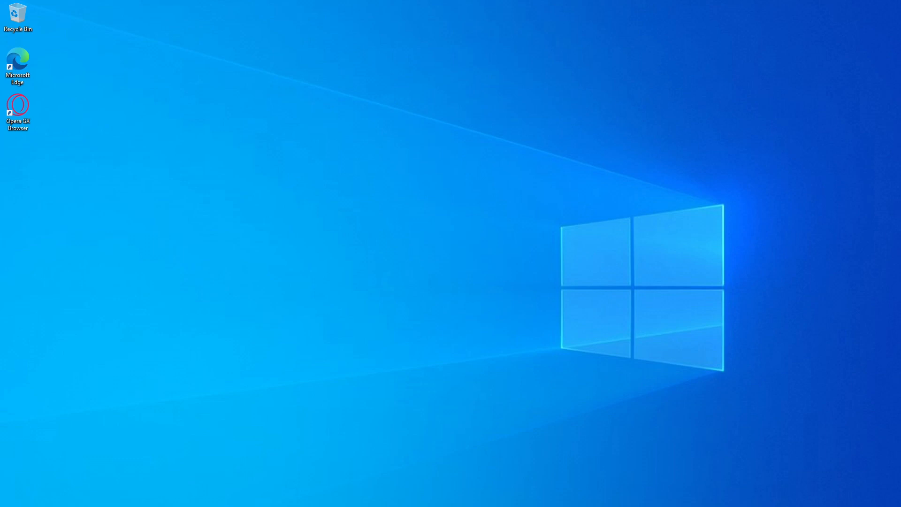
Open the Opera GX browser and review the Podcasting Tutorial Drive folder and its document of required program links
{"action": "left_click", "coordinate": [18, 110]}
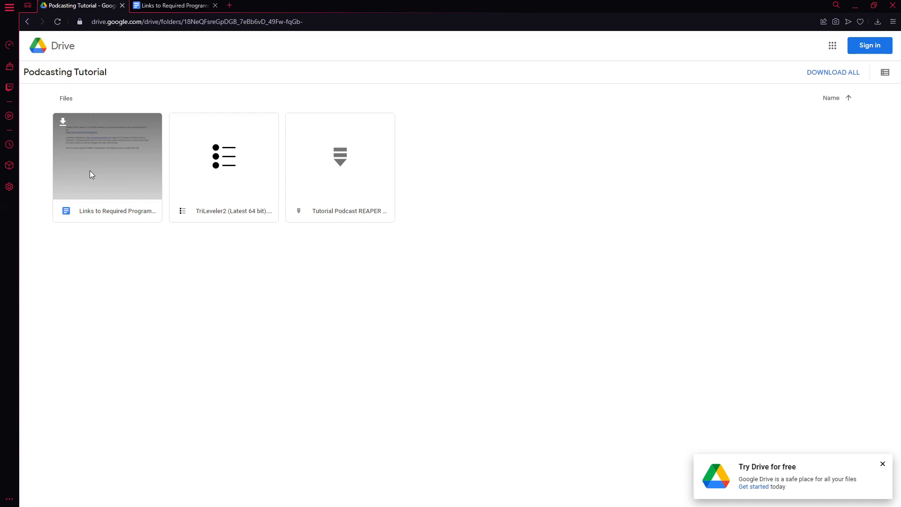
{"action": "left_click", "coordinate": [170, 6]}
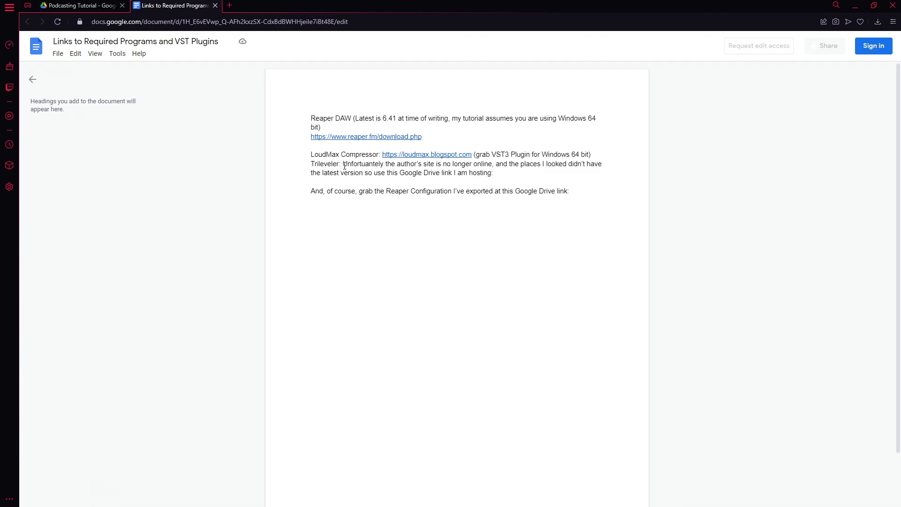
{"action": "left_click", "coordinate": [85, 7]}
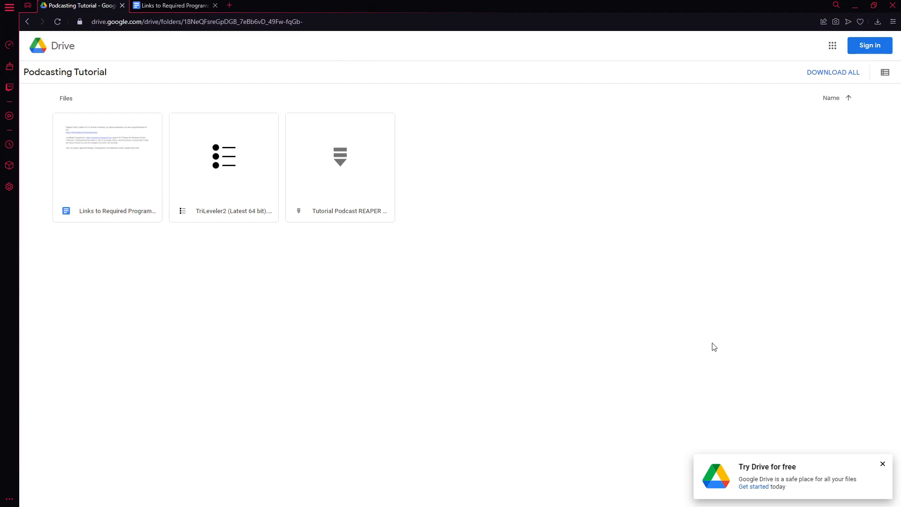
{"action": "left_click", "coordinate": [883, 466]}
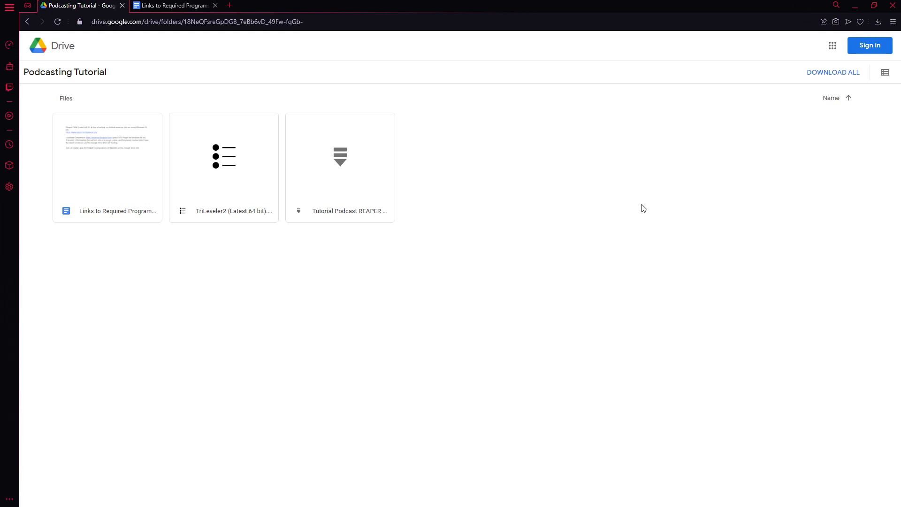
{"action": "mouse_move", "coordinate": [362, 163]}
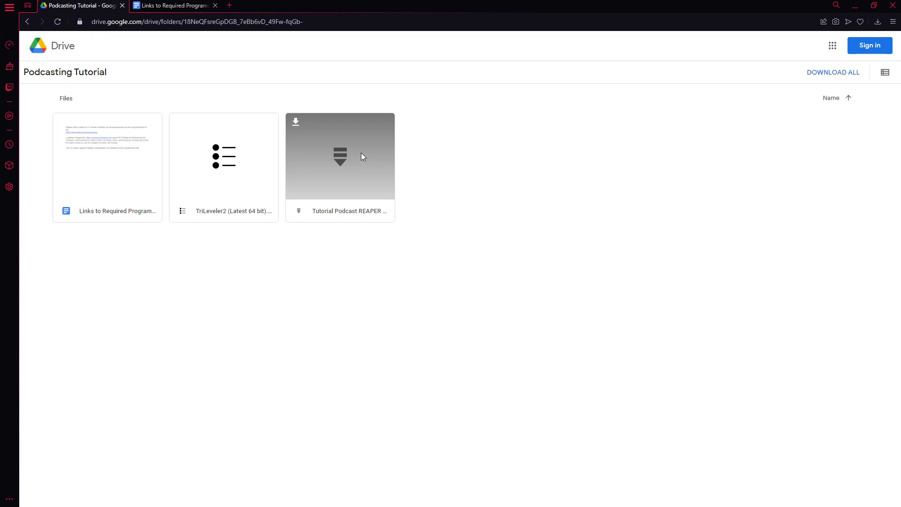
Follow the REAPER link in the links document and save the Windows 64-bit installer, reaper642_x64-install, to Downloads
{"action": "left_click", "coordinate": [166, 6]}
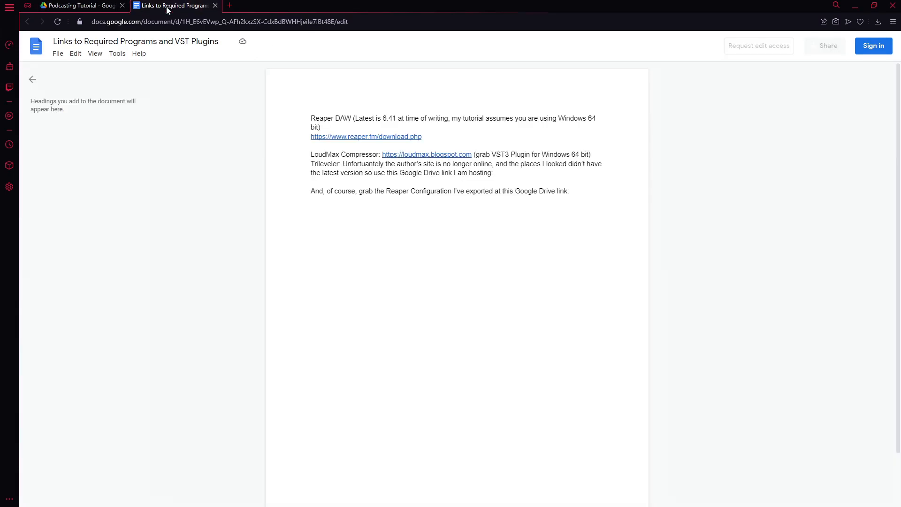
{"action": "left_click", "coordinate": [399, 135]}
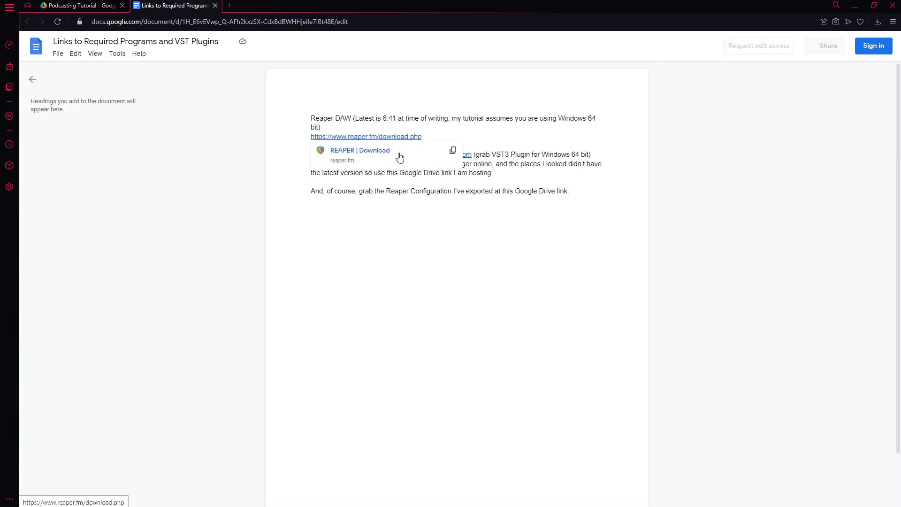
{"action": "left_click", "coordinate": [399, 155]}
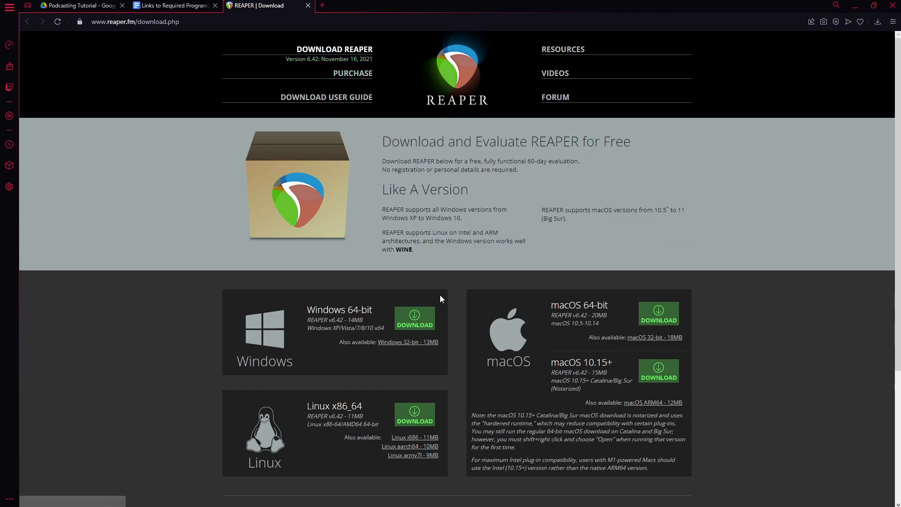
{"action": "left_click", "coordinate": [416, 325]}
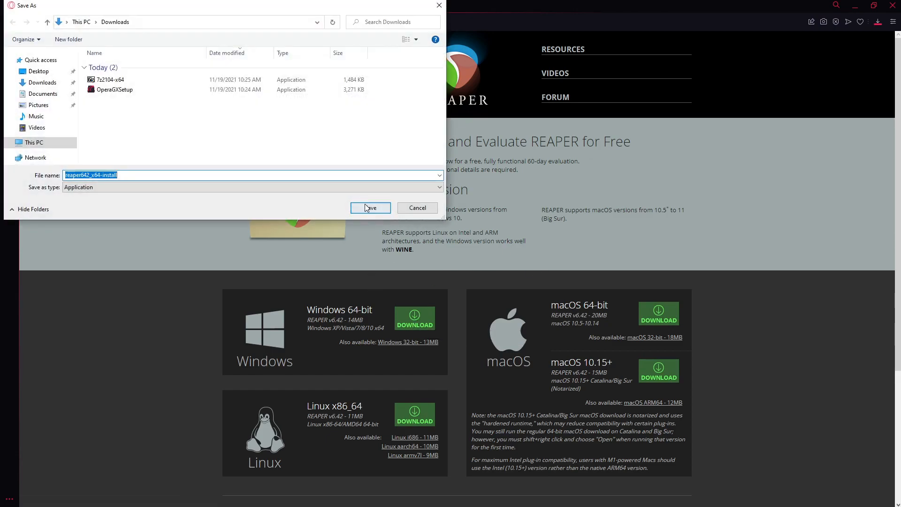
{"action": "left_click", "coordinate": [369, 207]}
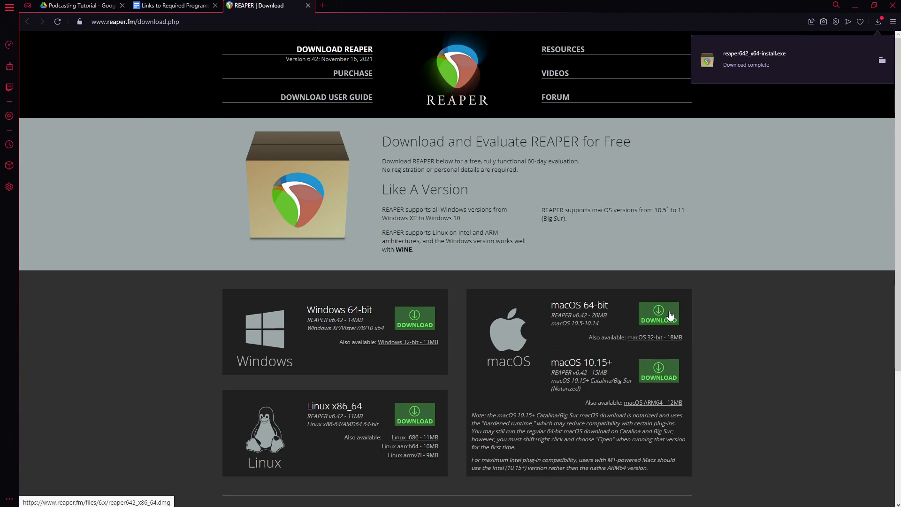
Run the downloaded REAPER installer, accept the license and complete a portable install to C:\REAPER with the default components
{"action": "left_click", "coordinate": [775, 53]}
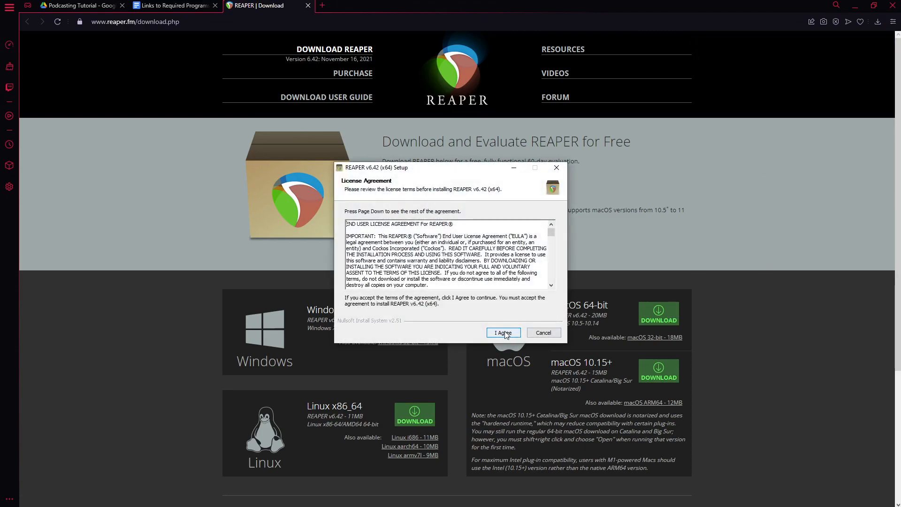
{"action": "left_click", "coordinate": [504, 333]}
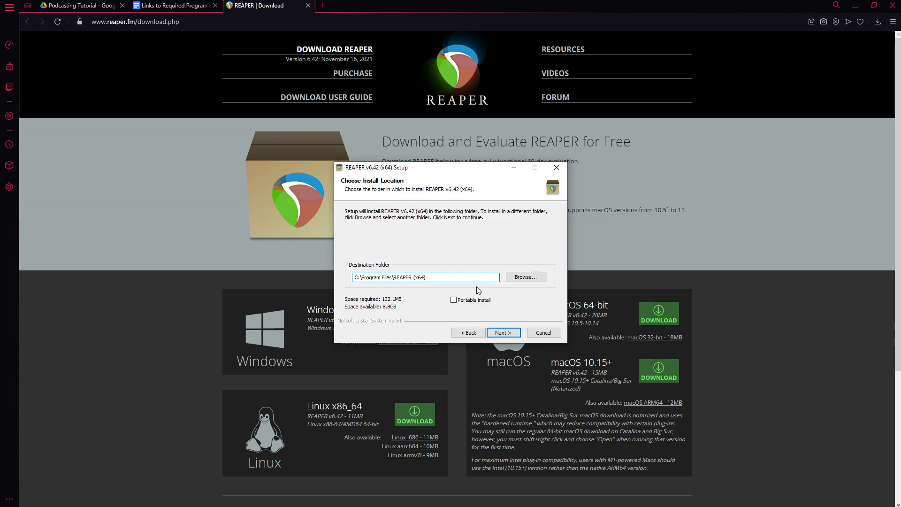
{"action": "left_click", "coordinate": [468, 300]}
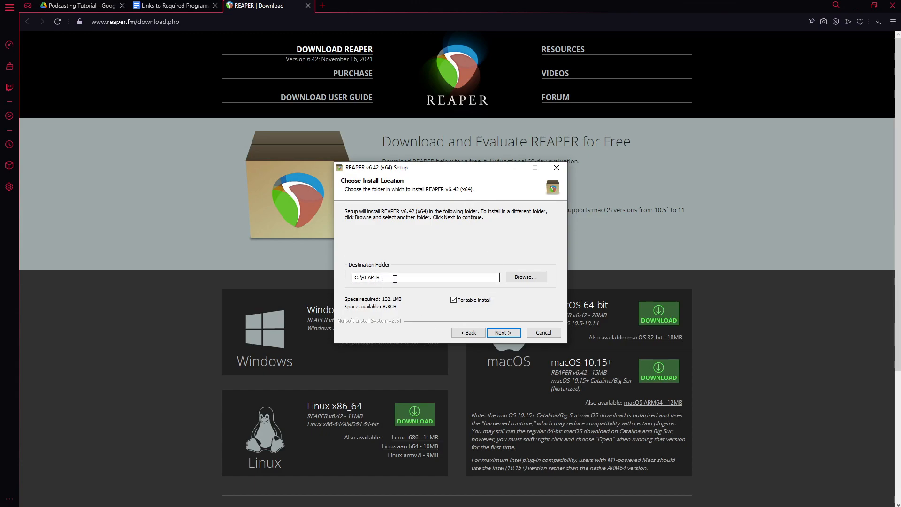
{"action": "left_click", "coordinate": [503, 333]}
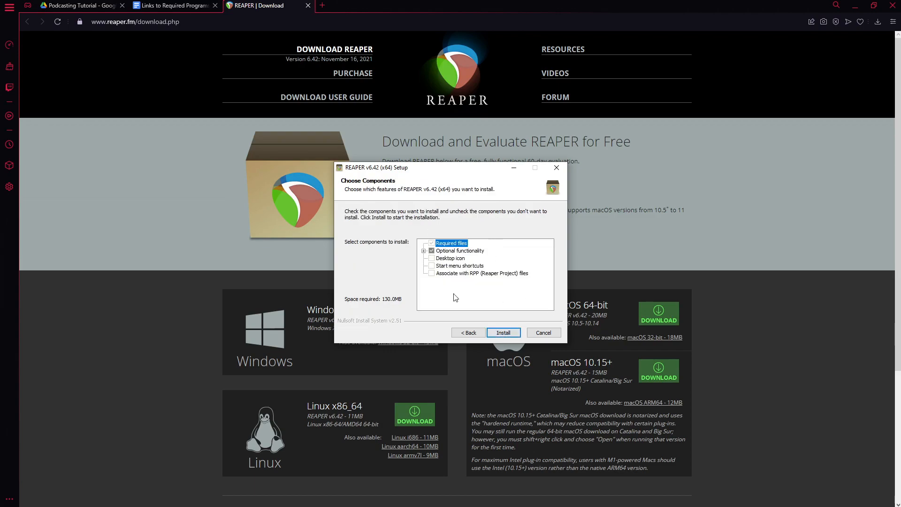
{"action": "left_click", "coordinate": [515, 333]}
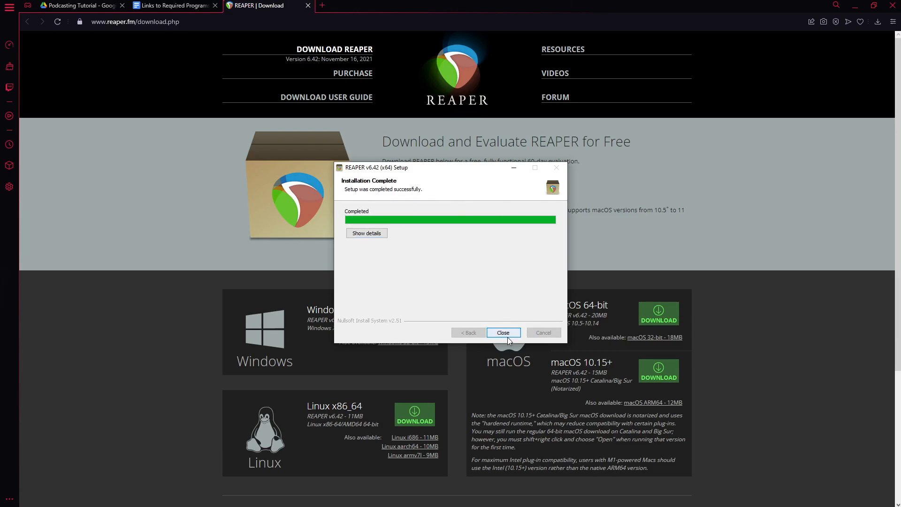
{"action": "left_click", "coordinate": [503, 333]}
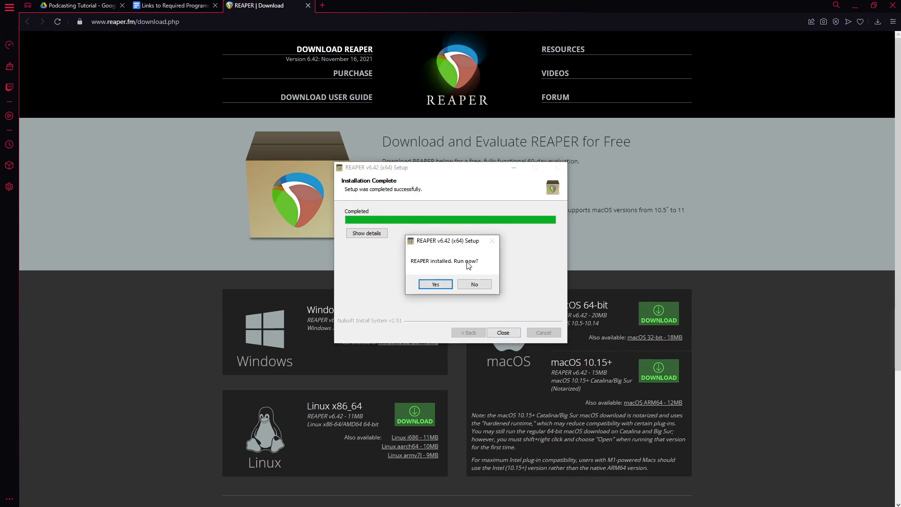
Launch REAPER, set its audio system to DirectSound and continue past the evaluation notice
{"action": "left_click", "coordinate": [435, 285]}
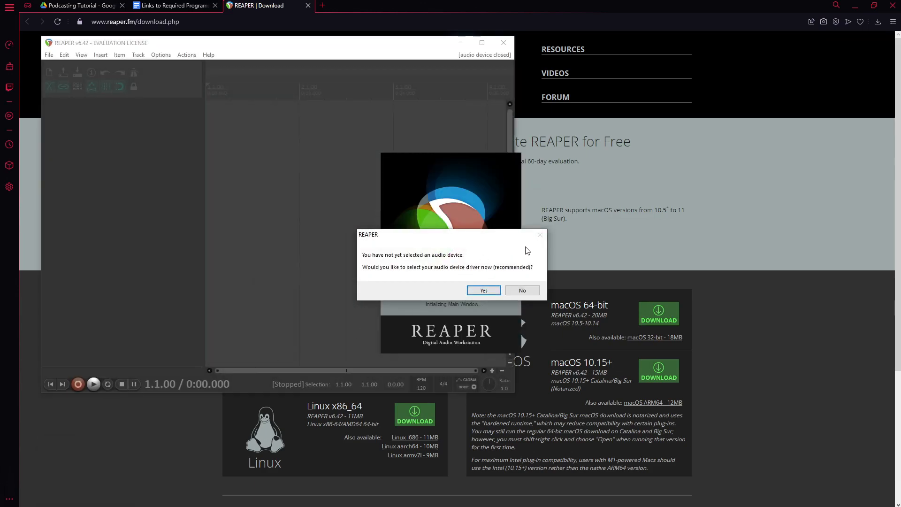
{"action": "left_click", "coordinate": [488, 291]}
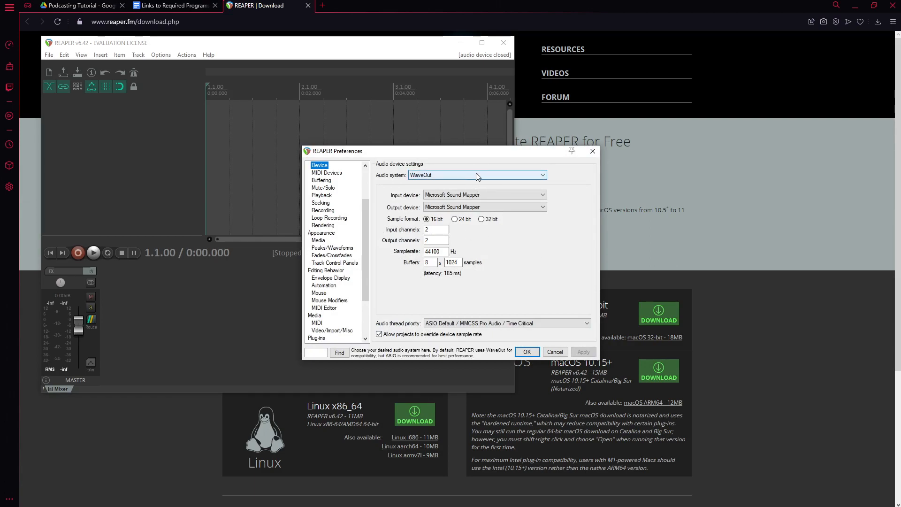
{"action": "left_click", "coordinate": [465, 170]}
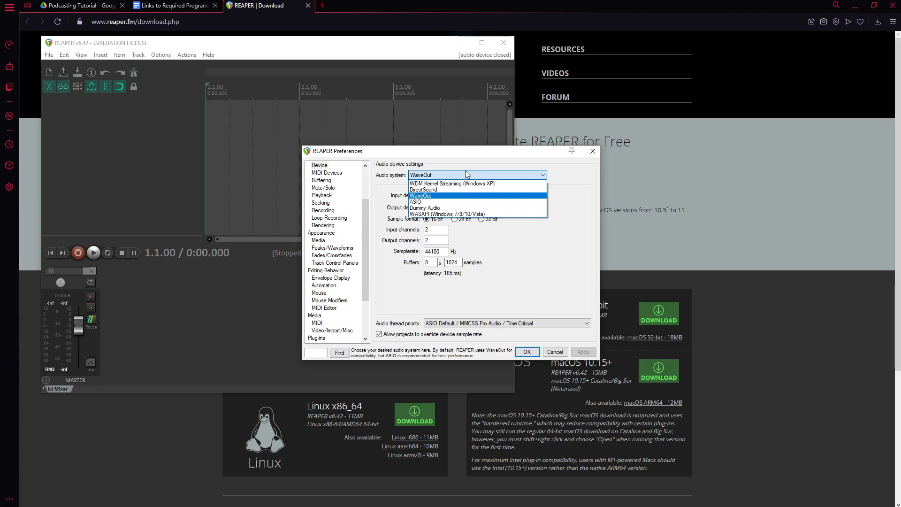
{"action": "left_click", "coordinate": [466, 170]}
{"action": "left_click", "coordinate": [448, 175]}
{"action": "left_click", "coordinate": [446, 190]}
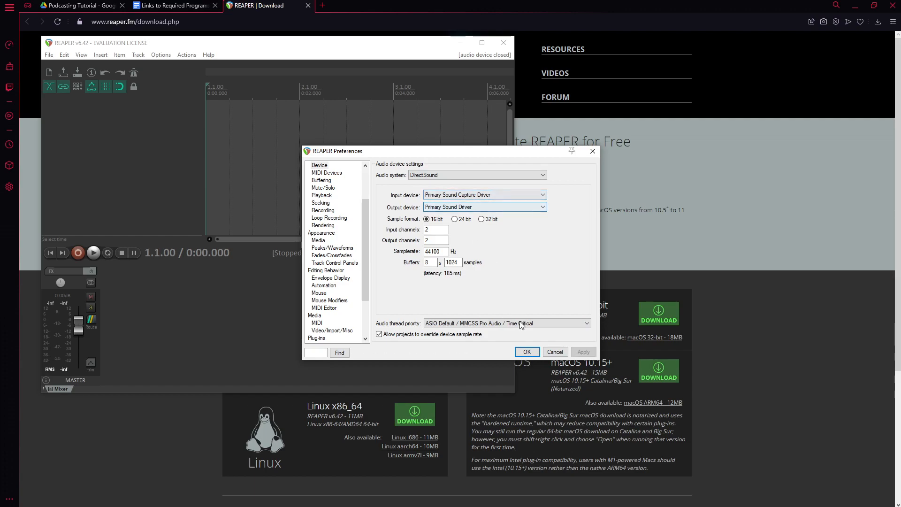
{"action": "left_click", "coordinate": [527, 352]}
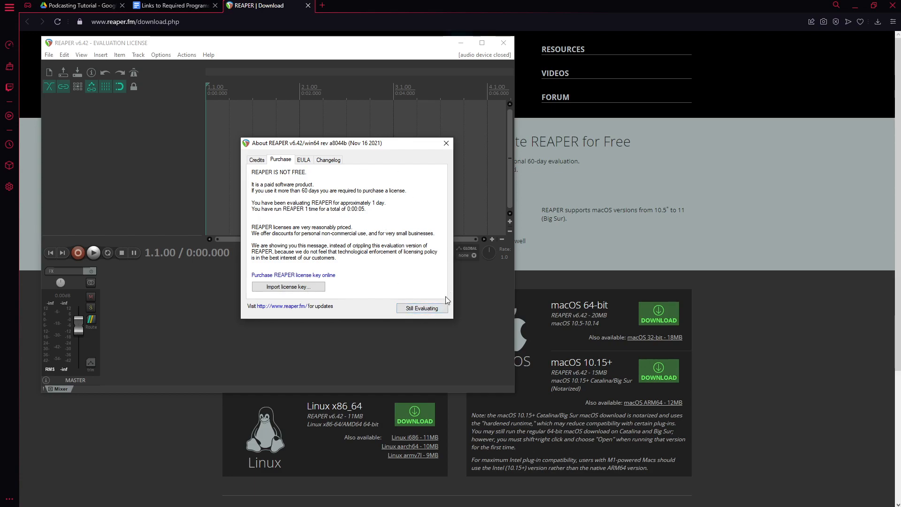
{"action": "left_click", "coordinate": [422, 308]}
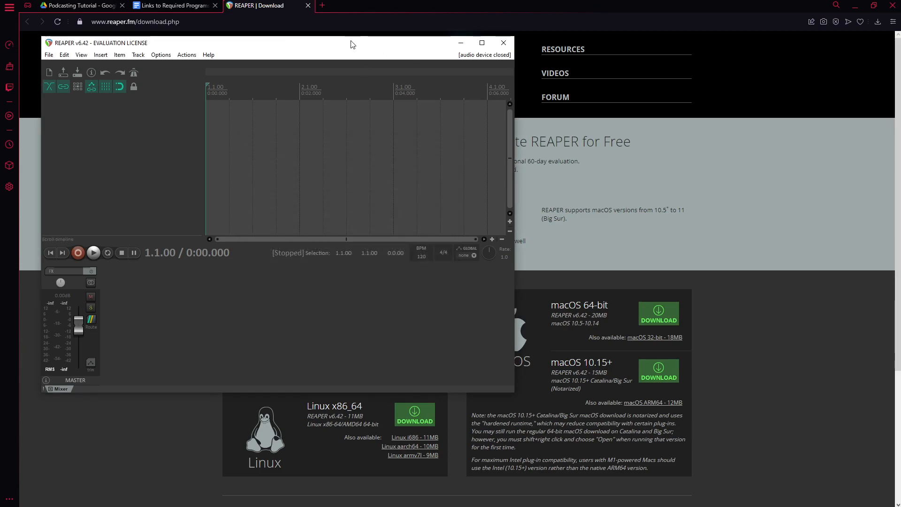
Move the REAPER window aside and download the TriLeveler2 and Tutorial Podcast REAPER files from the Podcasting Tutorial Drive folder
{"action": "left_click_drag", "start_coordinate": [324, 44], "coordinate": [625, 123]}
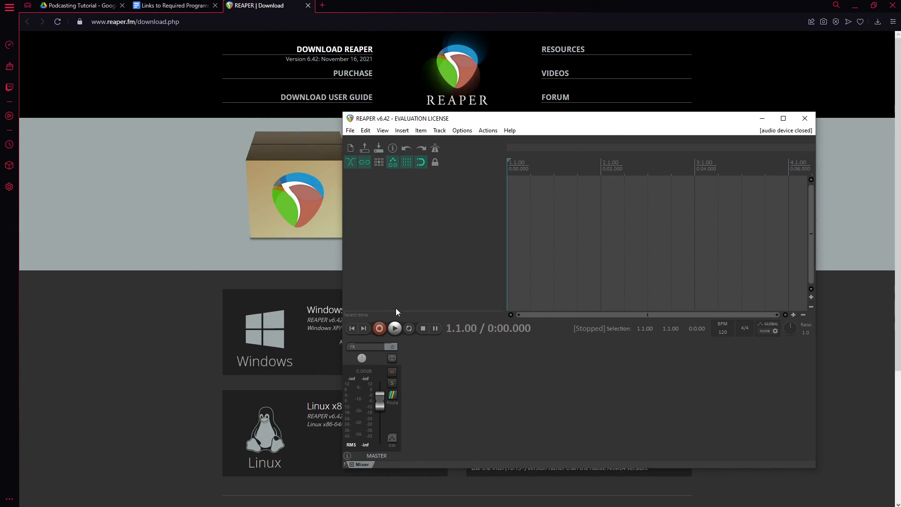
{"action": "left_click", "coordinate": [92, 5]}
{"action": "mouse_move", "coordinate": [241, 156]}
{"action": "left_click", "coordinate": [179, 123]}
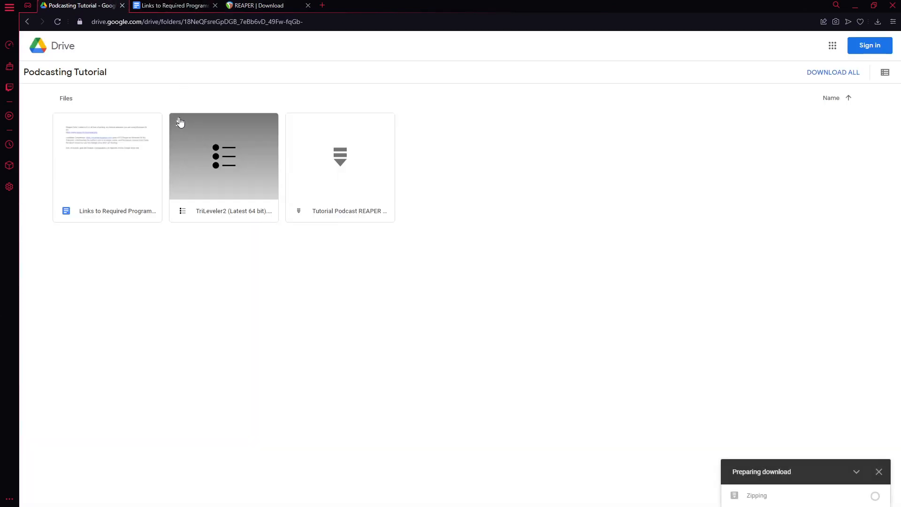
{"action": "left_click", "coordinate": [296, 122]}
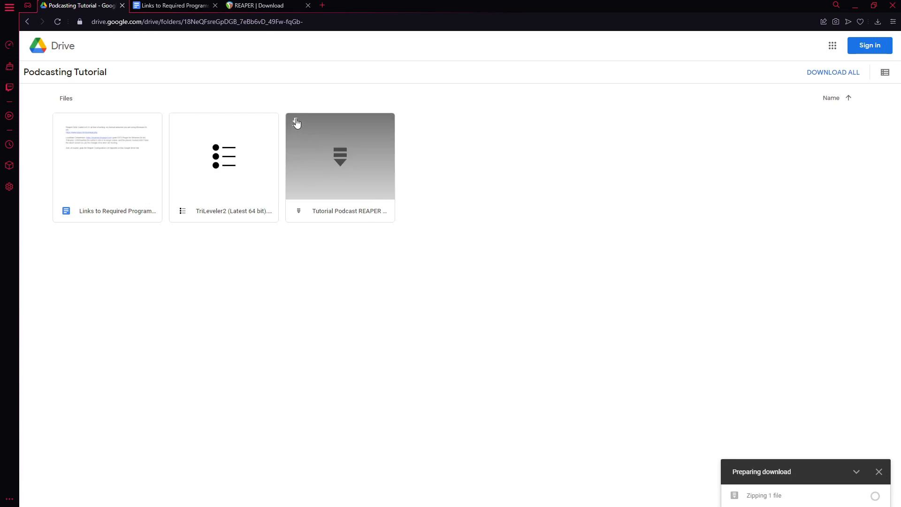
Download the LoudMax VST3 Plugin v1.40 for Windows PC 64bit via the links document and show it in its folder
{"action": "left_click", "coordinate": [173, 6]}
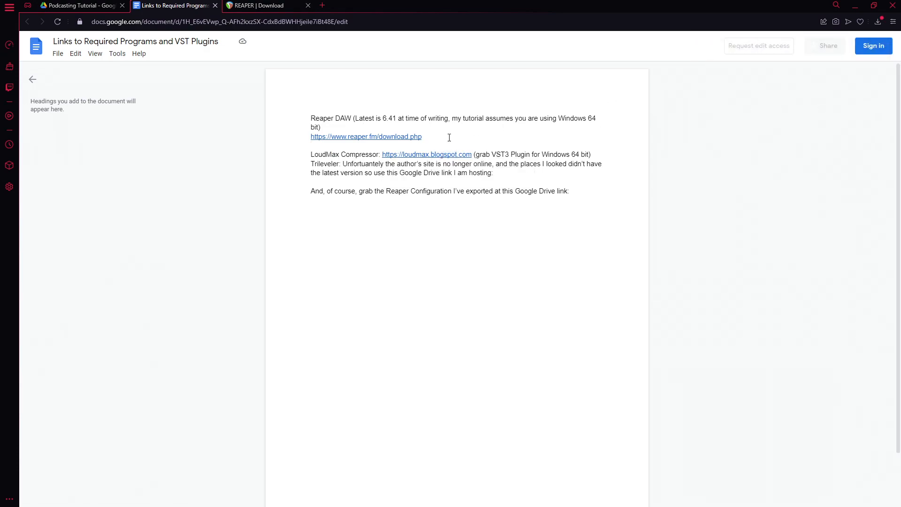
{"action": "left_click", "coordinate": [415, 168]}
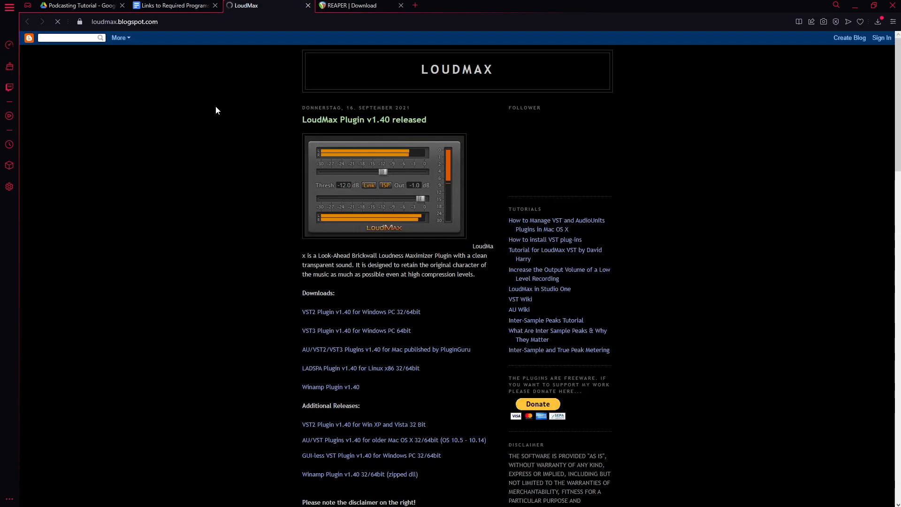
{"action": "left_click", "coordinate": [352, 335]}
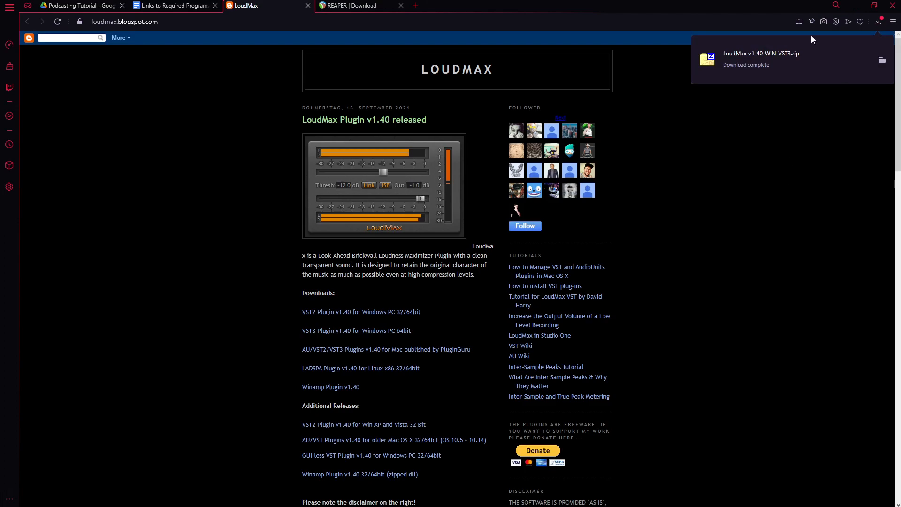
{"action": "left_click", "coordinate": [881, 60]}
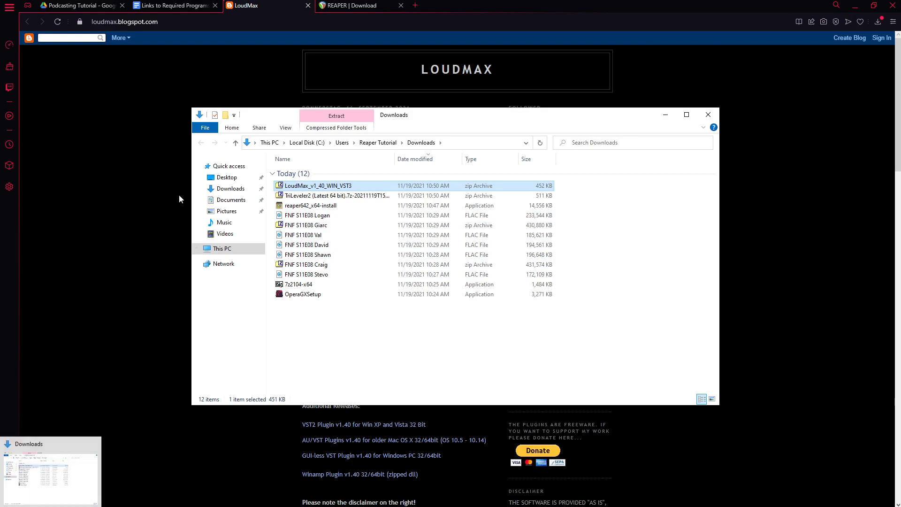
Create a new folder named VSTPlugins inside C:\REAPER in File Explorer
{"action": "key", "text": "super"}
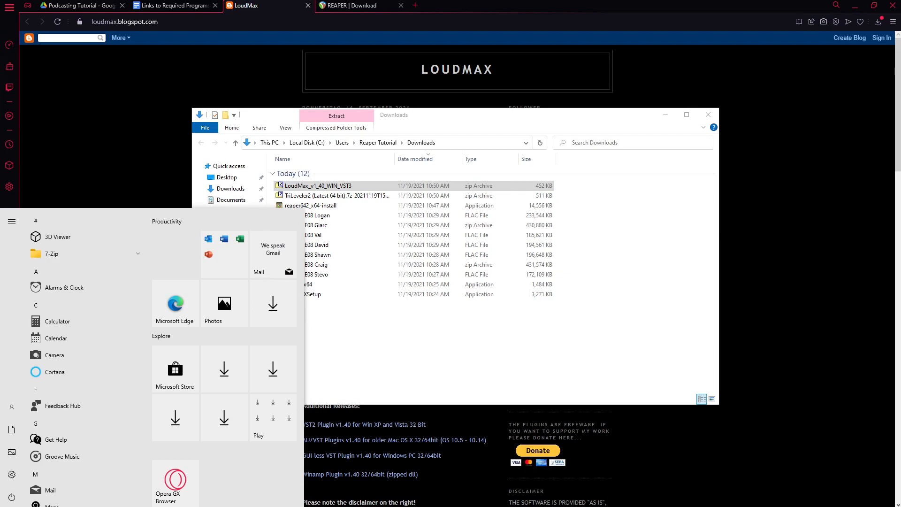
{"action": "key", "text": "super+e"}
{"action": "left_click", "coordinate": [371, 284]}
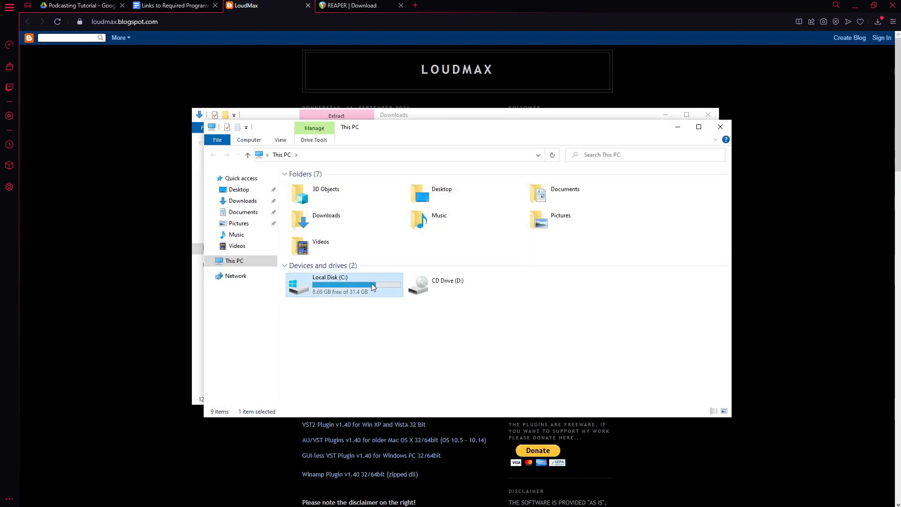
{"action": "double_click", "coordinate": [371, 284]}
{"action": "double_click", "coordinate": [318, 214]}
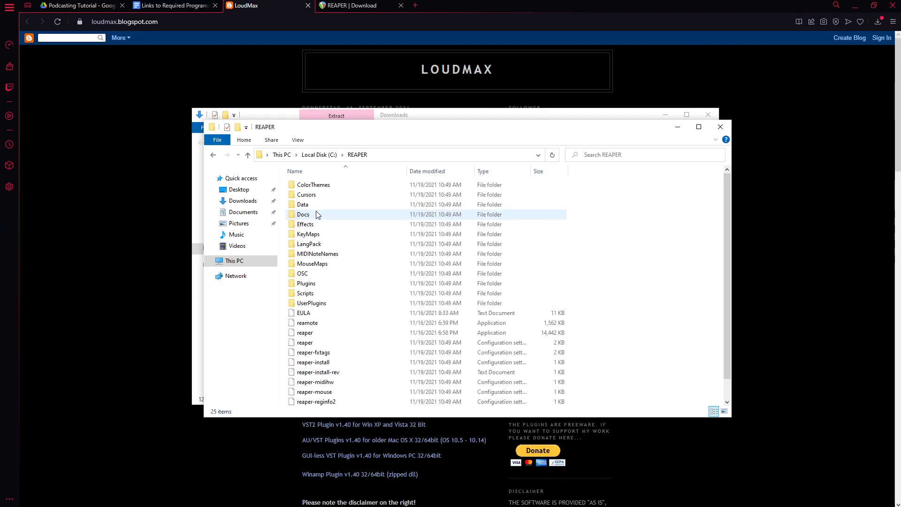
{"action": "right_click", "coordinate": [632, 237]}
{"action": "mouse_move", "coordinate": [736, 337]}
{"action": "left_click", "coordinate": [767, 338]}
{"action": "type", "text": "VSTPlugins"}
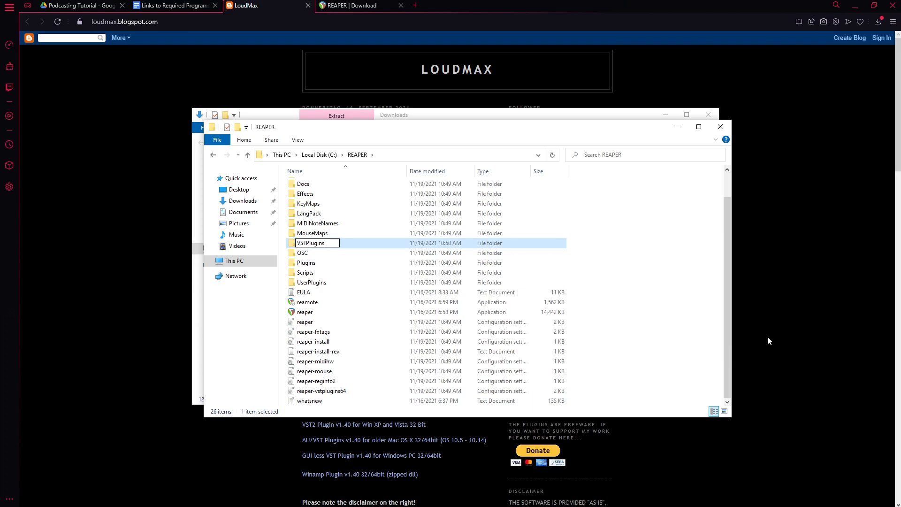
{"action": "key", "text": "Return"}
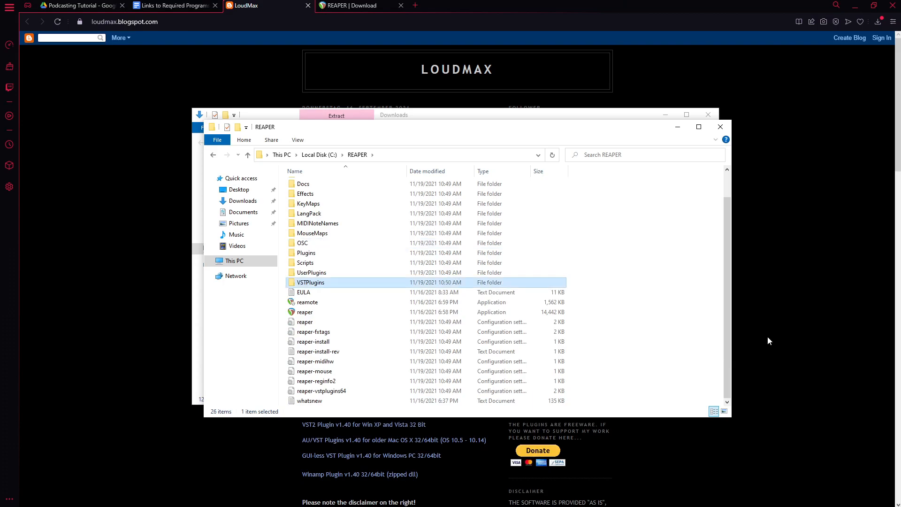
Copy LoudMax.vst3 and README_Win_VST3.txt from the downloaded LoudMax_v1_40_WIN_VST3 archive into C:\REAPER\VSTPlugins and close the archive
{"action": "double_click", "coordinate": [560, 286]}
{"action": "left_click_drag", "start_coordinate": [472, 115], "coordinate": [746, 128]}
{"action": "left_click", "coordinate": [615, 199]}
{"action": "double_click", "coordinate": [613, 199]}
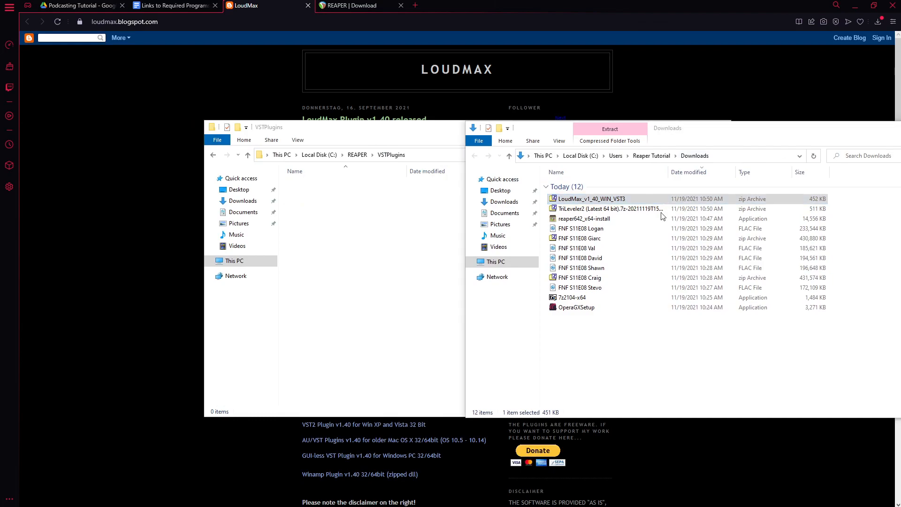
{"action": "left_click_drag", "start_coordinate": [141, 19], "coordinate": [538, 153]}
{"action": "left_click_drag", "start_coordinate": [484, 282], "coordinate": [337, 252]}
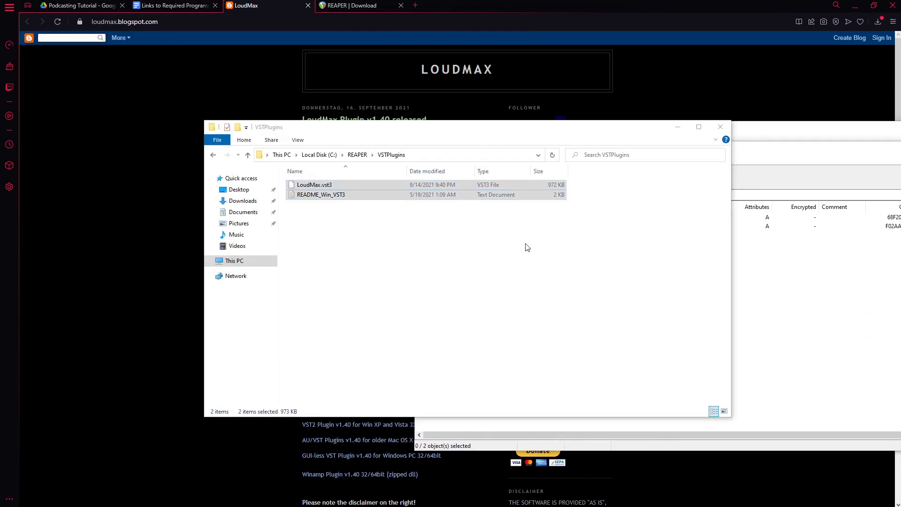
{"action": "left_click", "coordinate": [833, 353]}
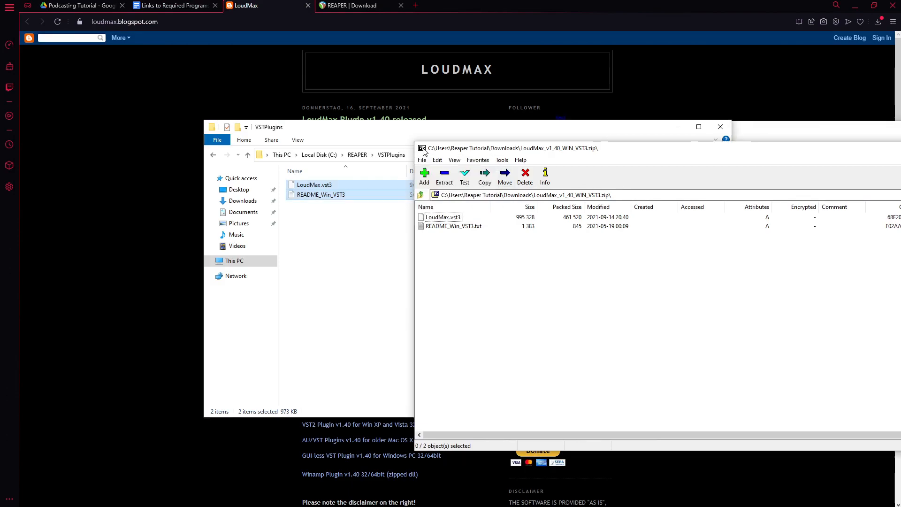
{"action": "double_click", "coordinate": [422, 148]}
Copy the TriLeveler2 PDF and TriLeveler2.x64.dll from the nested archive in the TriLeveler2 download into the VSTPlugins folder and close the archive
{"action": "left_click", "coordinate": [610, 210]}
{"action": "double_click", "coordinate": [609, 210]}
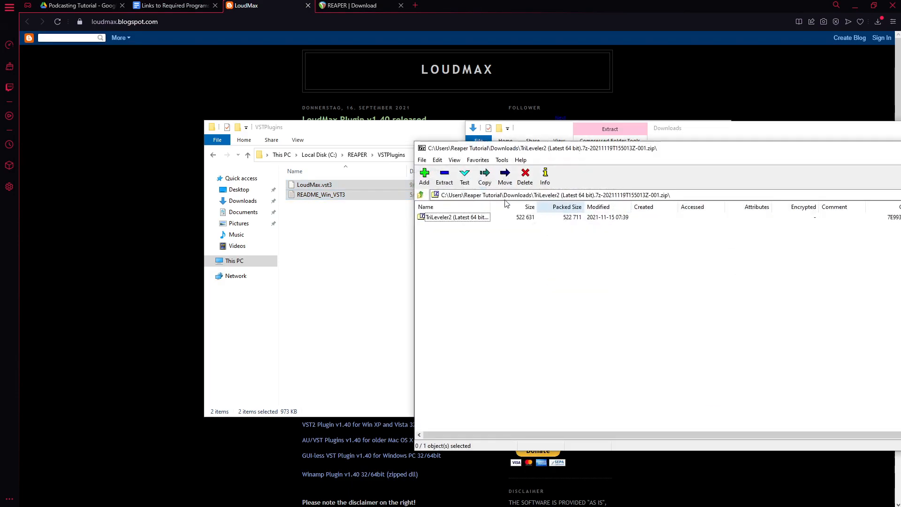
{"action": "double_click", "coordinate": [456, 217]}
{"action": "left_click_drag", "start_coordinate": [491, 246], "coordinate": [336, 268]}
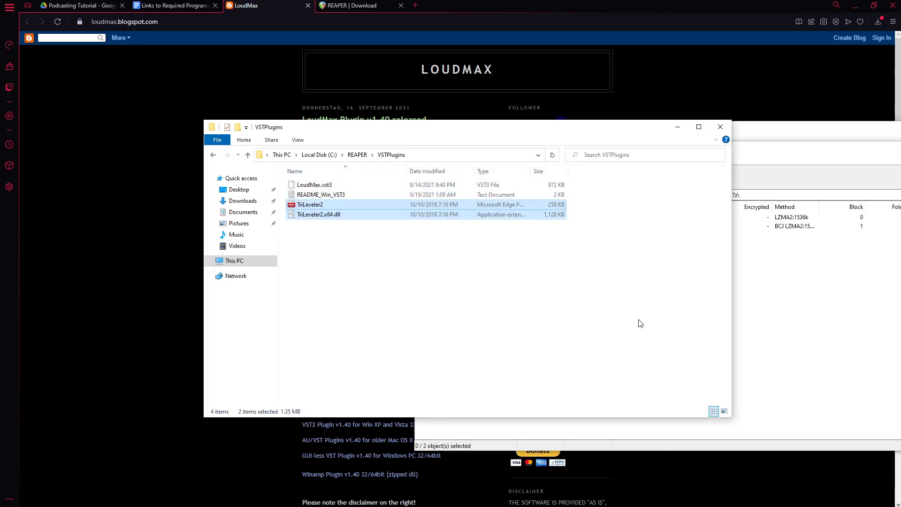
{"action": "left_click", "coordinate": [786, 318]}
{"action": "left_click", "coordinate": [422, 149]}
{"action": "left_click", "coordinate": [422, 150]}
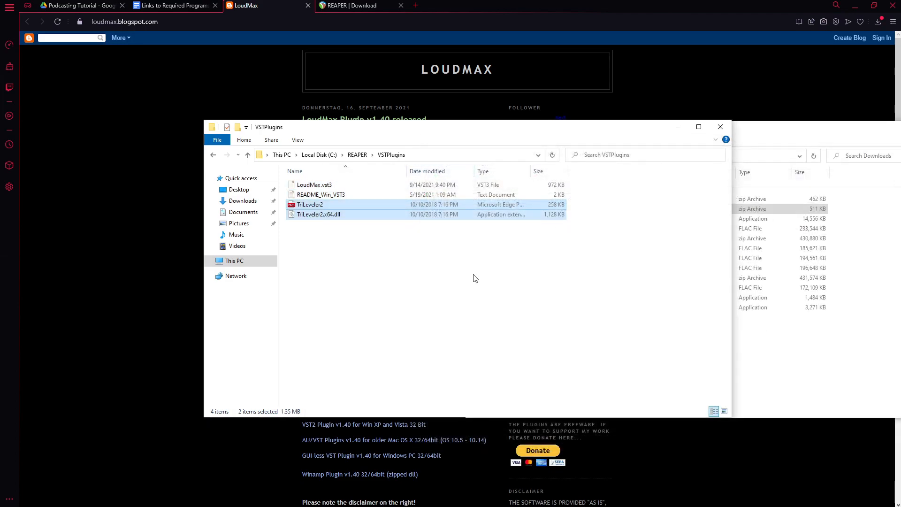
{"action": "left_click", "coordinate": [774, 326]}
{"action": "left_click", "coordinate": [389, 313]}
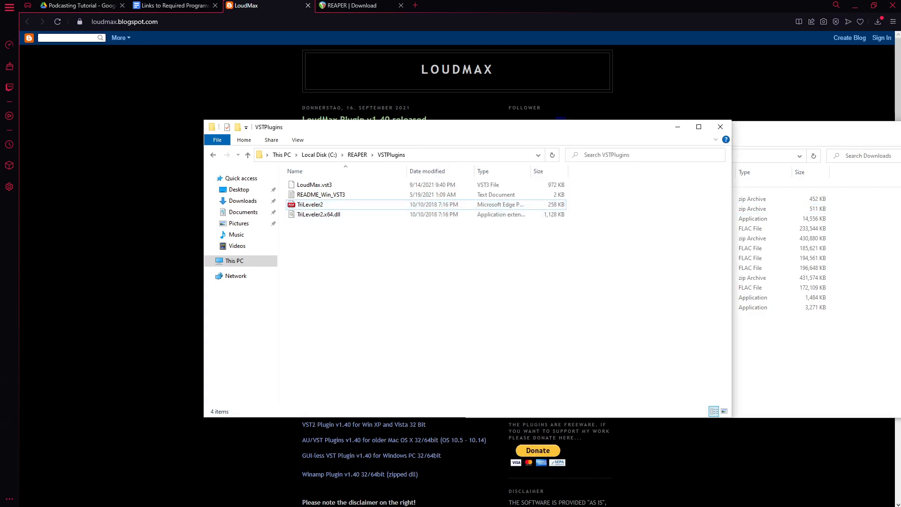
Switch to REAPER, start importing a configuration from the General preferences and browse to the Downloads folder
{"action": "key", "text": "alt+Tab"}
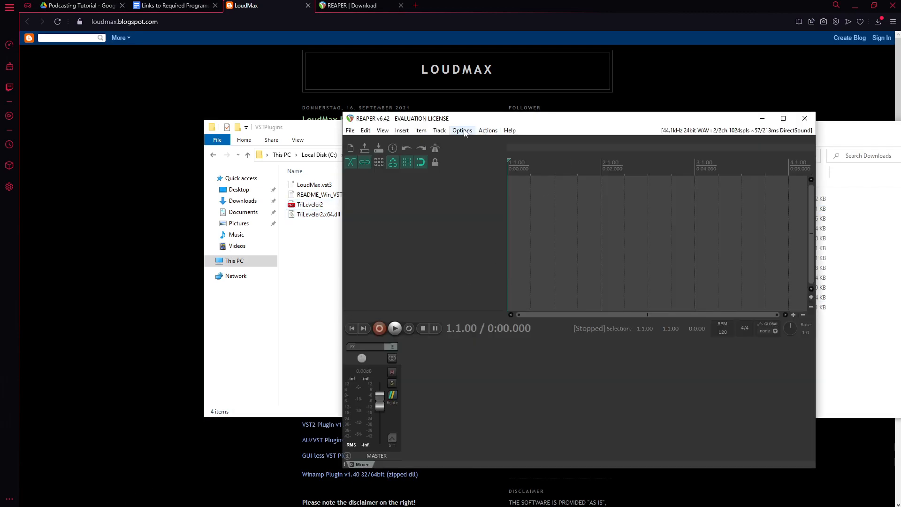
{"action": "left_click", "coordinate": [464, 131]}
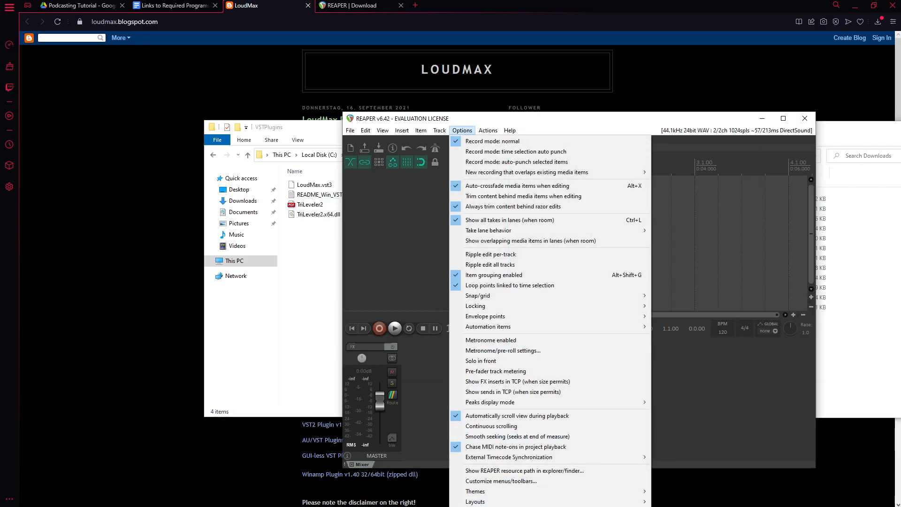
{"action": "left_click", "coordinate": [535, 506]}
{"action": "scroll", "coordinate": [343, 182], "scroll_direction": "up", "scroll_amount": 3}
{"action": "left_click", "coordinate": [316, 165]}
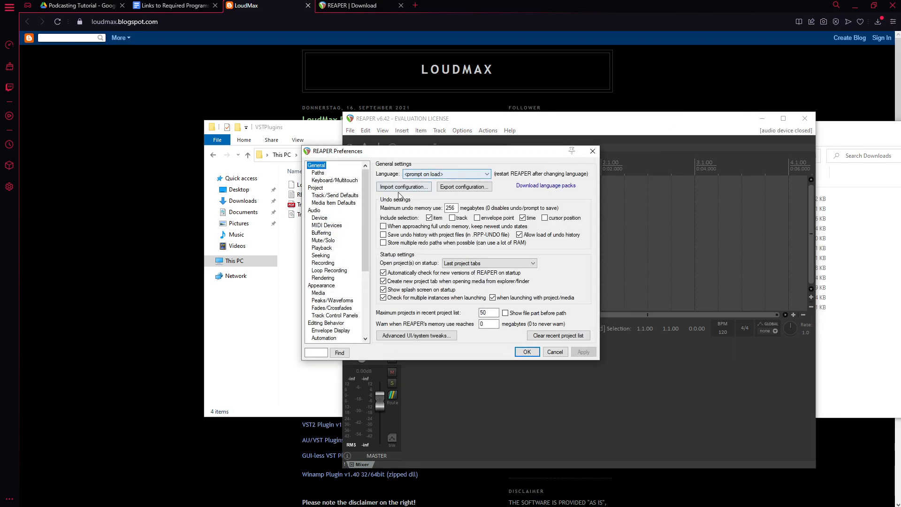
{"action": "left_click", "coordinate": [401, 187]}
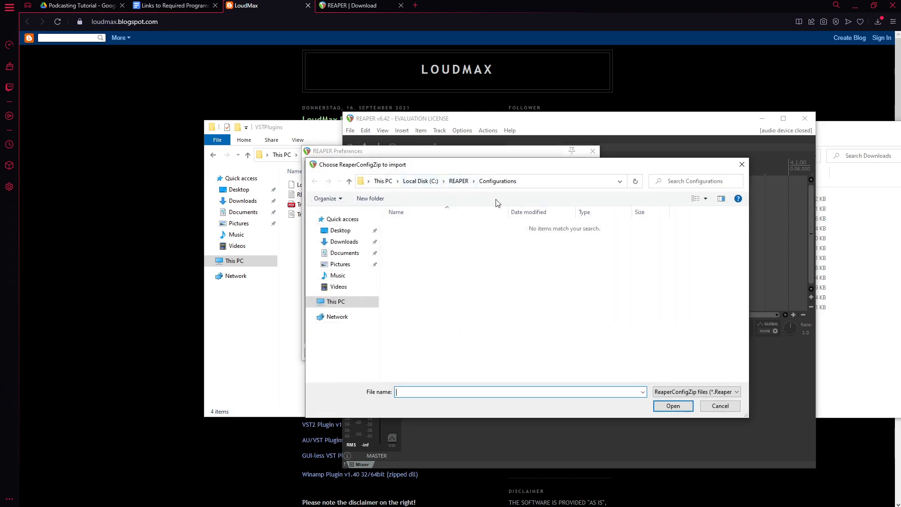
{"action": "left_click", "coordinate": [348, 246]}
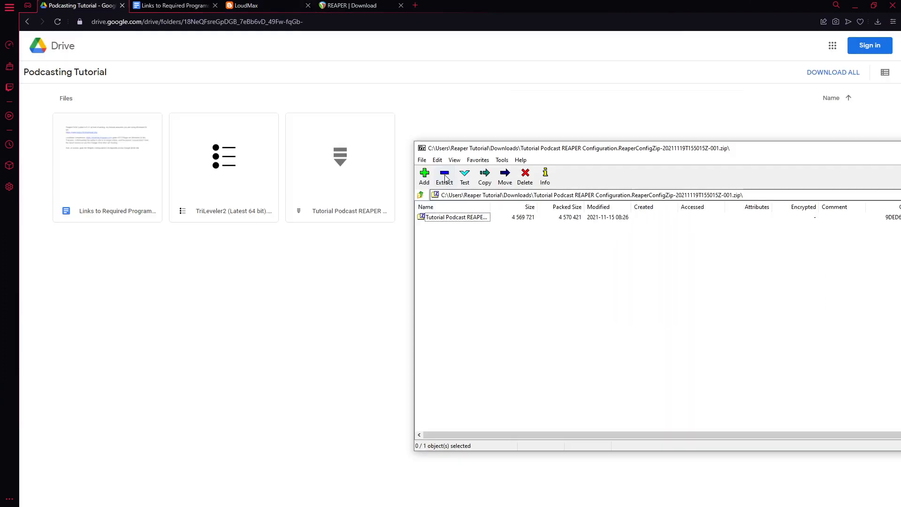
Extract the Tutorial Podcast REAPER Configuration archive into the Downloads folder and close the archive window
{"action": "left_click", "coordinate": [444, 178]}
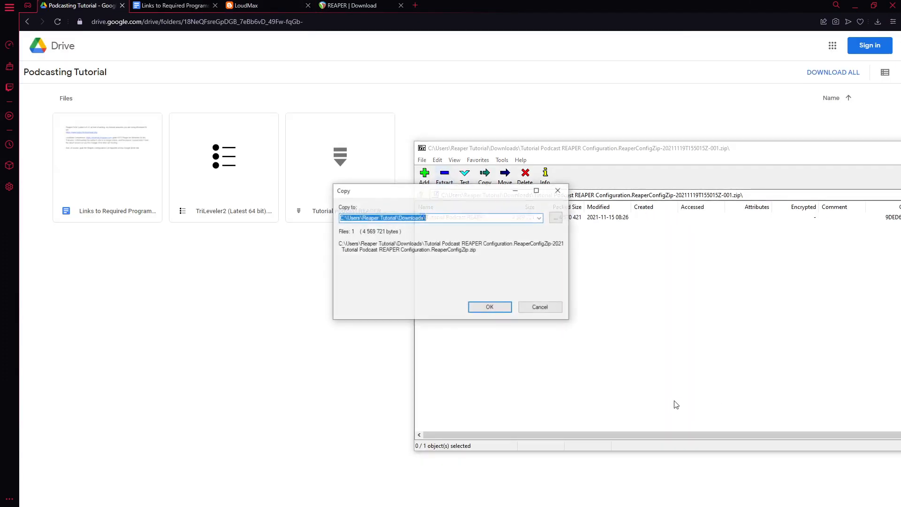
{"action": "left_click", "coordinate": [491, 304]}
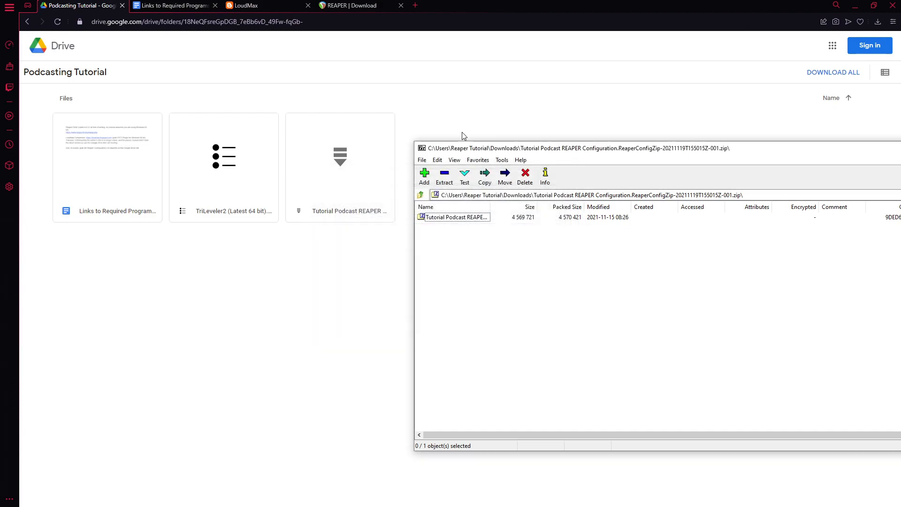
{"action": "double_click", "coordinate": [421, 148]}
Import Tutorial Podcast REAPER Configuration.ReaperConfigZip into REAPER with all components and continue past the evaluation notice in a maximized window
{"action": "key", "text": "alt+Tab"}
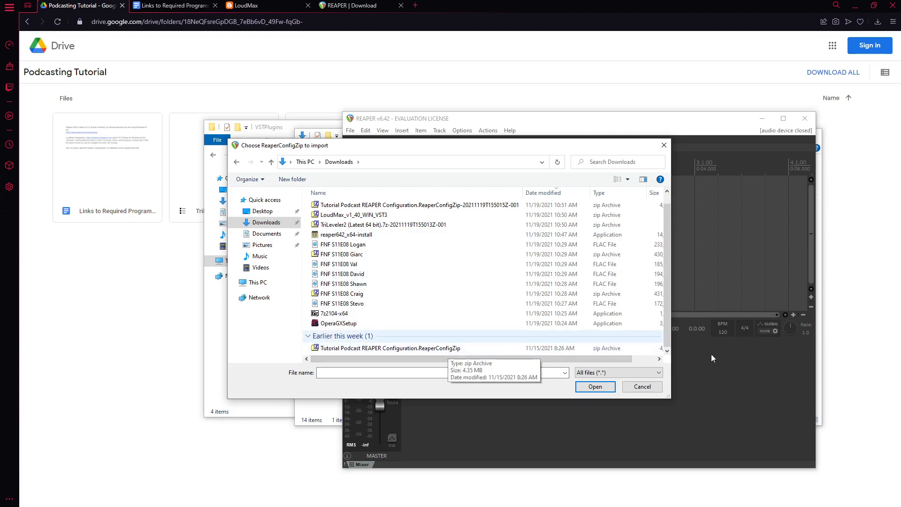
{"action": "left_click", "coordinate": [431, 349]}
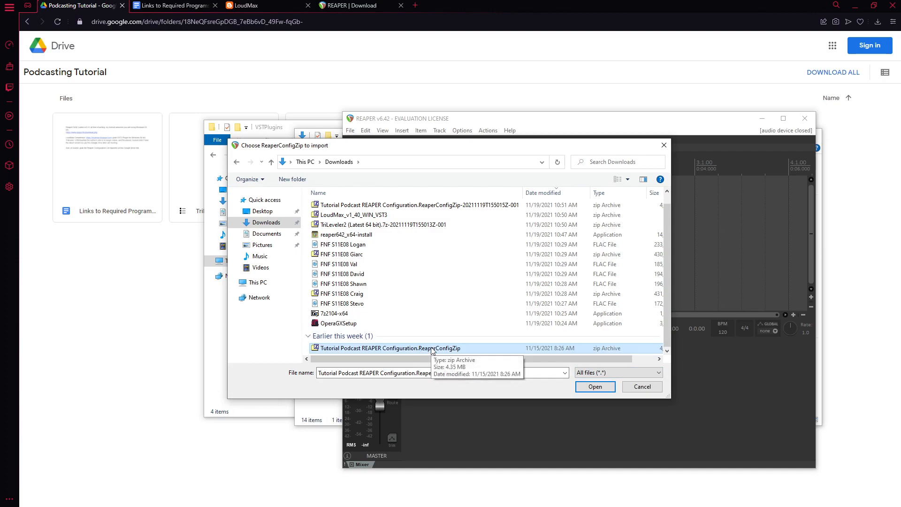
{"action": "double_click", "coordinate": [459, 349]}
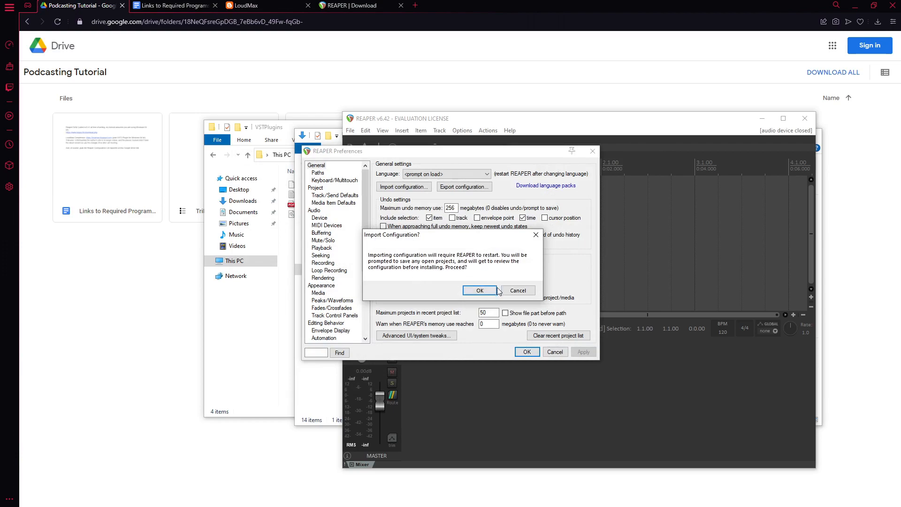
{"action": "left_click", "coordinate": [488, 291]}
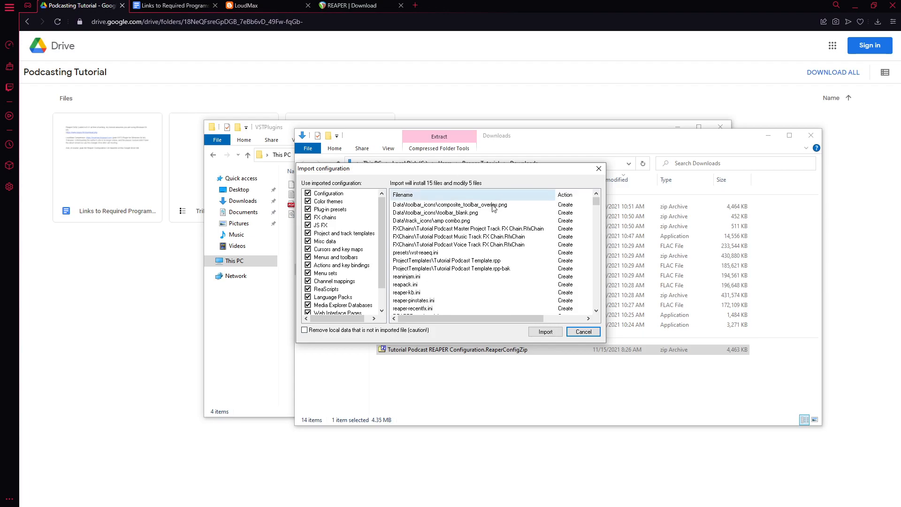
{"action": "left_click", "coordinate": [553, 336]}
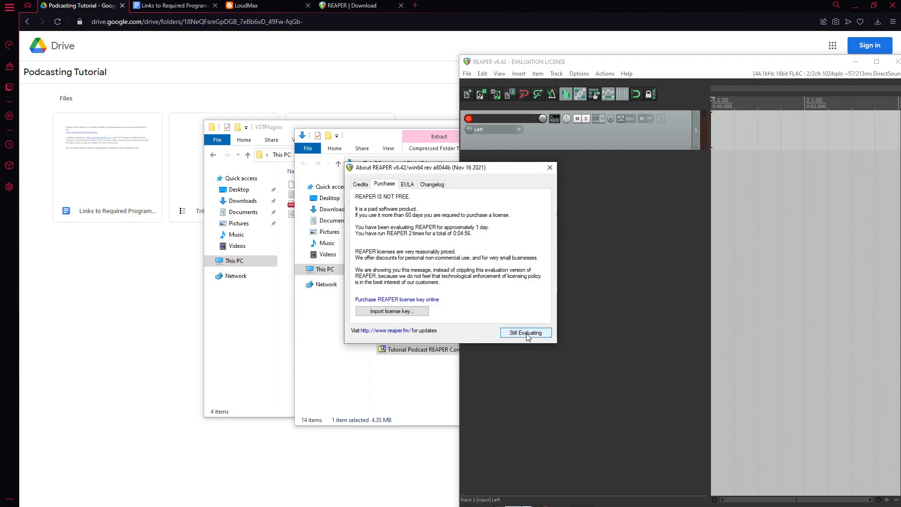
{"action": "left_click", "coordinate": [525, 332]}
{"action": "double_click", "coordinate": [650, 66]}
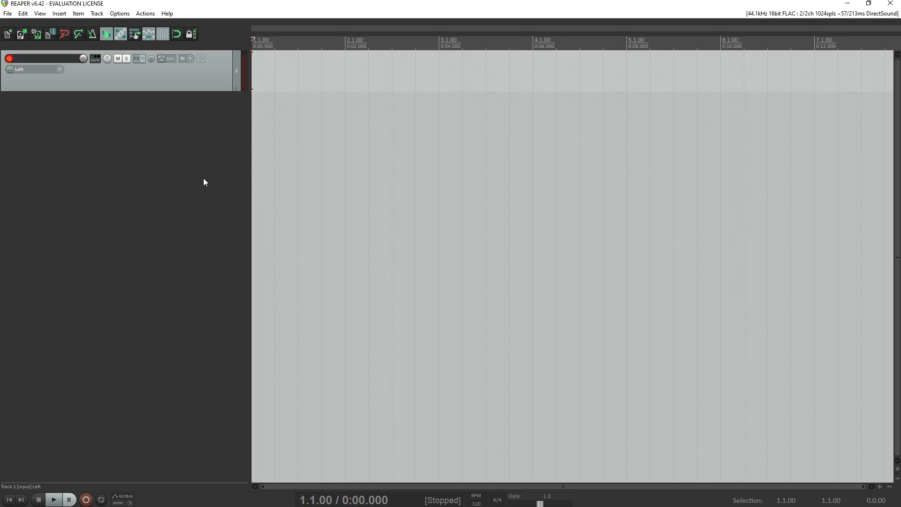
Check the template file for new projects in the Project preferences and the record-arm state of track 1
{"action": "left_click", "coordinate": [119, 13]}
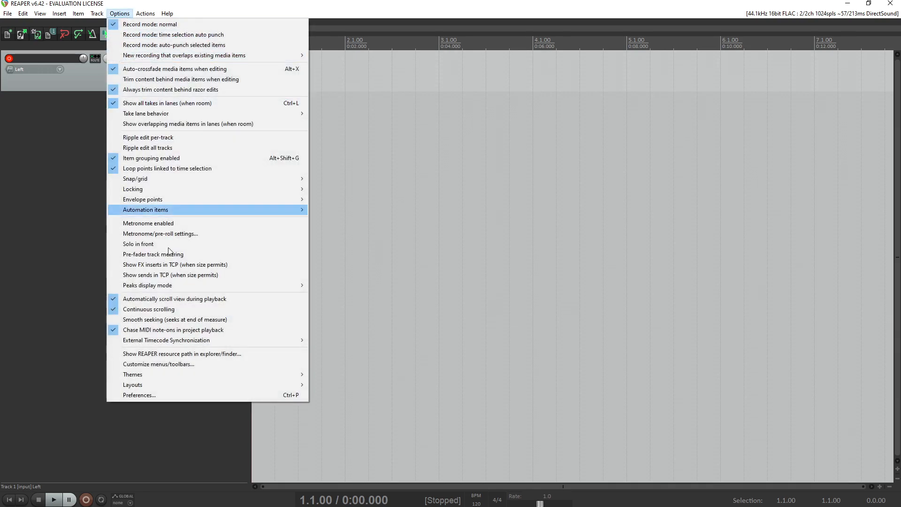
{"action": "left_click", "coordinate": [180, 394]}
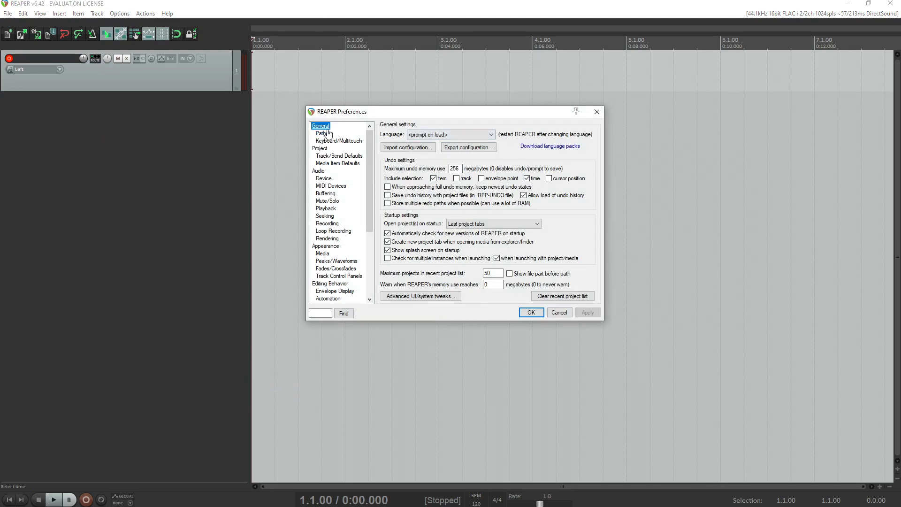
{"action": "left_click", "coordinate": [322, 149]}
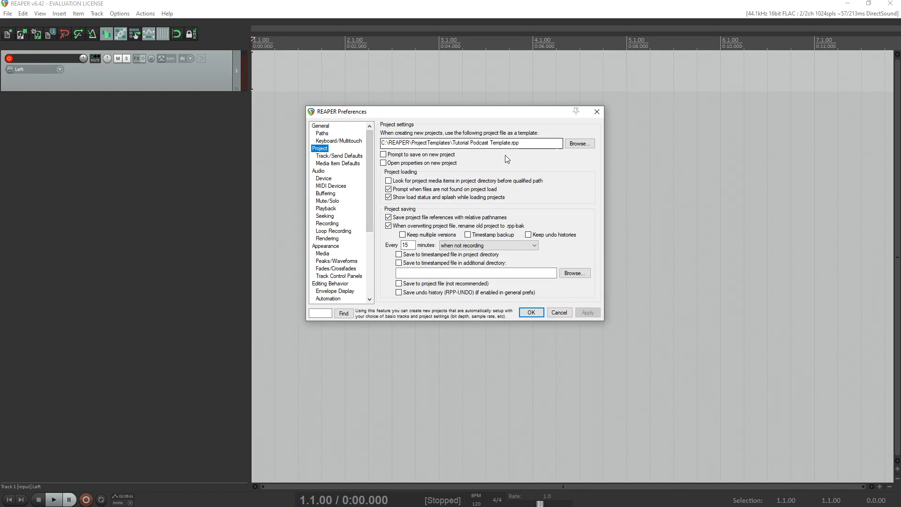
{"action": "left_click", "coordinate": [160, 83]}
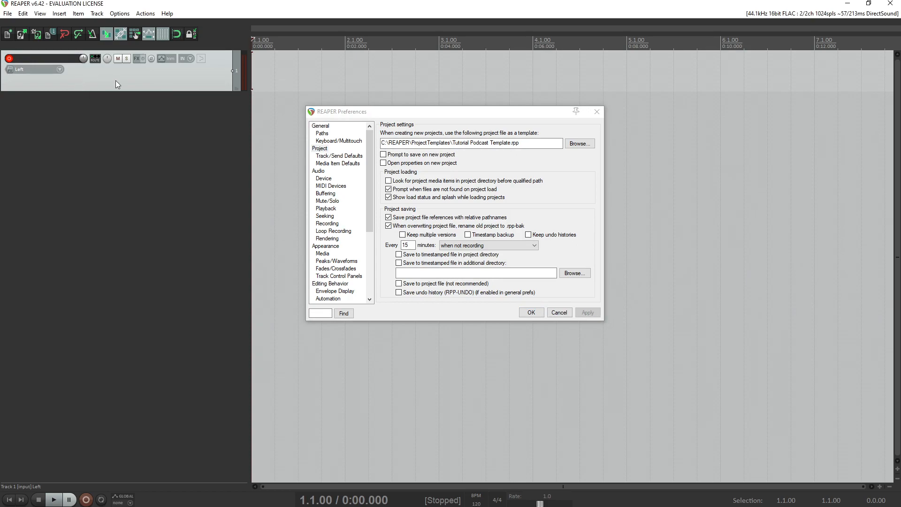
{"action": "left_click", "coordinate": [9, 59]}
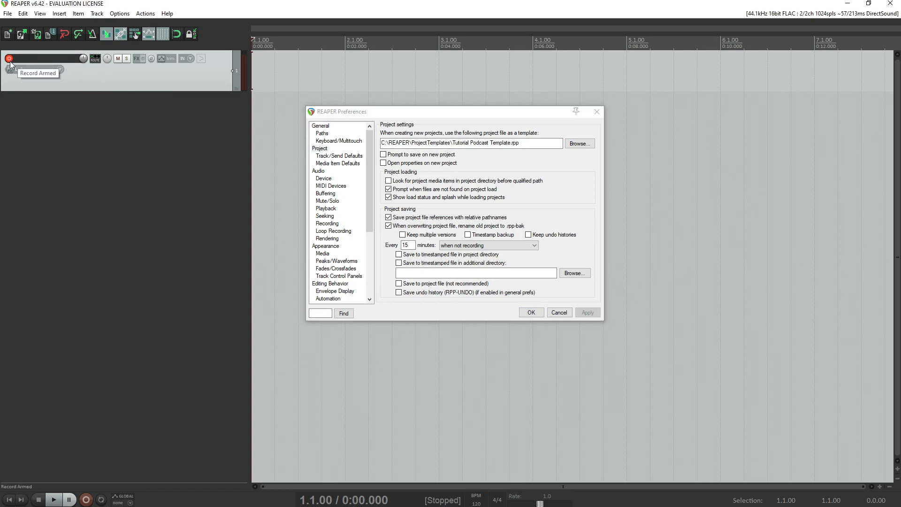
Show the mixer and examine the LoudMax plugin in the master track's FX chain
{"action": "left_click", "coordinate": [40, 14]}
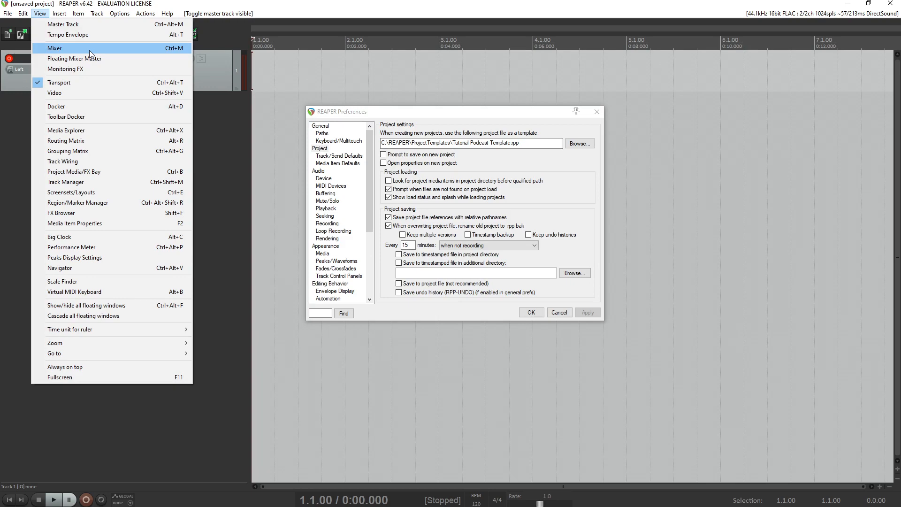
{"action": "left_click", "coordinate": [90, 52]}
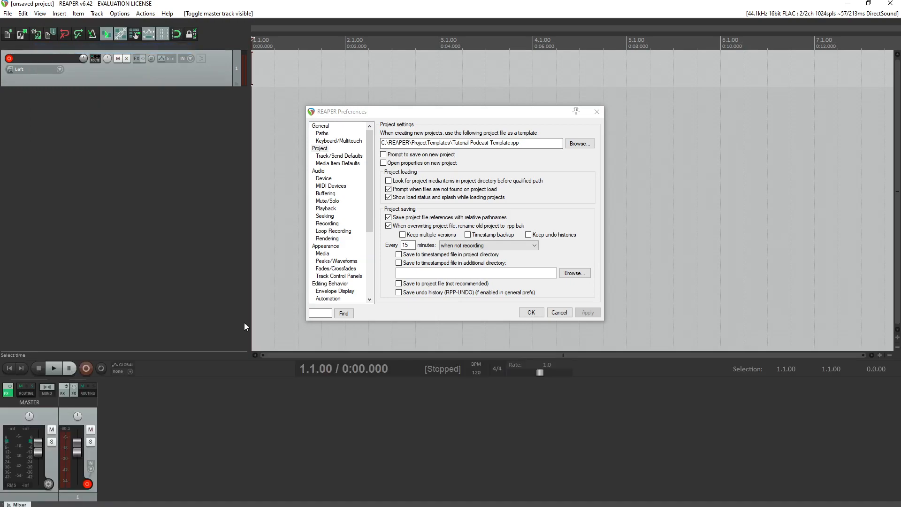
{"action": "left_click", "coordinate": [8, 391]}
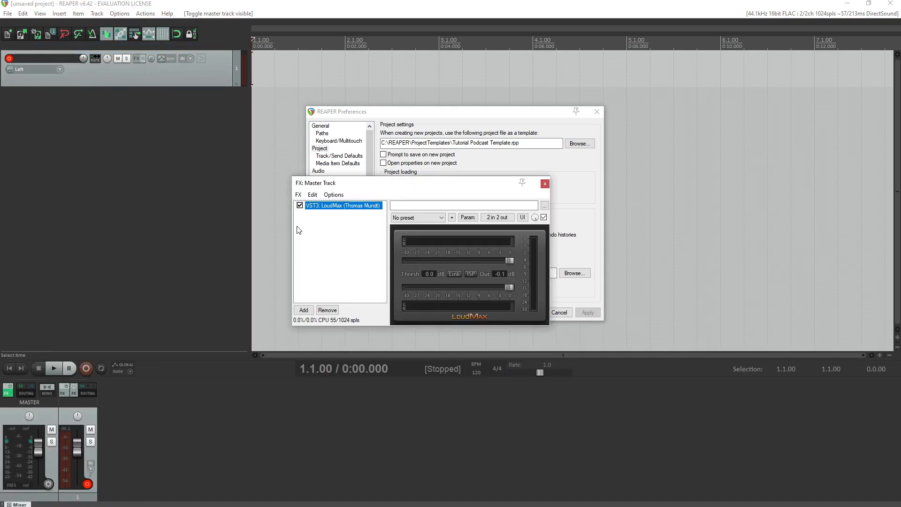
{"action": "left_click", "coordinate": [349, 228]}
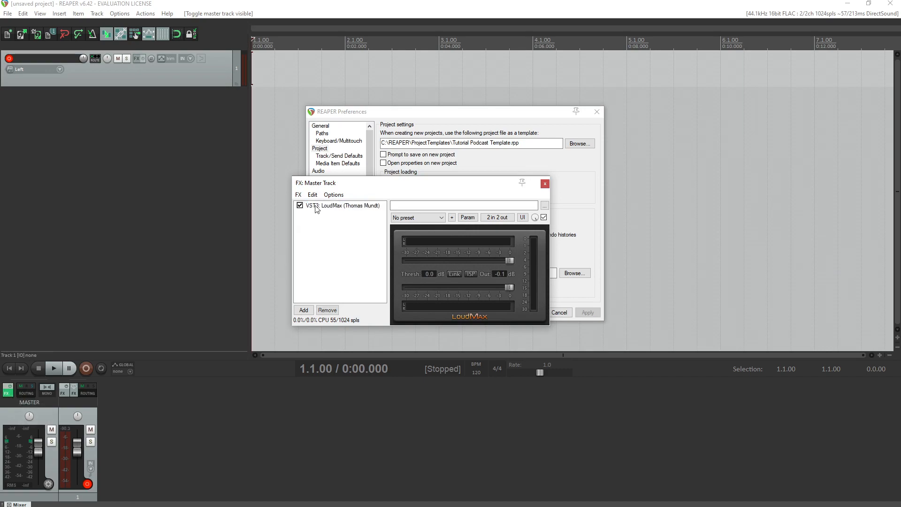
{"action": "left_click", "coordinate": [321, 206]}
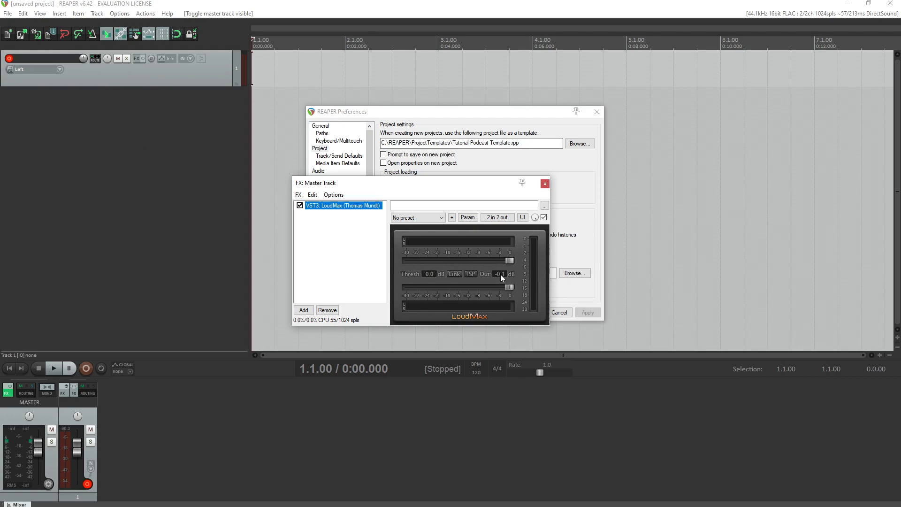
{"action": "left_click", "coordinate": [381, 244]}
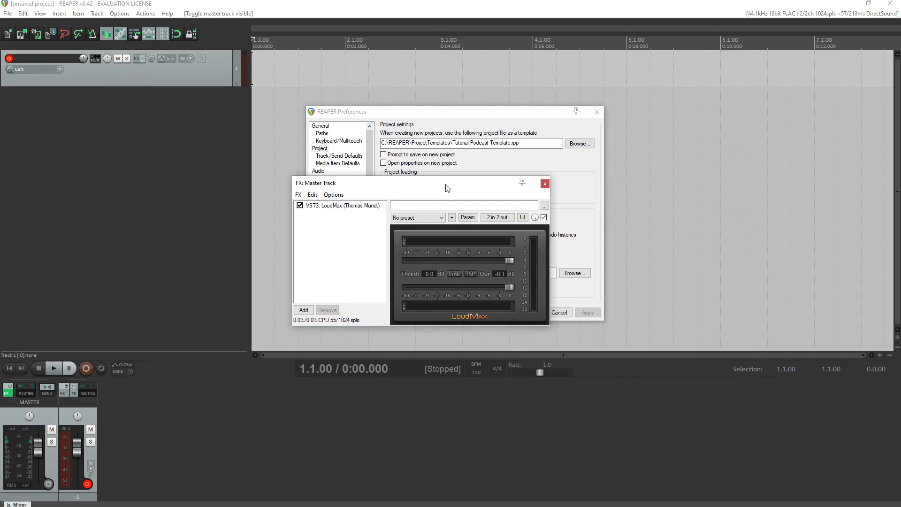
{"action": "key", "text": "Escape"}
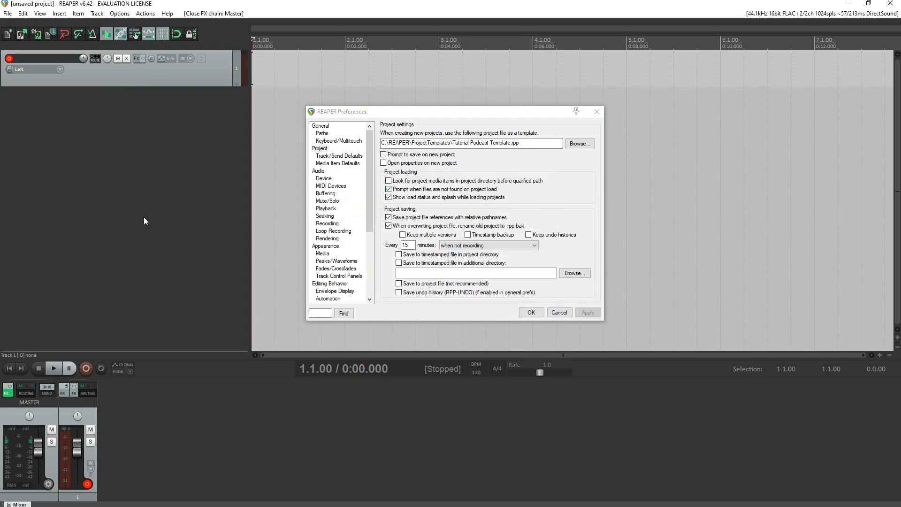
Accept and close the preferences, and return the edit cursor to the start of the project
{"action": "left_click", "coordinate": [531, 312]}
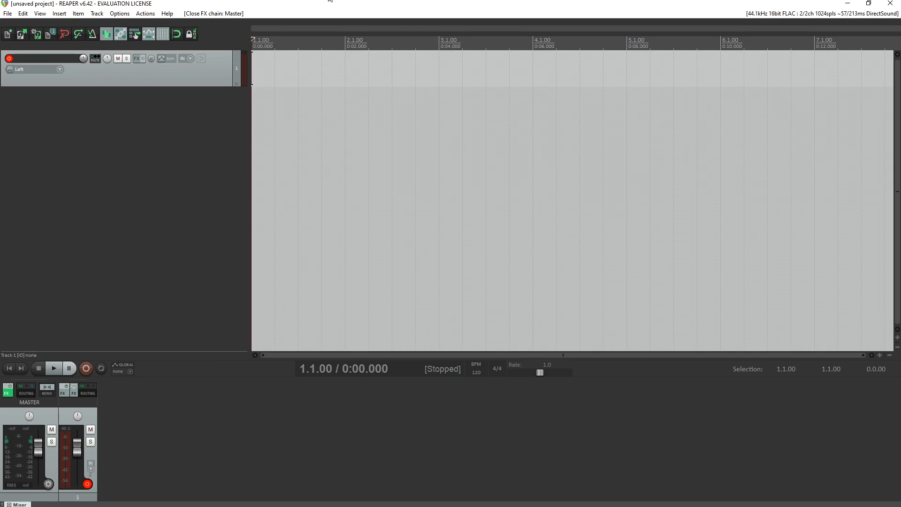
{"action": "left_click", "coordinate": [313, 183]}
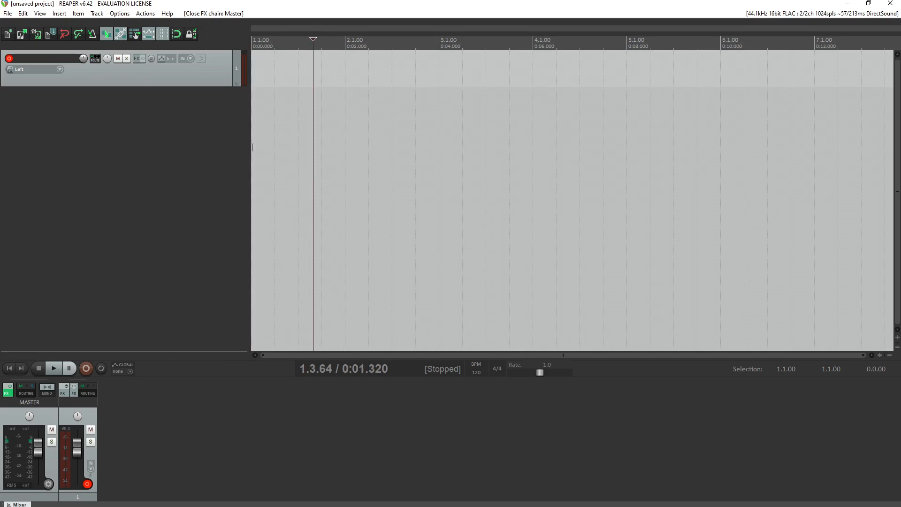
{"action": "key", "text": "Home"}
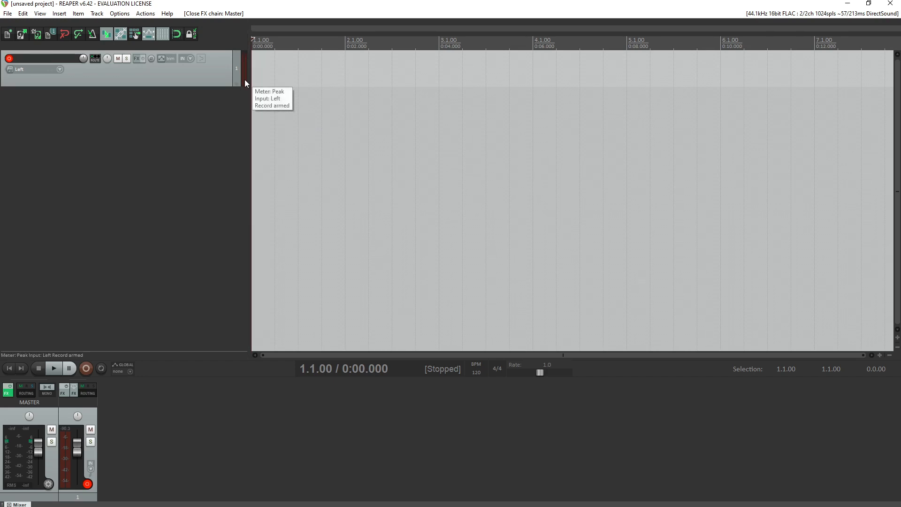
Open the audio device preferences and check the input device choices, keeping Primary Sound Capture Driver selected
{"action": "left_click", "coordinate": [120, 13]}
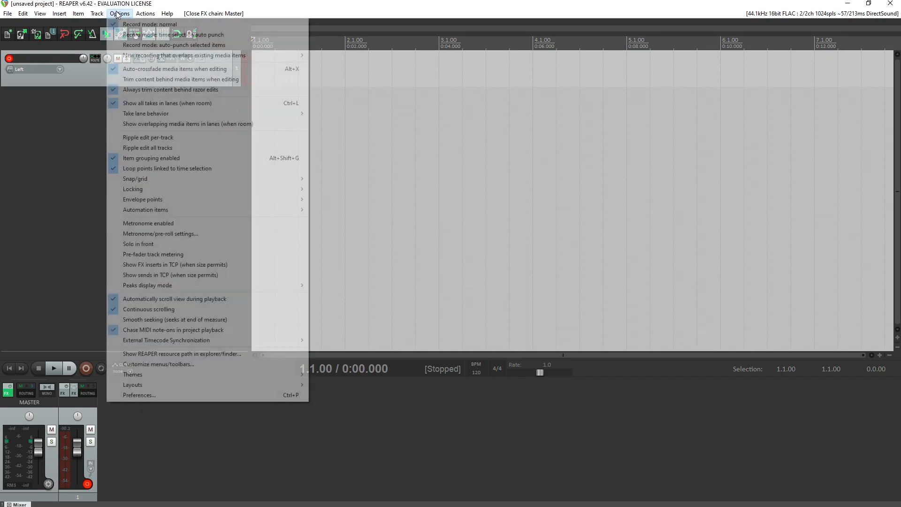
{"action": "left_click", "coordinate": [171, 395]}
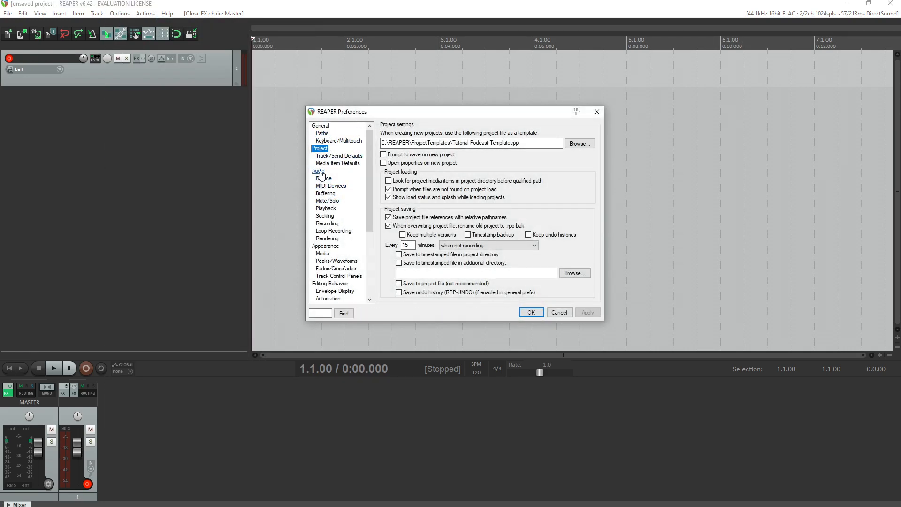
{"action": "left_click", "coordinate": [322, 180]}
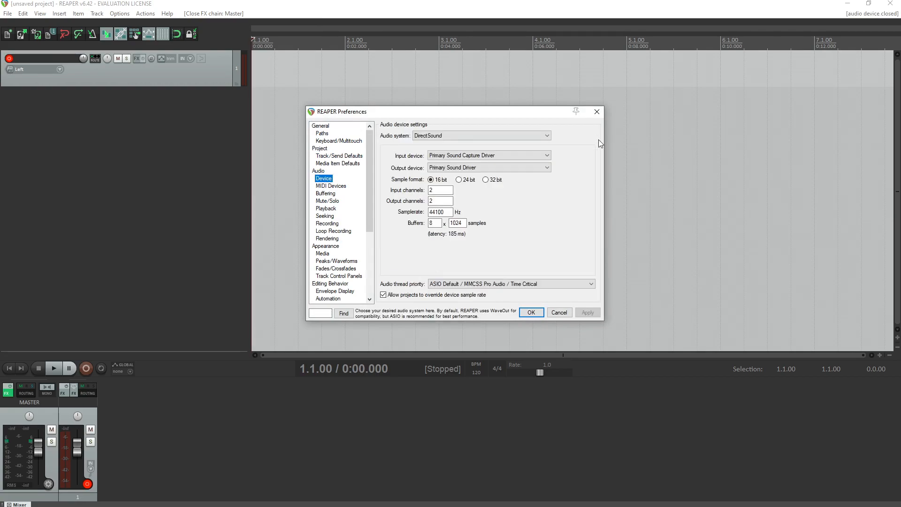
{"action": "left_click", "coordinate": [459, 156]}
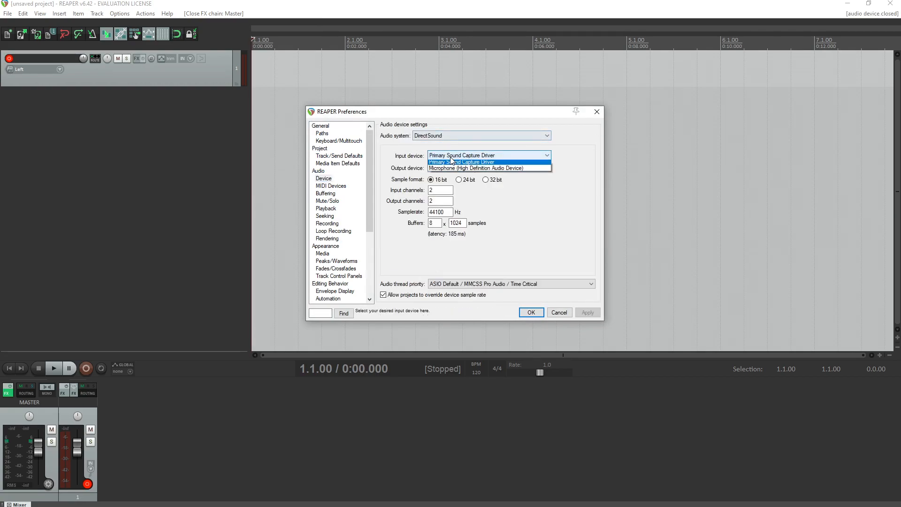
{"action": "left_click", "coordinate": [481, 159]}
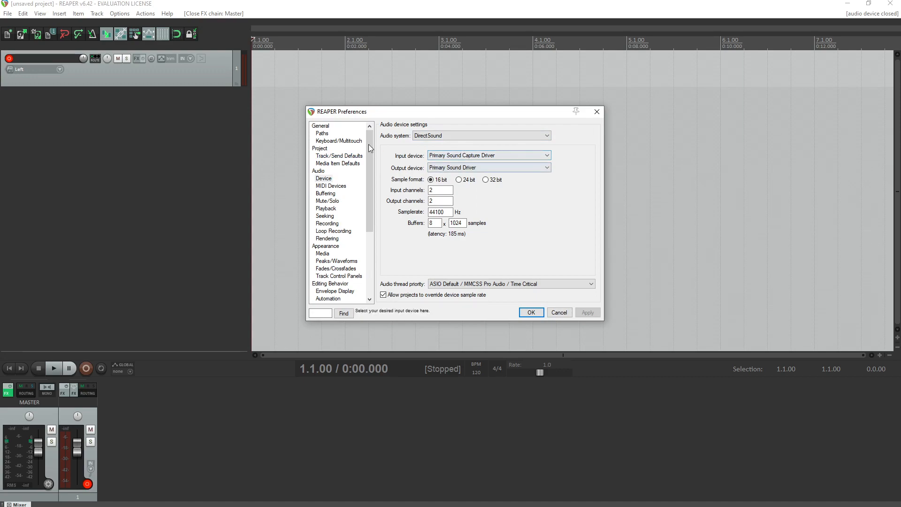
Select track 1, disarm and re-arm it for recording, and accept the preferences
{"action": "left_click", "coordinate": [244, 66]}
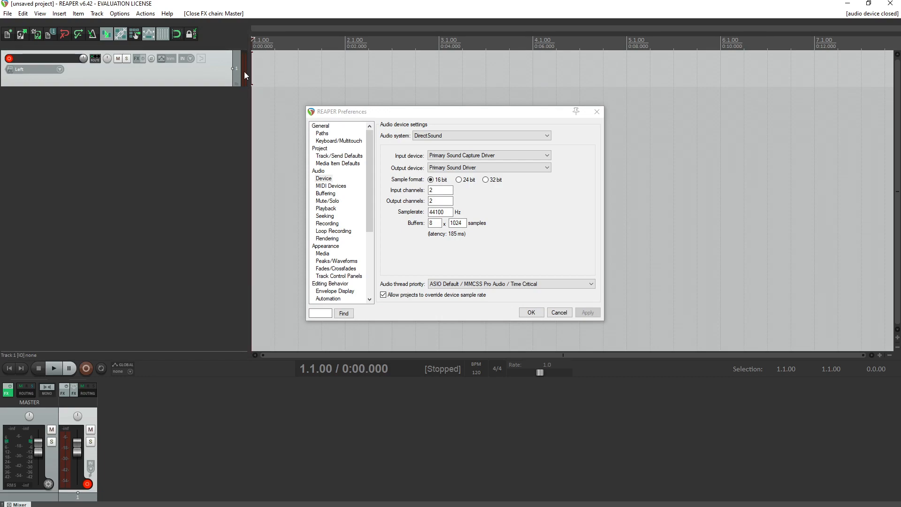
{"action": "left_click", "coordinate": [10, 58]}
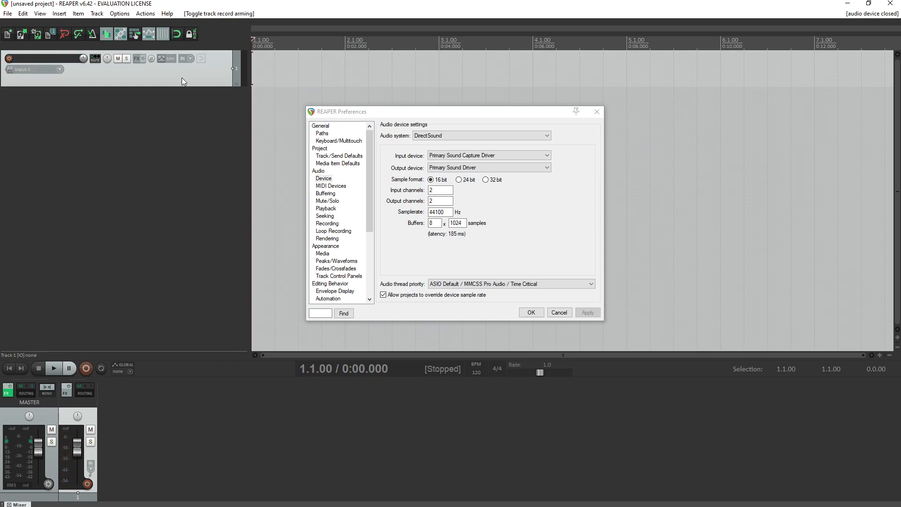
{"action": "left_click", "coordinate": [9, 58]}
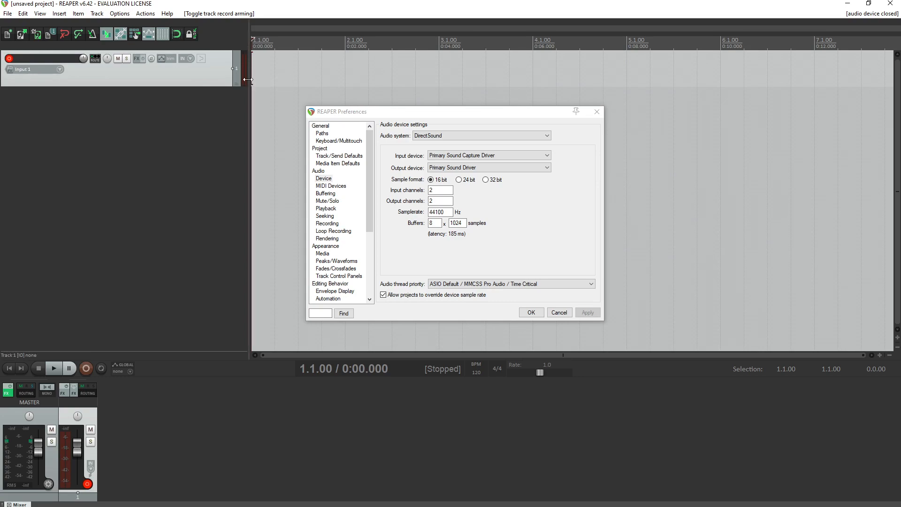
{"action": "left_click", "coordinate": [535, 311]}
Record a short test take on track 1 from about 0:00.2, stop, and undo the recording
{"action": "left_click", "coordinate": [367, 196]}
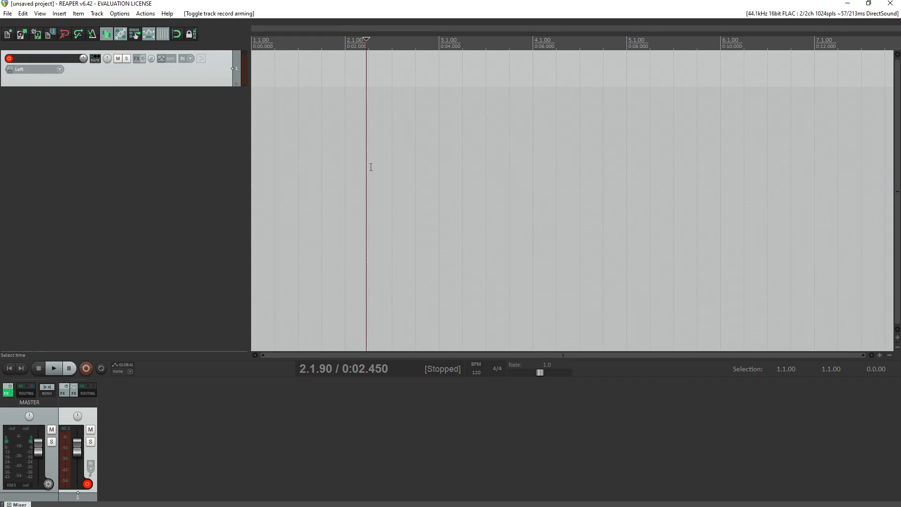
{"action": "left_click", "coordinate": [261, 108]}
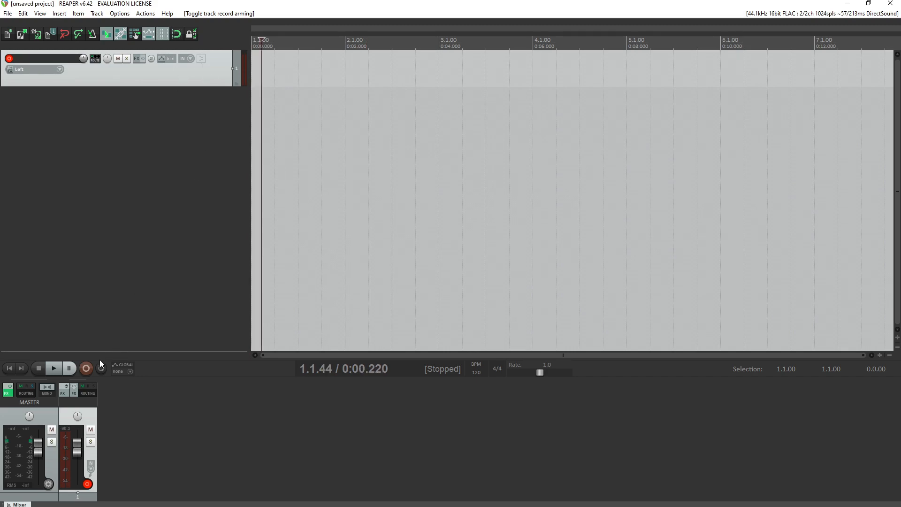
{"action": "left_click", "coordinate": [87, 368]}
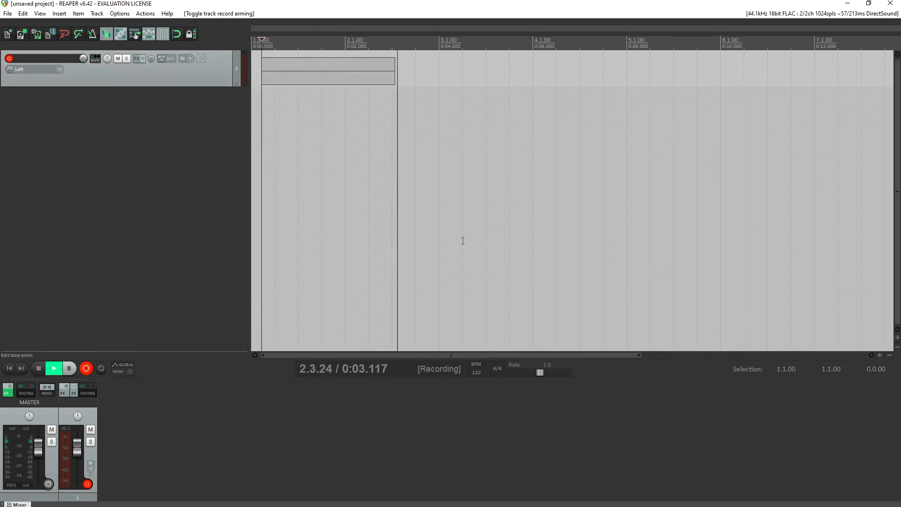
{"action": "key", "text": "space"}
{"action": "key", "text": "ctrl+z"}
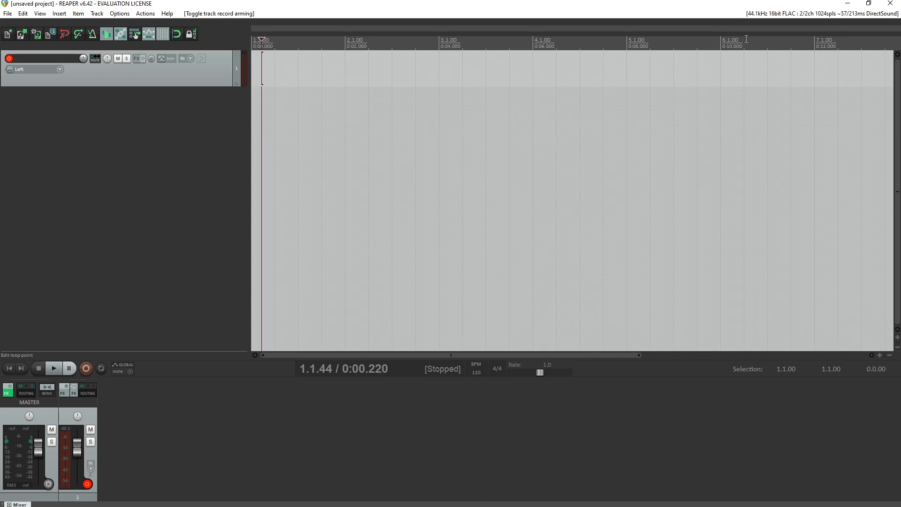
Try the WaveOut audio system in the audio device preferences and switch back to DirectSound
{"action": "key", "text": "ctrl+p"}
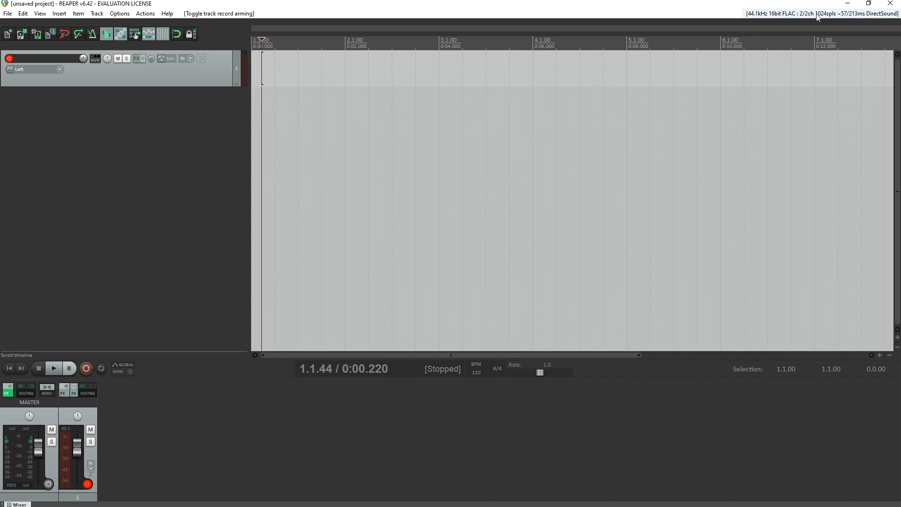
{"action": "left_click", "coordinate": [496, 136]}
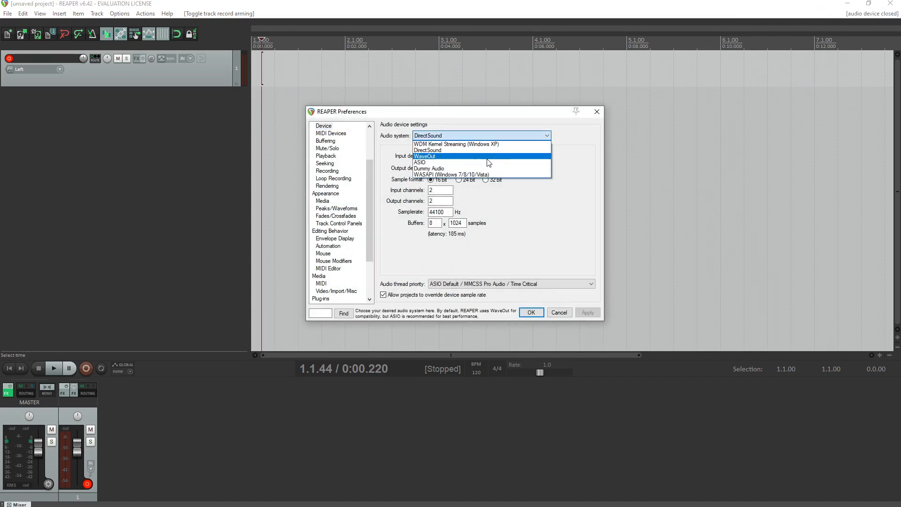
{"action": "left_click", "coordinate": [486, 157]}
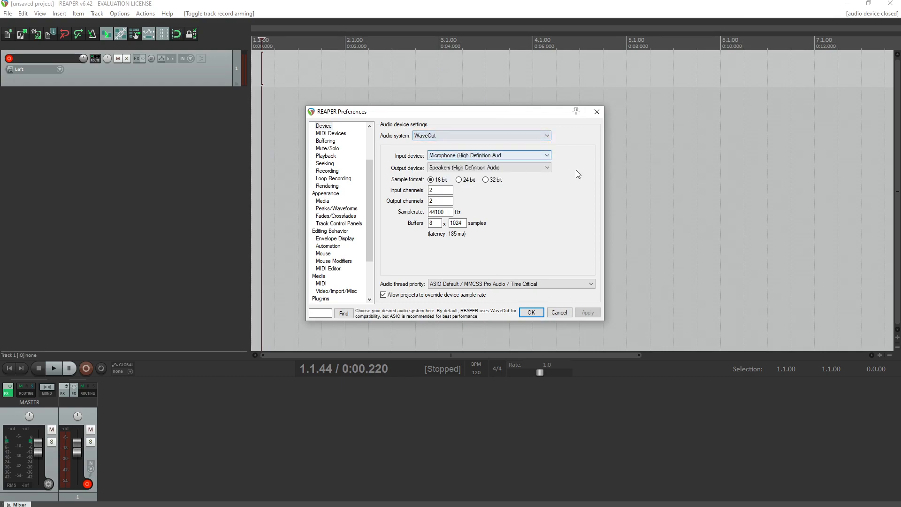
{"action": "left_click", "coordinate": [445, 135]}
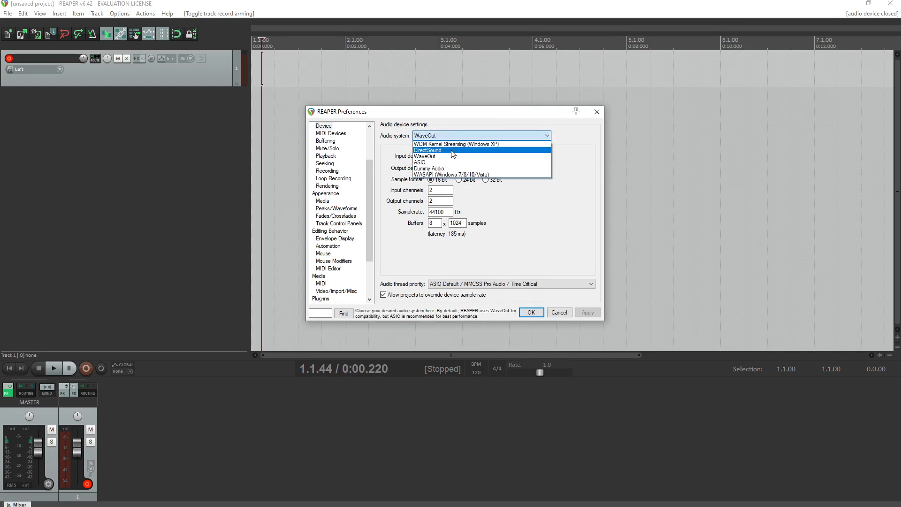
{"action": "left_click", "coordinate": [452, 151]}
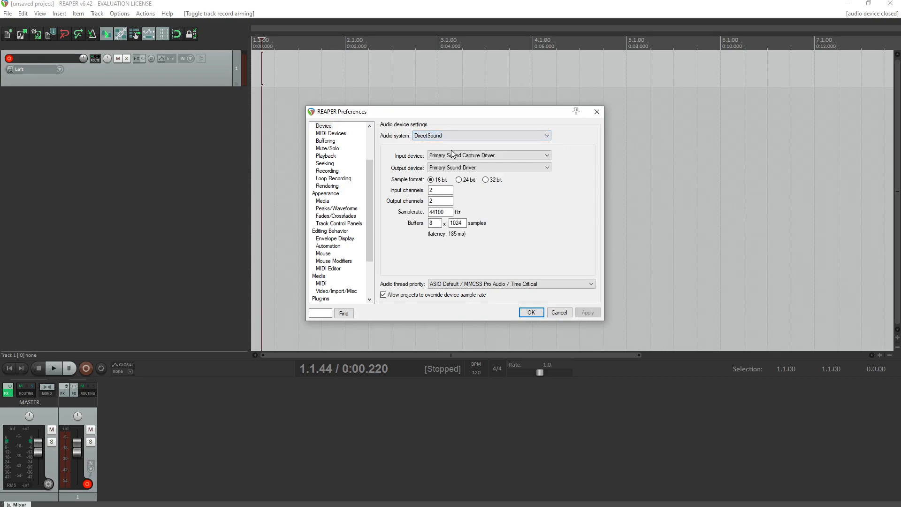
Move the preferences window aside, try the ASIO audio system, and restore DirectSound
{"action": "left_click_drag", "start_coordinate": [462, 115], "coordinate": [582, 116]}
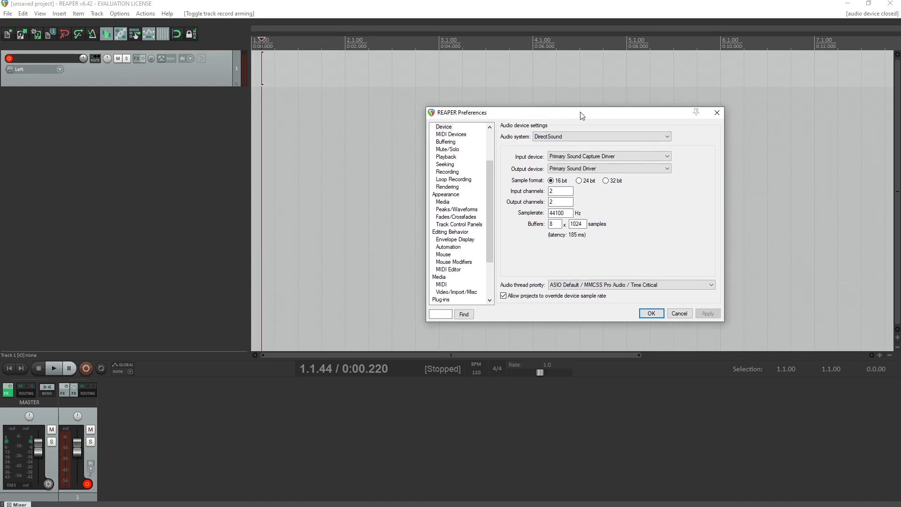
{"action": "left_click", "coordinate": [582, 136]}
{"action": "left_click", "coordinate": [563, 164]}
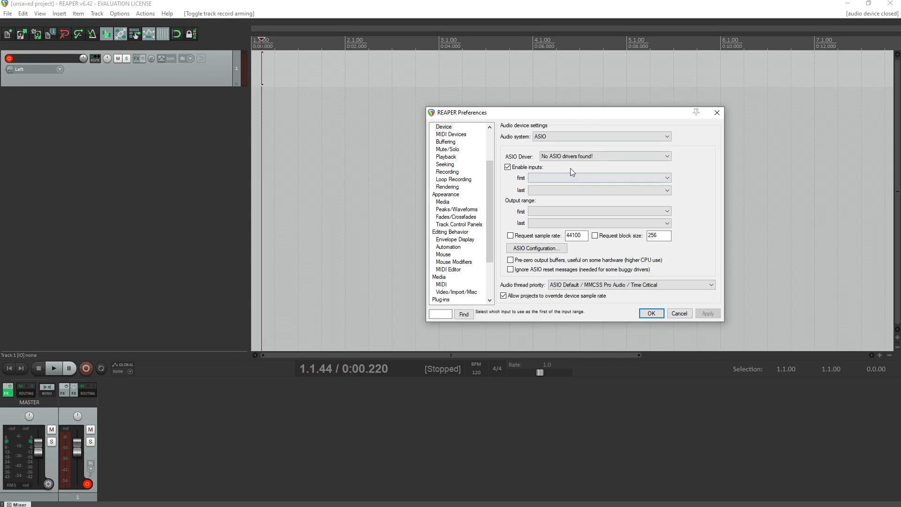
{"action": "left_click", "coordinate": [627, 133]}
{"action": "left_click", "coordinate": [578, 151]}
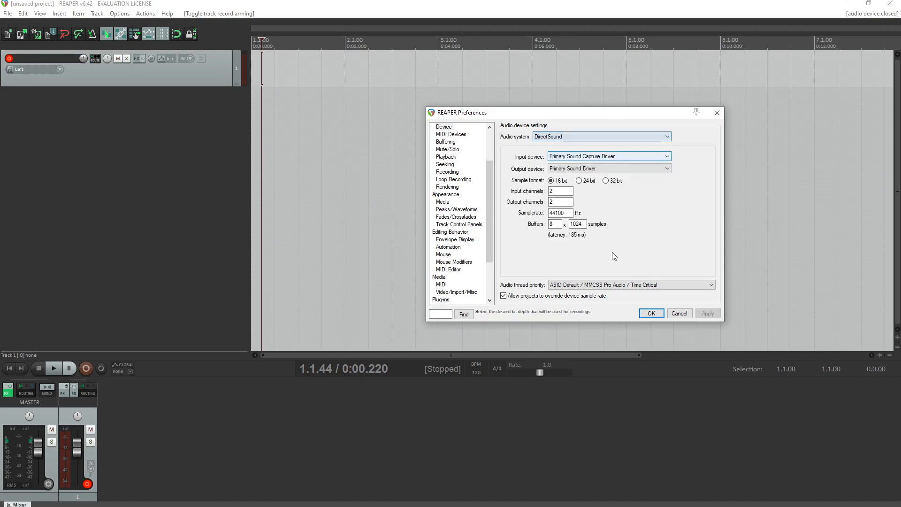
Accept the audio device settings and return the edit cursor to the start of the project
{"action": "left_click", "coordinate": [650, 313]}
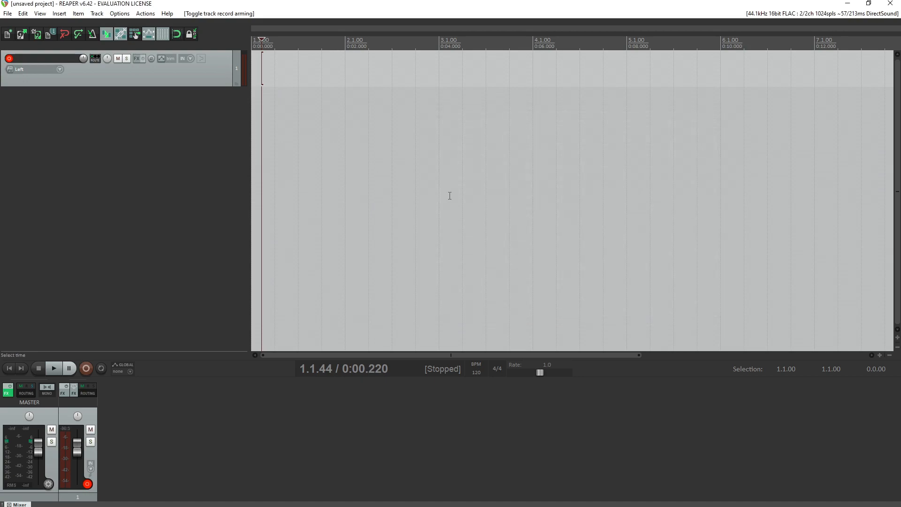
{"action": "left_click", "coordinate": [364, 131]}
{"action": "key", "text": "Home"}
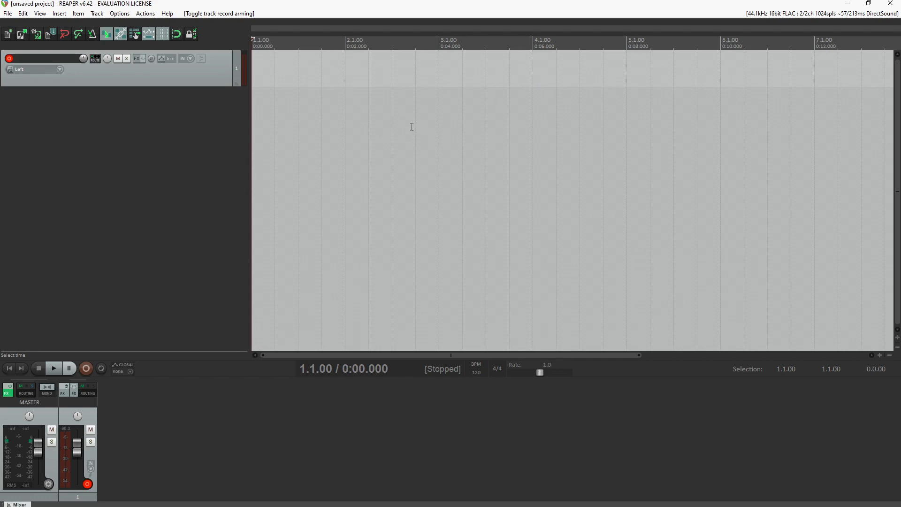
Switch to the Downloads folder in File Explorer and view the contents of the FNF S11E08 Craig archive
{"action": "mouse_move", "coordinate": [332, 488]}
{"action": "mouse_move", "coordinate": [160, 474]}
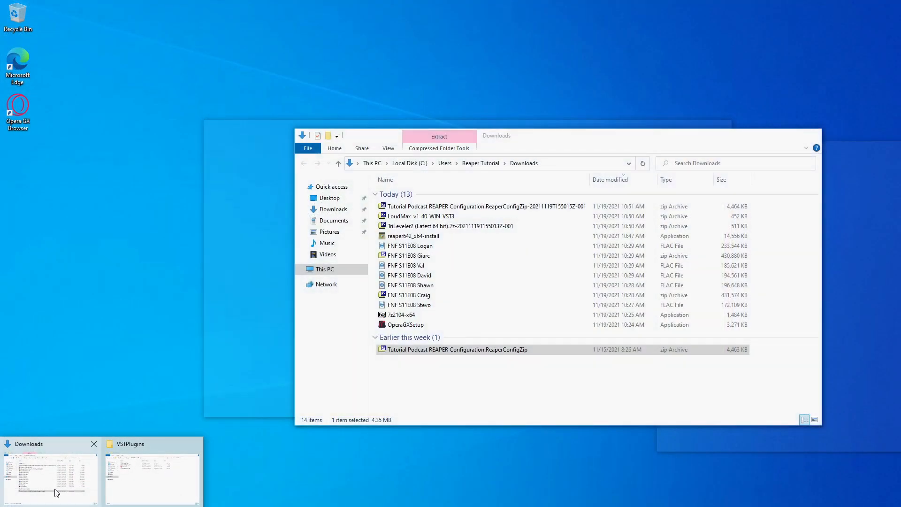
{"action": "left_click", "coordinate": [50, 474]}
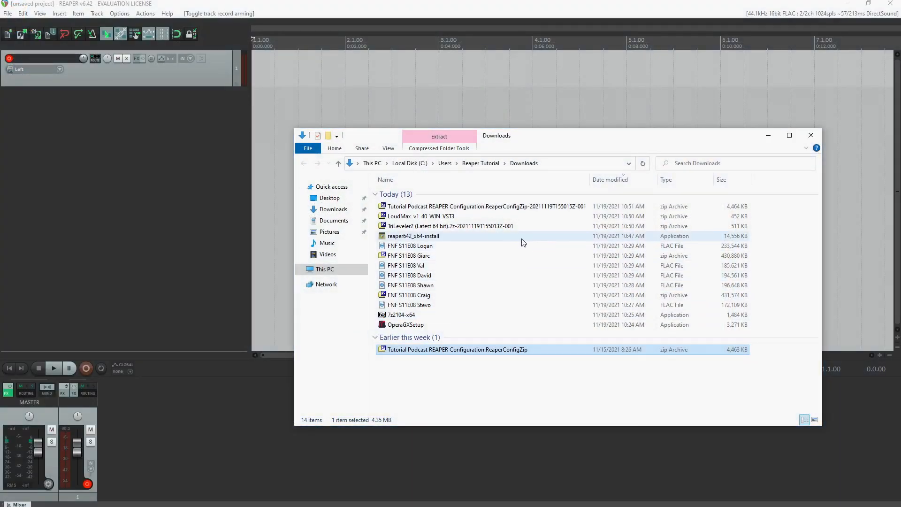
{"action": "left_click", "coordinate": [530, 295]}
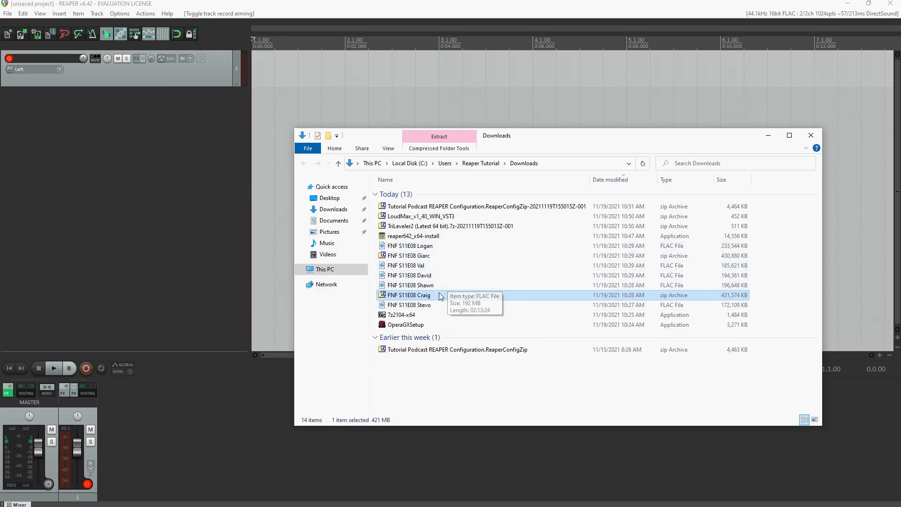
{"action": "double_click", "coordinate": [425, 299]}
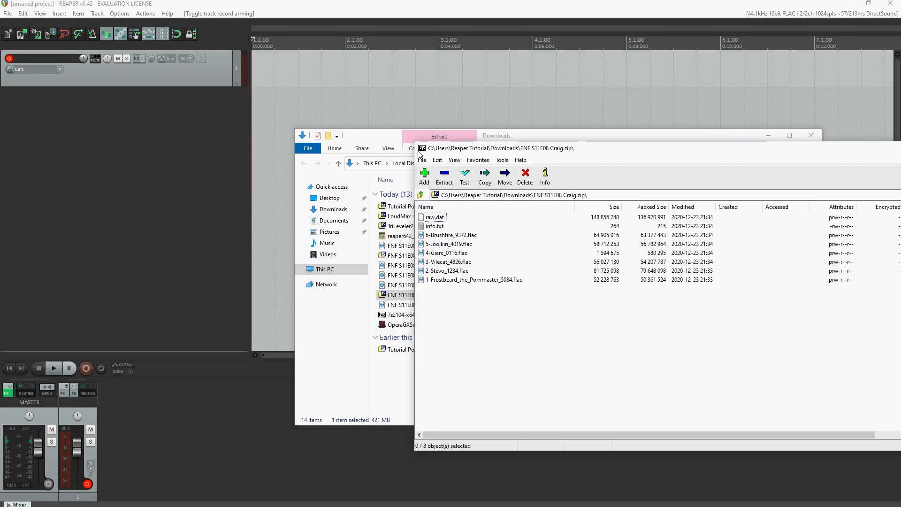
Extract the FNF S11E08 Craig archive with 7-Zip into its own FNF S11E08 Craig folder in Downloads
{"action": "right_click", "coordinate": [463, 296]}
{"action": "mouse_move", "coordinate": [512, 314]}
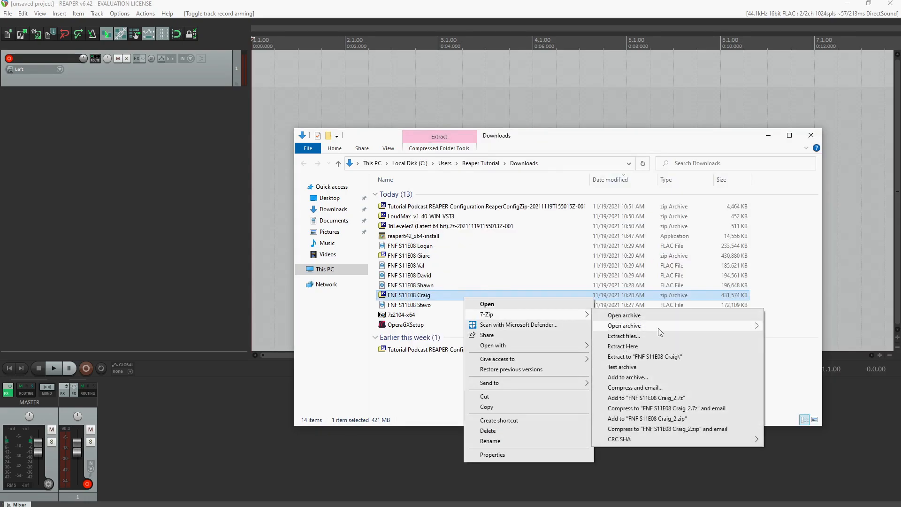
{"action": "left_click", "coordinate": [662, 357]}
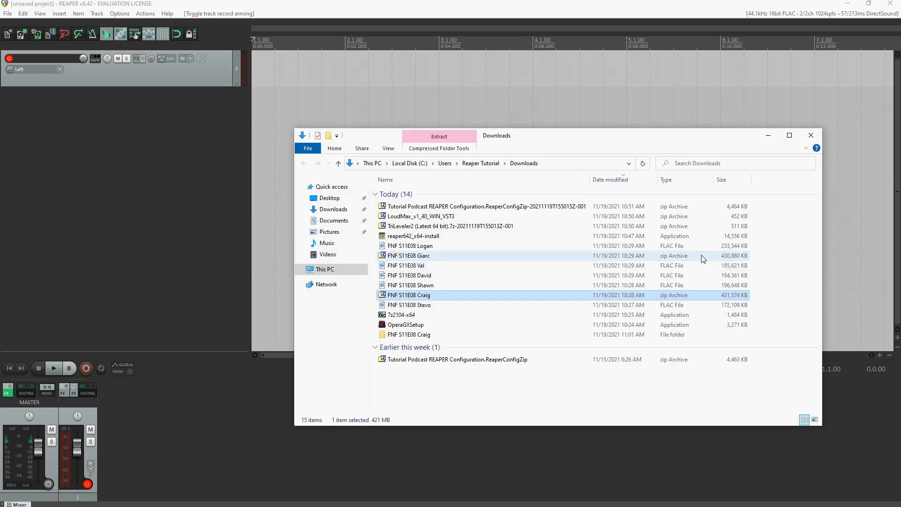
Look through the separate speaker FLAC files in the extracted FNF S11E08 Craig folder and return to Downloads
{"action": "double_click", "coordinate": [559, 334]}
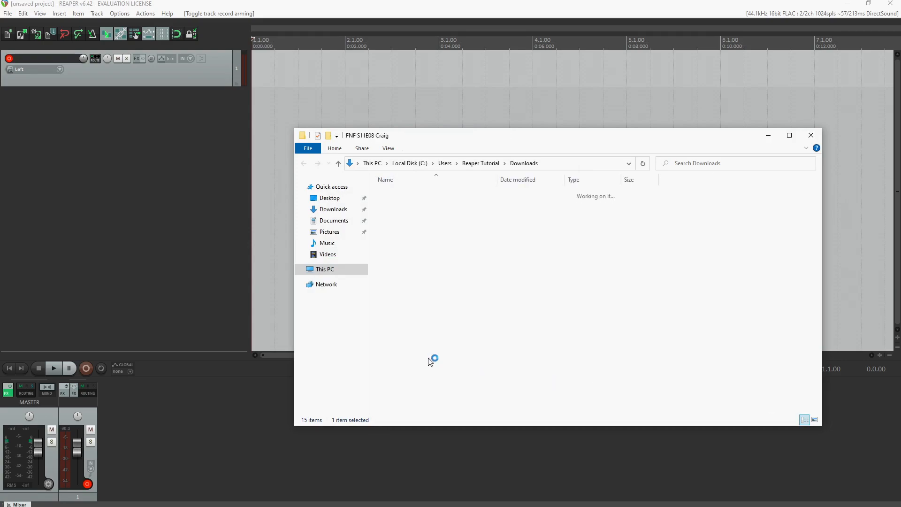
{"action": "double_click", "coordinate": [444, 180]}
{"action": "left_click", "coordinate": [448, 194]}
{"action": "left_click", "coordinate": [444, 203]}
{"action": "left_click", "coordinate": [440, 214]}
{"action": "left_click", "coordinate": [431, 243]}
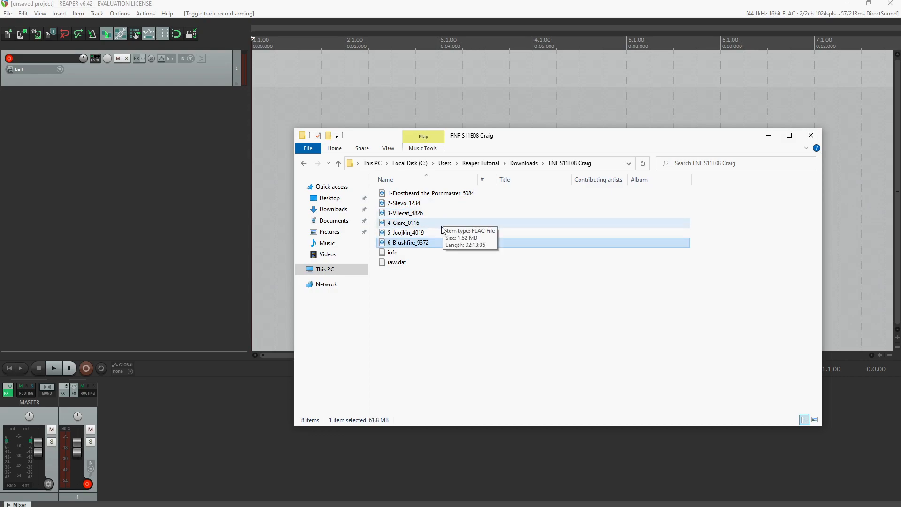
{"action": "left_click", "coordinate": [441, 226]}
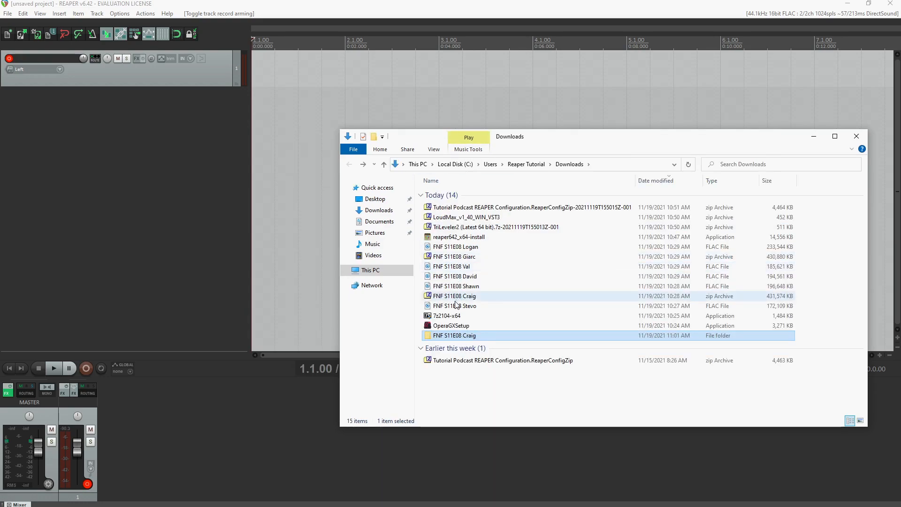
Insert the FLAC file FNF S11E08 Stevo from Downloads onto track 1 at the start of the REAPER project
{"action": "left_click_drag", "start_coordinate": [456, 305], "coordinate": [244, 63]}
{"action": "left_click", "coordinate": [383, 77]}
{"action": "scroll", "coordinate": [349, 179], "scroll_direction": "down", "scroll_amount": 5}
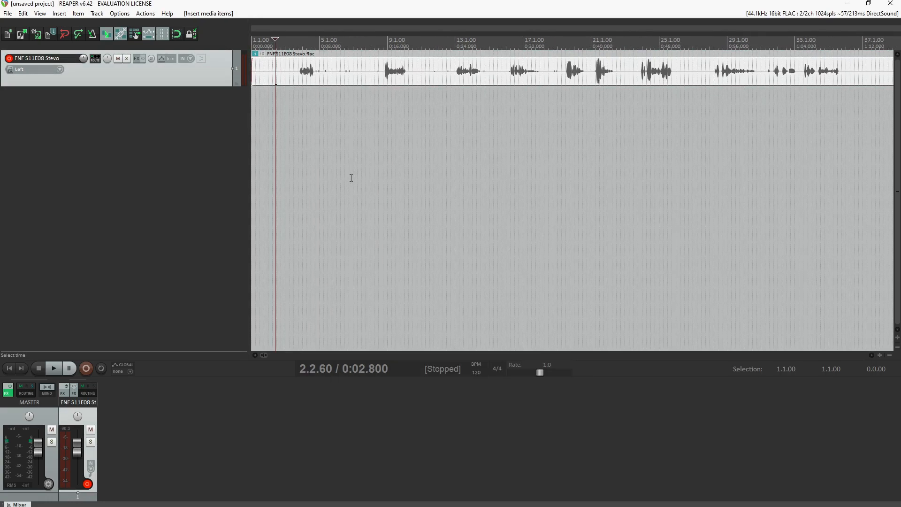
Play a spoken passage of the imported recording, pause, and place the edit cursor just before the speech at about 3:12.9
{"action": "scroll", "coordinate": [350, 179], "scroll_direction": "down", "scroll_amount": 10}
{"action": "left_click", "coordinate": [298, 110]}
{"action": "scroll", "coordinate": [479, 115], "scroll_direction": "up", "scroll_amount": 8}
{"action": "scroll", "coordinate": [478, 115], "scroll_direction": "up", "scroll_amount": 4}
{"action": "left_click", "coordinate": [500, 95]}
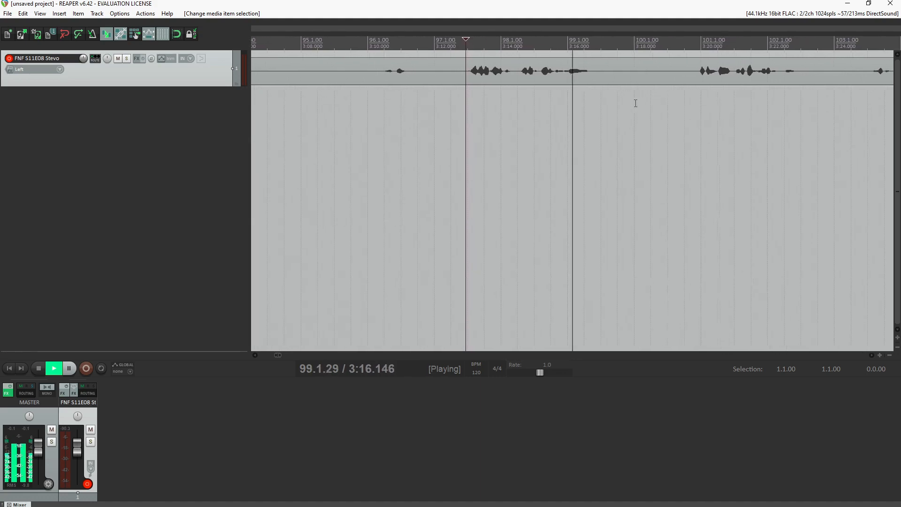
{"action": "key", "text": "ctrl+space"}
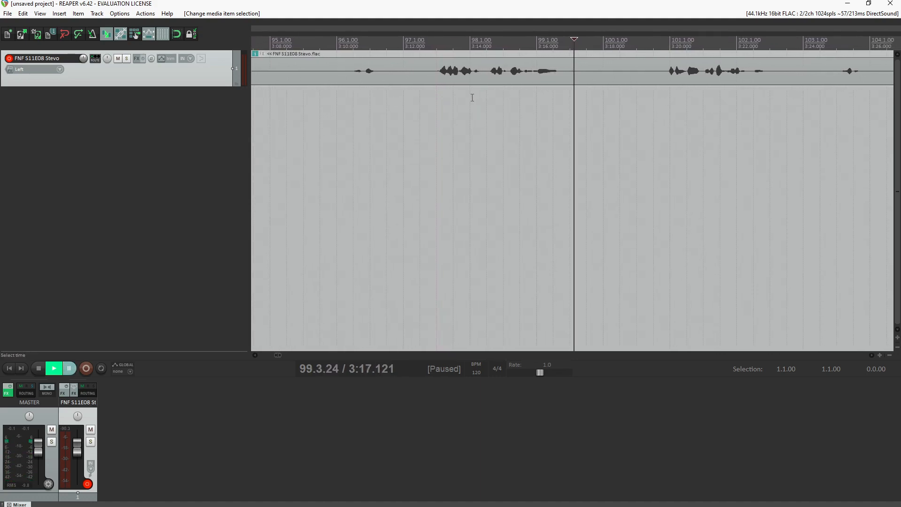
{"action": "left_click", "coordinate": [430, 70]}
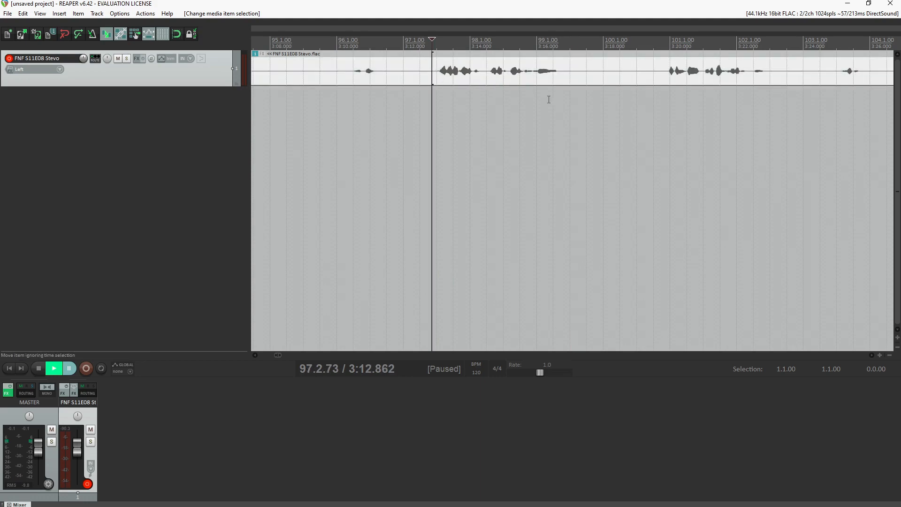
Examine the whole length and the end of the Stevo recording on the timeline
{"action": "scroll", "coordinate": [572, 123], "scroll_direction": "down", "scroll_amount": 3}
{"action": "scroll", "coordinate": [573, 122], "scroll_direction": "down", "scroll_amount": 10}
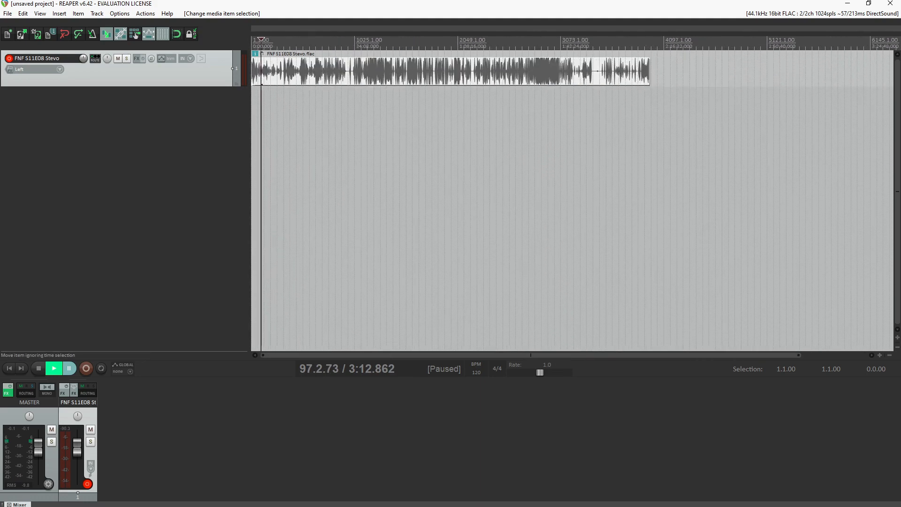
{"action": "left_click", "coordinate": [646, 70]}
{"action": "scroll", "coordinate": [654, 75], "scroll_direction": "up", "scroll_amount": 8}
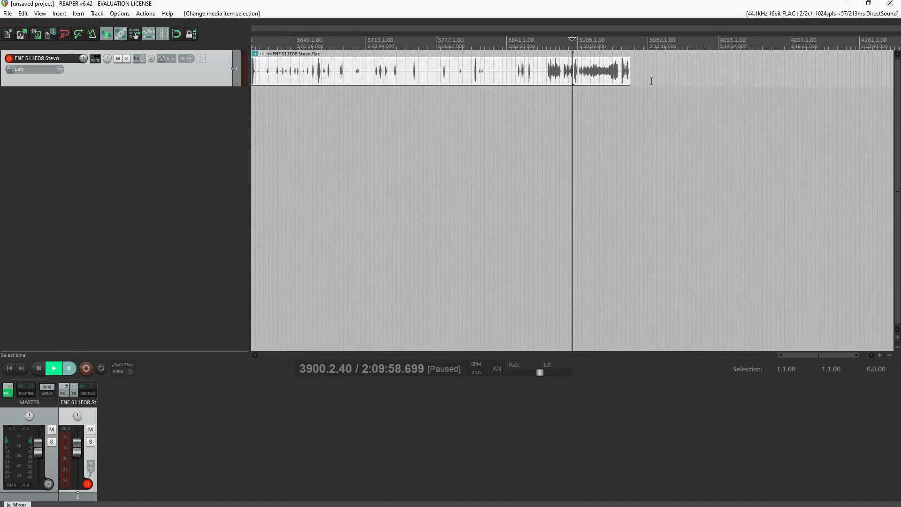
{"action": "left_click", "coordinate": [629, 70]}
{"action": "scroll", "coordinate": [632, 70], "scroll_direction": "up", "scroll_amount": 4}
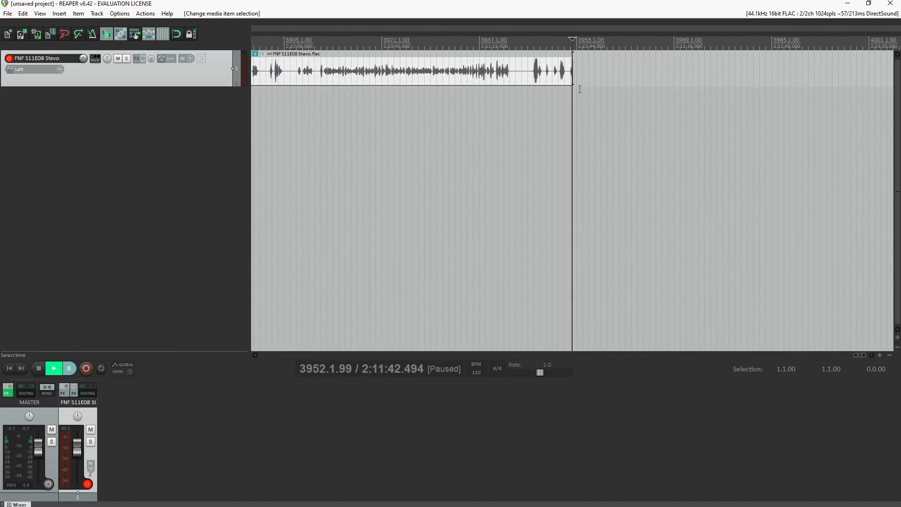
Insert the FNF S11E08 Logan, Val, David and Shawn FLAC files from Downloads on separate tracks at the project start
{"action": "key", "text": "Home"}
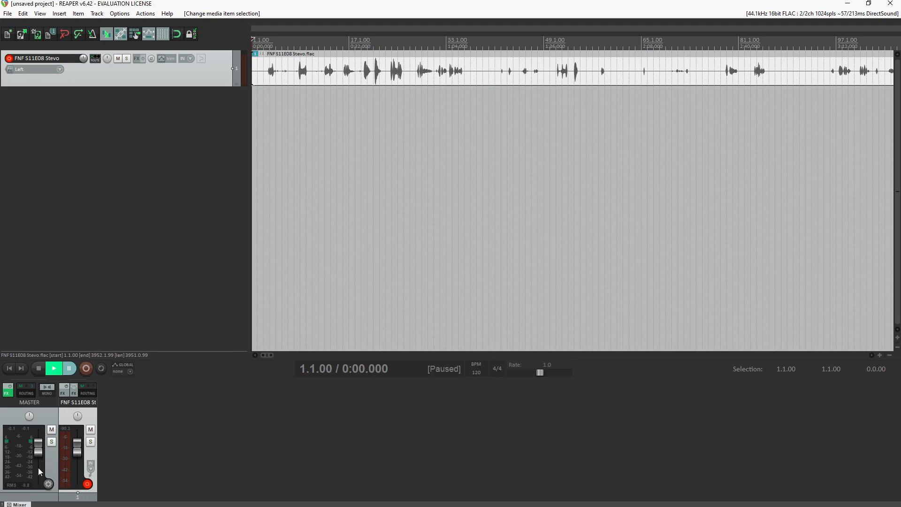
{"action": "left_click", "coordinate": [96, 506]}
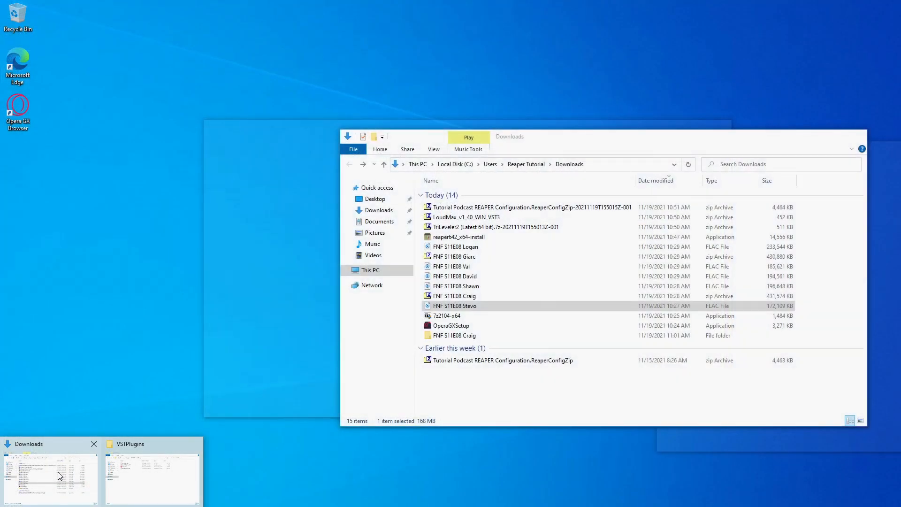
{"action": "left_click", "coordinate": [58, 471]}
{"action": "left_click", "coordinate": [474, 247]}
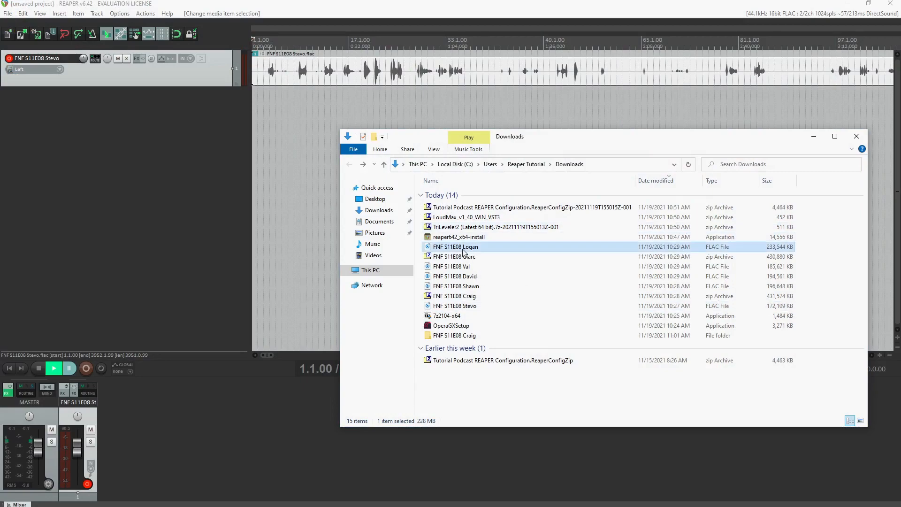
{"action": "left_click", "coordinate": [473, 276], "text": "ctrl"}
{"action": "left_click", "coordinate": [488, 286], "text": "ctrl"}
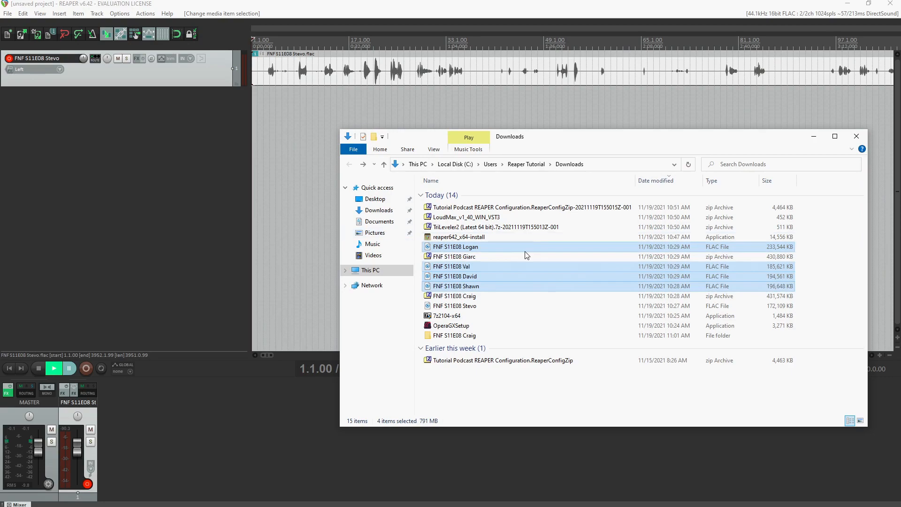
{"action": "left_click_drag", "start_coordinate": [462, 248], "coordinate": [168, 176]}
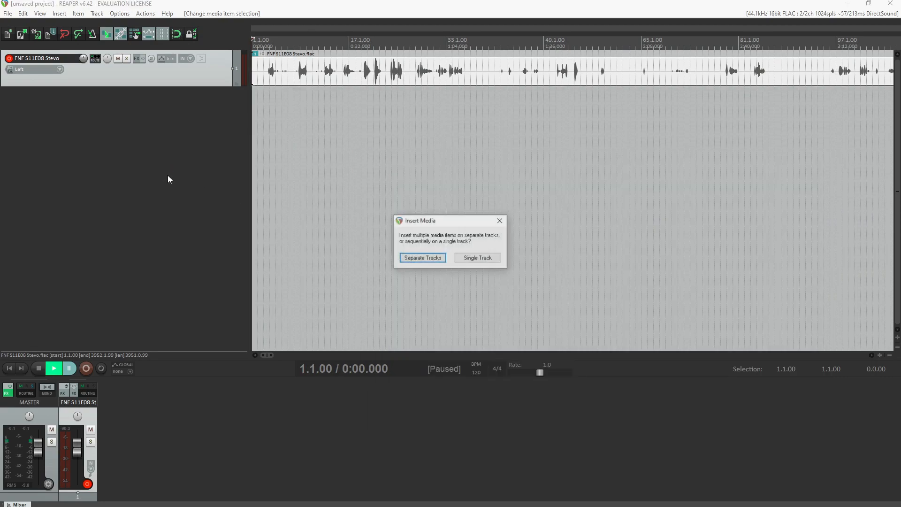
{"action": "left_click", "coordinate": [422, 260]}
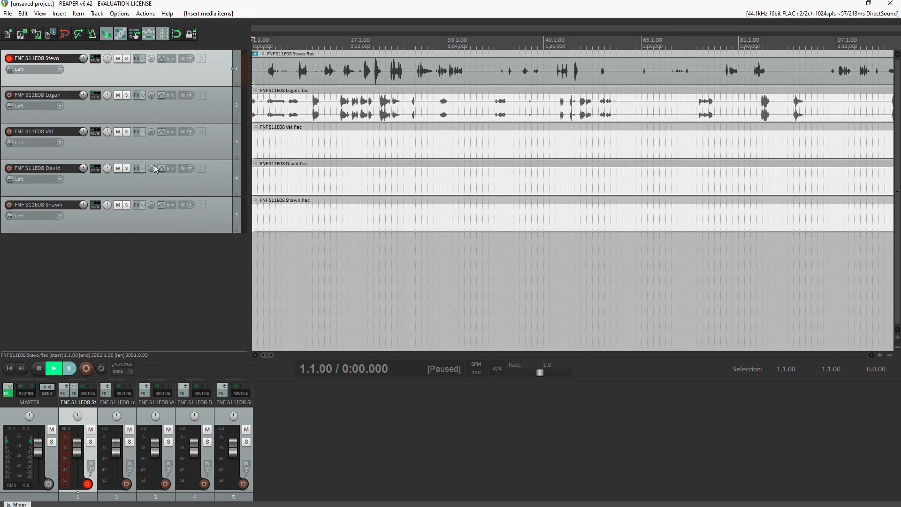
Reorder the tracks so that David sits directly below Stevo, and Val comes between David and Logan
{"action": "left_click_drag", "start_coordinate": [213, 180], "coordinate": [213, 88]}
{"action": "left_click_drag", "start_coordinate": [221, 181], "coordinate": [225, 130]}
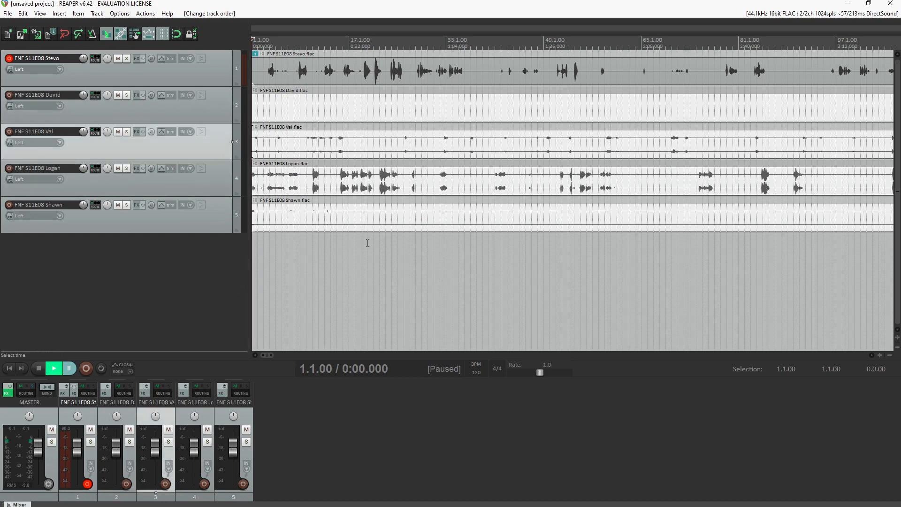
{"action": "left_click", "coordinate": [361, 241]}
Compare the lengths and end points of the five speaker recordings across the whole timeline
{"action": "scroll", "coordinate": [458, 230], "scroll_direction": "down", "scroll_amount": 10}
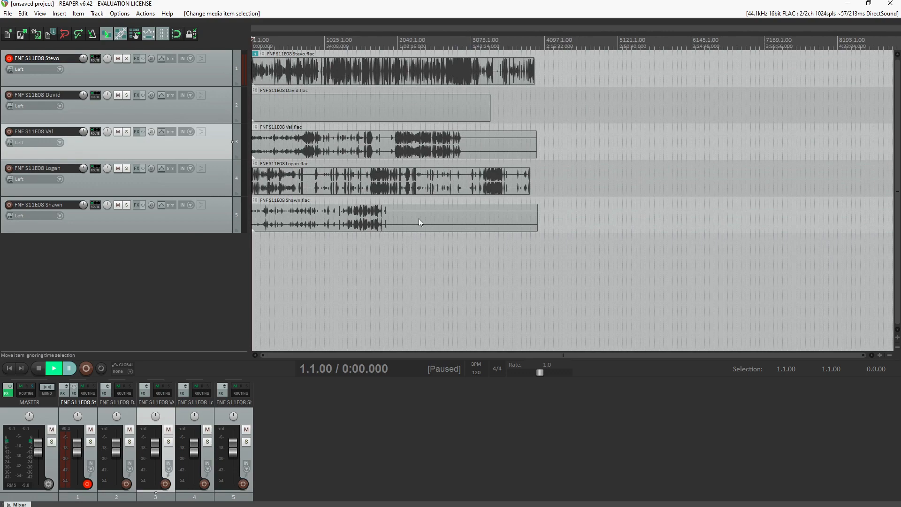
{"action": "left_click", "coordinate": [486, 221]}
{"action": "scroll", "coordinate": [548, 230], "scroll_direction": "up", "scroll_amount": 4}
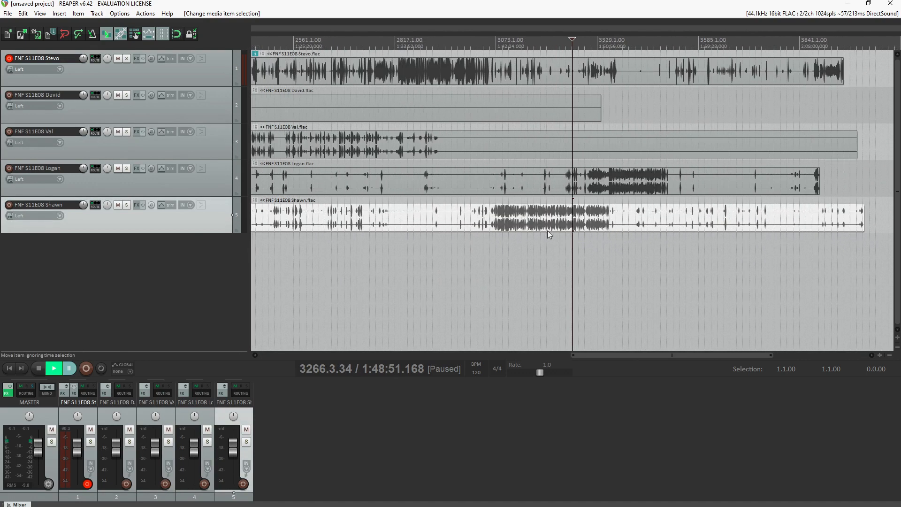
{"action": "scroll", "coordinate": [599, 231], "scroll_direction": "down", "scroll_amount": 2}
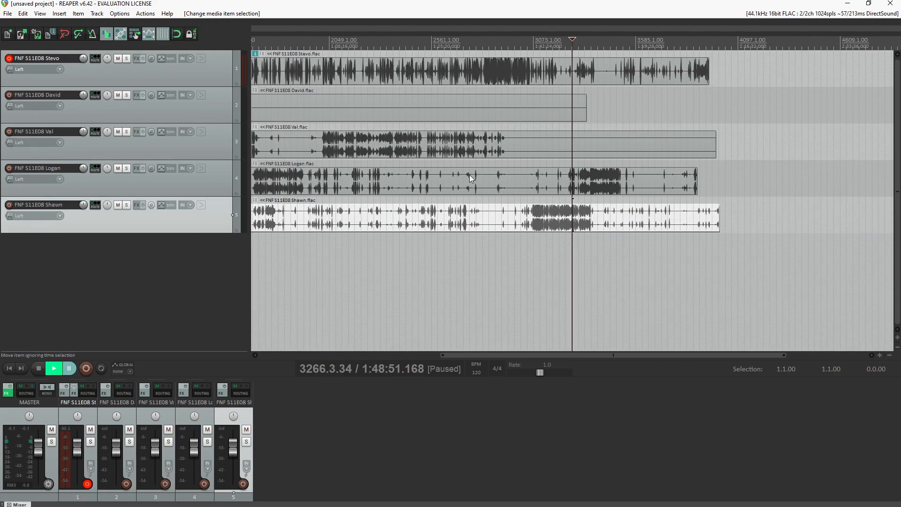
{"action": "scroll", "coordinate": [470, 175], "scroll_direction": "down", "scroll_amount": 2}
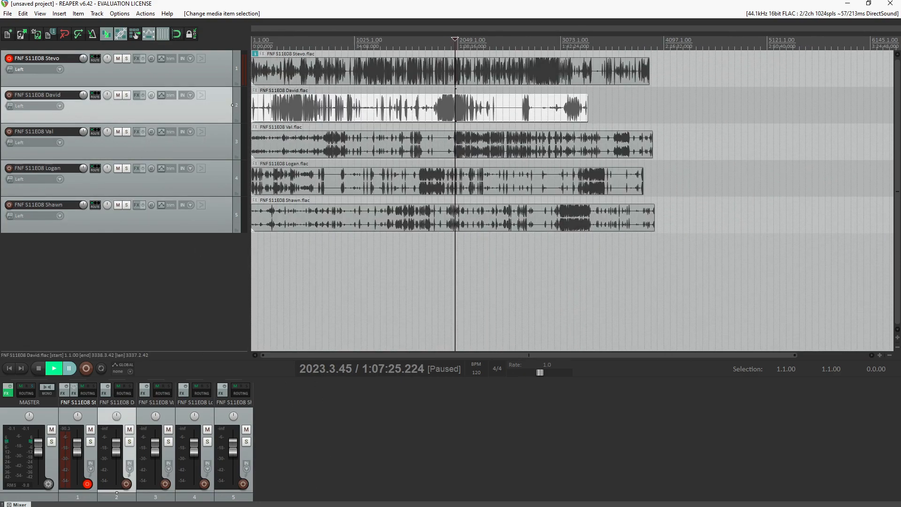
Insert the FLAC files numbered 1, 2, 3, 5 and 6 from the extracted FNF S11E08 Craig folder on separate tracks
{"action": "left_click", "coordinate": [96, 506]}
{"action": "left_click", "coordinate": [77, 476]}
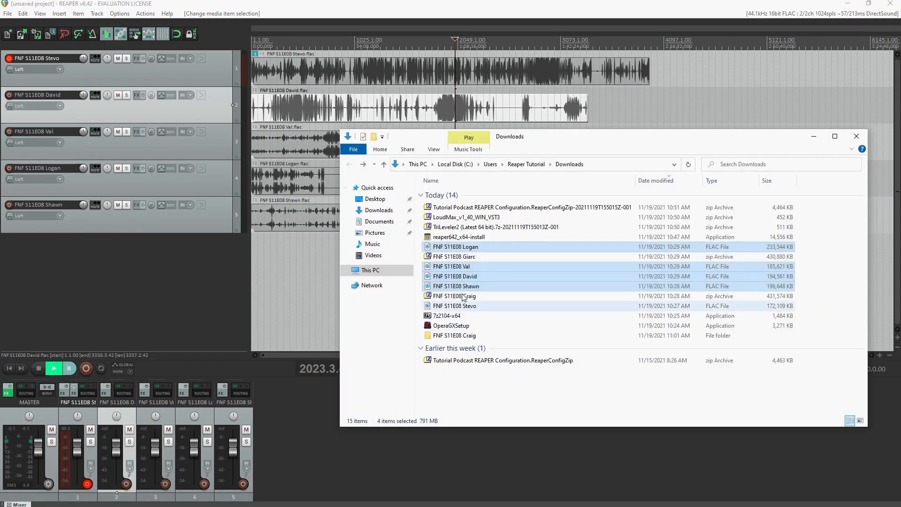
{"action": "double_click", "coordinate": [454, 335]}
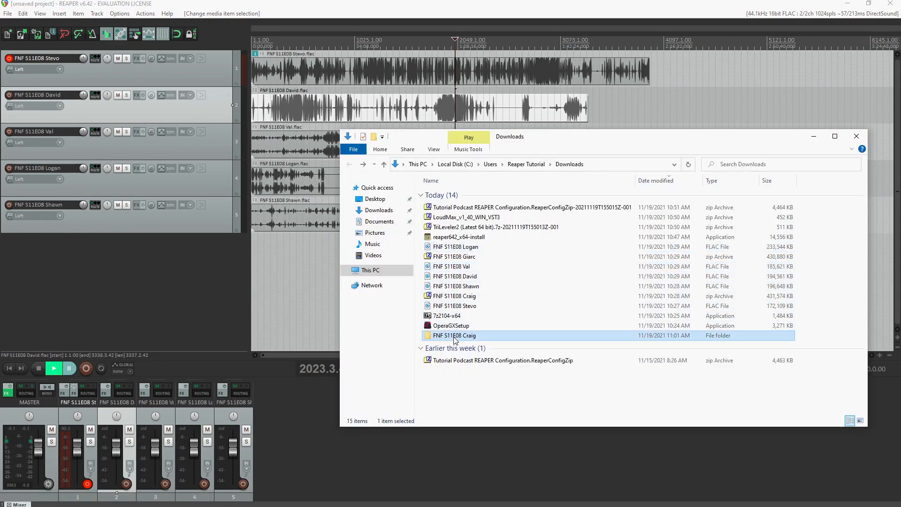
{"action": "left_click", "coordinate": [463, 196]}
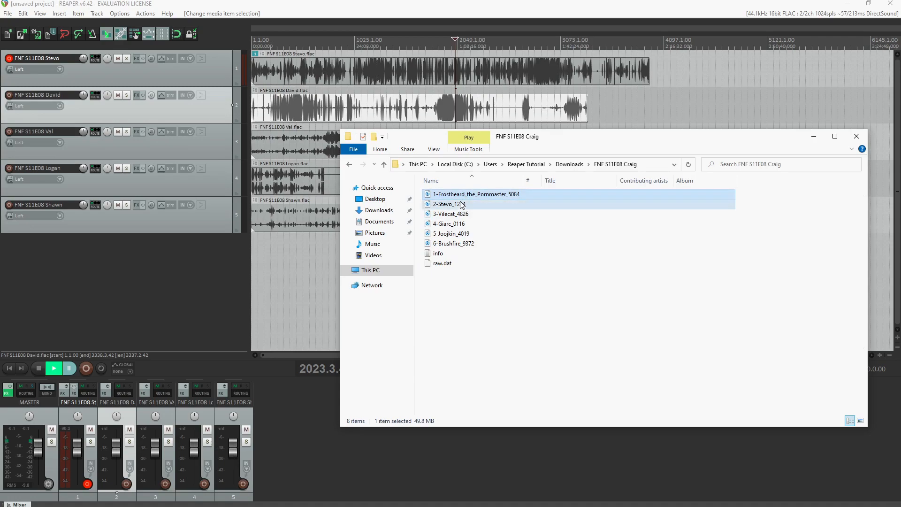
{"action": "left_click", "coordinate": [463, 203], "text": "ctrl"}
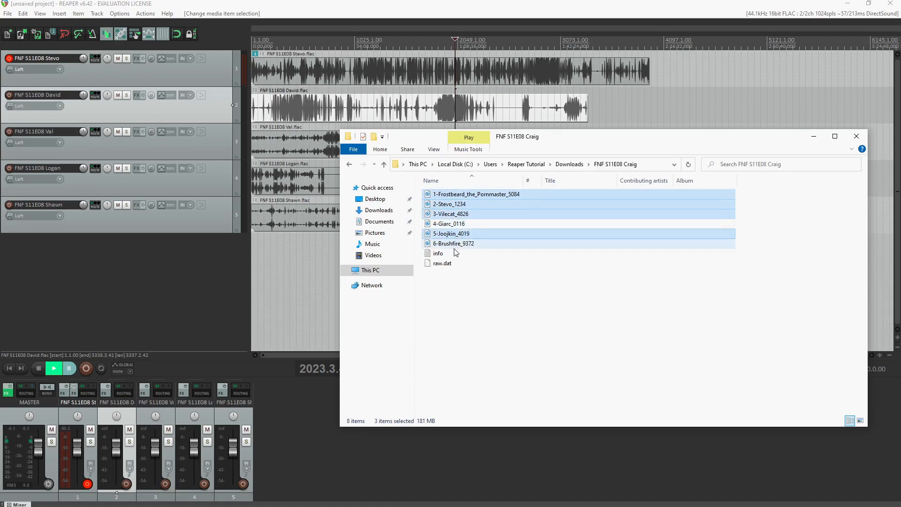
{"action": "left_click", "coordinate": [453, 233], "text": "ctrl"}
{"action": "left_click", "coordinate": [454, 243], "text": "ctrl"}
{"action": "left_click_drag", "start_coordinate": [454, 248], "coordinate": [202, 295]}
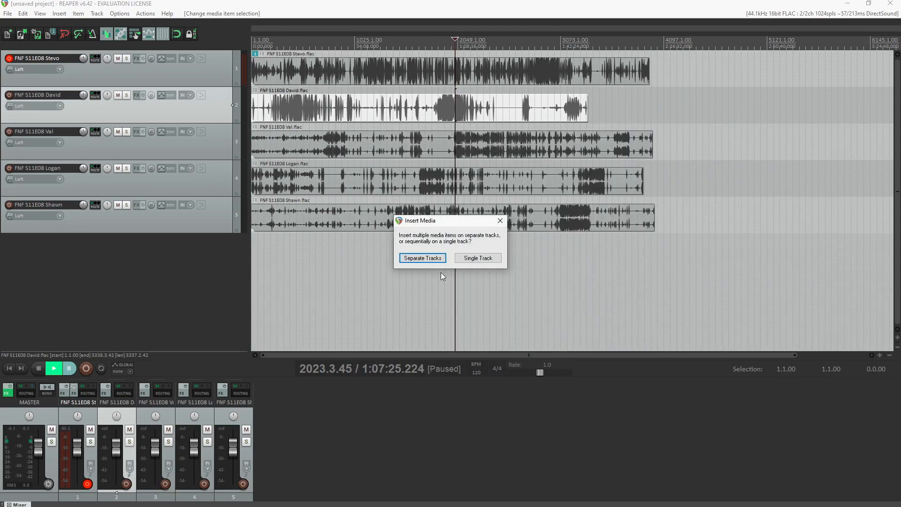
{"action": "left_click", "coordinate": [422, 258]}
Return to the project start and check how the newly inserted Craig tracks align with the speakers' own recordings
{"action": "left_click", "coordinate": [215, 253]}
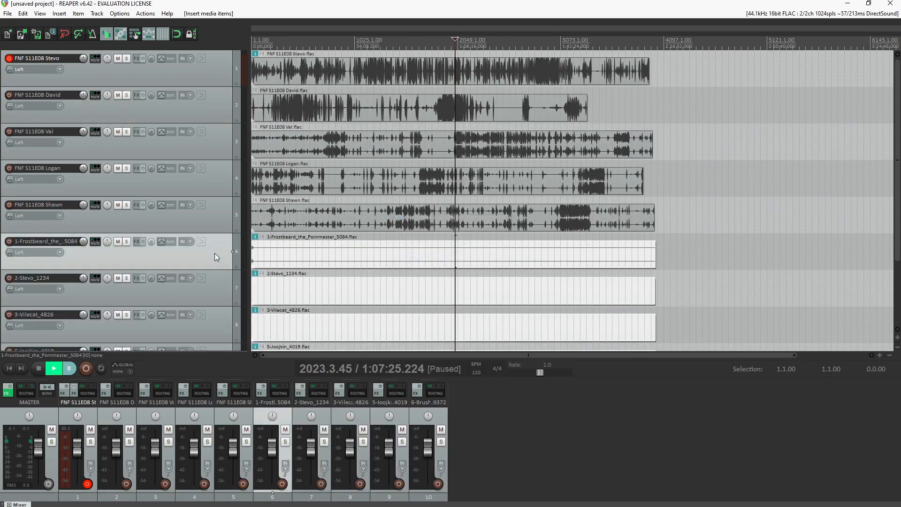
{"action": "key", "text": "Home"}
{"action": "scroll", "coordinate": [271, 253], "scroll_direction": "up", "scroll_amount": 5}
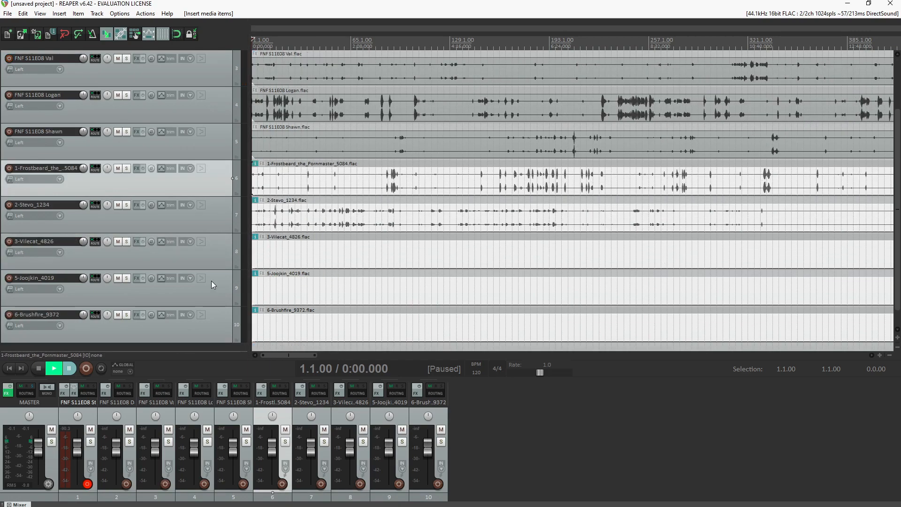
{"action": "scroll", "coordinate": [212, 278], "scroll_direction": "down", "scroll_amount": 3}
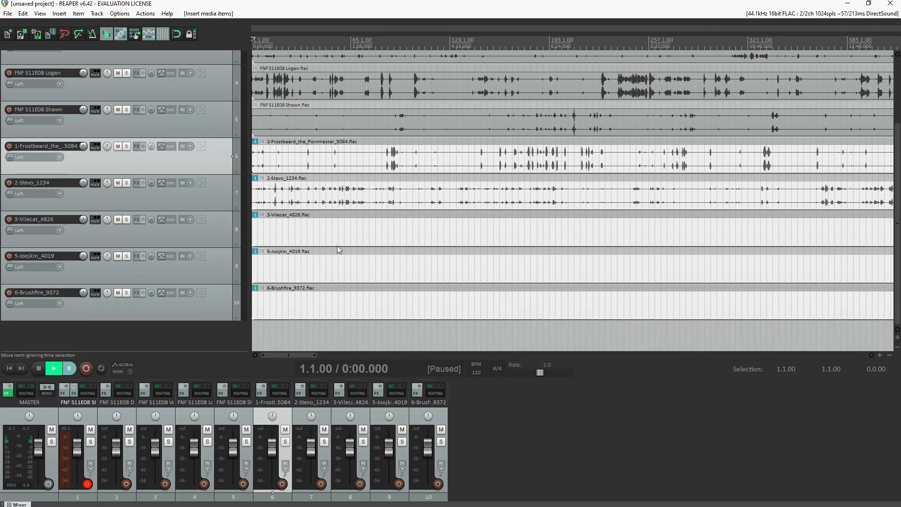
{"action": "scroll", "coordinate": [415, 242], "scroll_direction": "down", "scroll_amount": 5}
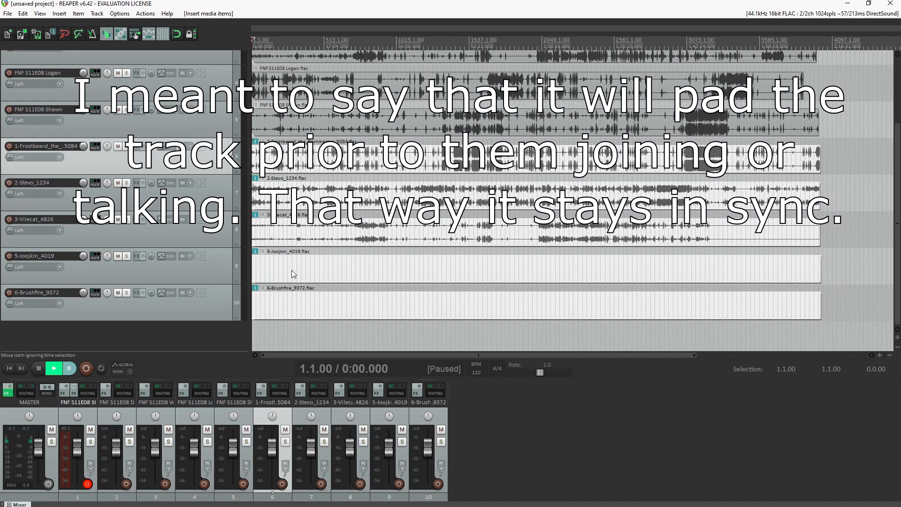
{"action": "left_click", "coordinate": [216, 234]}
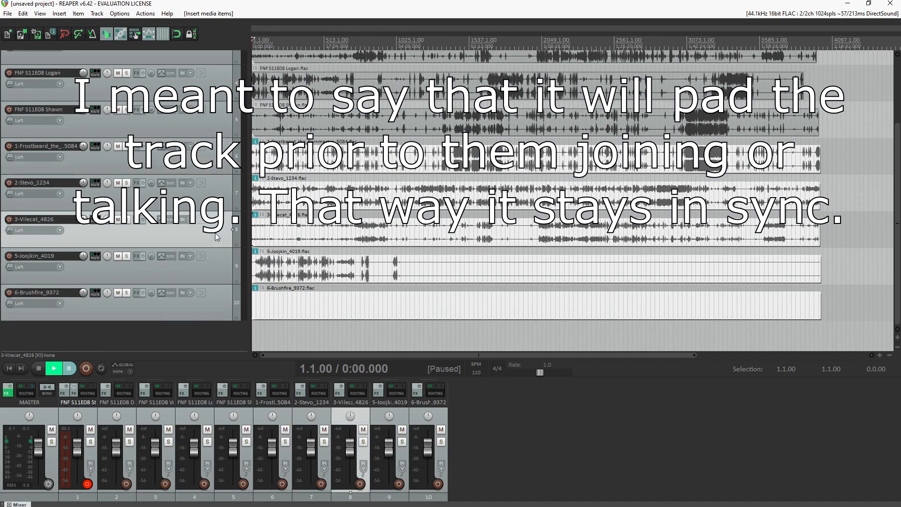
Turn off record arming on the FNF S11E08 Stevo track
{"action": "scroll", "coordinate": [221, 176], "scroll_direction": "up", "scroll_amount": 3}
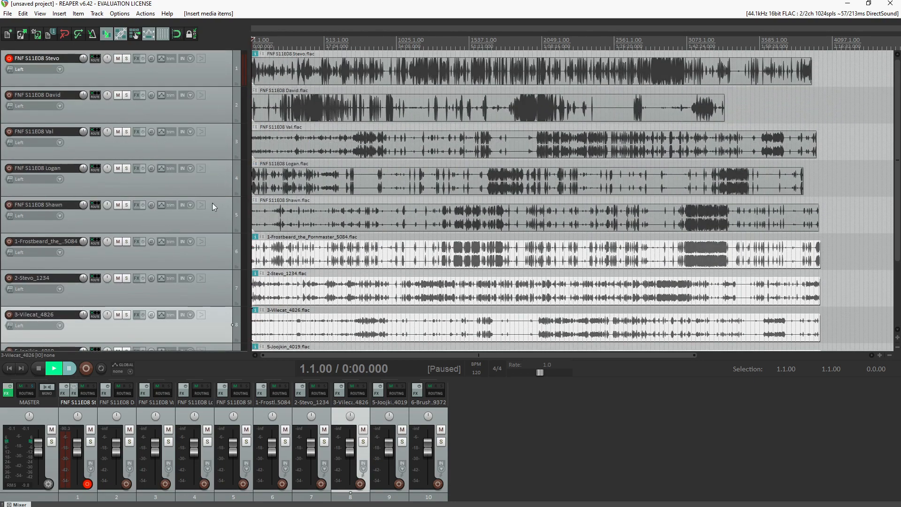
{"action": "left_click", "coordinate": [9, 59]}
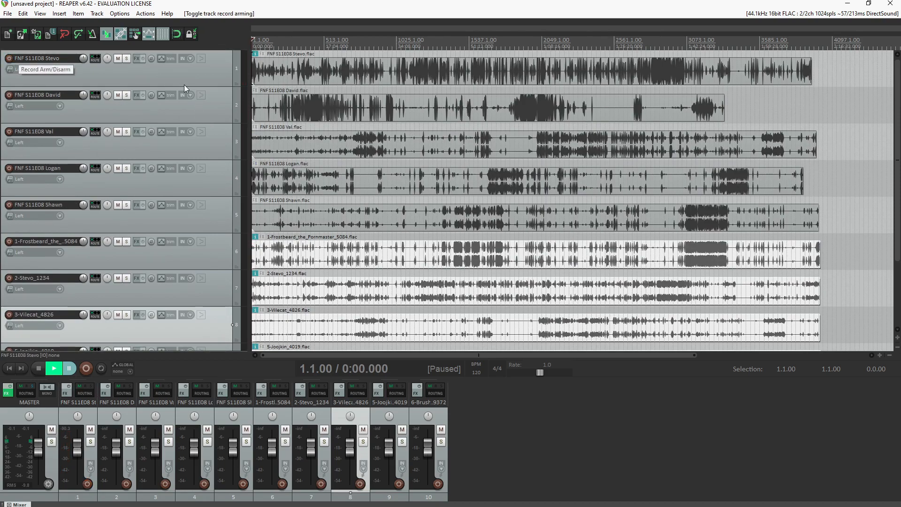
Place the Craig tracks numbered 2, 6, 3 and 5 directly below the FNF S11E08 Stevo, David, Val and Logan tracks, respectively
{"action": "scroll", "coordinate": [220, 94], "scroll_direction": "down", "scroll_amount": 3}
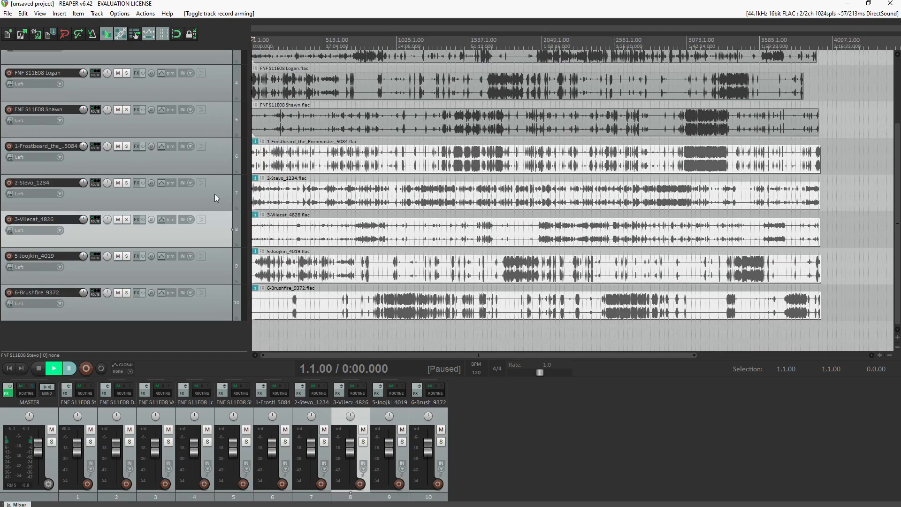
{"action": "scroll", "coordinate": [208, 296], "scroll_direction": "up", "scroll_amount": 4}
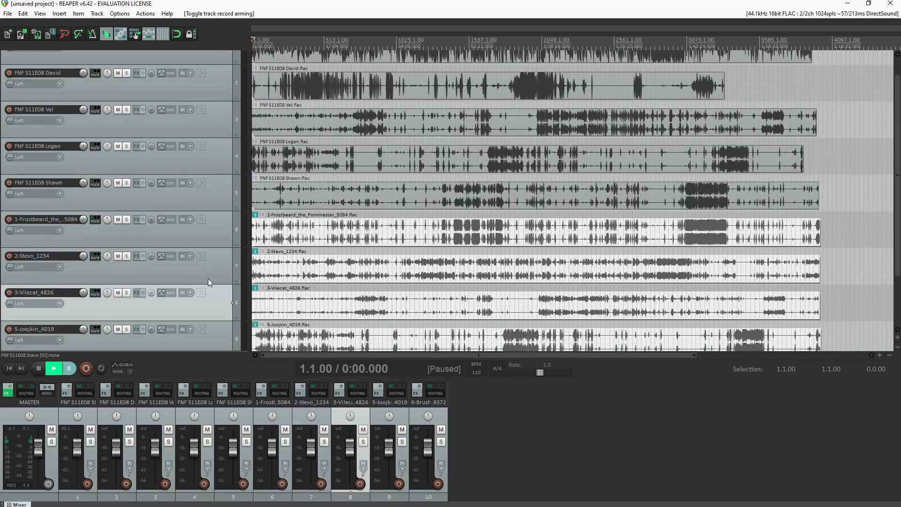
{"action": "left_click_drag", "start_coordinate": [208, 289], "coordinate": [212, 91]}
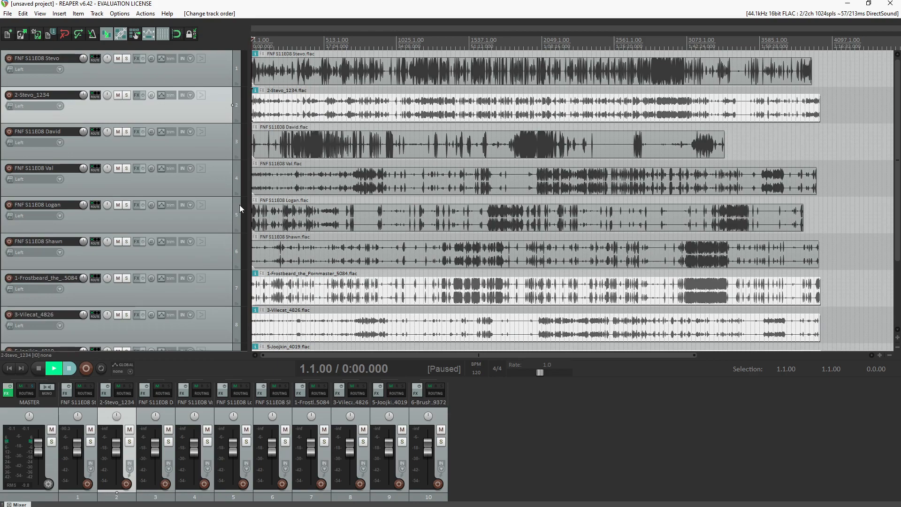
{"action": "scroll", "coordinate": [233, 209], "scroll_direction": "down", "scroll_amount": 3}
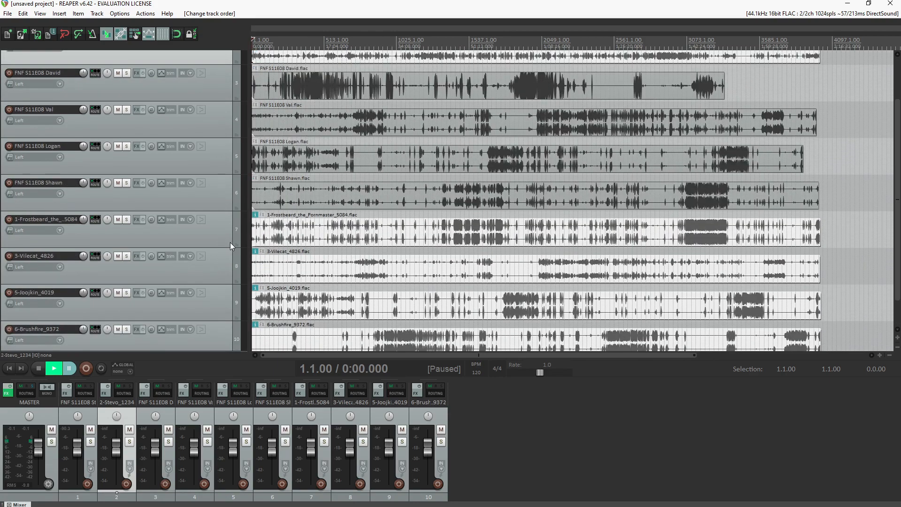
{"action": "left_click_drag", "start_coordinate": [221, 339], "coordinate": [207, 100]}
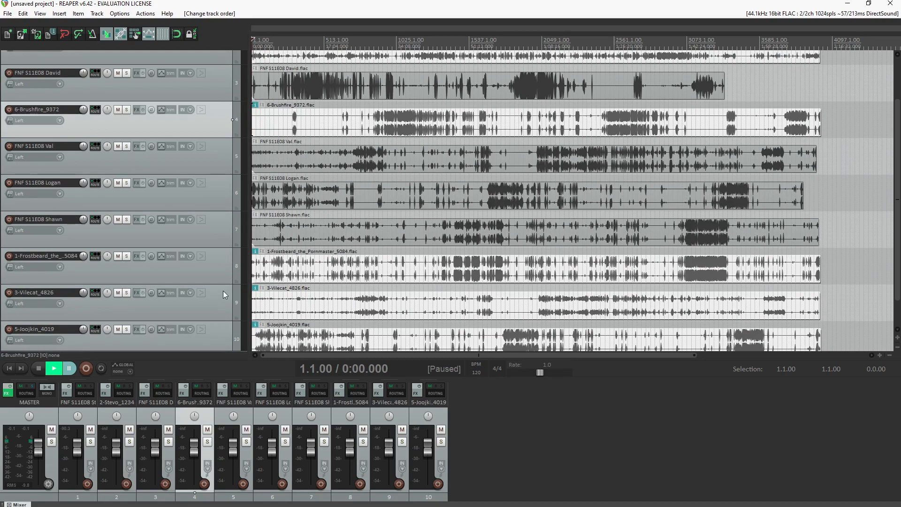
{"action": "left_click_drag", "start_coordinate": [222, 319], "coordinate": [215, 179]}
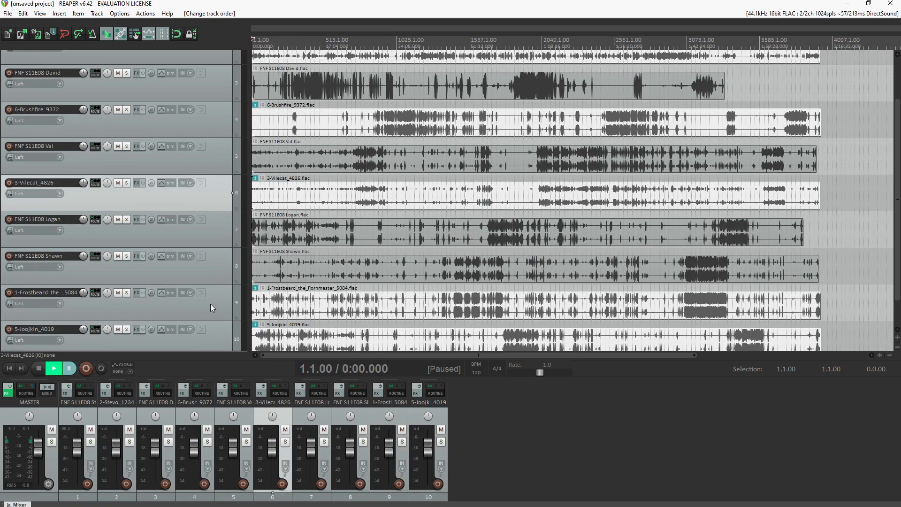
{"action": "left_click_drag", "start_coordinate": [202, 336], "coordinate": [200, 254]}
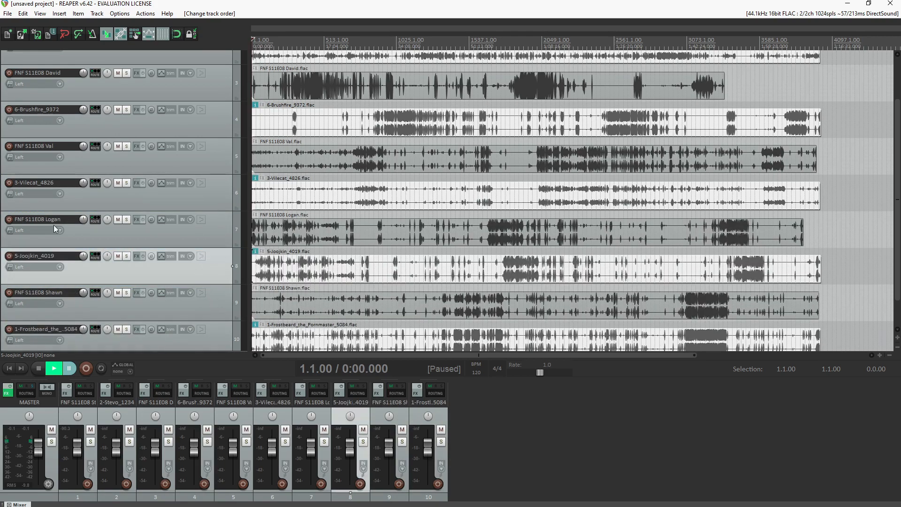
Hide the mixer to give the track area more room
{"action": "left_click", "coordinate": [42, 13]}
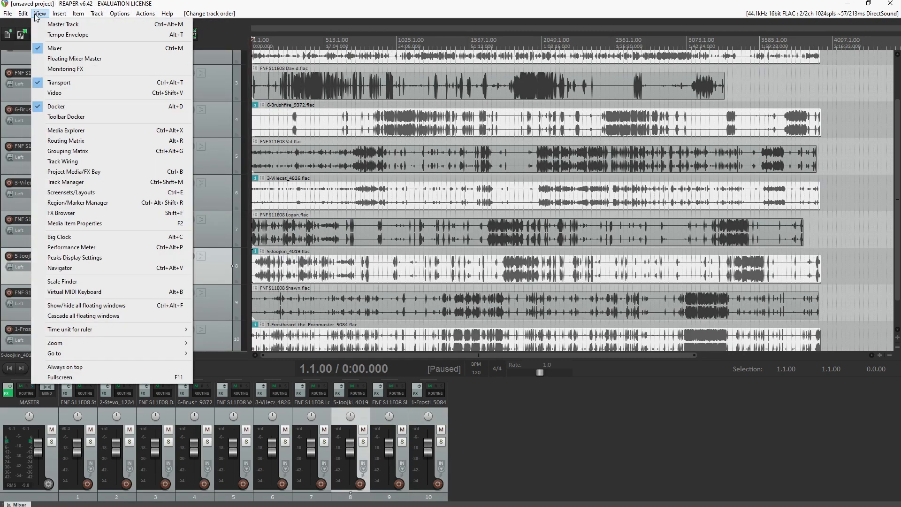
{"action": "left_click", "coordinate": [61, 48]}
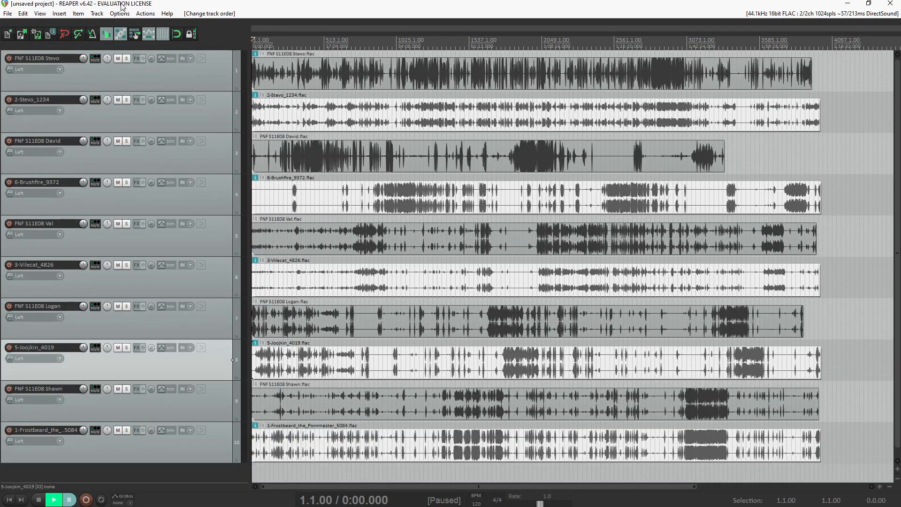
Compare the paired waveforms of the speakers' own recordings and the Craig tracks across the project, focusing on FNF S11E08 Stevo and 2-Stevo_1234
{"action": "left_click", "coordinate": [463, 155]}
{"action": "scroll", "coordinate": [512, 162], "scroll_direction": "up", "scroll_amount": 2}
{"action": "scroll", "coordinate": [513, 162], "scroll_direction": "up", "scroll_amount": 5}
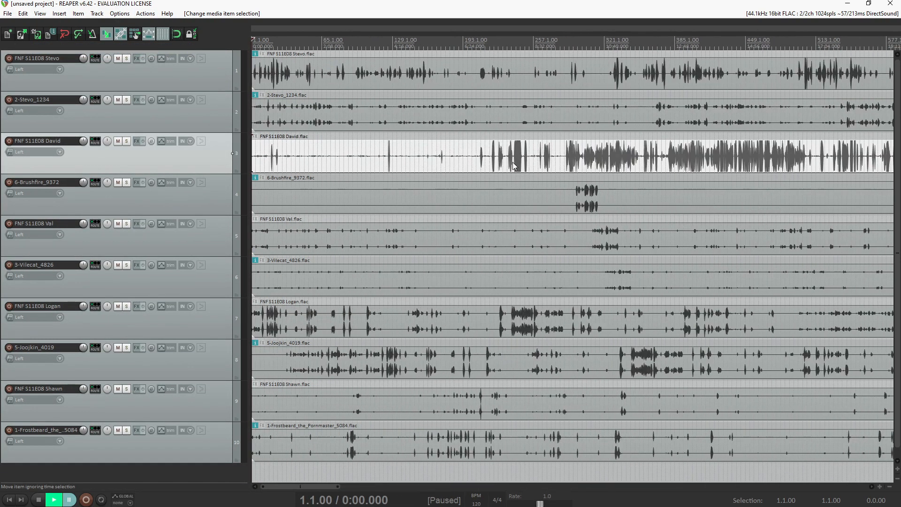
{"action": "scroll", "coordinate": [497, 163], "scroll_direction": "down", "scroll_amount": 8}
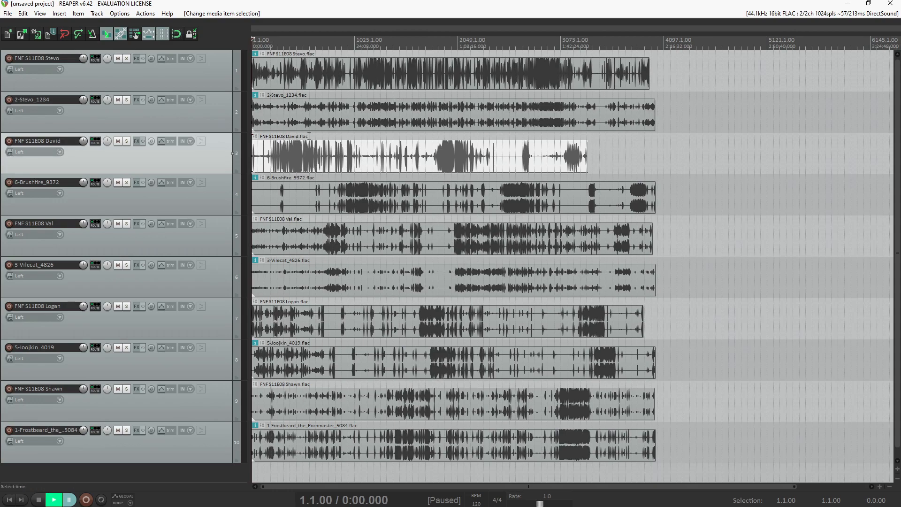
{"action": "left_click", "coordinate": [318, 120]}
{"action": "scroll", "coordinate": [415, 151], "scroll_direction": "up", "scroll_amount": 3}
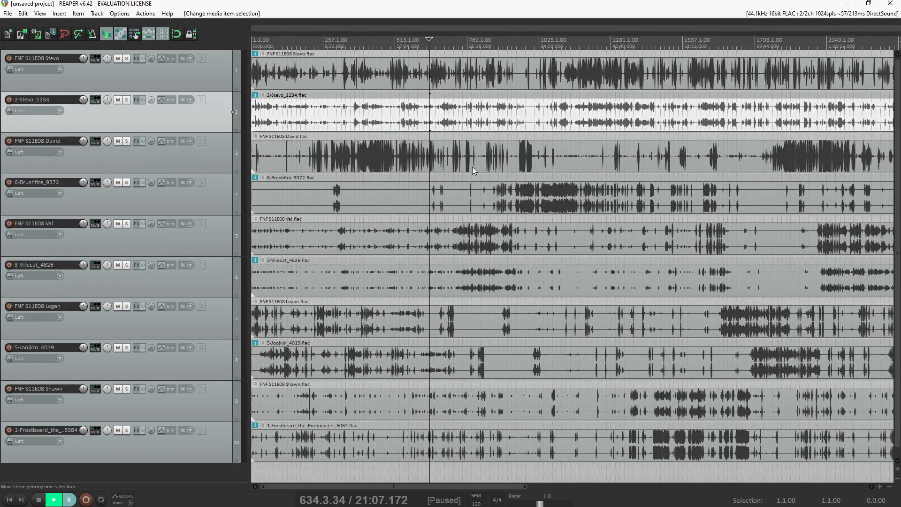
{"action": "left_click", "coordinate": [298, 117]}
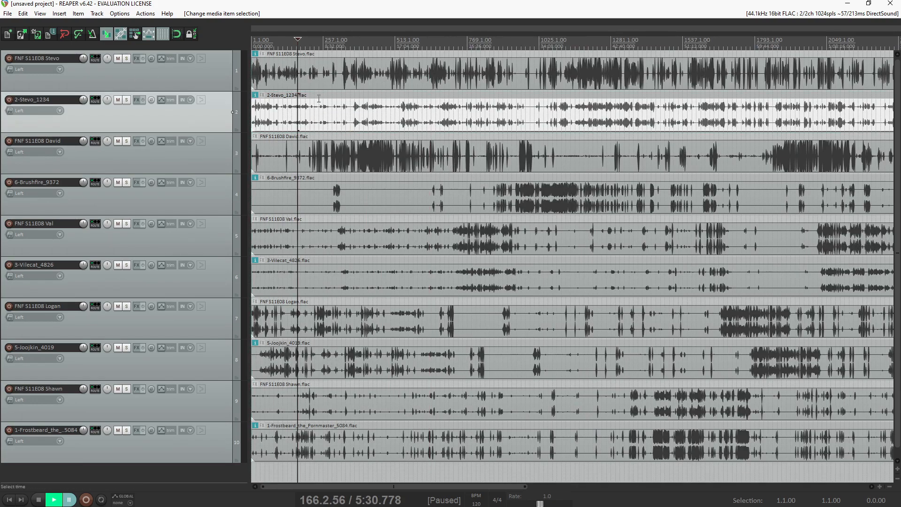
{"action": "left_click", "coordinate": [269, 113]}
{"action": "scroll", "coordinate": [282, 113], "scroll_direction": "up", "scroll_amount": 3}
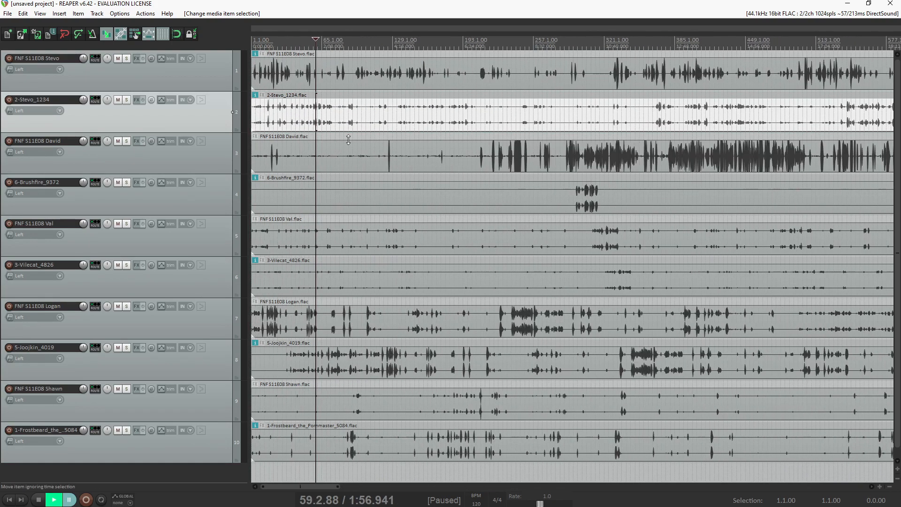
{"action": "scroll", "coordinate": [376, 113], "scroll_direction": "down", "scroll_amount": 3}
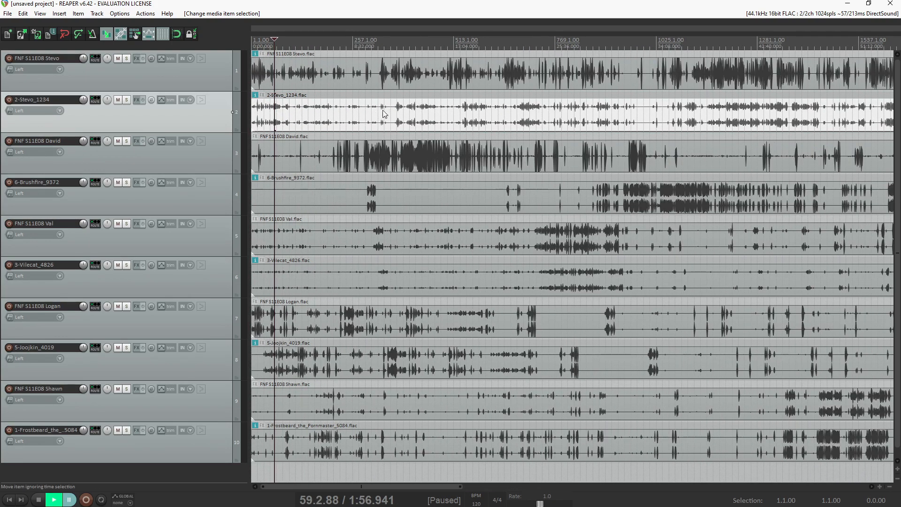
{"action": "left_click", "coordinate": [277, 78]}
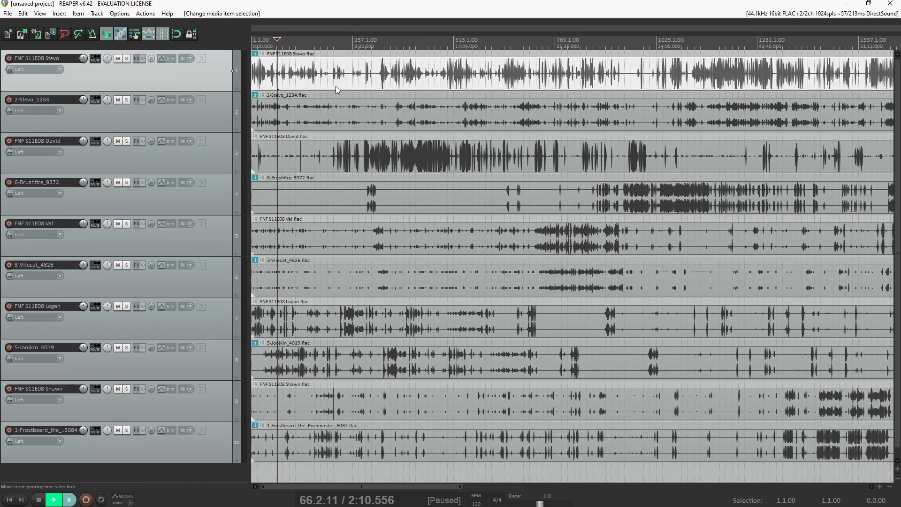
{"action": "scroll", "coordinate": [385, 72], "scroll_direction": "down", "scroll_amount": 4}
{"action": "left_click", "coordinate": [459, 80]}
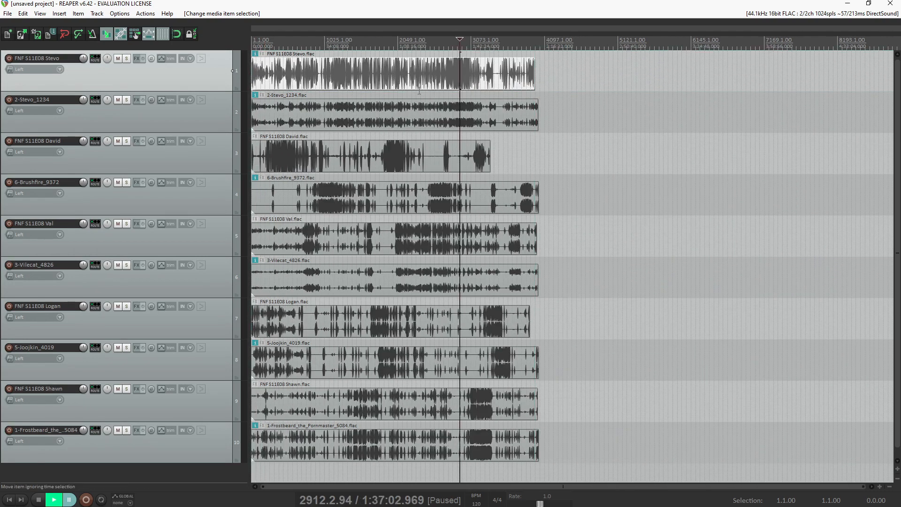
Increase the height of all tracks and compare the FNF S11E08 Stevo and 2-Stevo_1234 waveforms around 1:37:00
{"action": "scroll", "coordinate": [230, 137], "scroll_direction": "up", "scroll_amount": 3}
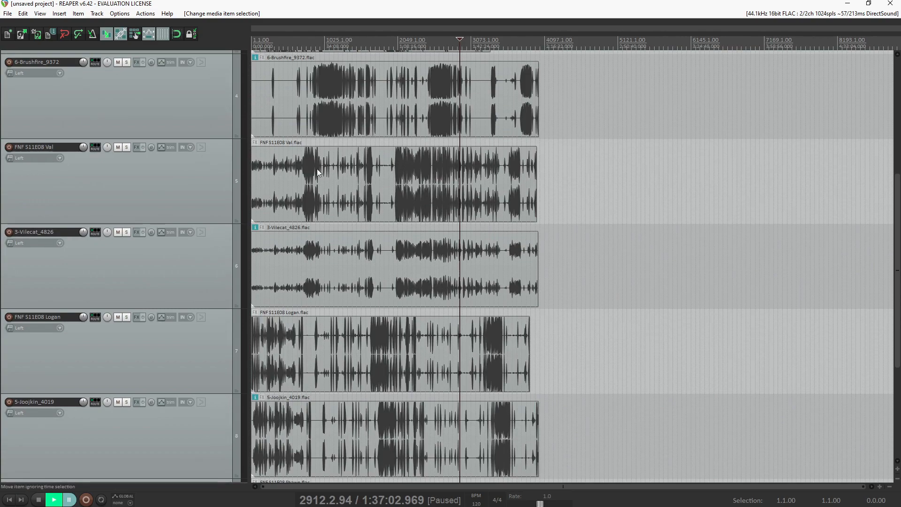
{"action": "scroll", "coordinate": [202, 186], "scroll_direction": "up", "scroll_amount": 1}
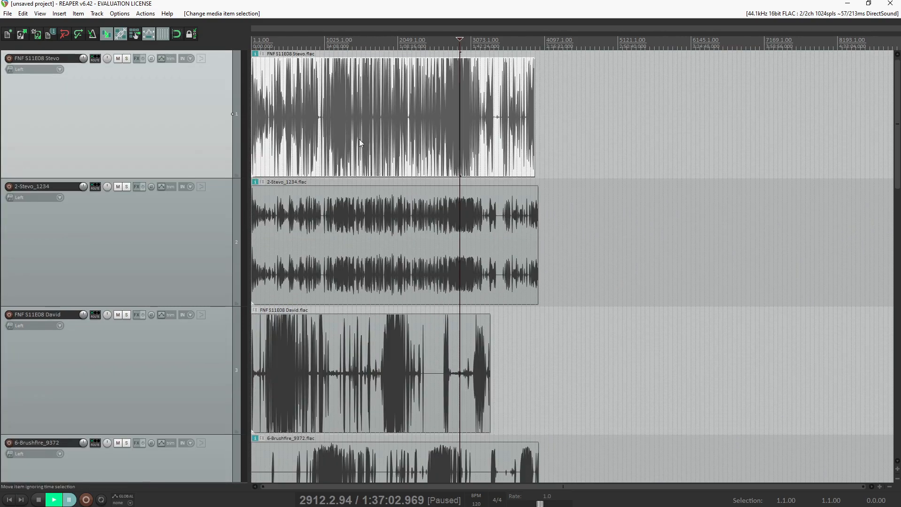
{"action": "scroll", "coordinate": [443, 153], "scroll_direction": "up", "scroll_amount": 10}
{"action": "scroll", "coordinate": [444, 153], "scroll_direction": "up", "scroll_amount": 4}
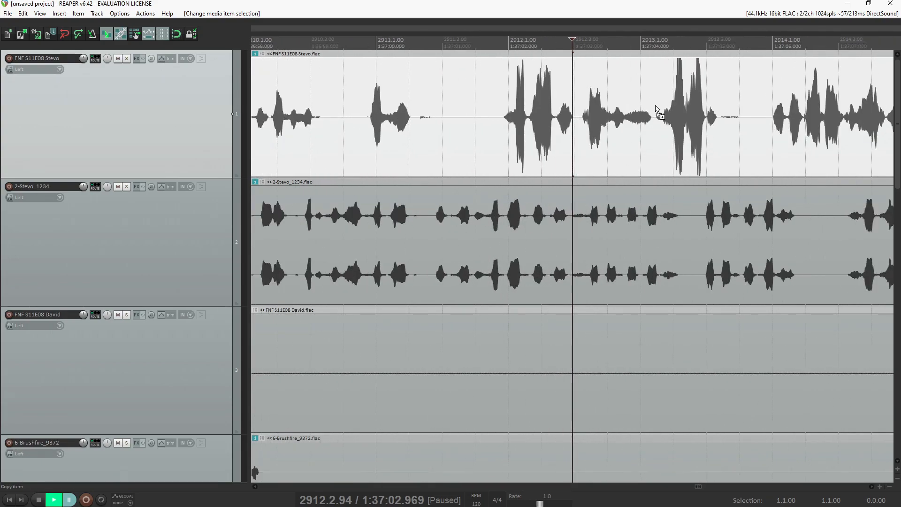
{"action": "scroll", "coordinate": [657, 111], "scroll_direction": "down", "scroll_amount": 2}
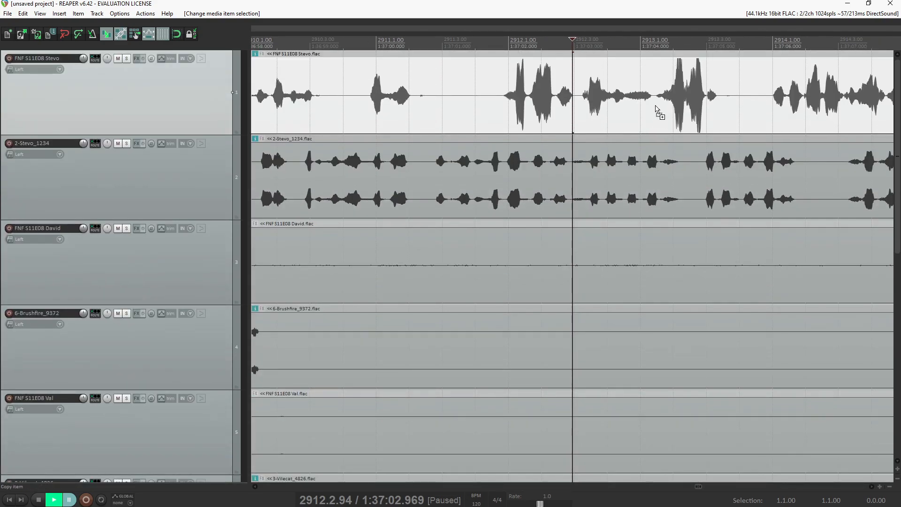
{"action": "scroll", "coordinate": [656, 110], "scroll_direction": "up", "scroll_amount": 2}
{"action": "scroll", "coordinate": [338, 141], "scroll_direction": "down", "scroll_amount": 6}
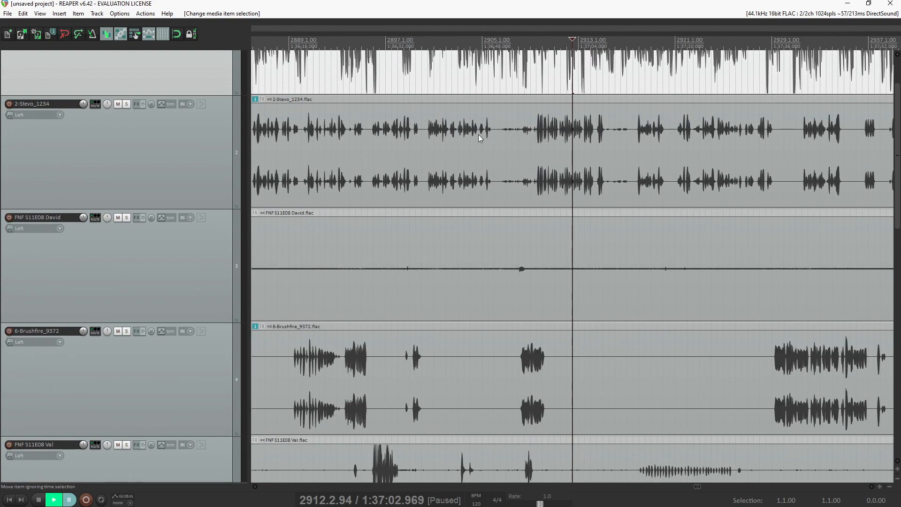
{"action": "scroll", "coordinate": [209, 139], "scroll_direction": "up", "scroll_amount": 2}
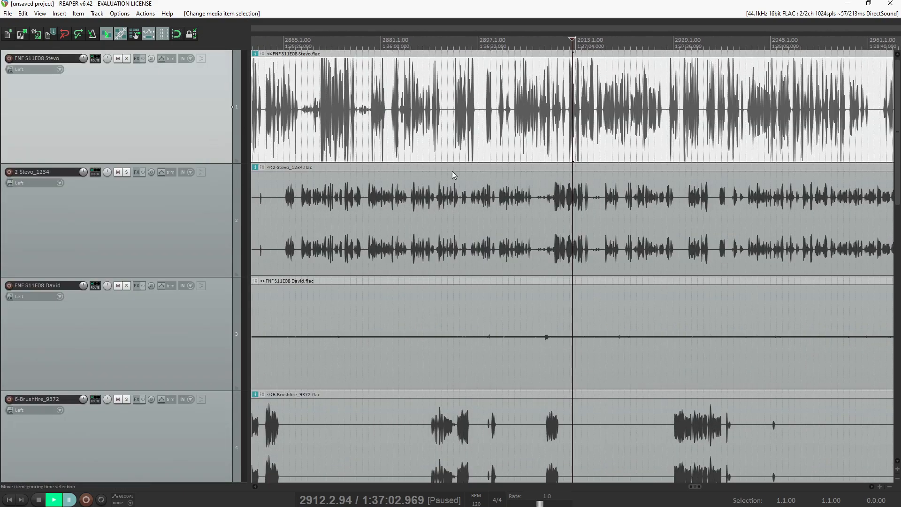
{"action": "left_click", "coordinate": [433, 125]}
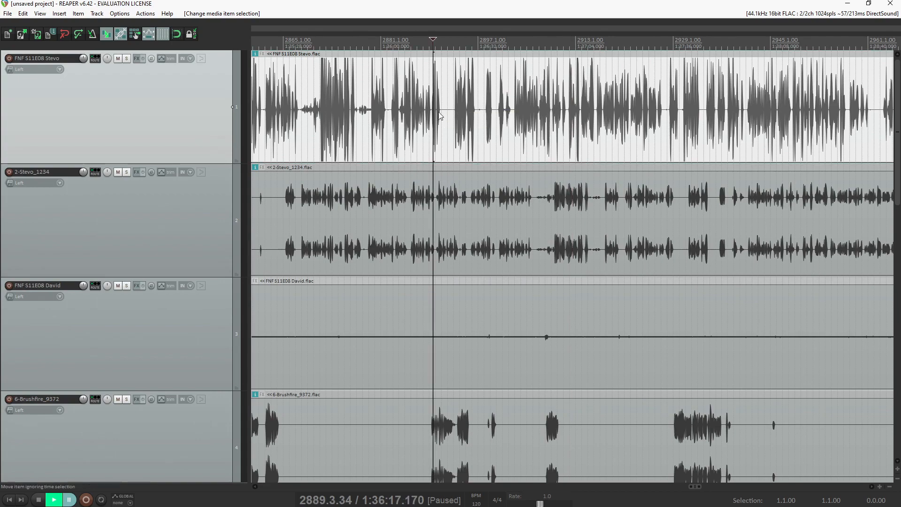
Return to the project start and compare the opening minutes of FNF S11E08 Stevo and 2-Stevo_1234 for matching peaks
{"action": "key", "text": "Home"}
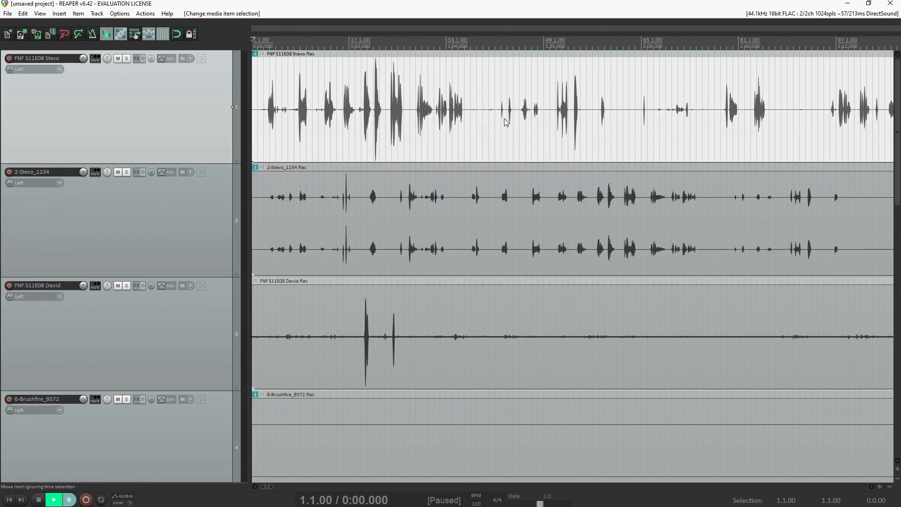
{"action": "scroll", "coordinate": [578, 140], "scroll_direction": "down", "scroll_amount": 8}
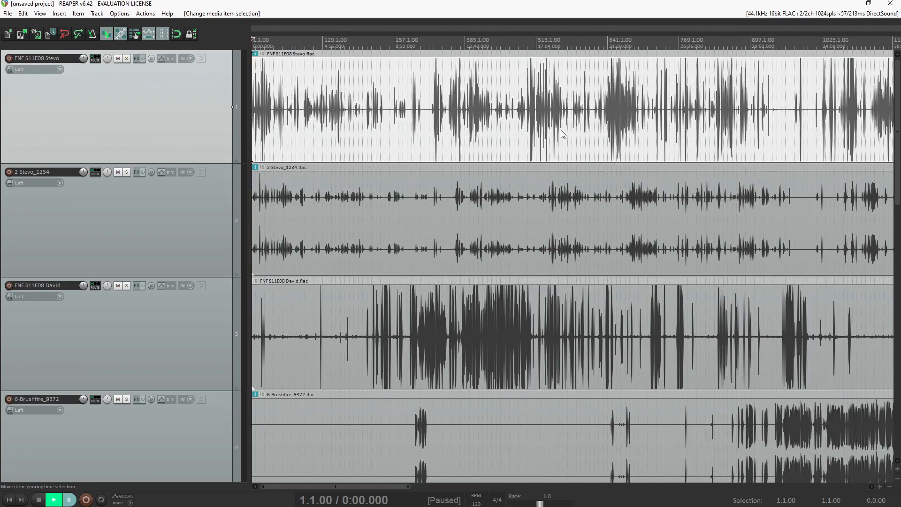
{"action": "scroll", "coordinate": [444, 127], "scroll_direction": "up", "scroll_amount": 15}
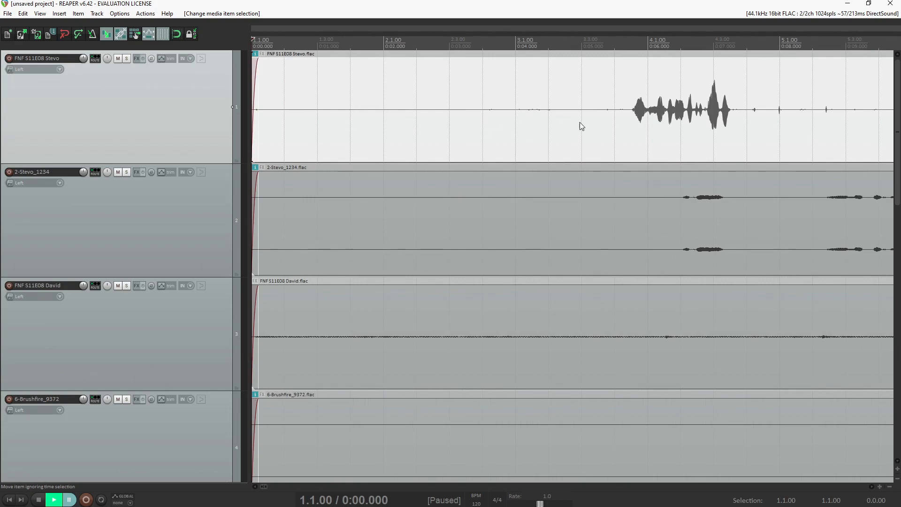
{"action": "scroll", "coordinate": [576, 122], "scroll_direction": "down", "scroll_amount": 12}
{"action": "left_click", "coordinate": [728, 107]}
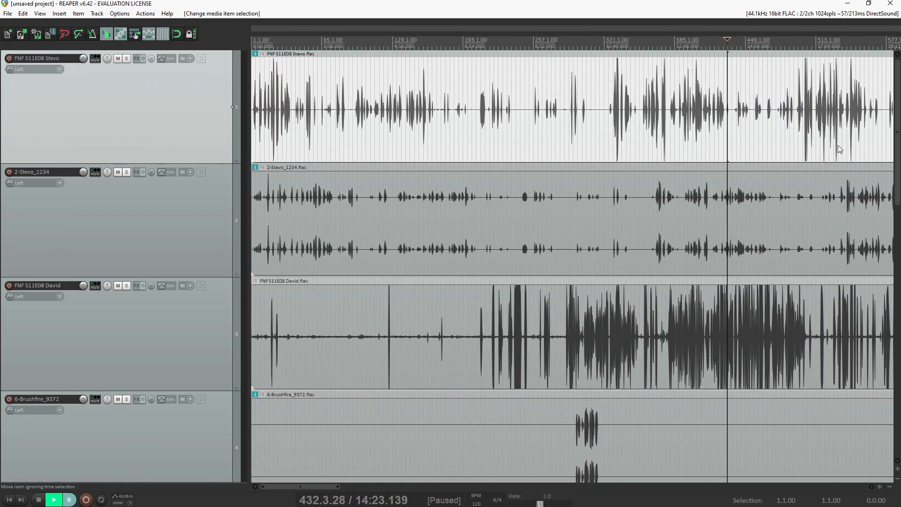
{"action": "key", "text": "Home"}
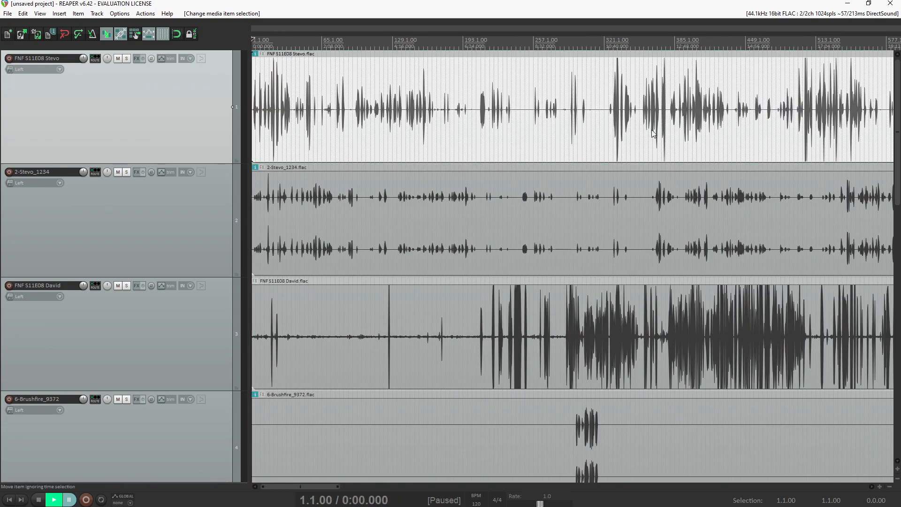
{"action": "scroll", "coordinate": [627, 137], "scroll_direction": "up", "scroll_amount": 5}
{"action": "scroll", "coordinate": [702, 120], "scroll_direction": "down", "scroll_amount": 4}
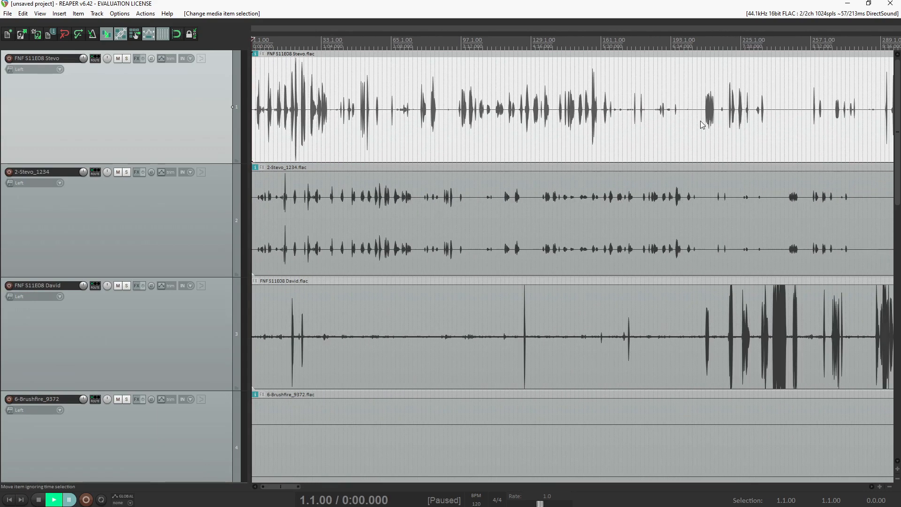
{"action": "scroll", "coordinate": [789, 137], "scroll_direction": "down", "scroll_amount": 2}
Shift the FNF S11E08 Stevo item forward in time until its speech peaks roughly match 2-Stevo_1234 around 12:20
{"action": "left_click", "coordinate": [662, 124]}
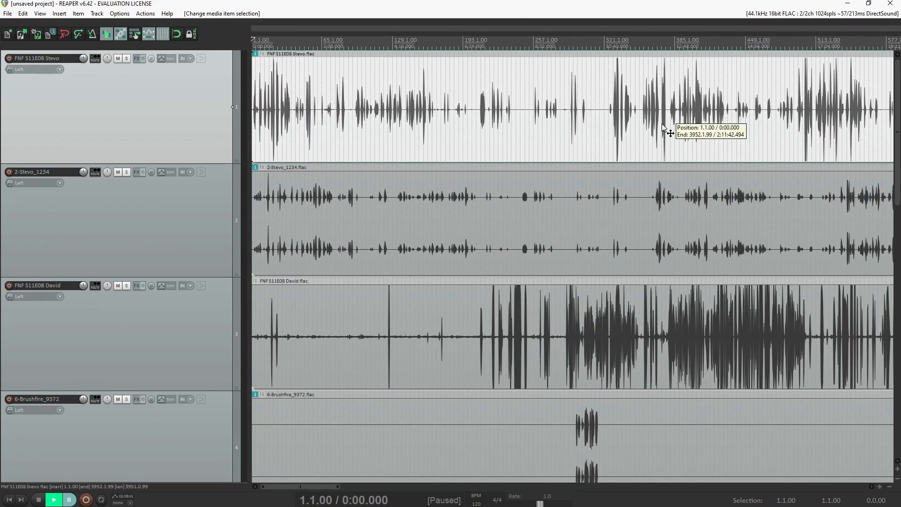
{"action": "scroll", "coordinate": [661, 125], "scroll_direction": "up", "scroll_amount": 6}
{"action": "left_click_drag", "start_coordinate": [413, 130], "coordinate": [580, 138]}
{"action": "left_click", "coordinate": [570, 137]}
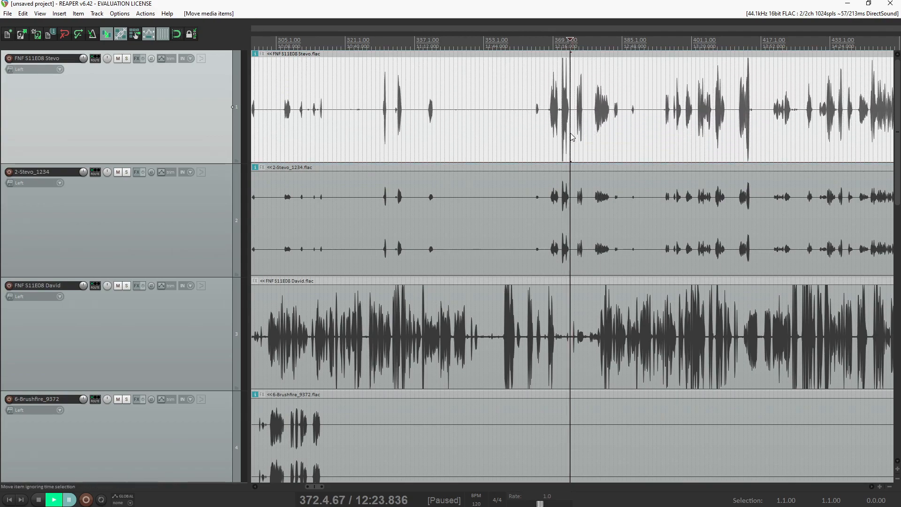
{"action": "scroll", "coordinate": [576, 137], "scroll_direction": "up", "scroll_amount": 6}
{"action": "scroll", "coordinate": [500, 139], "scroll_direction": "down", "scroll_amount": 2}
{"action": "left_click", "coordinate": [535, 114]}
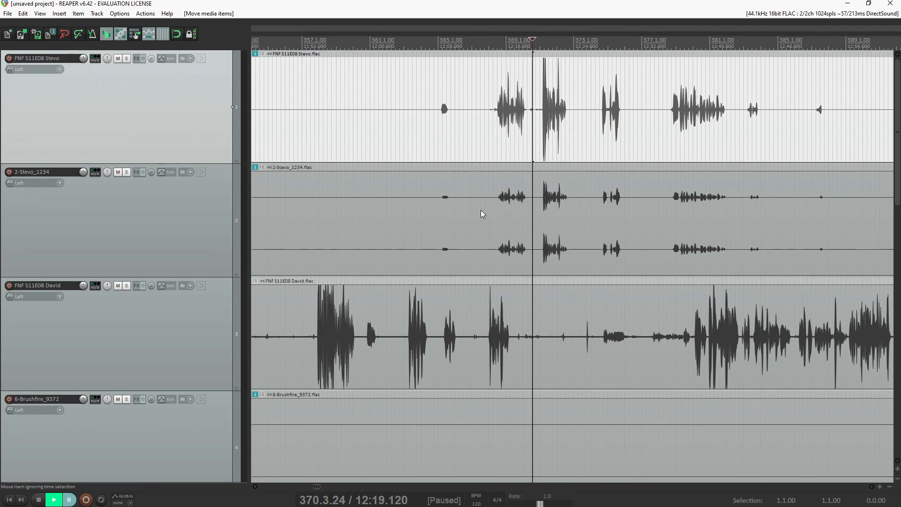
Refine the FNF S11E08 Stevo item's alignment with 2-Stevo_1234 using the speech bursts near 12:20 at closer zoom
{"action": "left_click", "coordinate": [558, 130]}
{"action": "scroll", "coordinate": [576, 130], "scroll_direction": "up", "scroll_amount": 4}
{"action": "left_click", "coordinate": [492, 124]}
{"action": "scroll", "coordinate": [498, 123], "scroll_direction": "up", "scroll_amount": 5}
{"action": "left_click_drag", "start_coordinate": [633, 126], "coordinate": [672, 129]}
{"action": "left_click", "coordinate": [653, 130]}
{"action": "scroll", "coordinate": [657, 130], "scroll_direction": "up", "scroll_amount": 6}
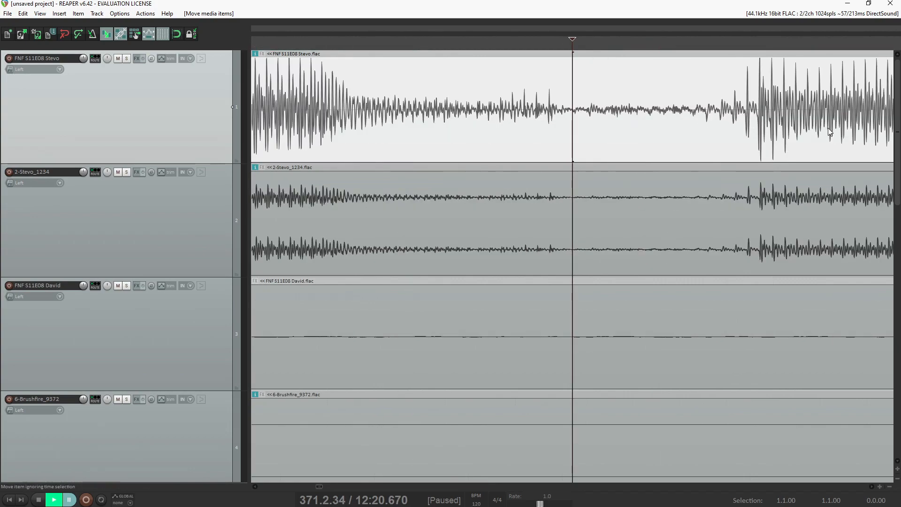
Nudge the FNF S11E08 Stevo item until its individual wave cycles match 2-Stevo_1234, with the item starting at about 39.2.30
{"action": "left_click", "coordinate": [826, 128]}
{"action": "scroll", "coordinate": [827, 128], "scroll_direction": "up", "scroll_amount": 3}
{"action": "left_click_drag", "start_coordinate": [739, 115], "coordinate": [740, 117]}
{"action": "left_click", "coordinate": [414, 104]}
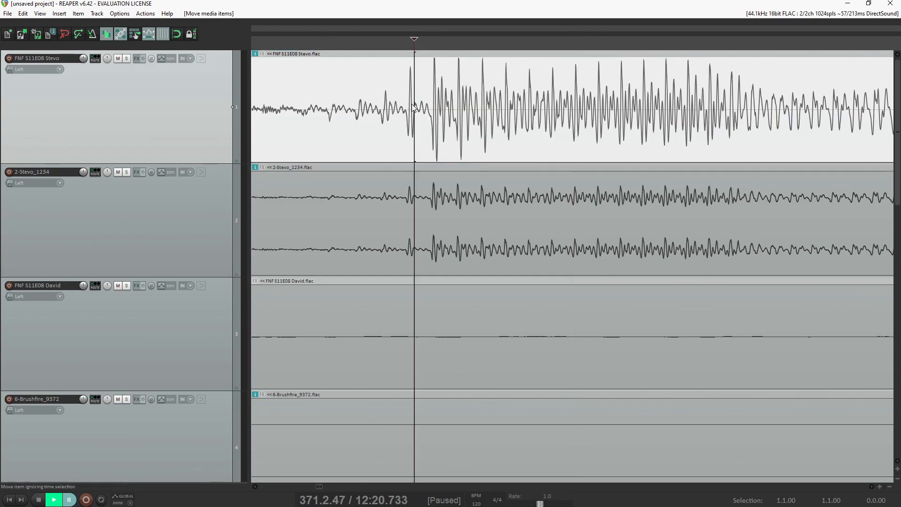
{"action": "scroll", "coordinate": [414, 104], "scroll_direction": "up", "scroll_amount": 6}
{"action": "left_click_drag", "start_coordinate": [542, 117], "coordinate": [535, 117]}
{"action": "scroll", "coordinate": [562, 117], "scroll_direction": "down", "scroll_amount": 10}
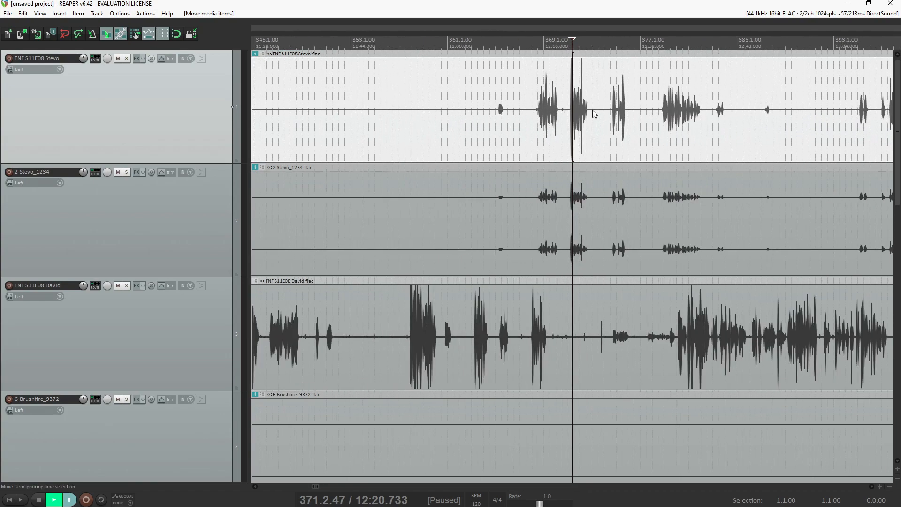
{"action": "scroll", "coordinate": [577, 94], "scroll_direction": "down", "scroll_amount": 6}
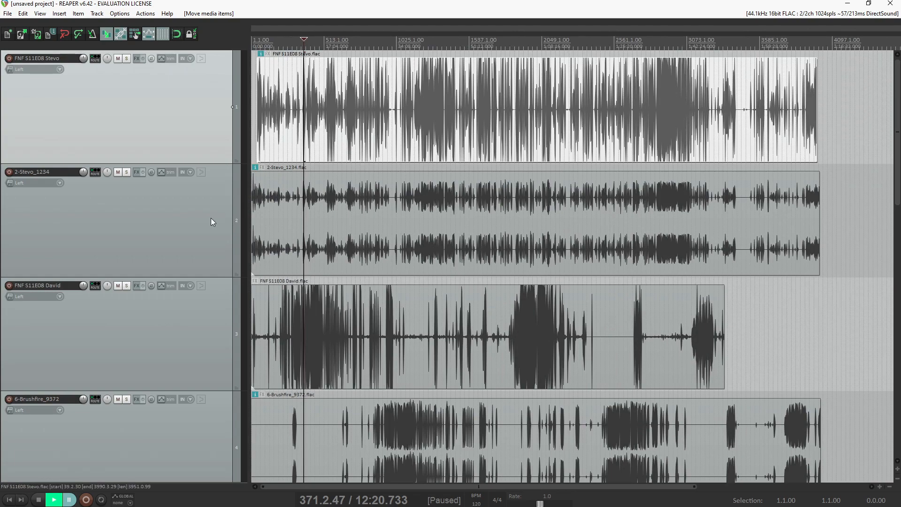
Delete the 2-Stevo_1234 Craig track from the project
{"action": "left_click", "coordinate": [192, 219]}
{"action": "key", "text": "Delete"}
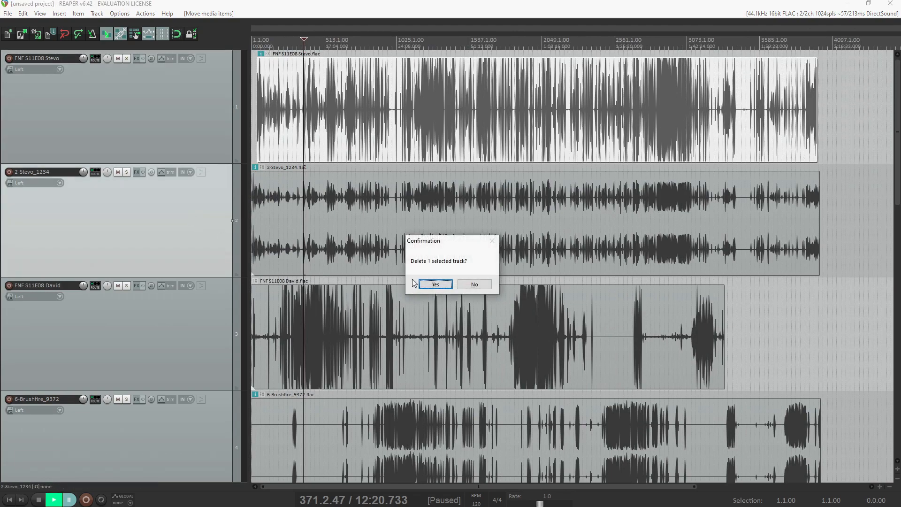
{"action": "left_click", "coordinate": [481, 286]}
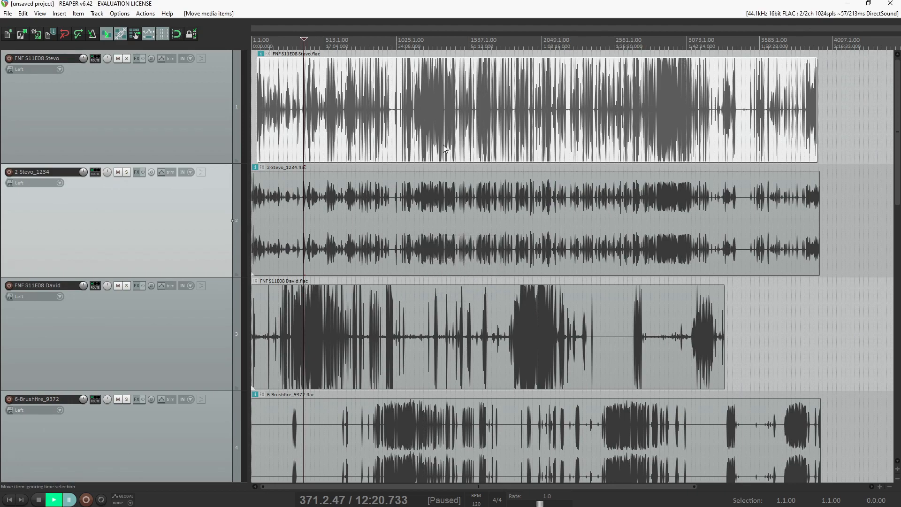
{"action": "key", "text": "Delete"}
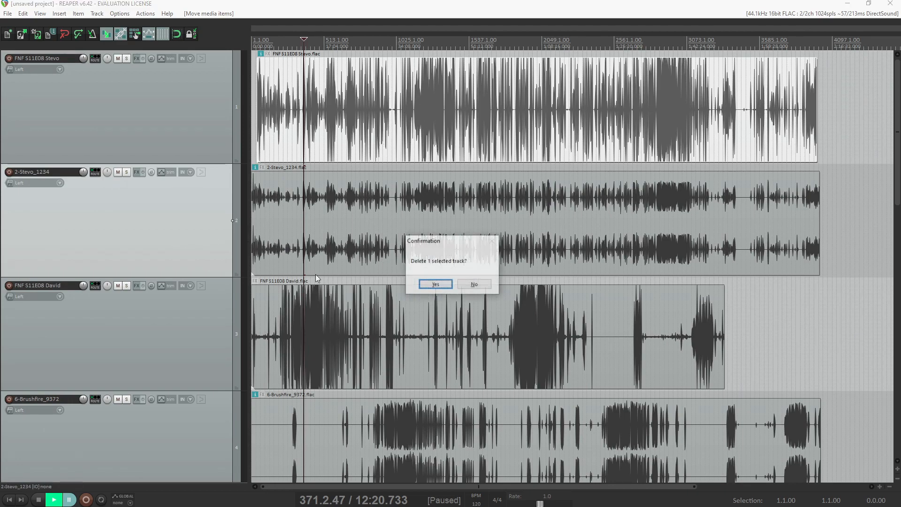
{"action": "left_click", "coordinate": [433, 286]}
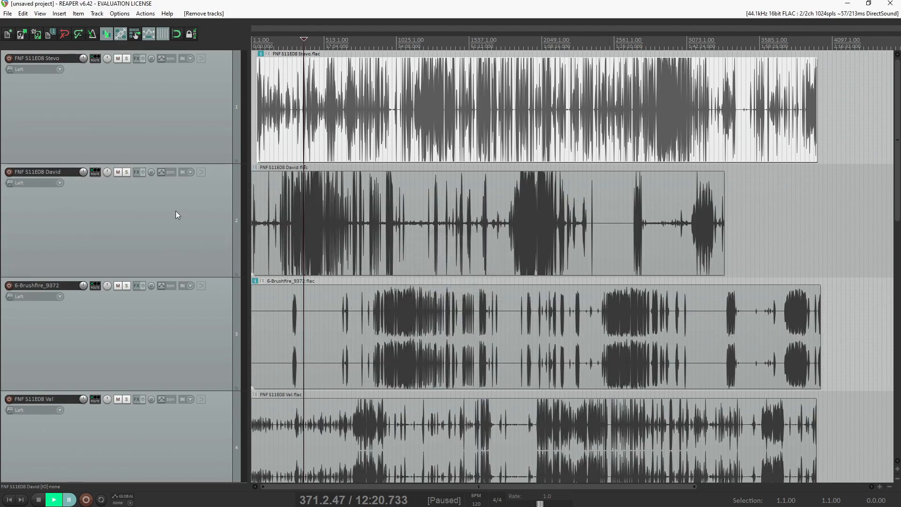
{"action": "left_click", "coordinate": [190, 218]}
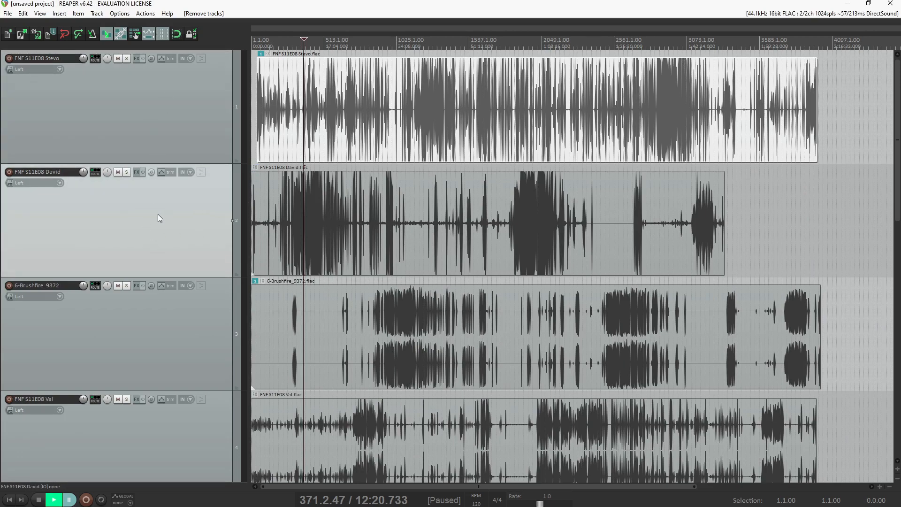
{"action": "key", "text": "Delete"}
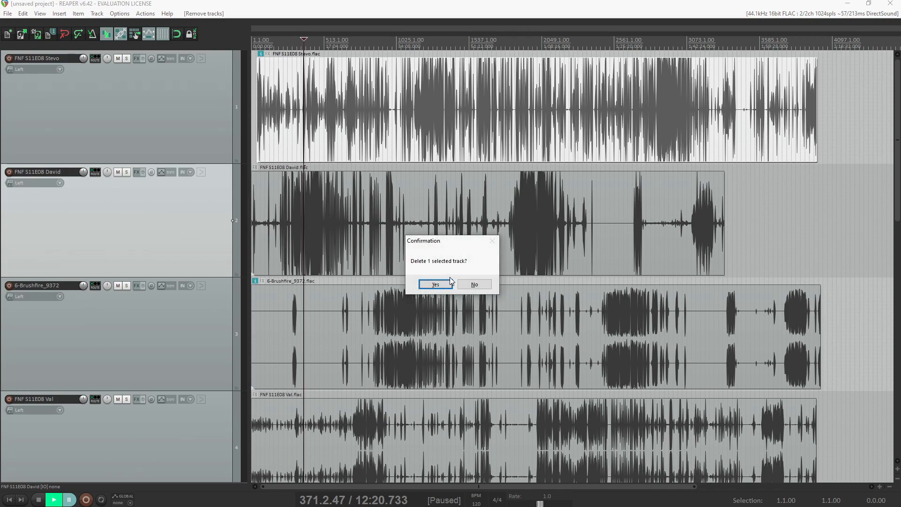
{"action": "left_click", "coordinate": [480, 287]}
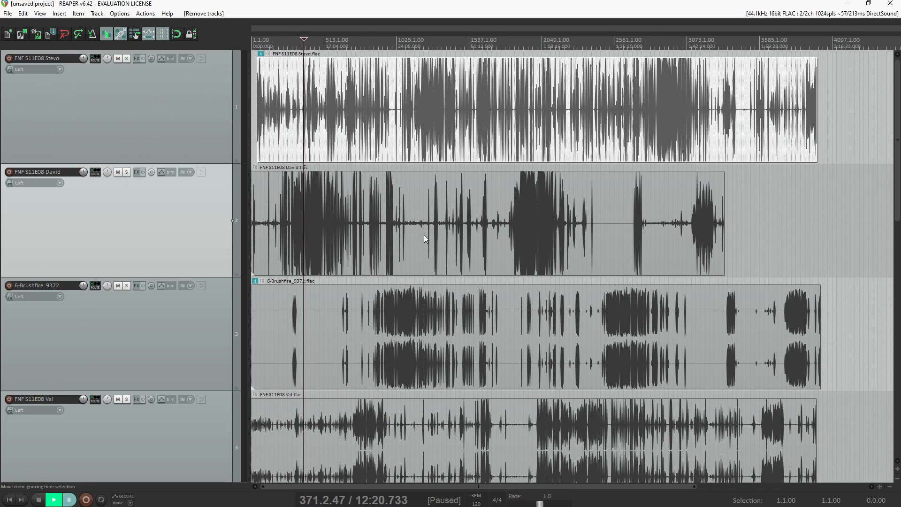
Shift the FNF S11E08 David item later until its overall speech pattern roughly lines up with 6-Brushfire_9372
{"action": "left_click", "coordinate": [355, 244]}
{"action": "scroll", "coordinate": [362, 238], "scroll_direction": "up", "scroll_amount": 5}
{"action": "key", "text": "Home"}
{"action": "scroll", "coordinate": [578, 274], "scroll_direction": "down", "scroll_amount": 7}
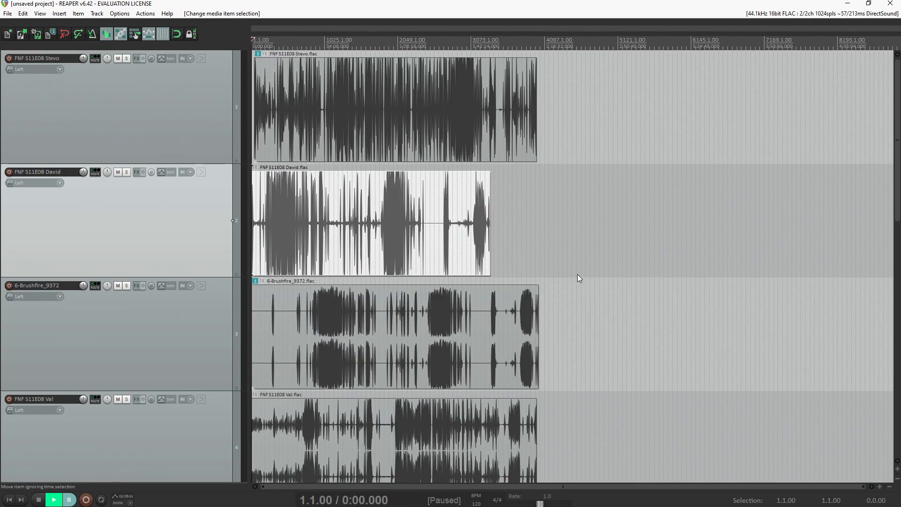
{"action": "scroll", "coordinate": [478, 251], "scroll_direction": "up", "scroll_amount": 3}
{"action": "left_click_drag", "start_coordinate": [614, 243], "coordinate": [735, 244]}
Refine the FNF S11E08 David item's position against the speech bursts of 6-Brushfire_9372 at closer zoom
{"action": "left_click", "coordinate": [484, 234]}
{"action": "scroll", "coordinate": [485, 234], "scroll_direction": "up", "scroll_amount": 4}
{"action": "scroll", "coordinate": [486, 233], "scroll_direction": "up", "scroll_amount": 4}
{"action": "scroll", "coordinate": [641, 234], "scroll_direction": "up", "scroll_amount": 4}
{"action": "left_click_drag", "start_coordinate": [769, 234], "coordinate": [735, 237]}
{"action": "scroll", "coordinate": [717, 237], "scroll_direction": "down", "scroll_amount": 7}
{"action": "left_click_drag", "start_coordinate": [627, 221], "coordinate": [654, 227]}
Nudge the FNF S11E08 David item until its individual speech bursts match 6-Brushfire_9372 near 38:33
{"action": "left_click", "coordinate": [532, 233]}
{"action": "scroll", "coordinate": [537, 235], "scroll_direction": "up", "scroll_amount": 5}
{"action": "left_click", "coordinate": [651, 216]}
{"action": "scroll", "coordinate": [652, 216], "scroll_direction": "up", "scroll_amount": 5}
{"action": "scroll", "coordinate": [587, 220], "scroll_direction": "down", "scroll_amount": 2}
{"action": "left_click_drag", "start_coordinate": [579, 228], "coordinate": [590, 228]}
{"action": "left_click", "coordinate": [398, 234]}
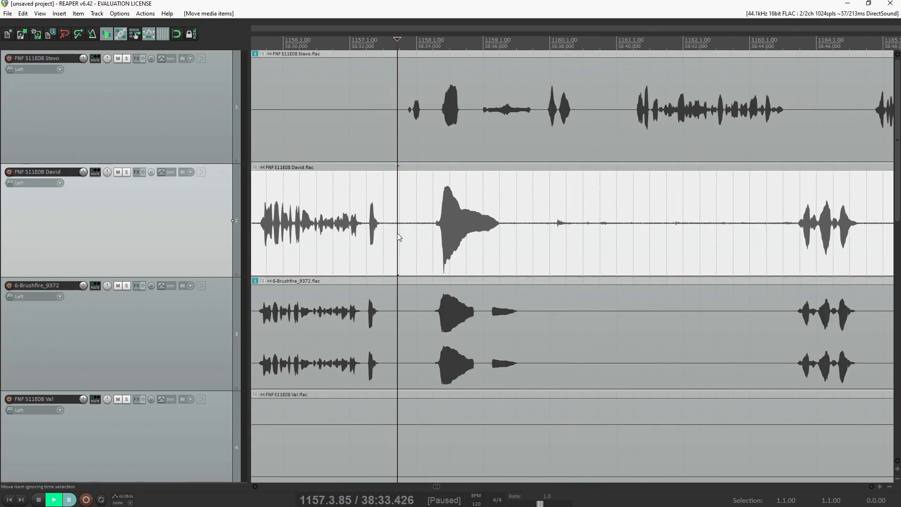
{"action": "scroll", "coordinate": [398, 237], "scroll_direction": "up", "scroll_amount": 5}
{"action": "left_click_drag", "start_coordinate": [526, 227], "coordinate": [511, 233]}
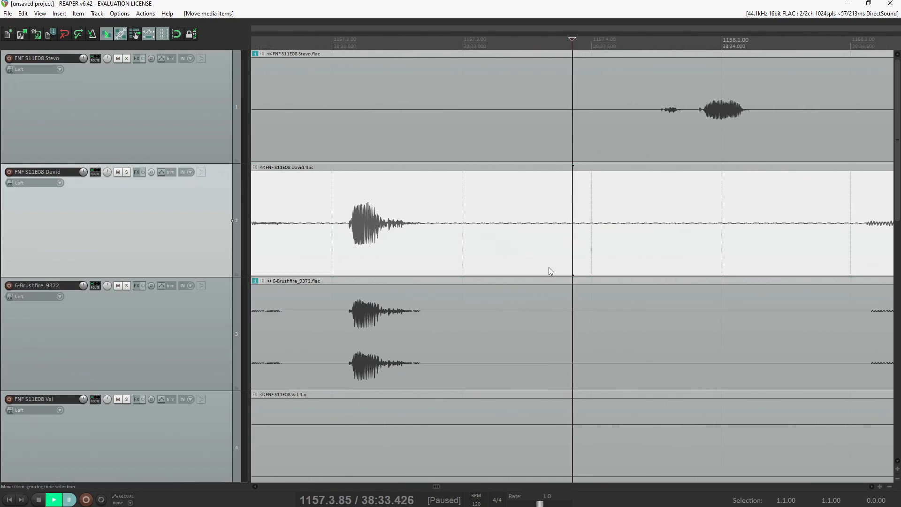
Delete the 6-Brushfire_9372 Craig track from the project
{"action": "left_click", "coordinate": [105, 362]}
{"action": "key", "text": "Delete"}
{"action": "key", "text": "Return"}
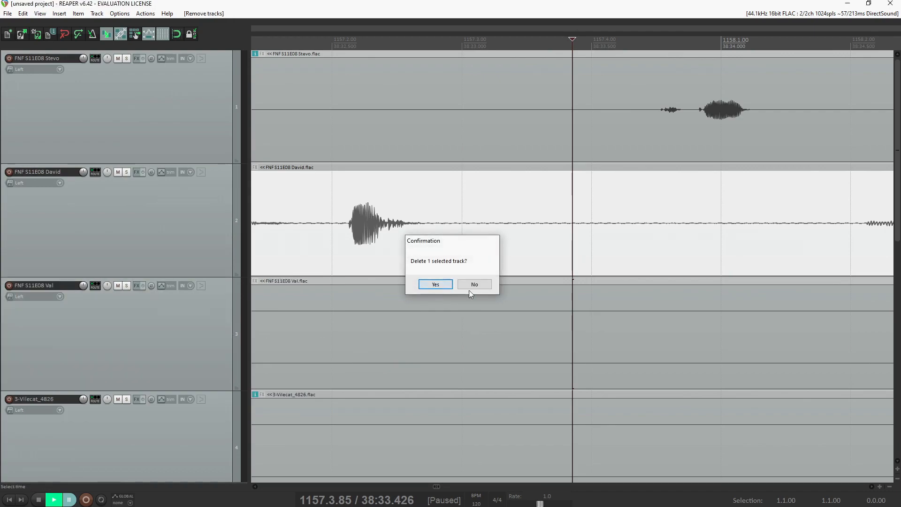
{"action": "left_click", "coordinate": [458, 287]}
Shift the FNF S11E08 Val item slightly later as a rough alignment with the 3-Vilecat_4826 backup
{"action": "scroll", "coordinate": [559, 235], "scroll_direction": "down", "scroll_amount": 15}
{"action": "left_click", "coordinate": [555, 346]}
{"action": "left_click_drag", "start_coordinate": [555, 346], "coordinate": [569, 346]}
{"action": "scroll", "coordinate": [230, 349], "scroll_direction": "down", "scroll_amount": 1}
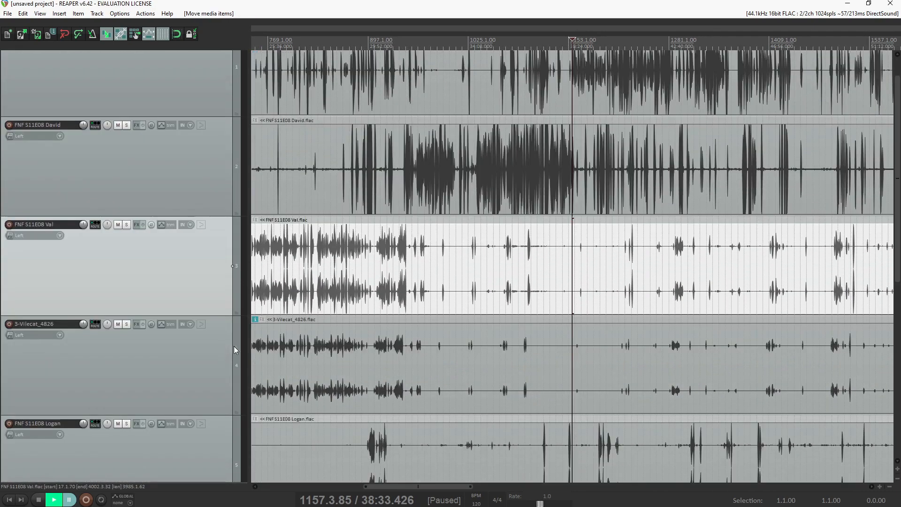
Move the FNF S11E08 Val item earlier to match the 3-Vilecat_4826 speech bursts near 36:33
{"action": "scroll", "coordinate": [539, 269], "scroll_direction": "up", "scroll_amount": 8}
{"action": "left_click", "coordinate": [365, 258]}
{"action": "scroll", "coordinate": [575, 276], "scroll_direction": "up", "scroll_amount": 3}
{"action": "left_click_drag", "start_coordinate": [678, 269], "coordinate": [650, 282]}
{"action": "left_click", "coordinate": [649, 270]}
{"action": "scroll", "coordinate": [649, 270], "scroll_direction": "up", "scroll_amount": 6}
{"action": "left_click", "coordinate": [657, 282]}
{"action": "scroll", "coordinate": [658, 282], "scroll_direction": "up", "scroll_amount": 4}
Delete the 3-Vilecat_4826 Craig track from the project
{"action": "left_click", "coordinate": [152, 385]}
{"action": "key", "text": "Delete"}
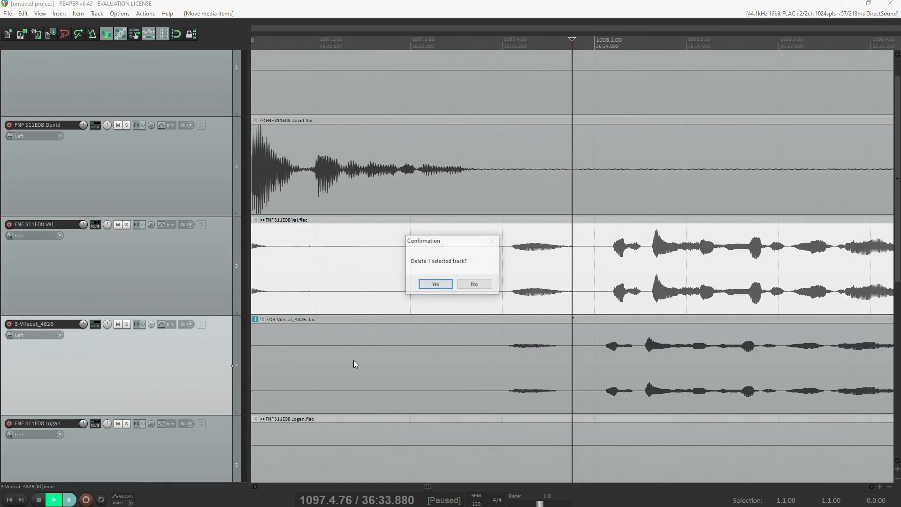
{"action": "left_click", "coordinate": [438, 284]}
Shift the FNF S11E08 Logan item later until its speech pattern roughly lines up with 5-Joojkin_4019
{"action": "scroll", "coordinate": [459, 348], "scroll_direction": "down", "scroll_amount": 5}
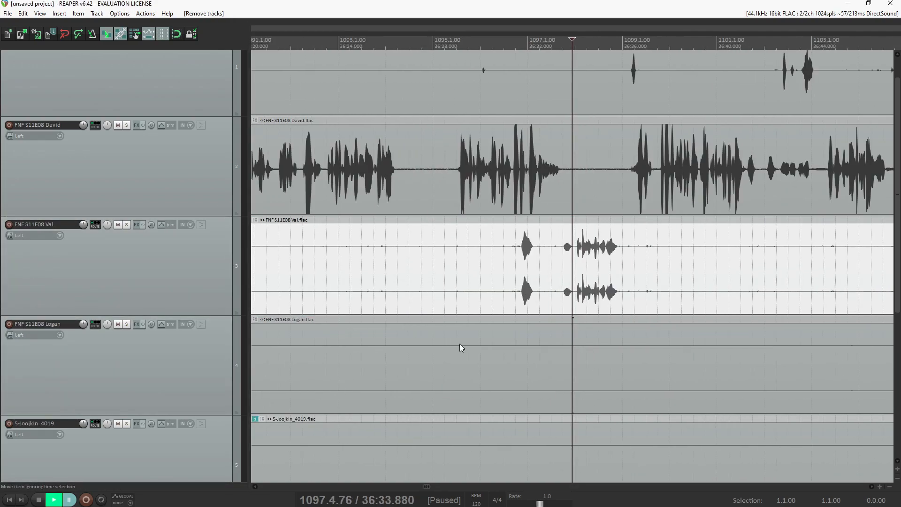
{"action": "scroll", "coordinate": [459, 348], "scroll_direction": "down", "scroll_amount": 3}
{"action": "left_click_drag", "start_coordinate": [549, 377], "coordinate": [667, 381]}
{"action": "left_click", "coordinate": [505, 382]}
{"action": "scroll", "coordinate": [505, 383], "scroll_direction": "up", "scroll_amount": 4}
Nudge the FNF S11E08 Logan item earlier until its waveform matches 5-Joojkin_4019 near 34:12
{"action": "left_click", "coordinate": [526, 376]}
{"action": "scroll", "coordinate": [526, 376], "scroll_direction": "up", "scroll_amount": 3}
{"action": "left_click", "coordinate": [475, 378]}
{"action": "scroll", "coordinate": [545, 376], "scroll_direction": "up", "scroll_amount": 5}
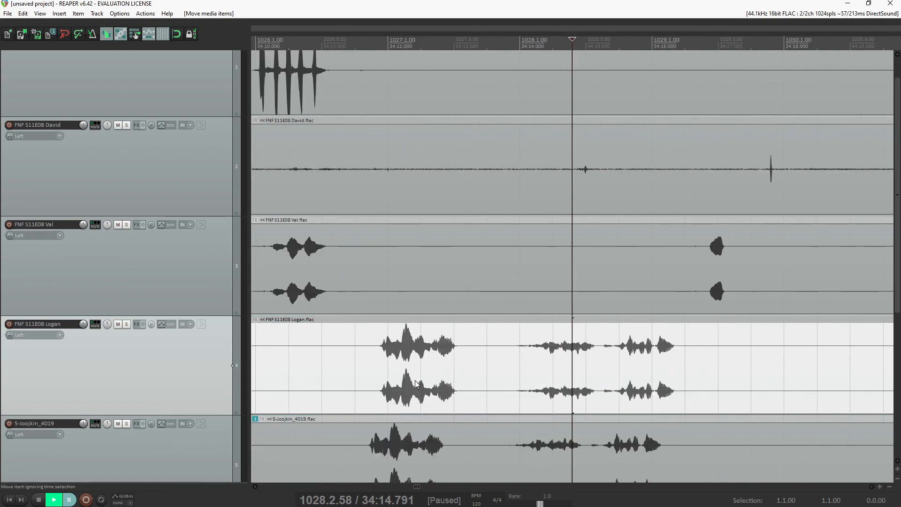
{"action": "left_click", "coordinate": [417, 385]}
{"action": "scroll", "coordinate": [417, 384], "scroll_direction": "up", "scroll_amount": 3}
{"action": "left_click_drag", "start_coordinate": [575, 380], "coordinate": [535, 380]}
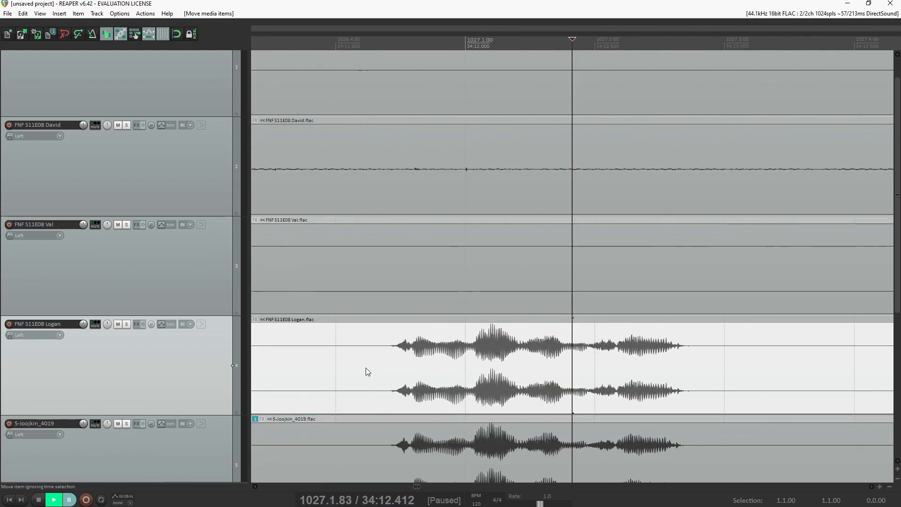
Delete the 5-Joojkin_4019 Craig track from the project
{"action": "scroll", "coordinate": [362, 370], "scroll_direction": "down", "scroll_amount": 5}
{"action": "left_click", "coordinate": [209, 464]}
{"action": "key", "text": "Delete"}
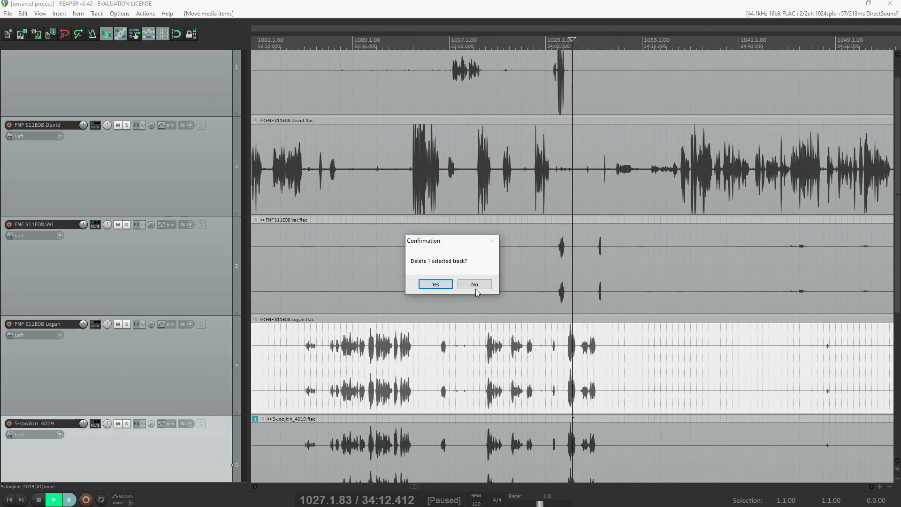
{"action": "key", "text": "Return"}
Move the FNF S11E08 Shawn item earlier to the project start and compare its opening peaks with the 1-Frostbeard backup
{"action": "left_click", "coordinate": [623, 319]}
{"action": "left_click_drag", "start_coordinate": [623, 320], "coordinate": [573, 331]}
{"action": "key", "text": "Home"}
{"action": "scroll", "coordinate": [573, 332], "scroll_direction": "down", "scroll_amount": 3}
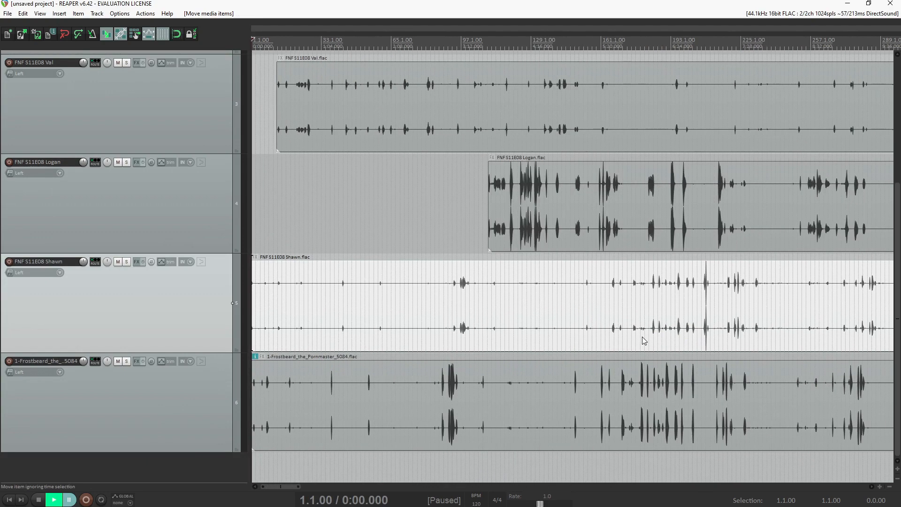
{"action": "left_click", "coordinate": [450, 311]}
{"action": "scroll", "coordinate": [475, 310], "scroll_direction": "up", "scroll_amount": 3}
{"action": "scroll", "coordinate": [476, 313], "scroll_direction": "down", "scroll_amount": 3}
{"action": "key", "text": "Home"}
{"action": "scroll", "coordinate": [429, 321], "scroll_direction": "up", "scroll_amount": 3}
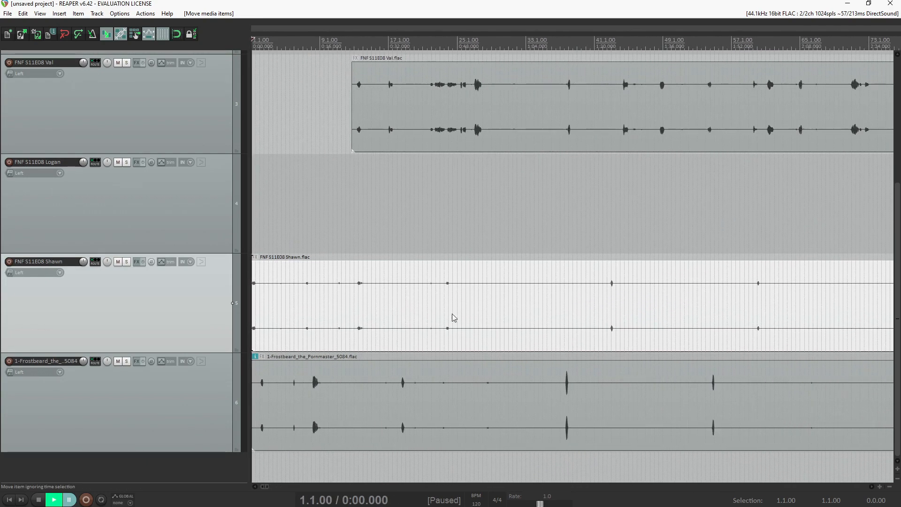
Split the FNF S11E08 Shawn item at 0:35.027 and delete the part before the split
{"action": "left_click", "coordinate": [402, 297]}
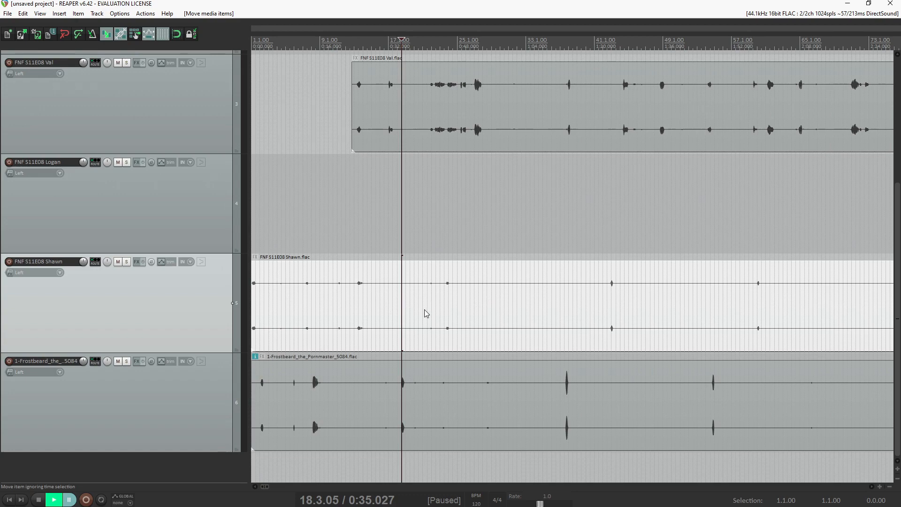
{"action": "key", "text": "s"}
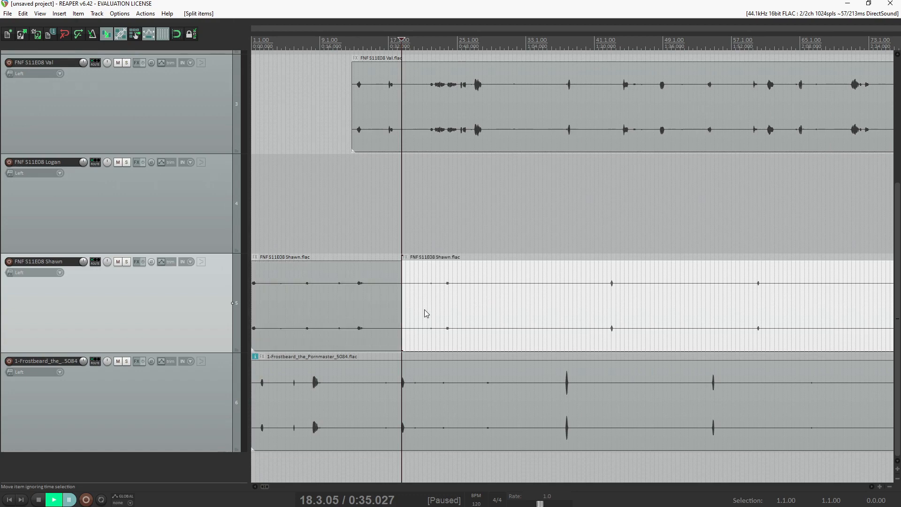
{"action": "left_click", "coordinate": [384, 306]}
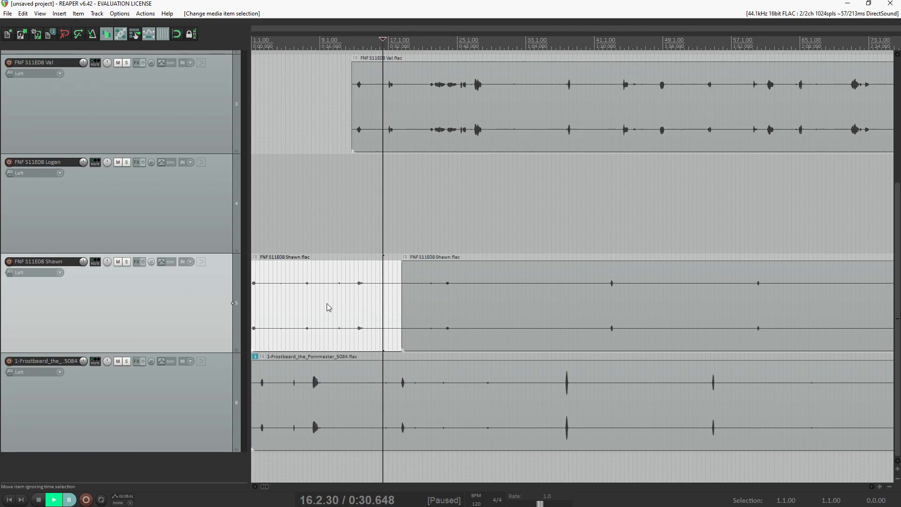
{"action": "key", "text": "Delete"}
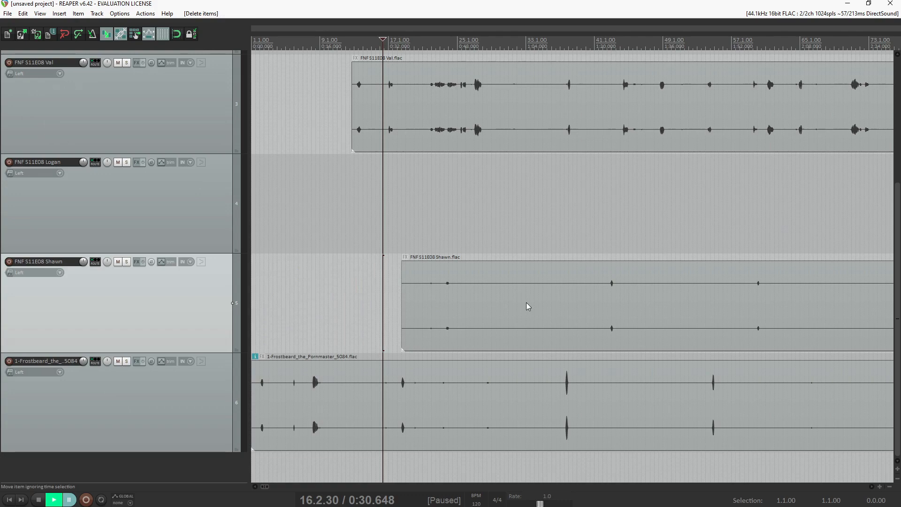
Shift the remaining FNF S11E08 Shawn item earlier until its speech bursts match the 1-Frostbeard backup near 1:47
{"action": "left_click_drag", "start_coordinate": [528, 306], "coordinate": [616, 305]}
{"action": "left_click", "coordinate": [718, 307]}
{"action": "scroll", "coordinate": [718, 308], "scroll_direction": "up", "scroll_amount": 5}
{"action": "left_click", "coordinate": [547, 313]}
{"action": "scroll", "coordinate": [622, 313], "scroll_direction": "up", "scroll_amount": 5}
{"action": "left_click", "coordinate": [613, 310]}
{"action": "scroll", "coordinate": [624, 310], "scroll_direction": "up", "scroll_amount": 5}
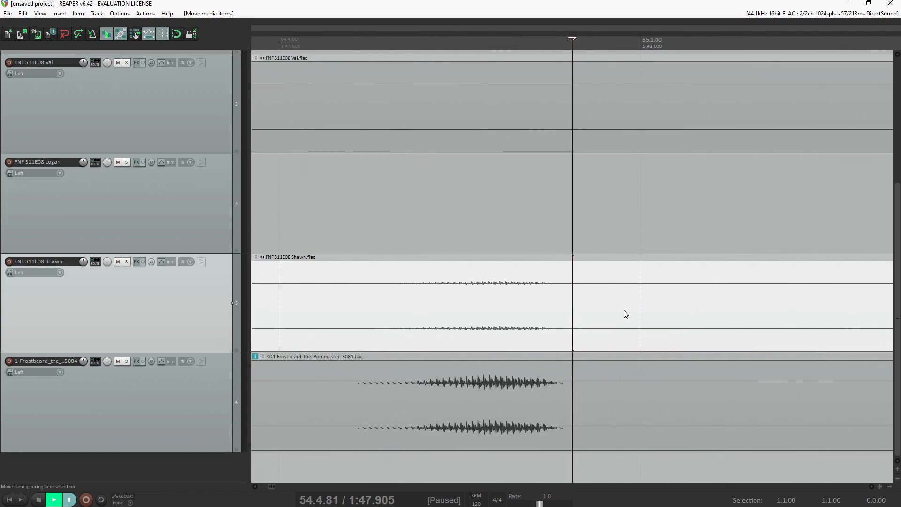
Refine the FNF S11E08 Shawn item's alignment with the 1-Frostbeard backup using the speech bursts near 3:03
{"action": "scroll", "coordinate": [543, 325], "scroll_direction": "down", "scroll_amount": 15}
{"action": "left_click", "coordinate": [460, 318]}
{"action": "scroll", "coordinate": [462, 315], "scroll_direction": "up", "scroll_amount": 5}
{"action": "left_click", "coordinate": [525, 315]}
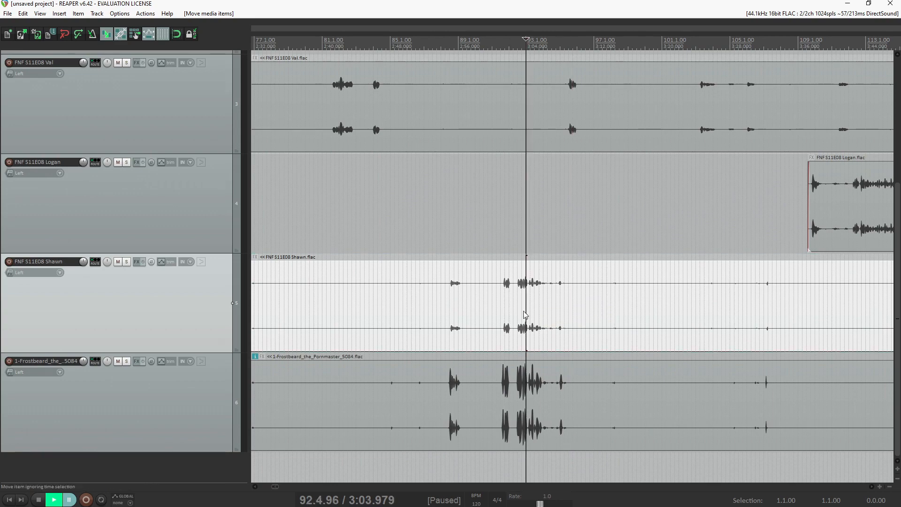
{"action": "scroll", "coordinate": [521, 310], "scroll_direction": "up", "scroll_amount": 5}
{"action": "left_click", "coordinate": [459, 299]}
{"action": "left_click_drag", "start_coordinate": [565, 320], "coordinate": [565, 321]}
{"action": "scroll", "coordinate": [623, 319], "scroll_direction": "up", "scroll_amount": 3}
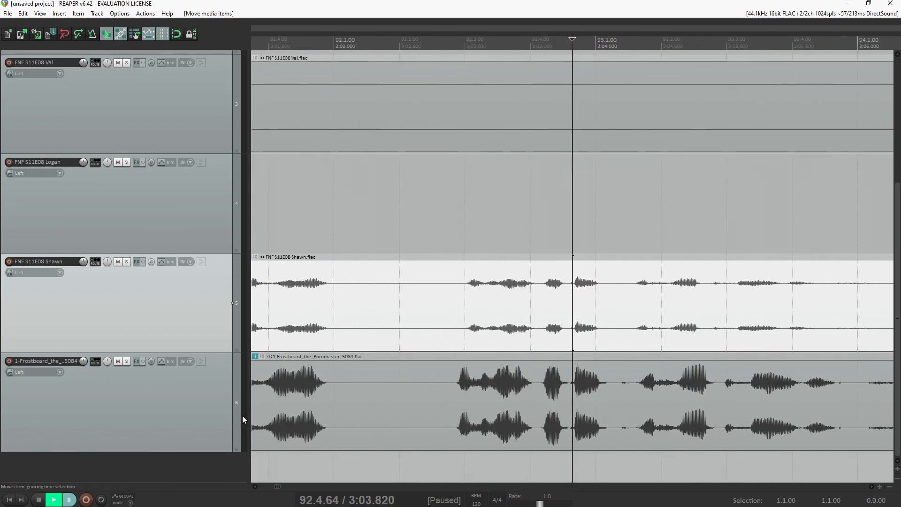
{"action": "left_click", "coordinate": [208, 423]}
{"action": "key", "text": "Delete"}
{"action": "left_click", "coordinate": [445, 287]}
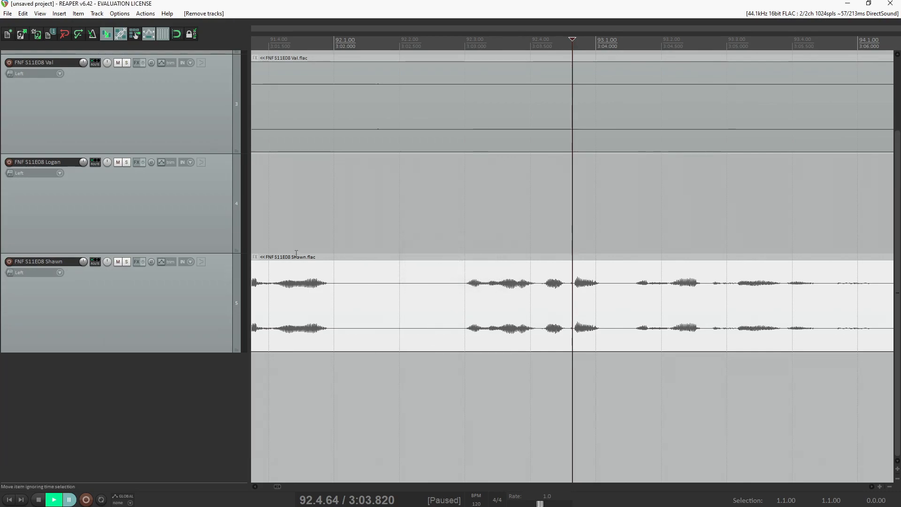
{"action": "scroll", "coordinate": [306, 234], "scroll_direction": "down", "scroll_amount": 10}
{"action": "key", "text": "ctrl+z"}
Solo the FNF S11E08 Shawn track and its 1-Frostbeard Craig backup track
{"action": "scroll", "coordinate": [168, 354], "scroll_direction": "down", "scroll_amount": 4}
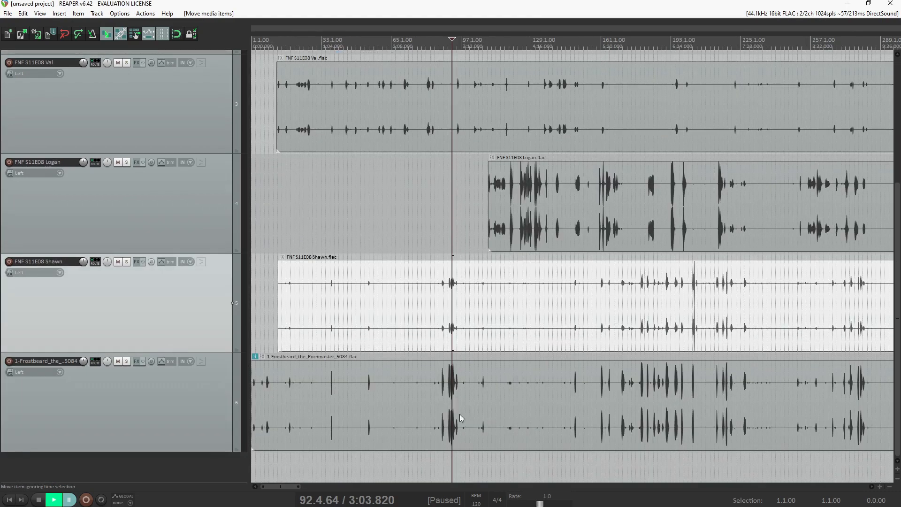
{"action": "left_click", "coordinate": [464, 393]}
{"action": "left_click", "coordinate": [126, 263]}
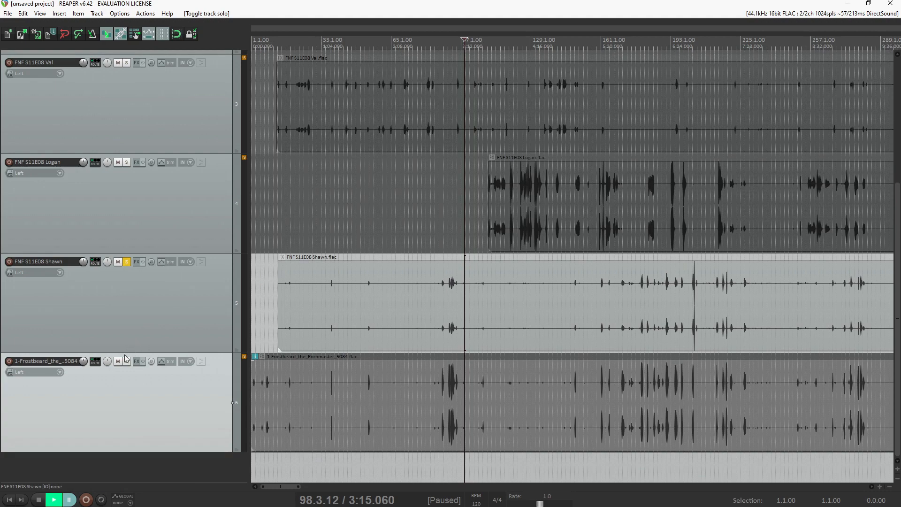
{"action": "left_click", "coordinate": [126, 361]}
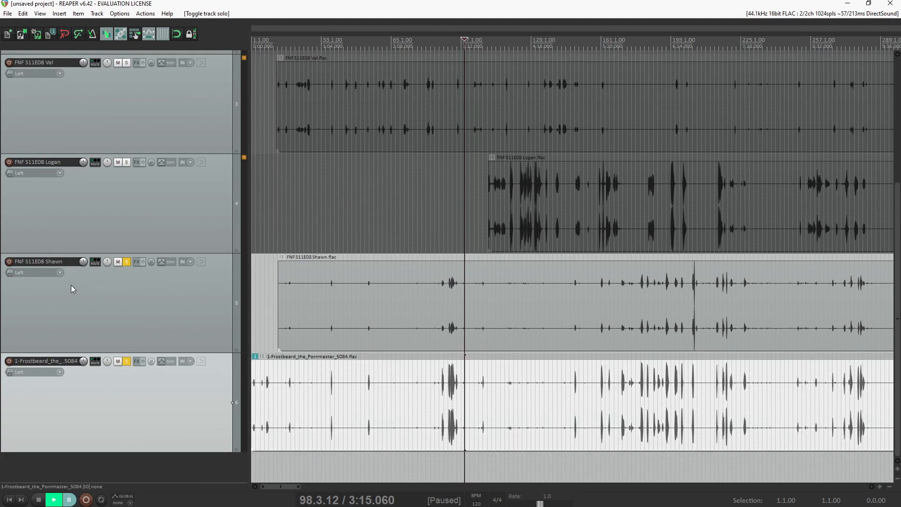
Nudge the FNF S11E08 Shawn item slightly earlier to match the 1-Frostbeard speech bursts around 3:02
{"action": "left_click", "coordinate": [458, 401]}
{"action": "scroll", "coordinate": [455, 400], "scroll_direction": "up", "scroll_amount": 5}
{"action": "left_click", "coordinate": [530, 399]}
{"action": "scroll", "coordinate": [531, 399], "scroll_direction": "up", "scroll_amount": 8}
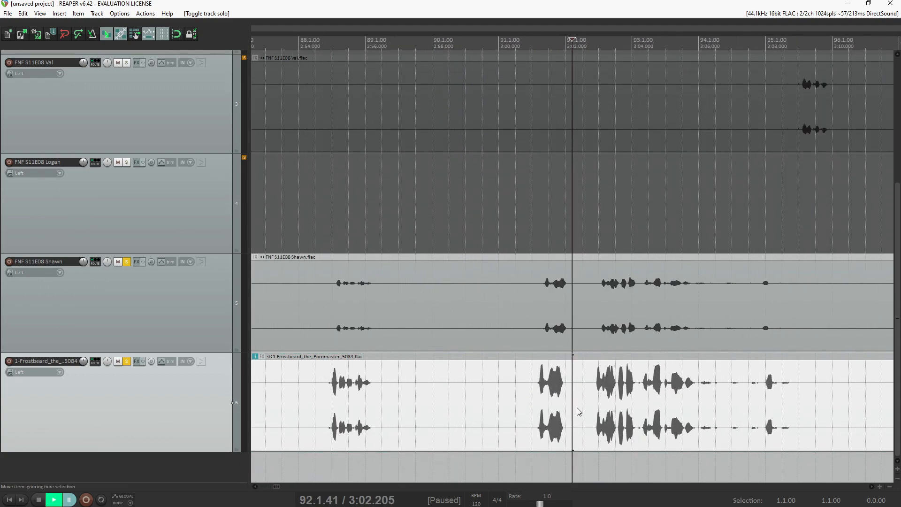
{"action": "scroll", "coordinate": [570, 393], "scroll_direction": "down", "scroll_amount": 4}
{"action": "left_click_drag", "start_coordinate": [597, 328], "coordinate": [590, 327]}
Play the two soloed tracks around 3:07 to check their sync by ear
{"action": "left_click", "coordinate": [469, 307]}
{"action": "key", "text": "space"}
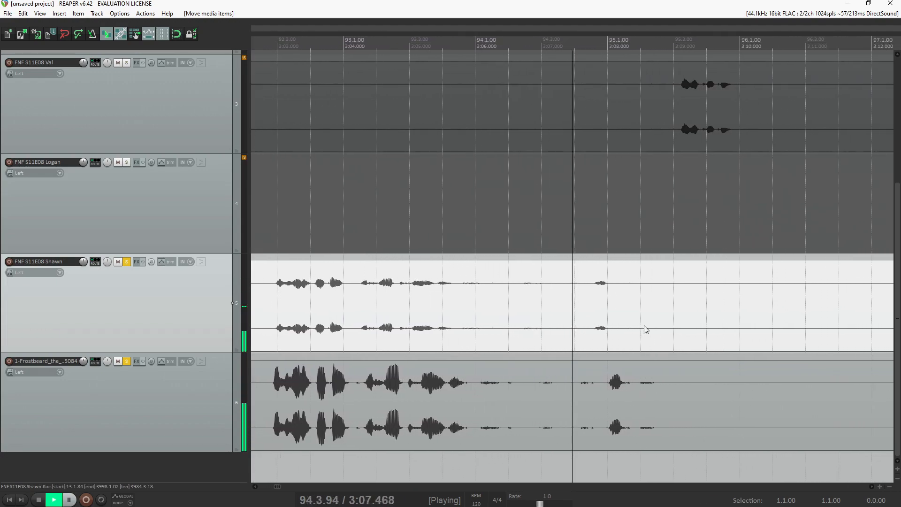
{"action": "key", "text": "ctrl+space"}
{"action": "scroll", "coordinate": [628, 344], "scroll_direction": "down", "scroll_amount": 8}
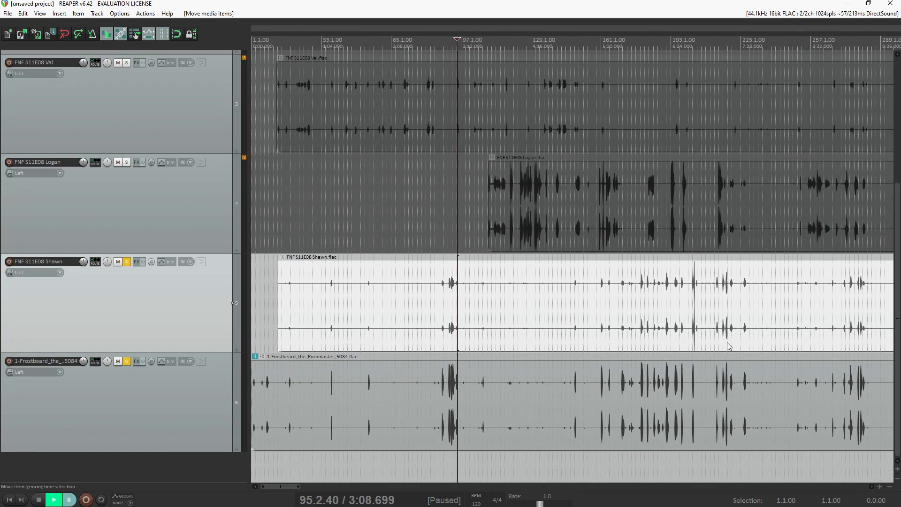
Check the Shawn and 1-Frostbeard recordings for sync further along by playing them around 19:24
{"action": "scroll", "coordinate": [732, 347], "scroll_direction": "down", "scroll_amount": 4}
{"action": "left_click", "coordinate": [708, 334]}
{"action": "scroll", "coordinate": [652, 329], "scroll_direction": "up", "scroll_amount": 10}
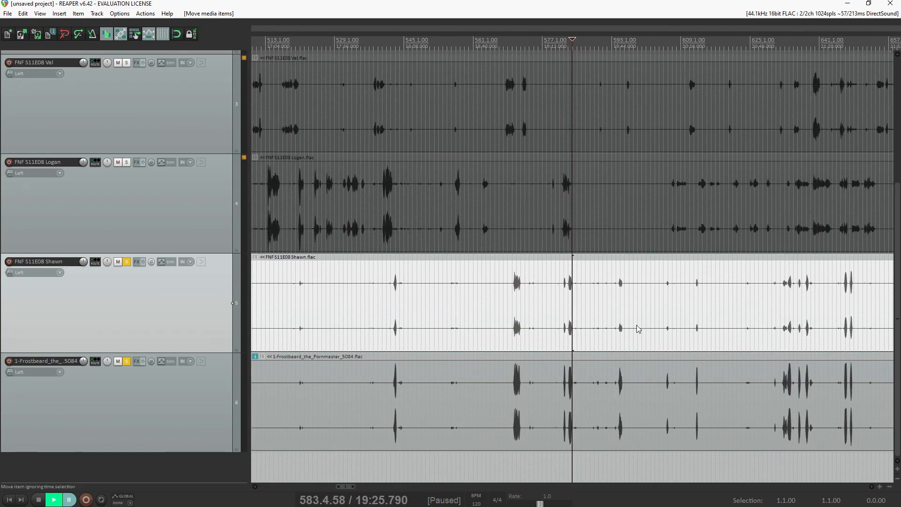
{"action": "left_click", "coordinate": [548, 323]}
{"action": "scroll", "coordinate": [559, 325], "scroll_direction": "up", "scroll_amount": 5}
{"action": "left_click", "coordinate": [616, 313]}
{"action": "key", "text": "space"}
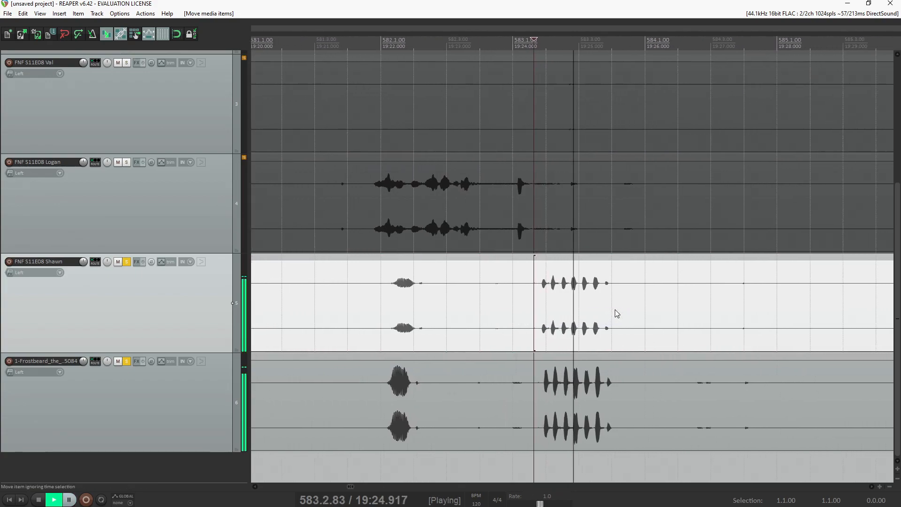
{"action": "scroll", "coordinate": [619, 317], "scroll_direction": "down", "scroll_amount": 8}
{"action": "key", "text": "space"}
{"action": "scroll", "coordinate": [708, 304], "scroll_direction": "down", "scroll_amount": 10}
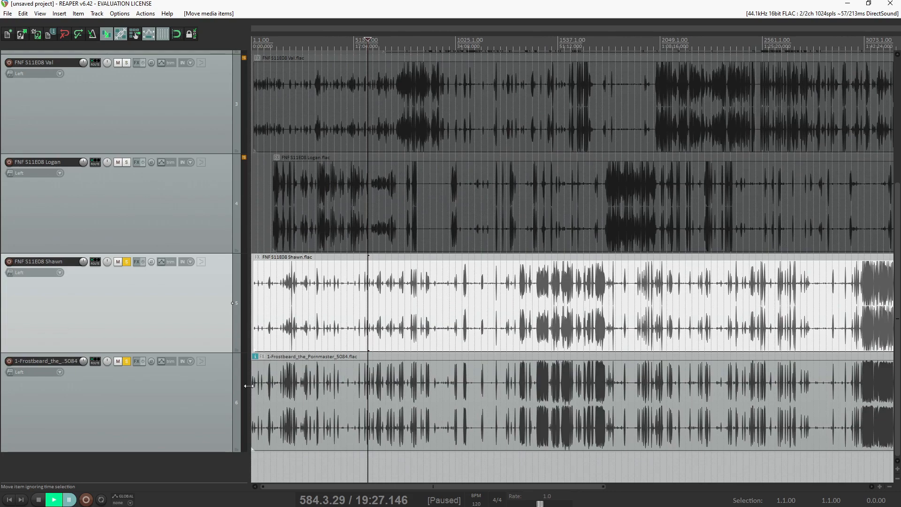
Turn off solo on the 1-Frostbeard Craig track and the FNF S11E08 Shawn track
{"action": "left_click", "coordinate": [203, 403]}
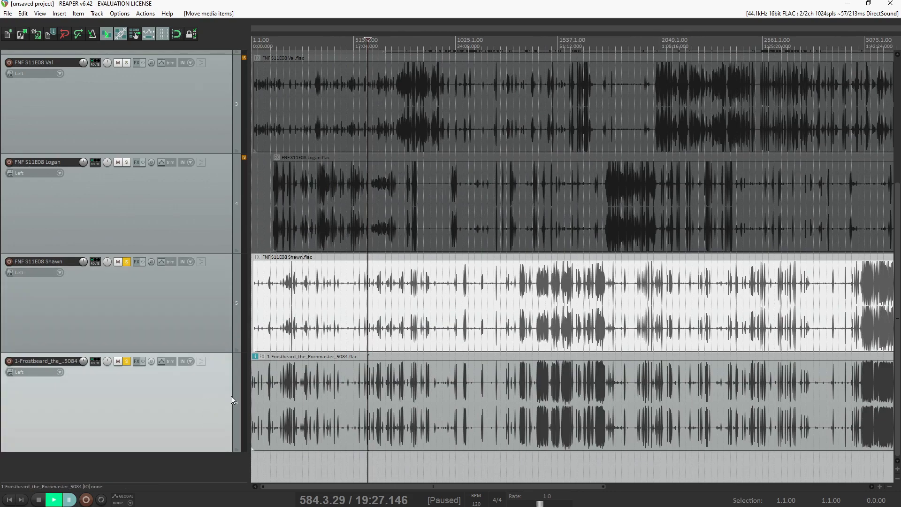
{"action": "left_click", "coordinate": [118, 362]}
{"action": "left_click", "coordinate": [118, 361]}
{"action": "left_click", "coordinate": [126, 361]}
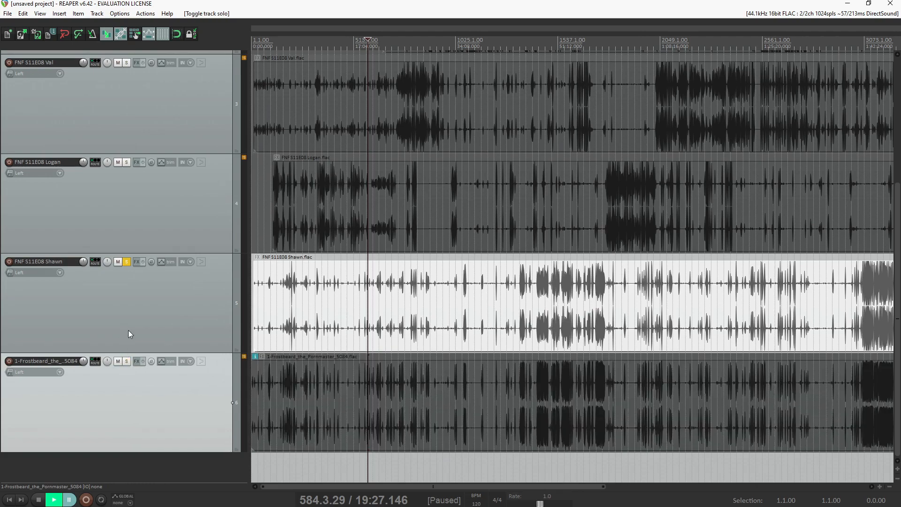
{"action": "left_click", "coordinate": [127, 263]}
Delete the 1-Frostbeard Craig track from the project
{"action": "left_click", "coordinate": [175, 404]}
{"action": "key", "text": "Delete"}
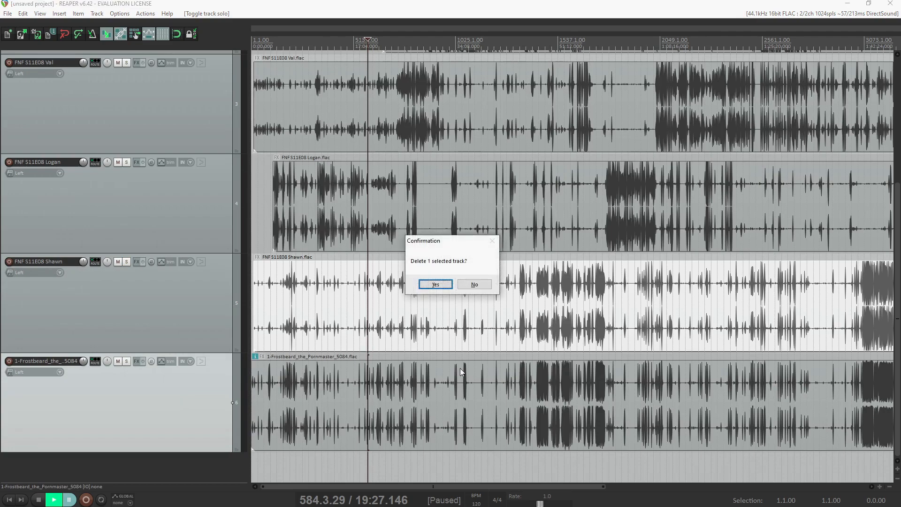
{"action": "left_click", "coordinate": [433, 287]}
Examine where the remaining speaker items begin on the timeline, from the Shawn track up to the Stevo track
{"action": "key", "text": "Home"}
{"action": "scroll", "coordinate": [535, 310], "scroll_direction": "up", "scroll_amount": 6}
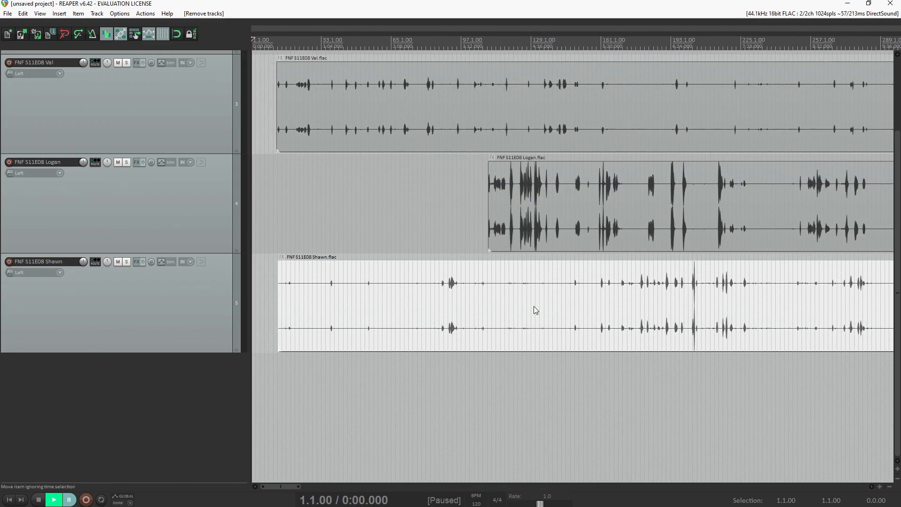
{"action": "left_click", "coordinate": [448, 233]}
{"action": "scroll", "coordinate": [427, 229], "scroll_direction": "up", "scroll_amount": 6}
{"action": "scroll", "coordinate": [429, 228], "scroll_direction": "down", "scroll_amount": 8}
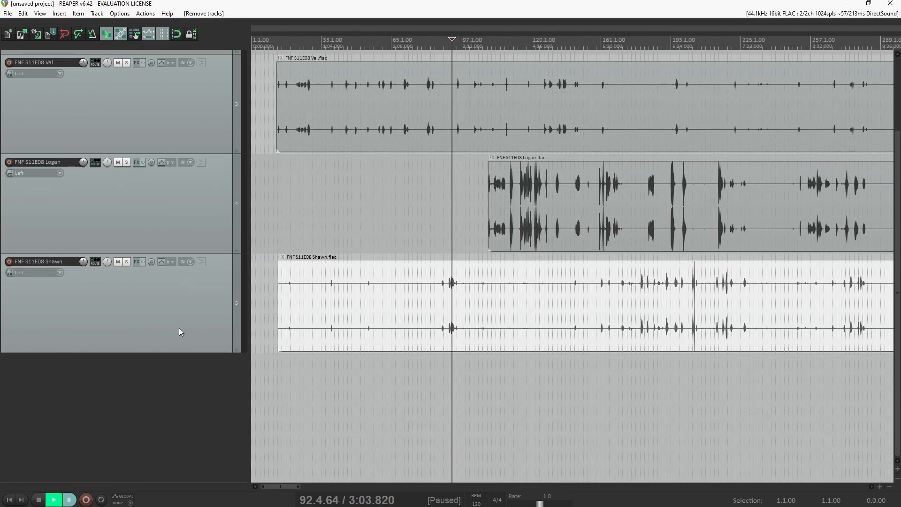
{"action": "scroll", "coordinate": [182, 325], "scroll_direction": "up", "scroll_amount": 4}
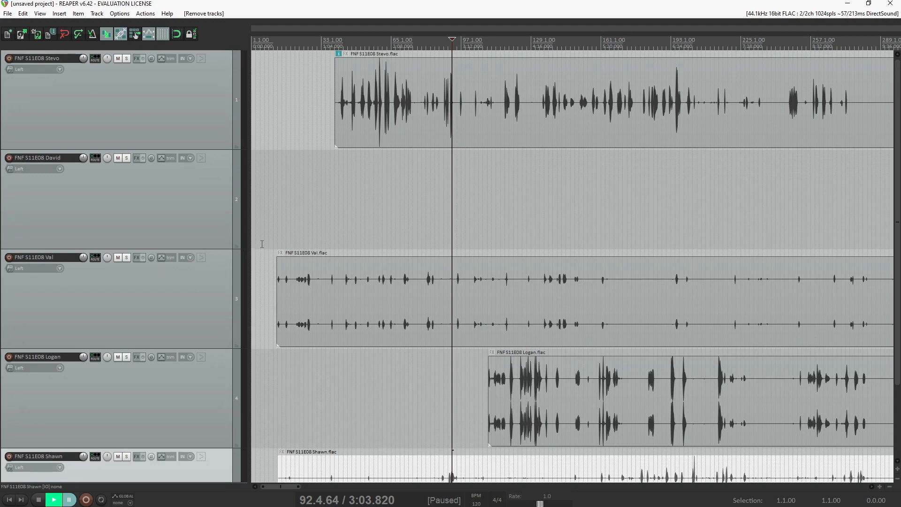
Save the project as Podcast Tutorial in REAPER Media, creating a project subdirectory and moving all media into the project directory
{"action": "scroll", "coordinate": [533, 308], "scroll_direction": "down", "scroll_amount": 3}
{"action": "key", "text": "Home"}
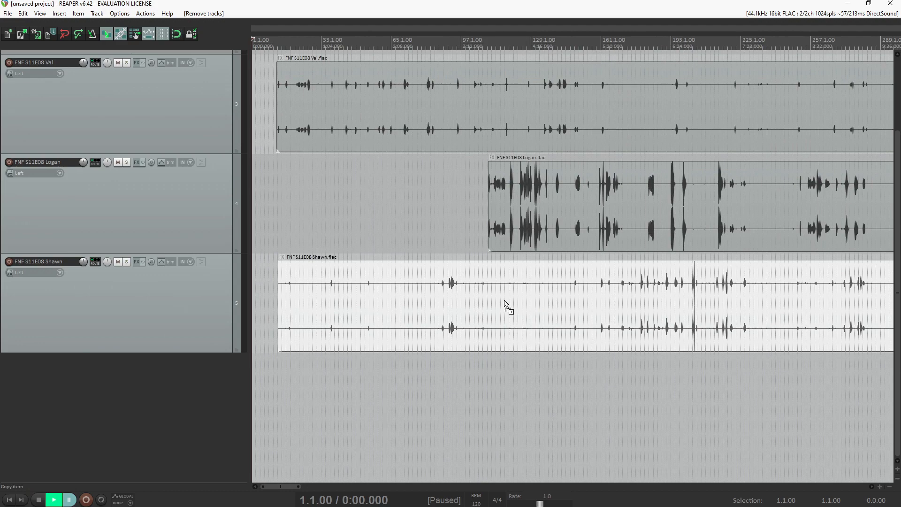
{"action": "key", "text": "ctrl+s"}
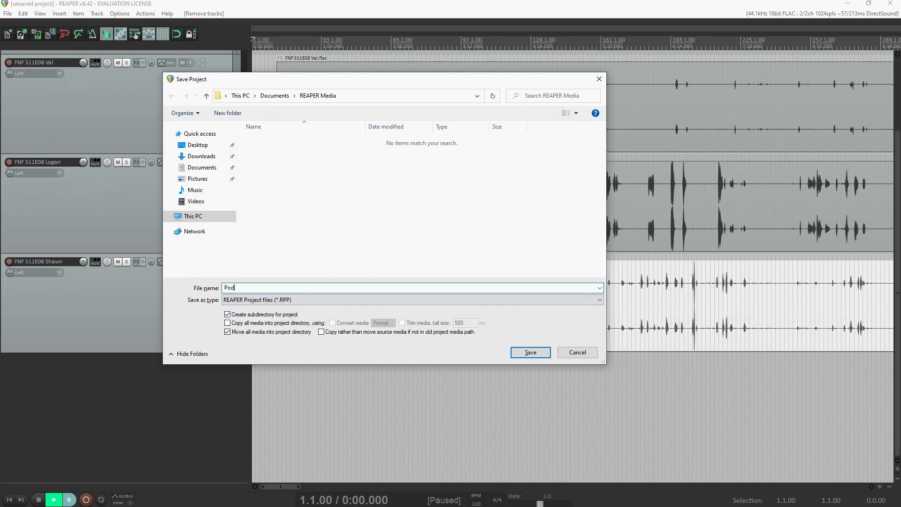
{"action": "type", "text": "rial"}
{"action": "key", "text": "Return"}
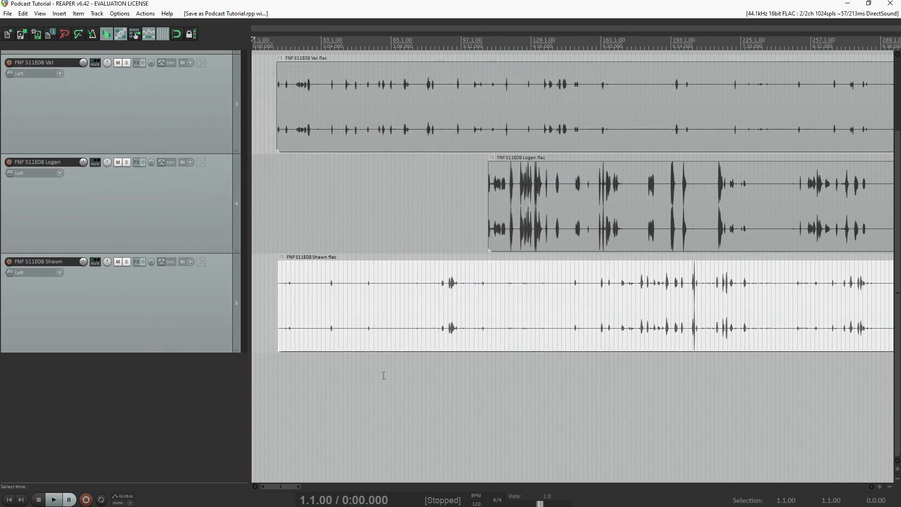
Check the five speaker recordings against each other over their full length and by playing them together from about 24:58
{"action": "scroll", "coordinate": [185, 347], "scroll_direction": "up", "scroll_amount": 5}
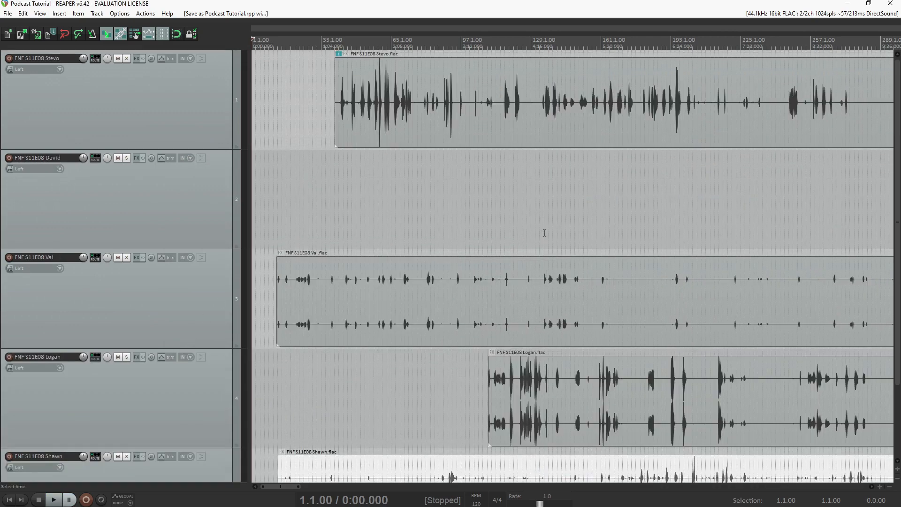
{"action": "scroll", "coordinate": [546, 230], "scroll_direction": "down", "scroll_amount": 10}
{"action": "scroll", "coordinate": [331, 261], "scroll_direction": "down", "scroll_amount": 1}
{"action": "scroll", "coordinate": [331, 260], "scroll_direction": "down", "scroll_amount": 3}
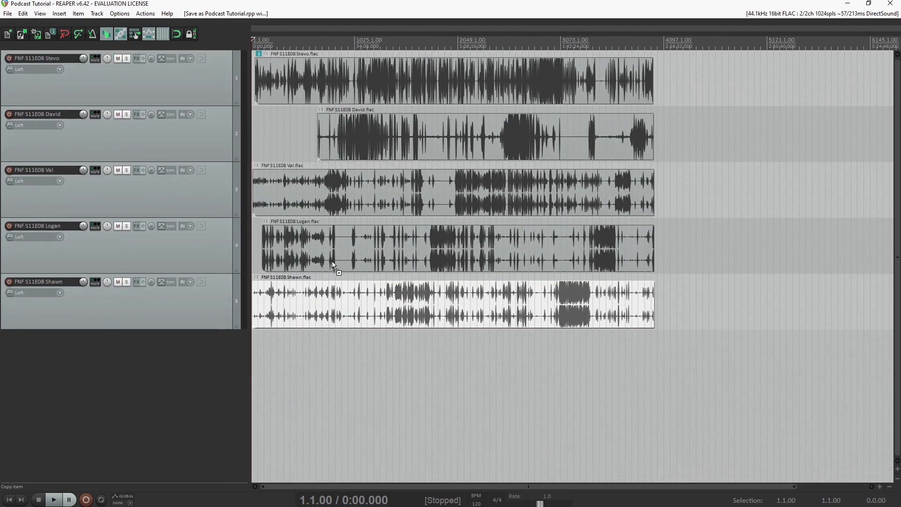
{"action": "scroll", "coordinate": [432, 230], "scroll_direction": "up", "scroll_amount": 6}
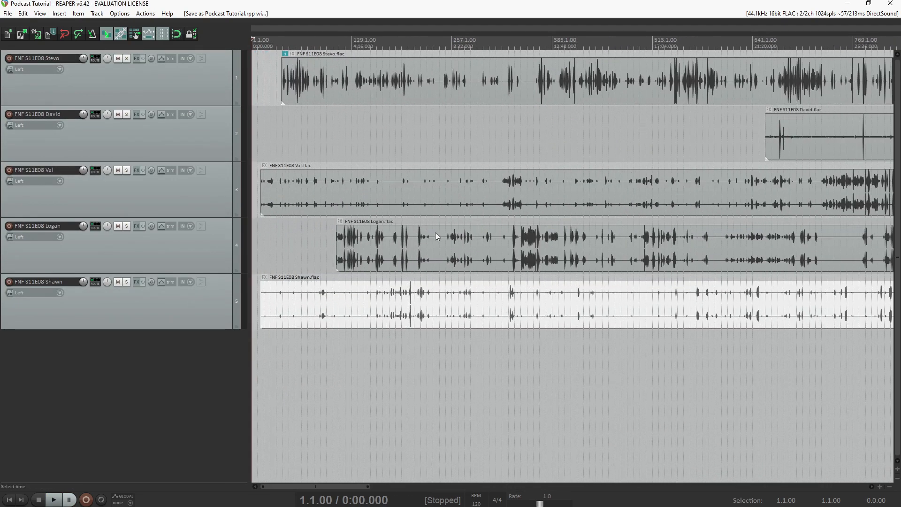
{"action": "left_click", "coordinate": [839, 360]}
{"action": "scroll", "coordinate": [838, 360], "scroll_direction": "up", "scroll_amount": 6}
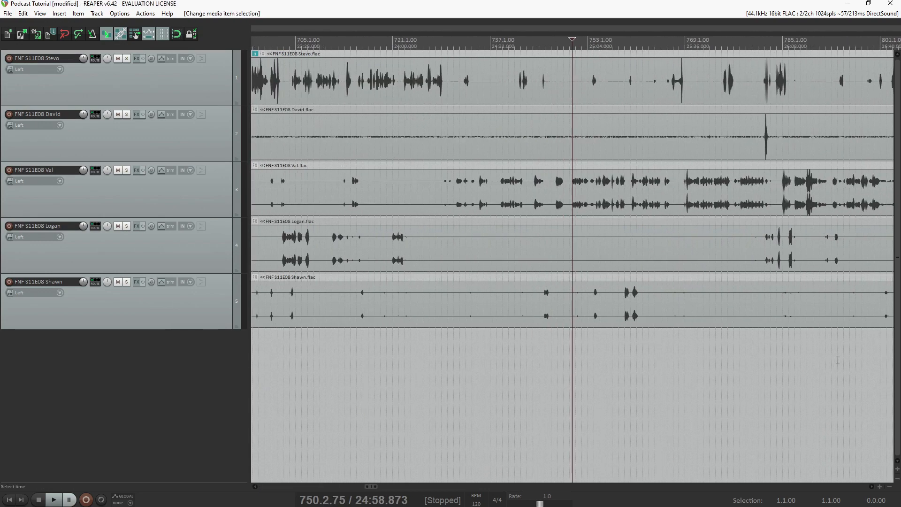
{"action": "scroll", "coordinate": [610, 357], "scroll_direction": "up", "scroll_amount": 2}
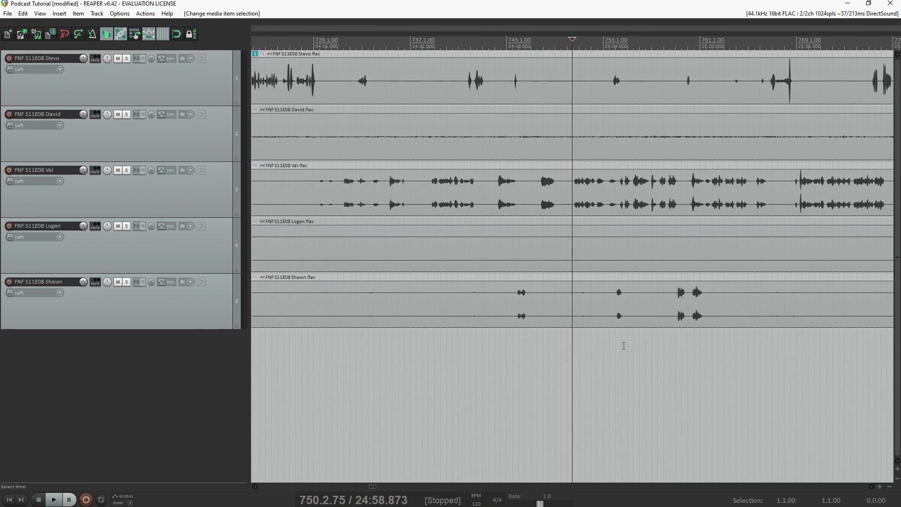
{"action": "key", "text": "space"}
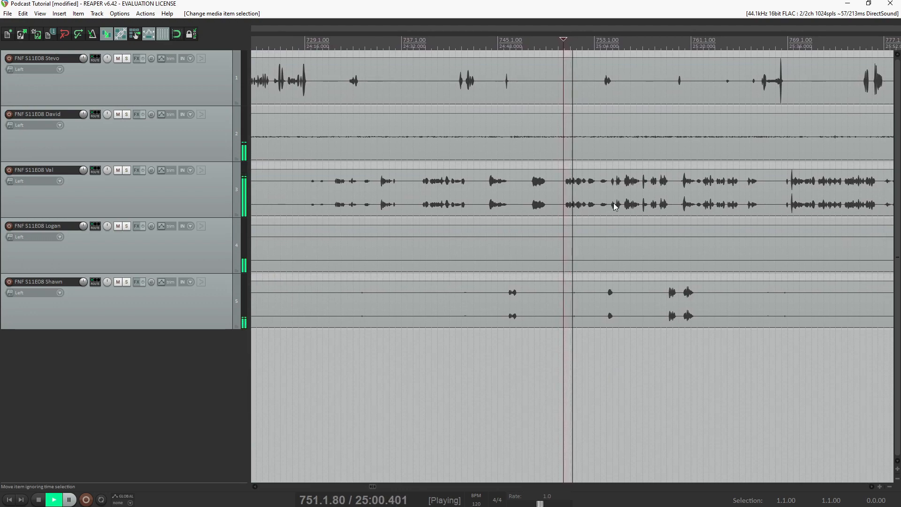
{"action": "scroll", "coordinate": [614, 207], "scroll_direction": "down", "scroll_amount": 4}
{"action": "scroll", "coordinate": [643, 156], "scroll_direction": "up", "scroll_amount": 6}
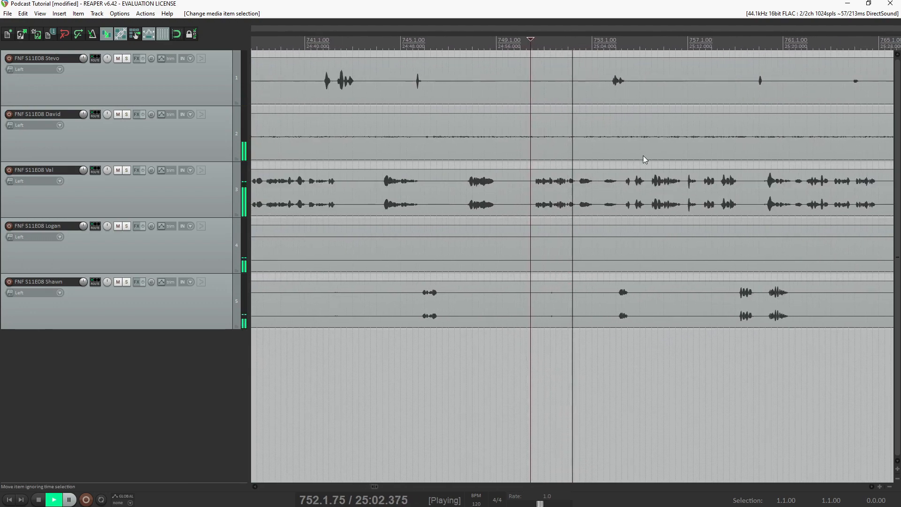
{"action": "scroll", "coordinate": [633, 104], "scroll_direction": "down", "scroll_amount": 3}
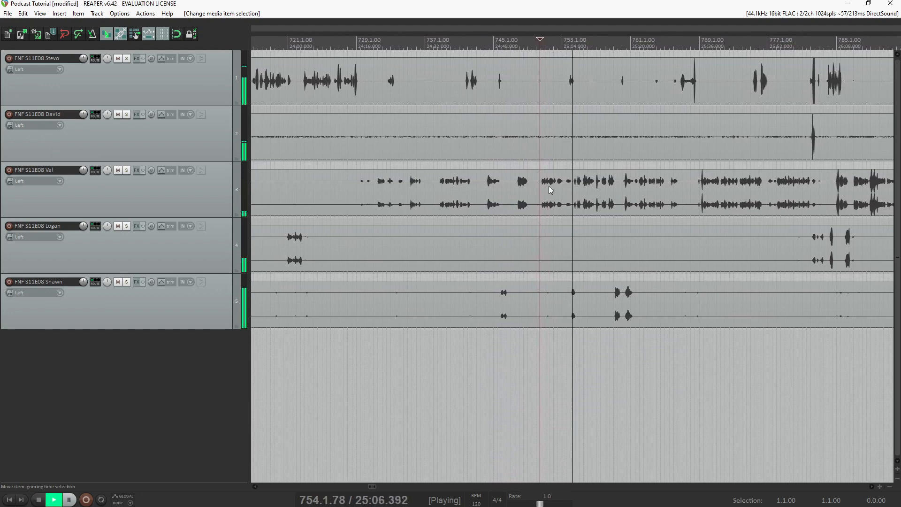
{"action": "scroll", "coordinate": [595, 189], "scroll_direction": "up", "scroll_amount": 4}
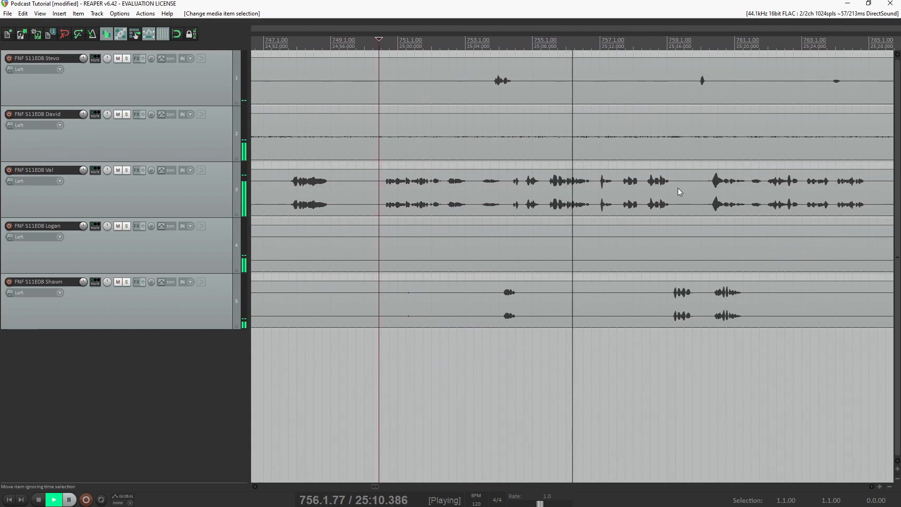
{"action": "key", "text": "ctrl+space"}
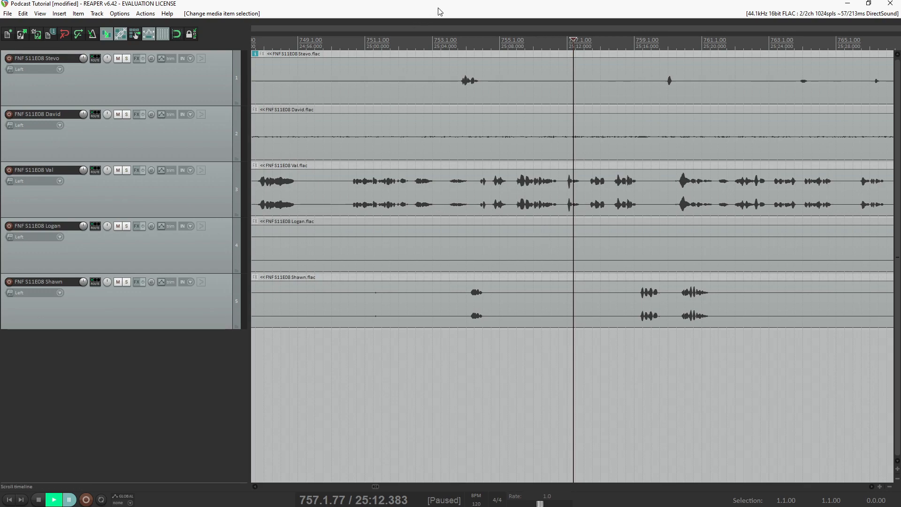
{"action": "key", "text": "ctrl+s"}
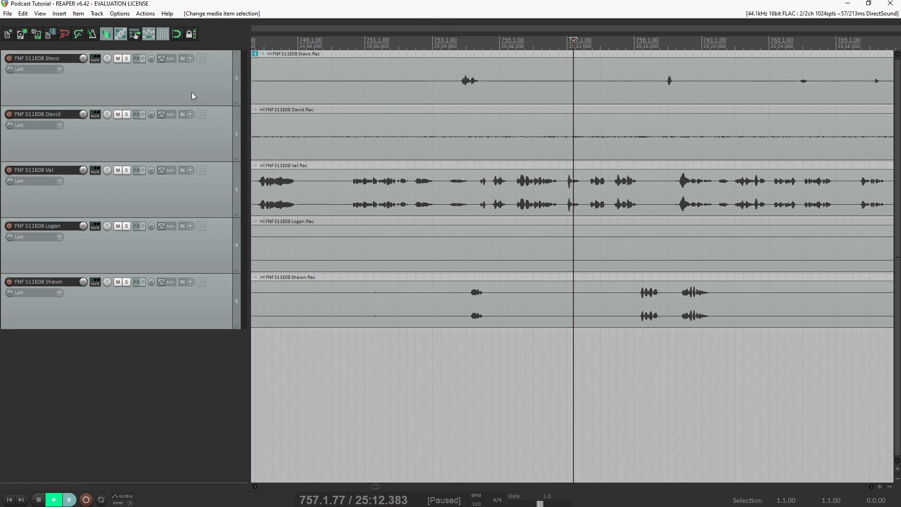
{"action": "right_click", "coordinate": [135, 58]}
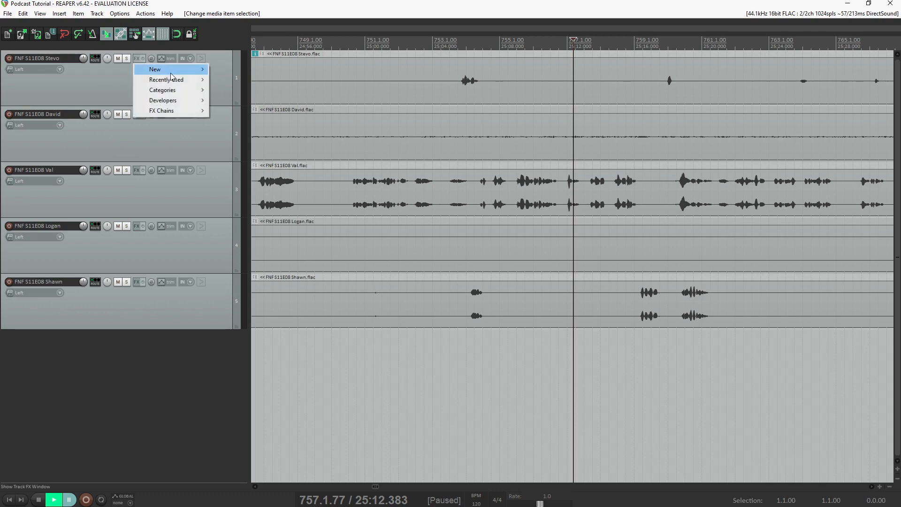
{"action": "mouse_move", "coordinate": [170, 114]}
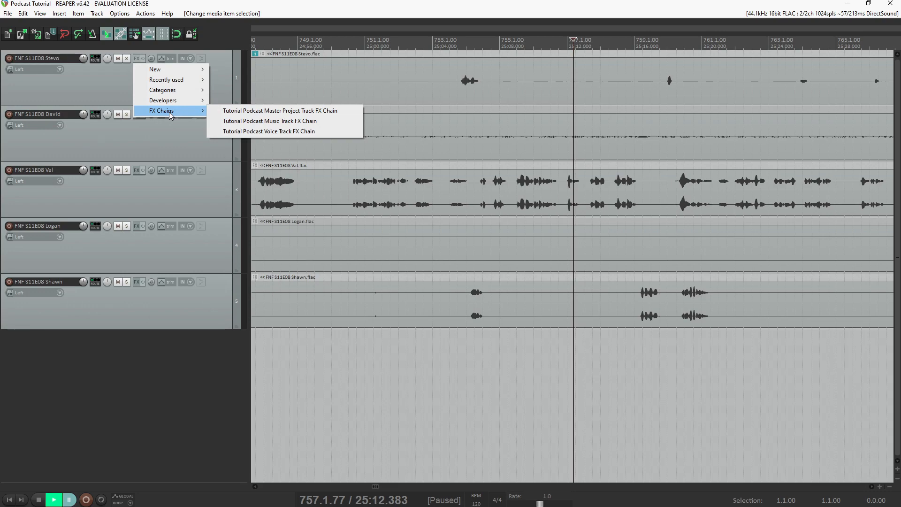
{"action": "left_click", "coordinate": [118, 85]}
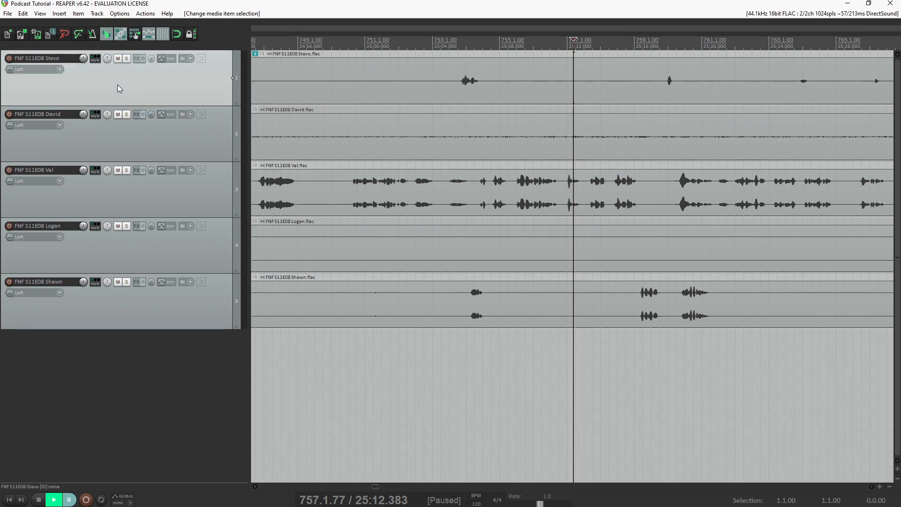
Add the saved Tutorial Podcast Voice Track FX Chain to track 1
{"action": "right_click", "coordinate": [134, 60]}
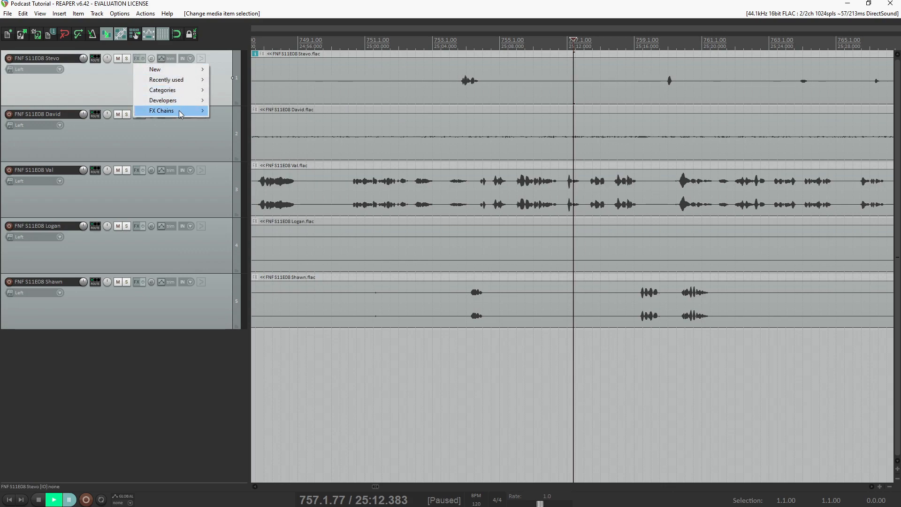
{"action": "mouse_move", "coordinate": [179, 112]}
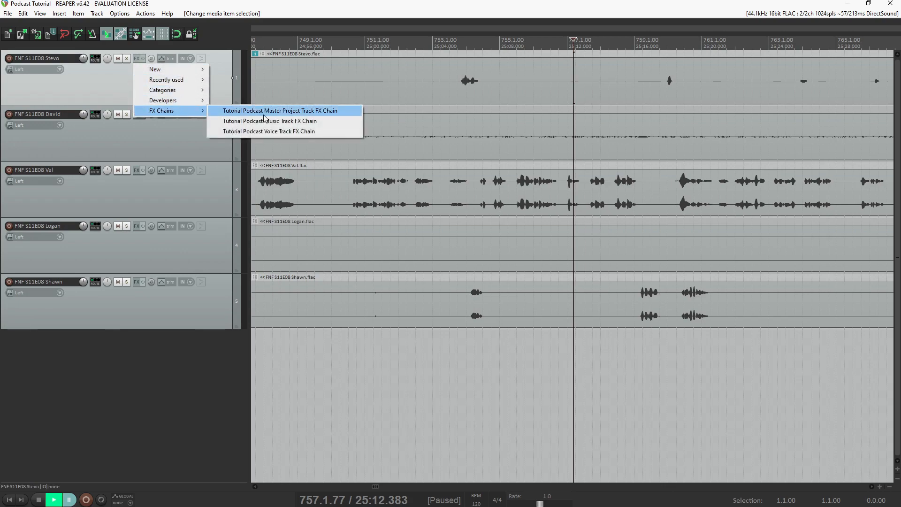
{"action": "left_click", "coordinate": [263, 131]}
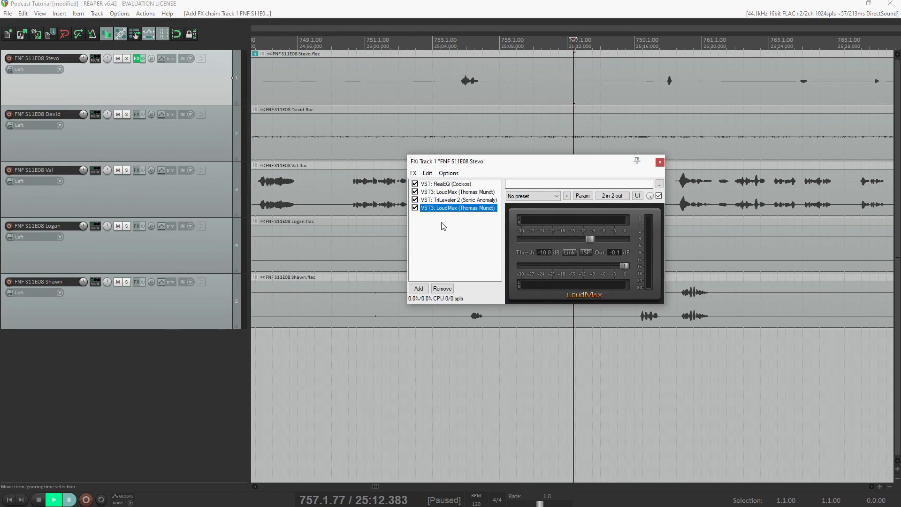
Review the settings of each effect in track 1's voice chain: ReaEQ, both LoudMax limiters and TriLeveler 2
{"action": "left_click", "coordinate": [458, 185]}
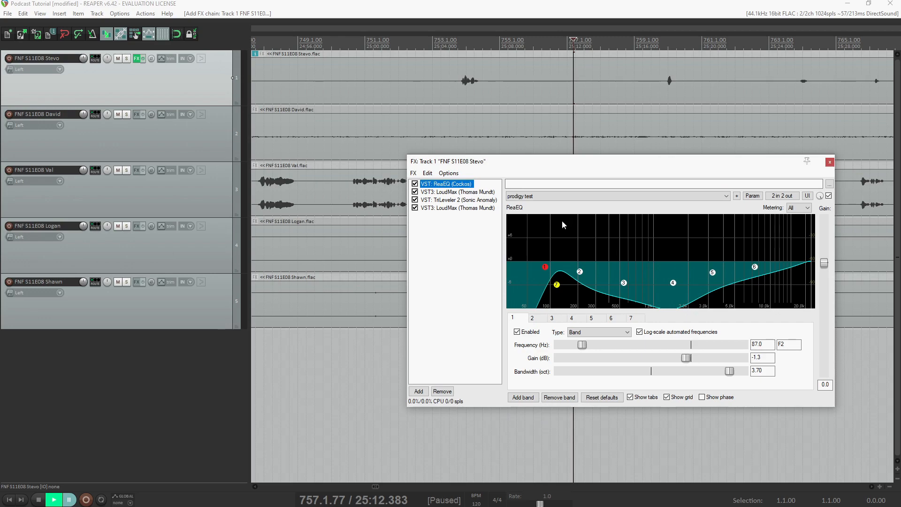
{"action": "left_click", "coordinate": [450, 192]}
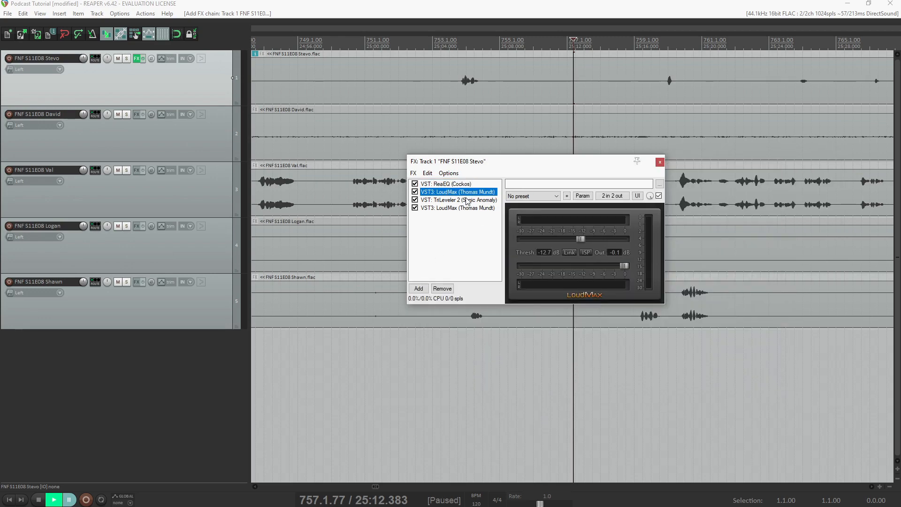
{"action": "left_click", "coordinate": [448, 202]}
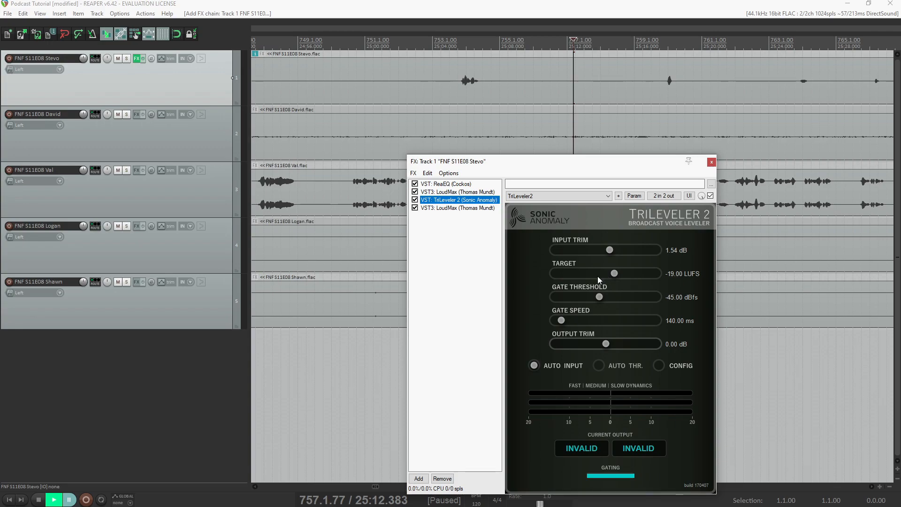
{"action": "left_click", "coordinate": [468, 209]}
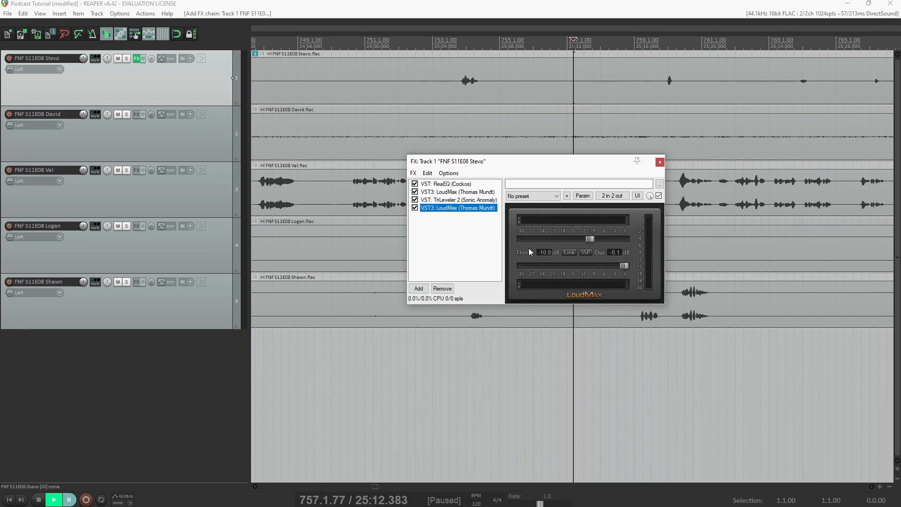
{"action": "left_click", "coordinate": [466, 200]}
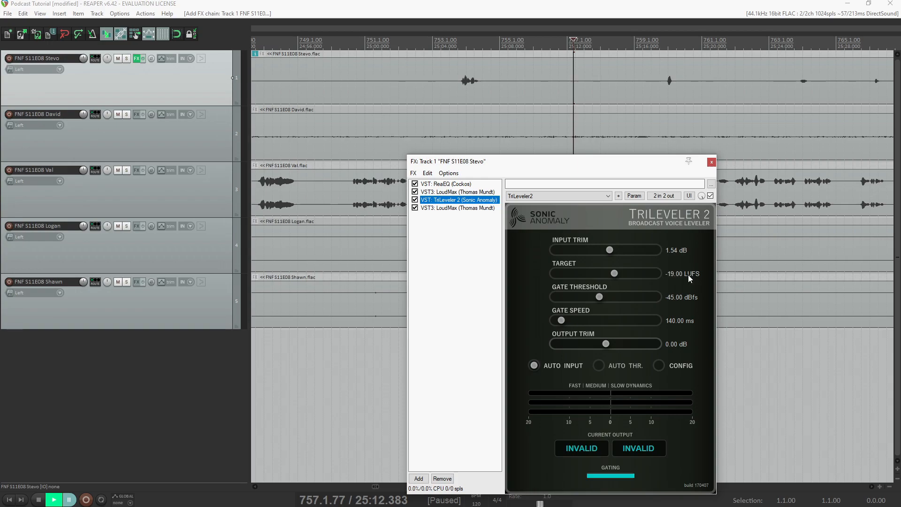
{"action": "left_click", "coordinate": [473, 209]}
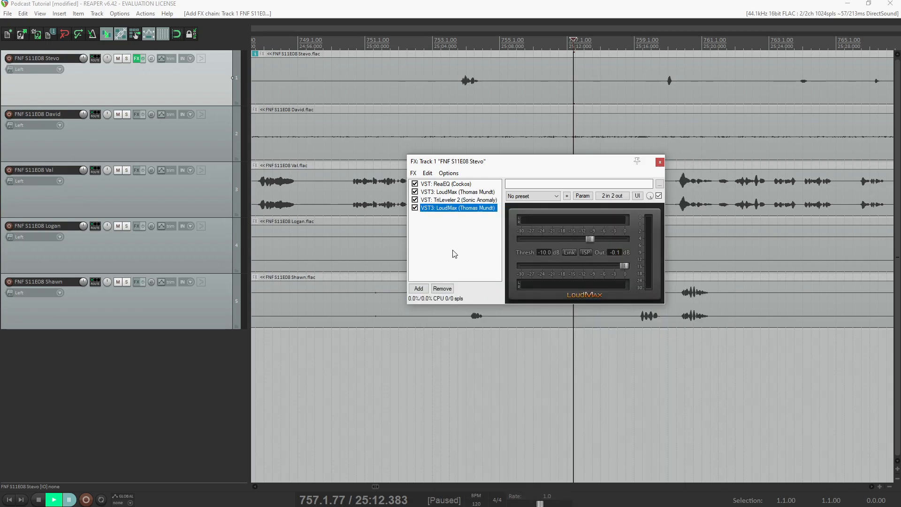
Bypass track 1's effects, solo the track and listen to its unprocessed speech from about 24:03
{"action": "scroll", "coordinate": [694, 140], "scroll_direction": "down", "scroll_amount": 5}
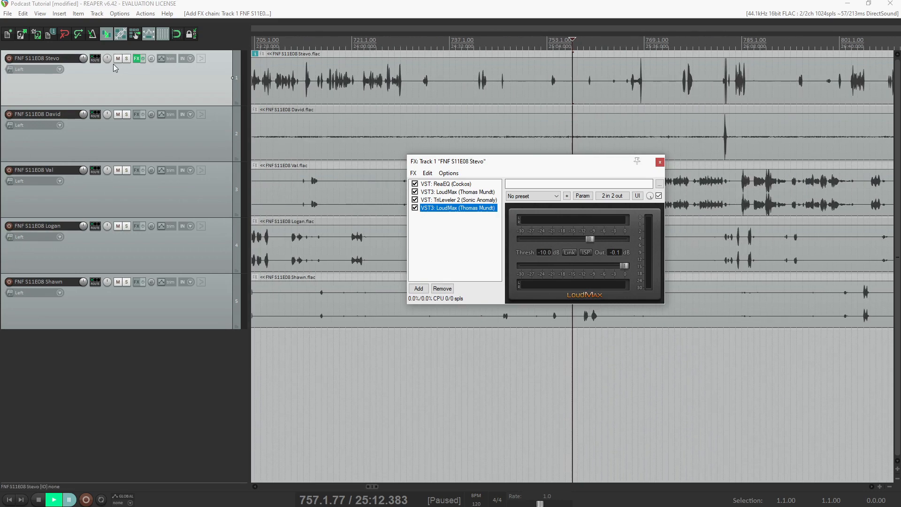
{"action": "left_click", "coordinate": [137, 59]}
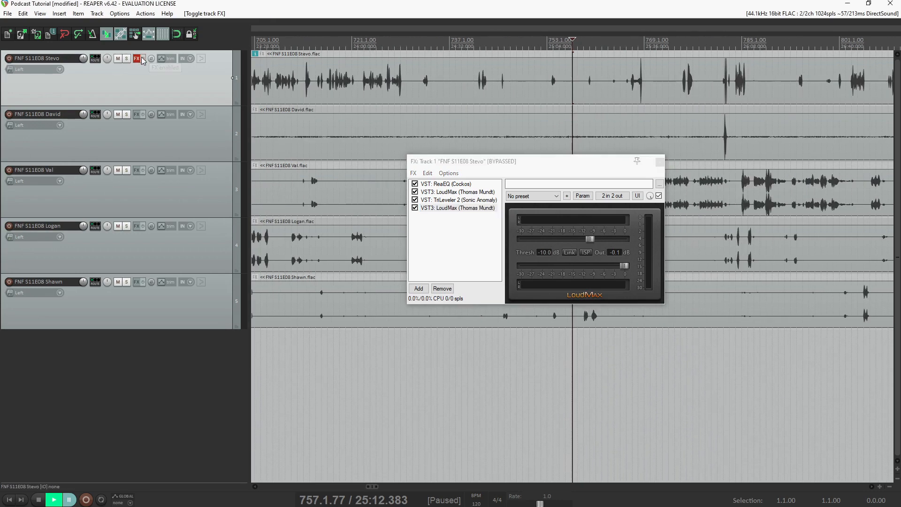
{"action": "left_click", "coordinate": [367, 47]}
{"action": "scroll", "coordinate": [505, 72], "scroll_direction": "up", "scroll_amount": 4}
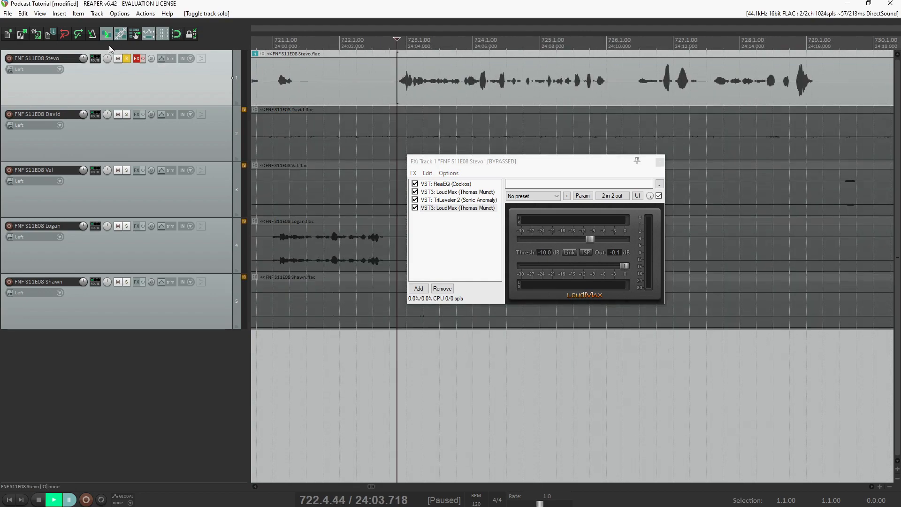
{"action": "left_click", "coordinate": [394, 41]}
{"action": "key", "text": "space"}
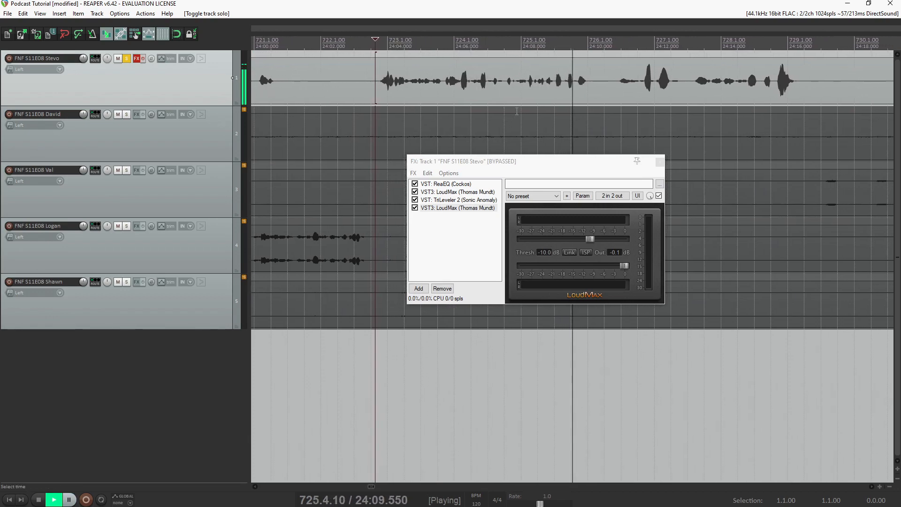
{"action": "key", "text": "ctrl+space"}
Re-enable track 1's effects and listen to the same passage with the voice chain applied
{"action": "left_click", "coordinate": [136, 58]}
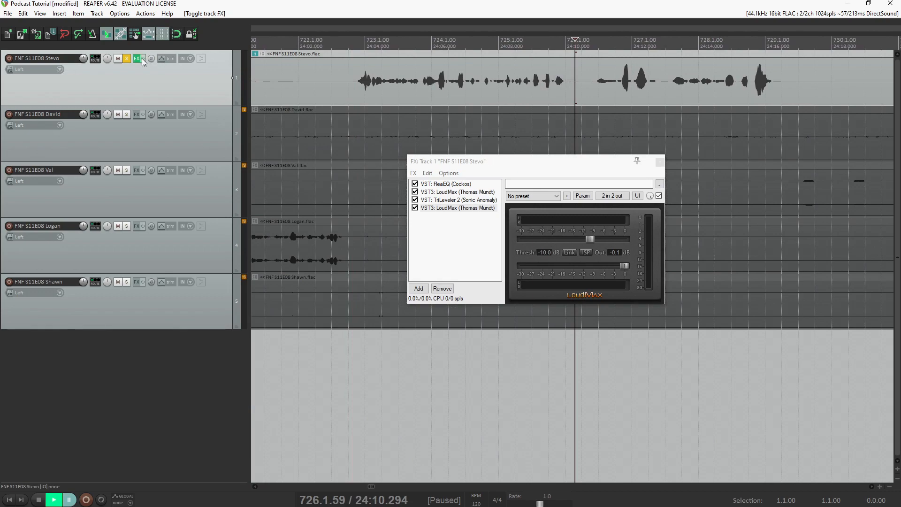
{"action": "left_click", "coordinate": [350, 42]}
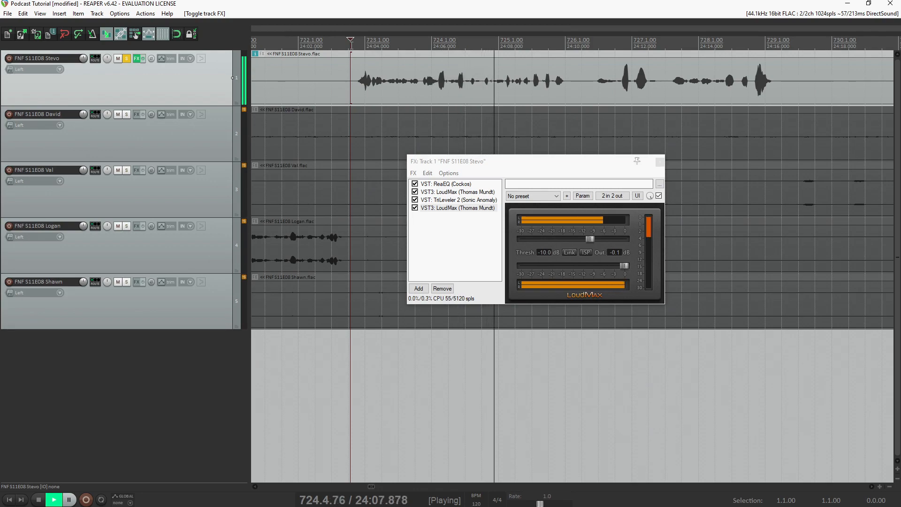
{"action": "key", "text": "ctrl+space"}
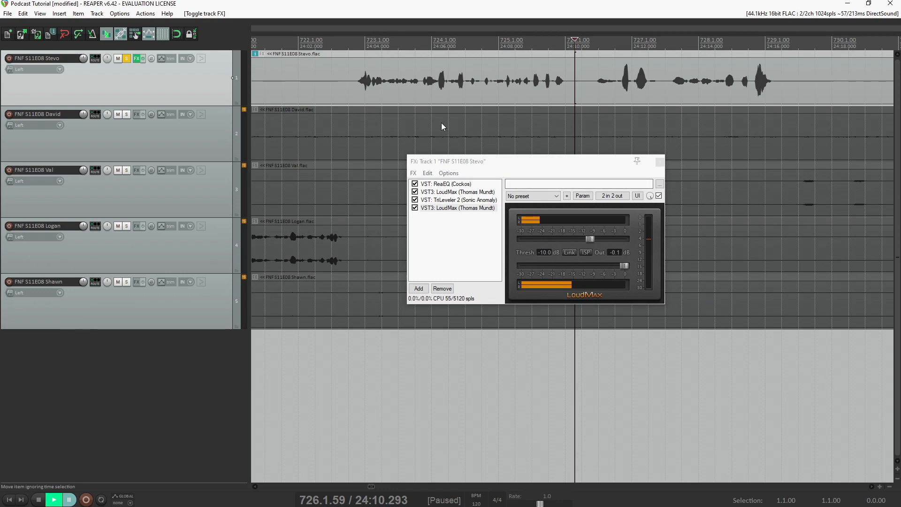
Compare track 1's sound with ReaEQ off and on by toggling it while playing from about 24:03
{"action": "left_click", "coordinate": [357, 43]}
{"action": "left_click", "coordinate": [414, 183]}
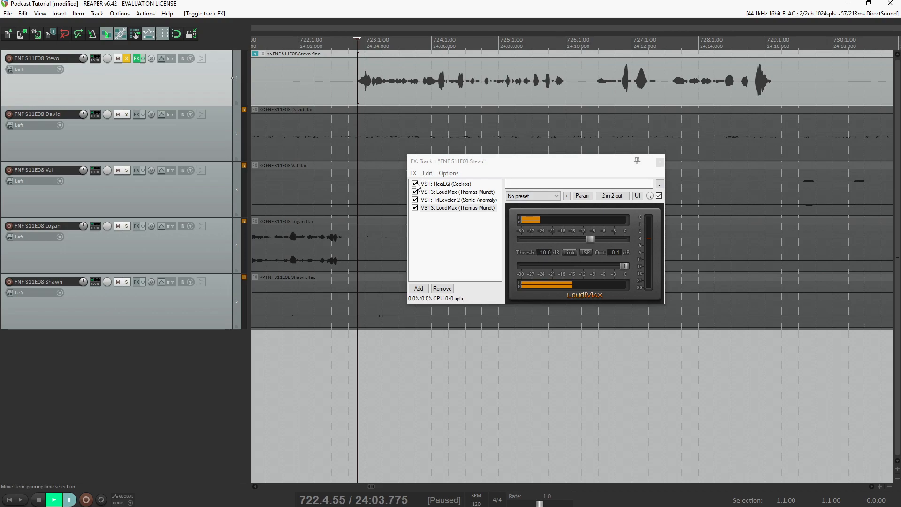
{"action": "left_click", "coordinate": [361, 43]}
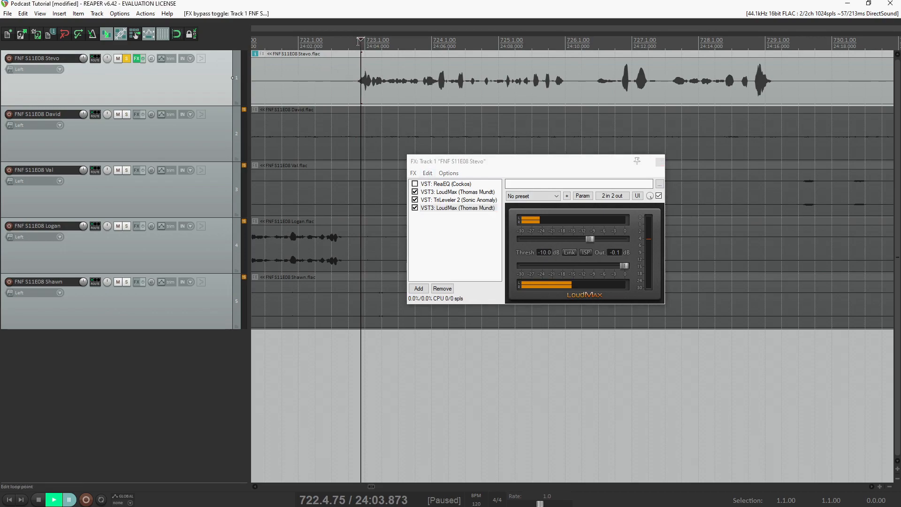
{"action": "key", "text": "space"}
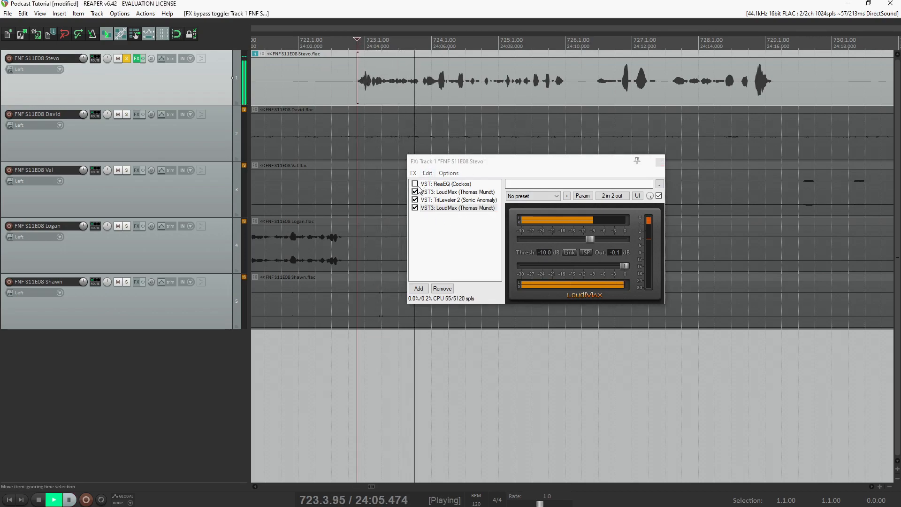
{"action": "left_click", "coordinate": [414, 184]}
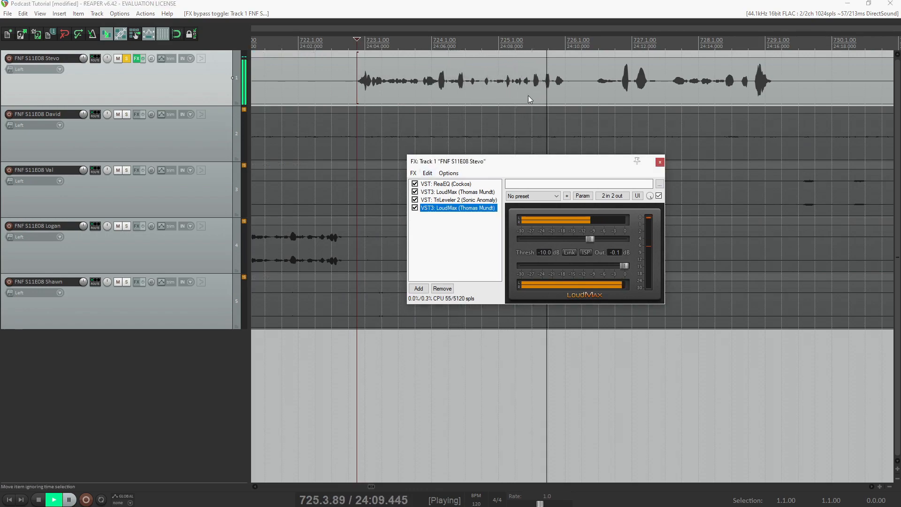
Pause the playback of track 1, close its effects window and turn off its solo
{"action": "key", "text": "ctrl+space"}
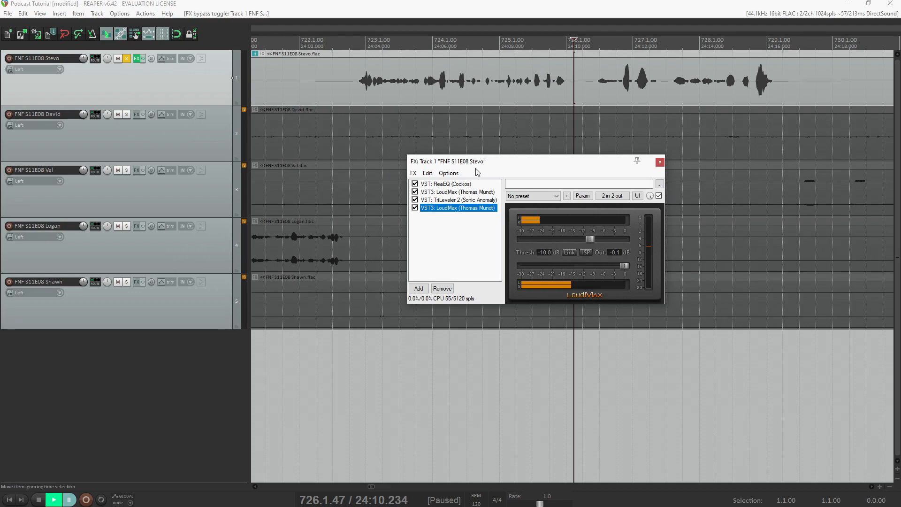
{"action": "left_click", "coordinate": [137, 58]}
{"action": "left_click", "coordinate": [127, 58]}
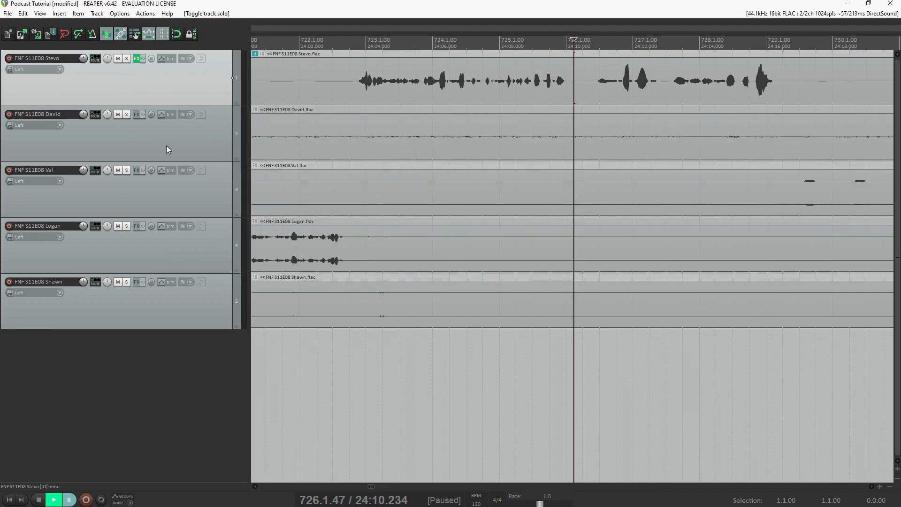
Apply the saved "Tutorial Podcast Voice Track FX Chain" to tracks 2 and 3
{"action": "right_click", "coordinate": [139, 114]}
{"action": "mouse_move", "coordinate": [176, 167]}
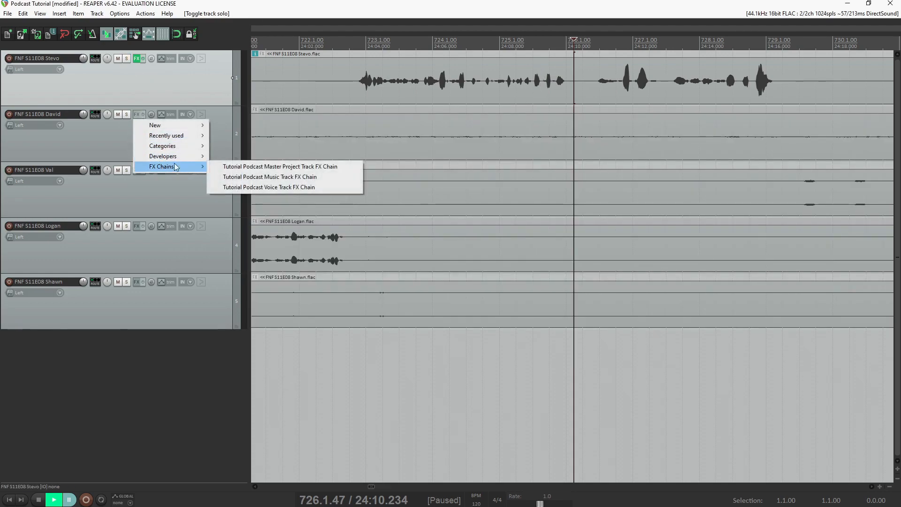
{"action": "left_click", "coordinate": [269, 187]}
{"action": "key", "text": "Escape"}
{"action": "right_click", "coordinate": [137, 170]}
{"action": "mouse_move", "coordinate": [164, 222]}
{"action": "left_click", "coordinate": [268, 242]}
{"action": "key", "text": "Escape"}
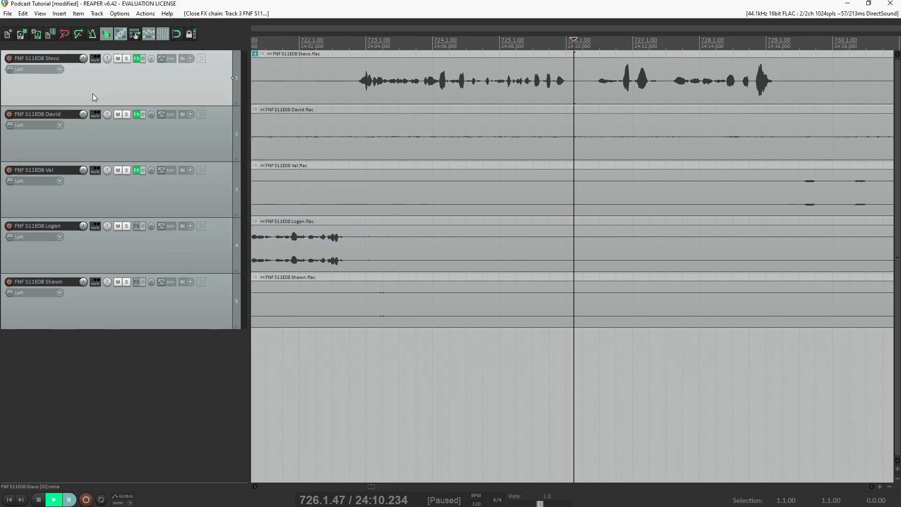
Apply the saved "Tutorial Podcast Voice Track FX Chain" to tracks 4 and 5
{"action": "right_click", "coordinate": [137, 226]}
{"action": "mouse_move", "coordinate": [192, 278]}
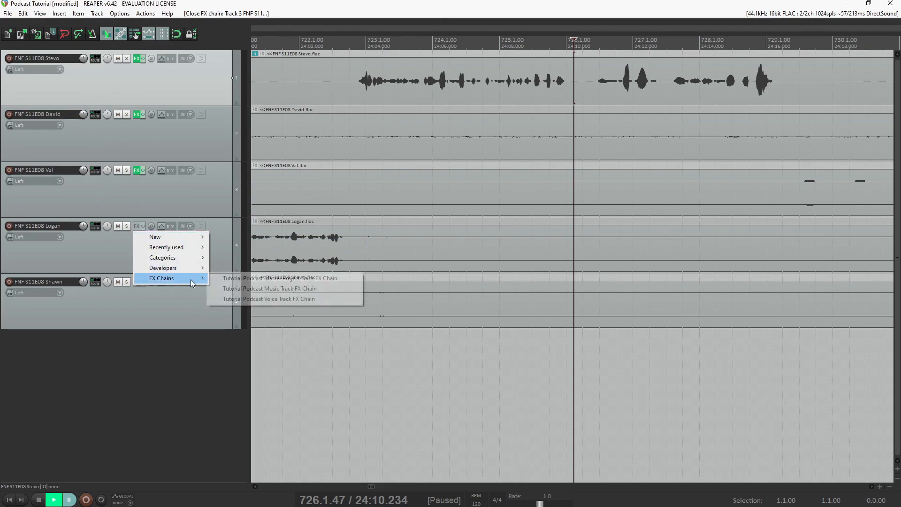
{"action": "left_click", "coordinate": [241, 298]}
{"action": "key", "text": "Escape"}
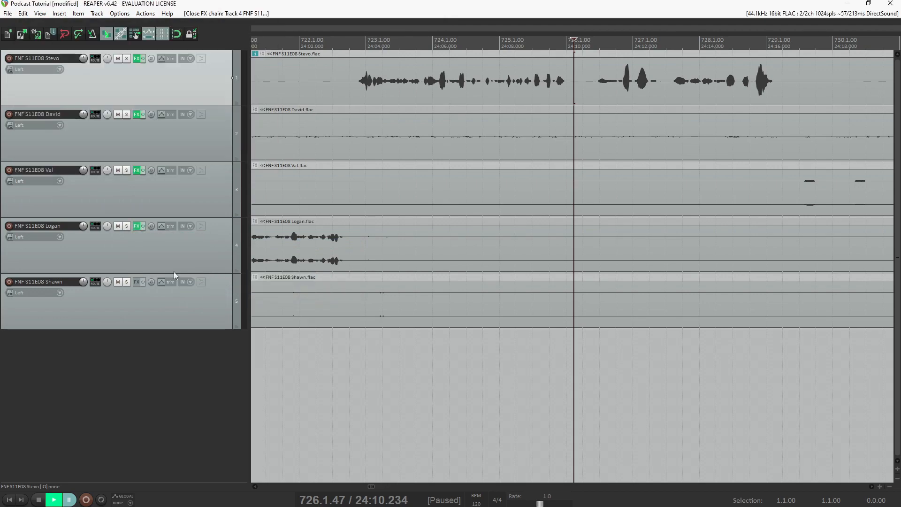
{"action": "right_click", "coordinate": [137, 281]}
{"action": "mouse_move", "coordinate": [164, 333]}
{"action": "left_click", "coordinate": [244, 354]}
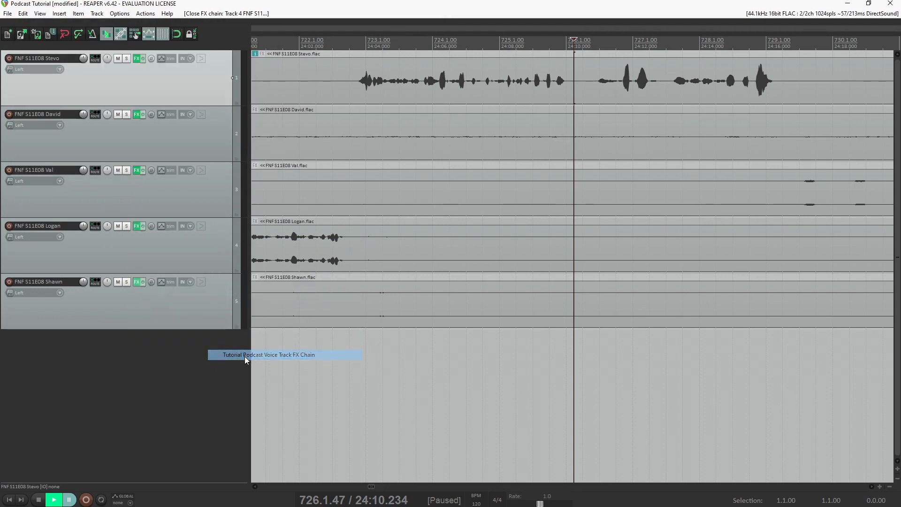
{"action": "key", "text": "Escape"}
Examine the track waveforms around 24:00 for a passage where track 2 contains only quiet background noise
{"action": "scroll", "coordinate": [398, 187], "scroll_direction": "down", "scroll_amount": 4}
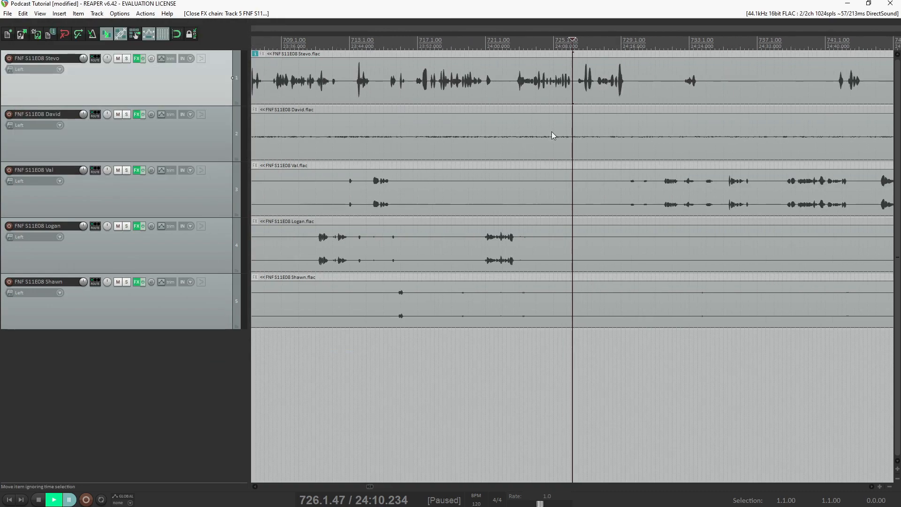
{"action": "left_click", "coordinate": [477, 137]}
{"action": "scroll", "coordinate": [579, 135], "scroll_direction": "down", "scroll_amount": 3}
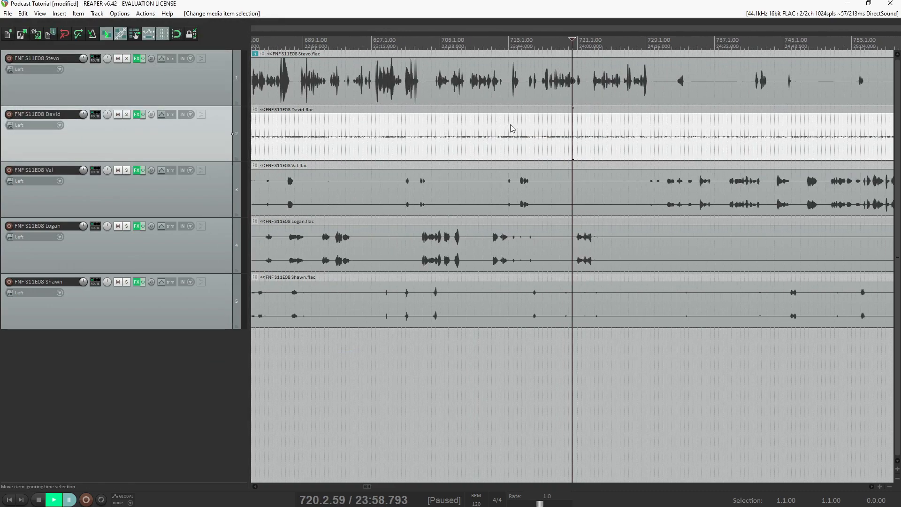
{"action": "scroll", "coordinate": [601, 150], "scroll_direction": "down", "scroll_amount": 2}
{"action": "scroll", "coordinate": [580, 144], "scroll_direction": "down", "scroll_amount": 3}
{"action": "left_click", "coordinate": [589, 133]}
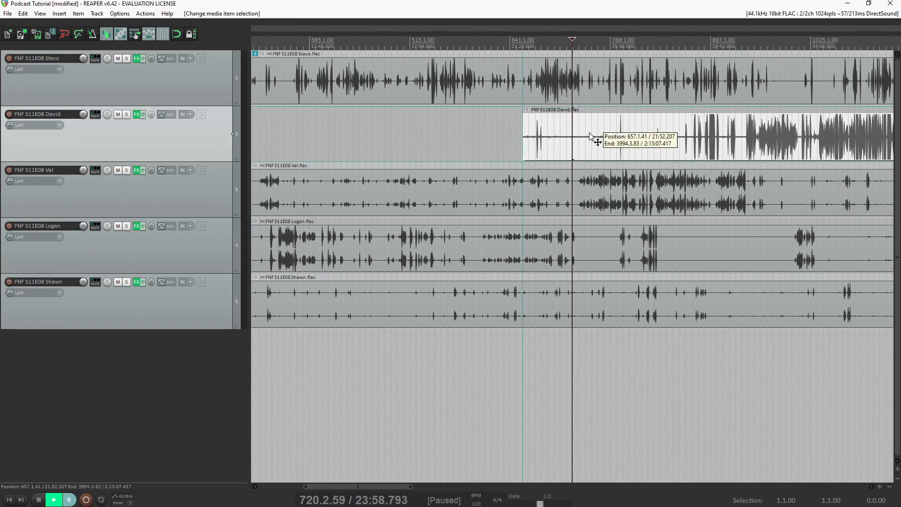
{"action": "scroll", "coordinate": [598, 145], "scroll_direction": "up", "scroll_amount": 5}
{"action": "scroll", "coordinate": [598, 145], "scroll_direction": "up", "scroll_amount": 3}
{"action": "left_click", "coordinate": [357, 138]}
{"action": "scroll", "coordinate": [413, 155], "scroll_direction": "up", "scroll_amount": 4}
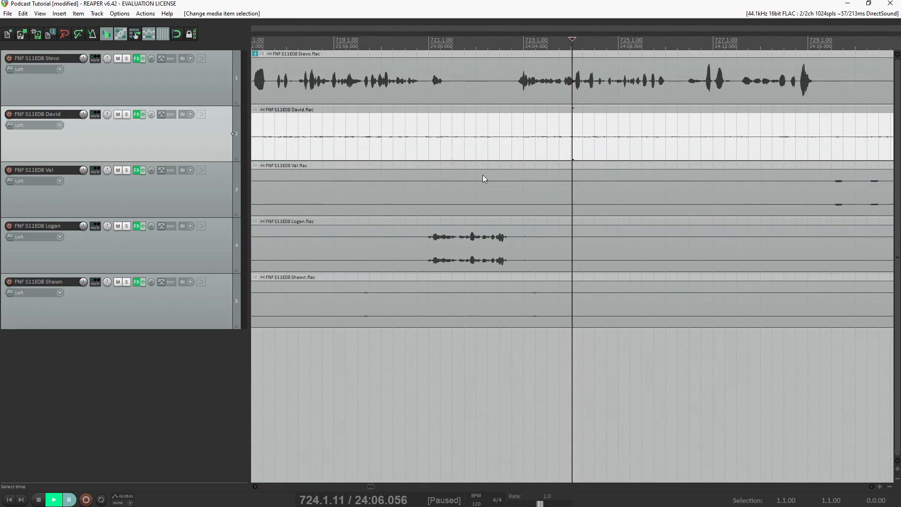
{"action": "left_click", "coordinate": [507, 190]}
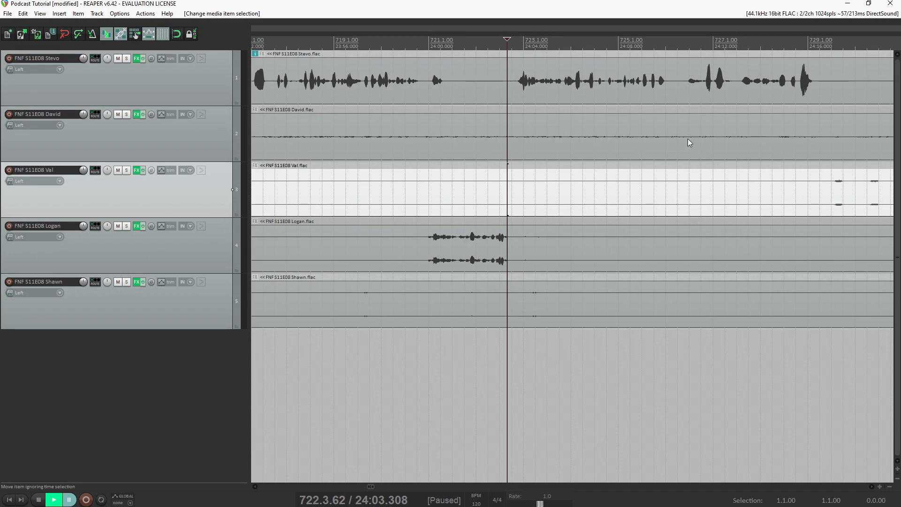
Open TriLeveler 2 on track 2, then solo the track and play its quiet passage to check the gate
{"action": "left_click", "coordinate": [136, 114]}
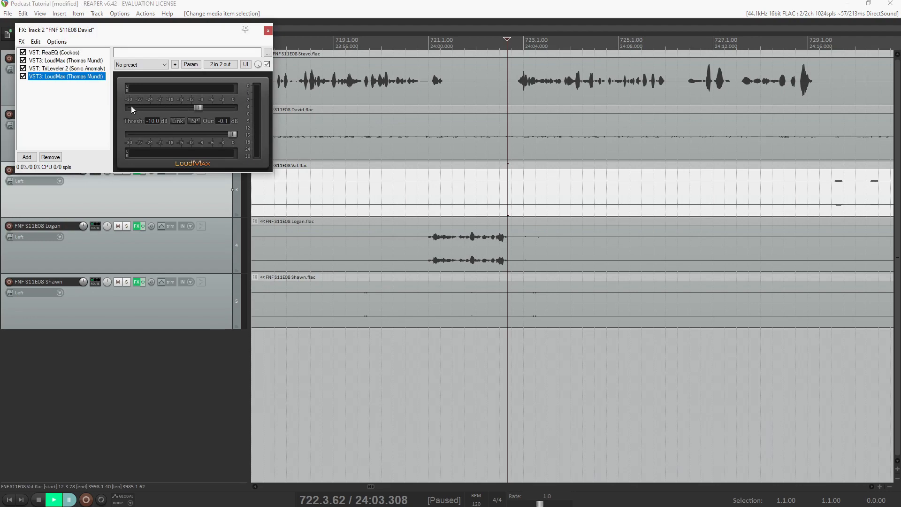
{"action": "left_click", "coordinate": [83, 69]}
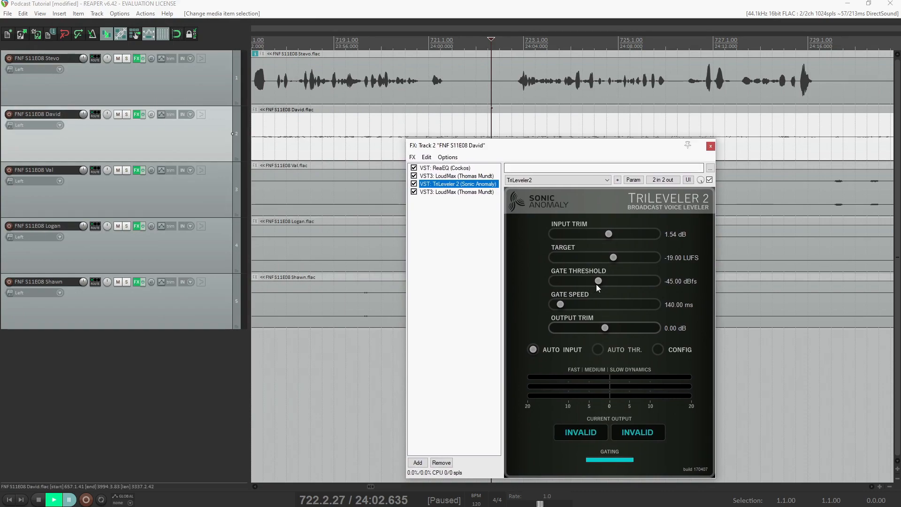
{"action": "left_click", "coordinate": [127, 114]}
{"action": "left_click", "coordinate": [379, 43]}
{"action": "key", "text": "space"}
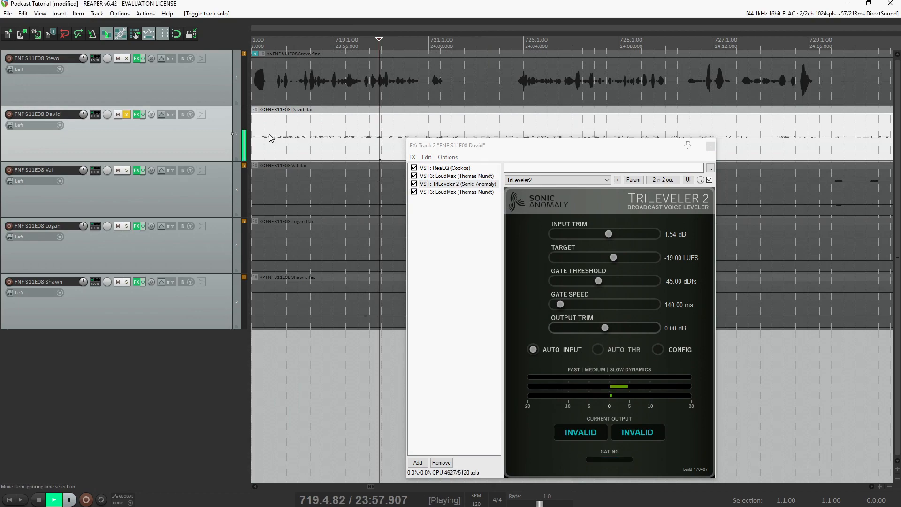
{"action": "key", "text": "space"}
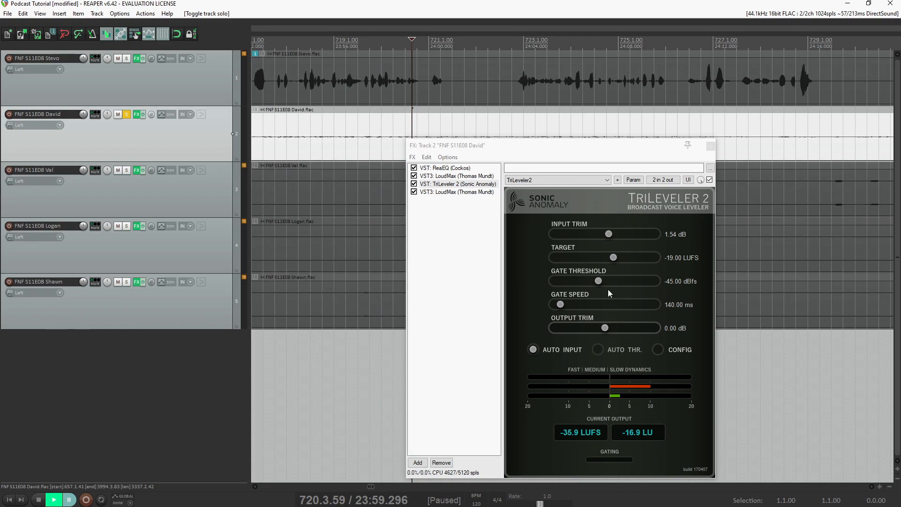
Try a TriLeveler 2 gate threshold of -35 dBfs on track 2 and play the quiet passage again
{"action": "left_click_drag", "start_coordinate": [598, 283], "coordinate": [609, 279]}
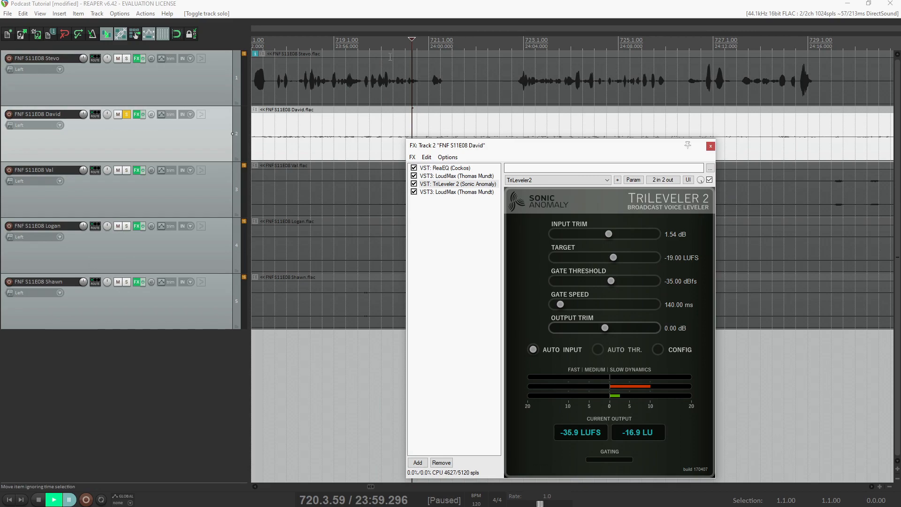
{"action": "left_click", "coordinate": [353, 39]}
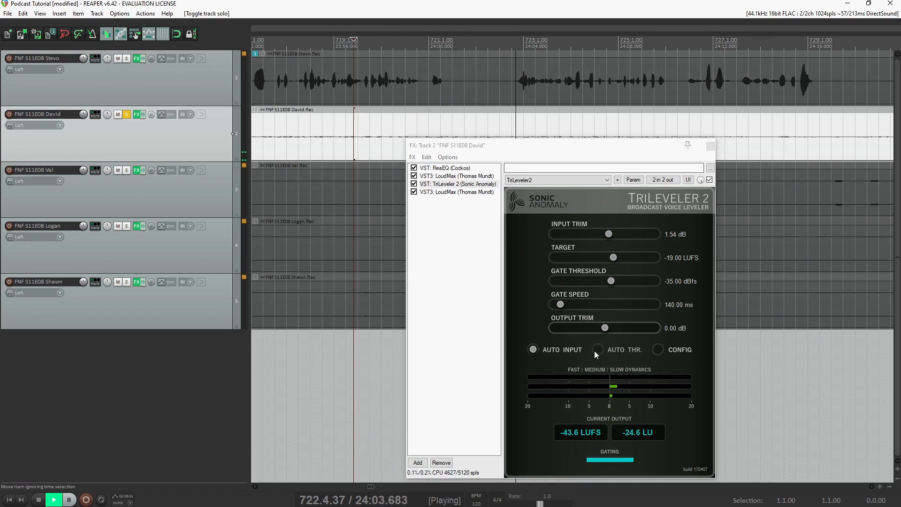
{"action": "key", "text": "ctrl+space"}
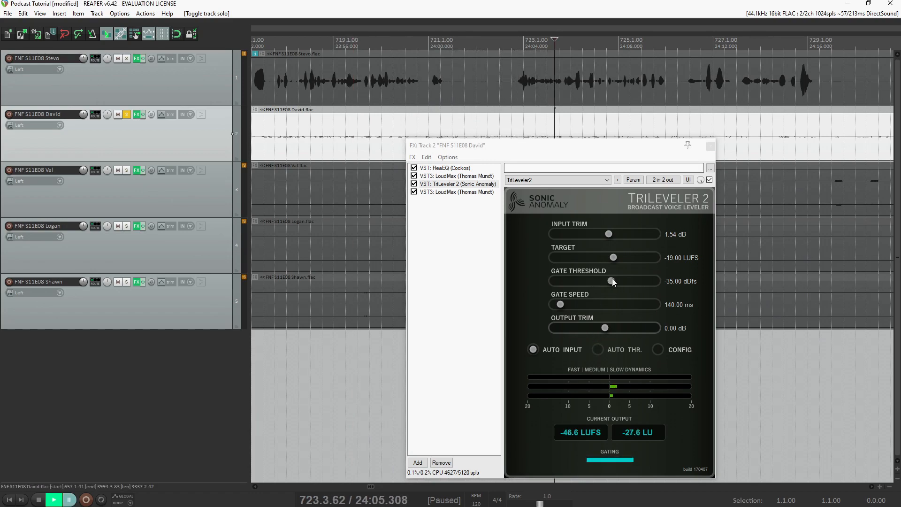
Set track 2's TriLeveler 2 gate threshold to -32 dBfs, test it by playback and close the effects window
{"action": "left_click_drag", "start_coordinate": [612, 279], "coordinate": [614, 280]}
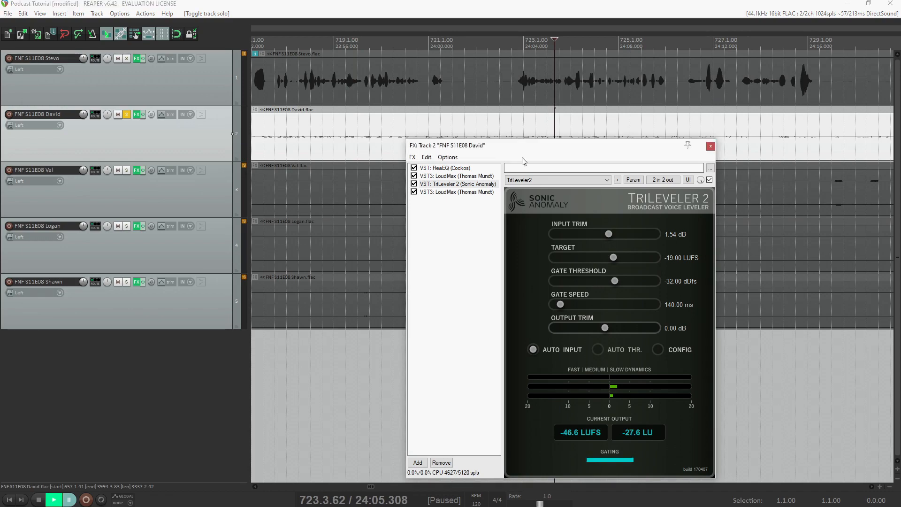
{"action": "left_click", "coordinate": [432, 46]}
{"action": "key", "text": "space"}
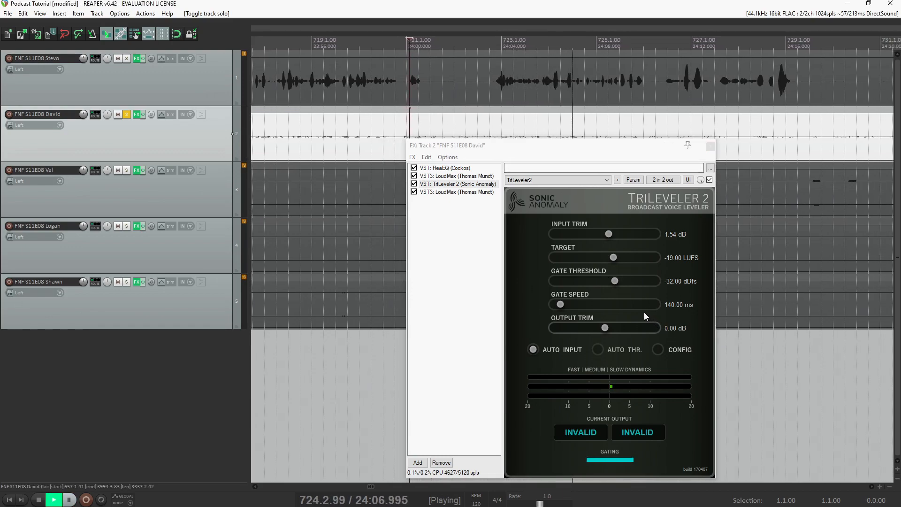
{"action": "key", "text": "ctrl+space"}
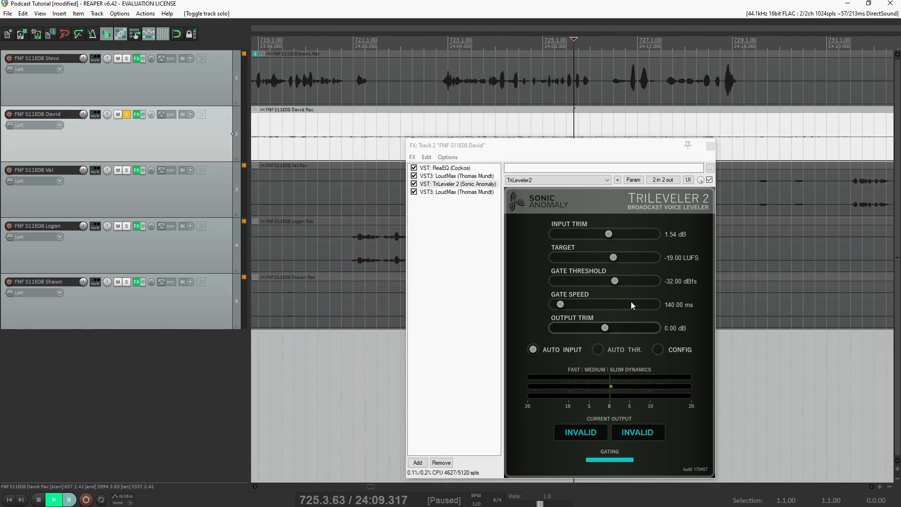
{"action": "left_click", "coordinate": [710, 145]}
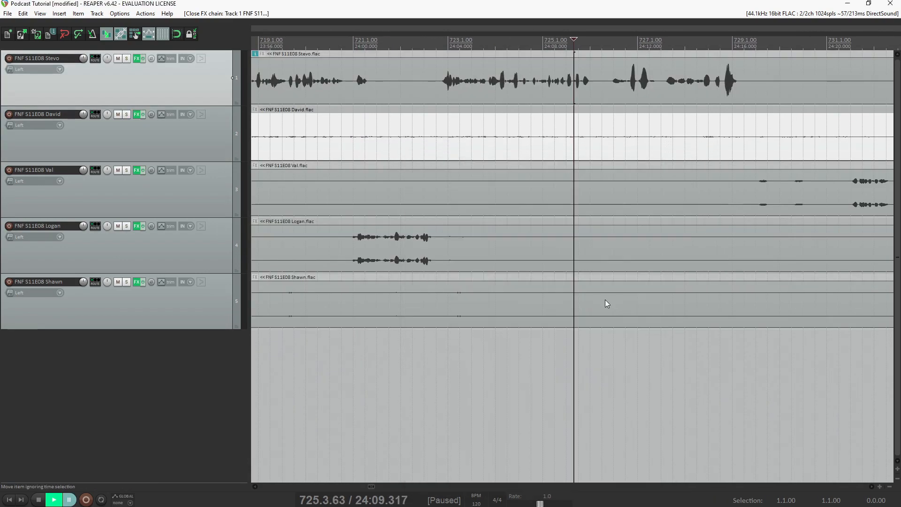
Raise the TriLeveler 2 gate threshold on track 3 and set it to -40 dBfs on track 4
{"action": "left_click", "coordinate": [136, 170]}
{"action": "left_click", "coordinate": [50, 70]}
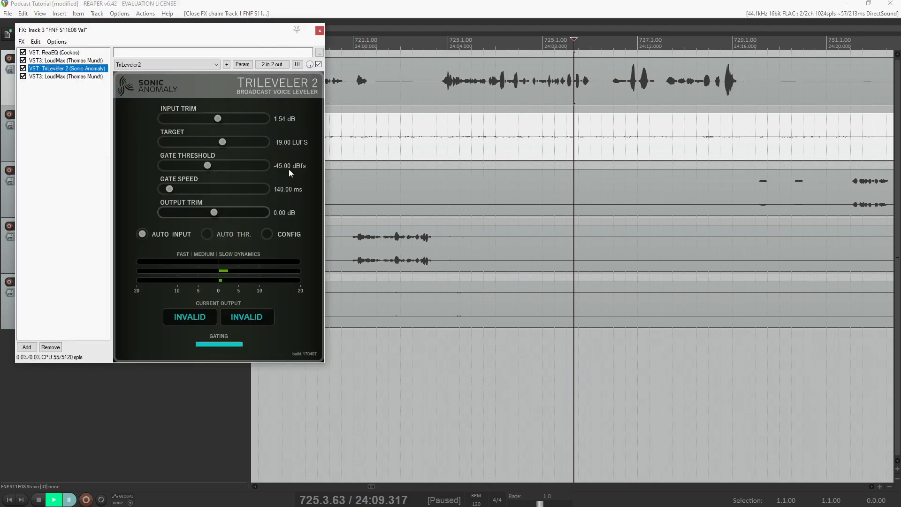
{"action": "left_click_drag", "start_coordinate": [207, 166], "coordinate": [209, 164]}
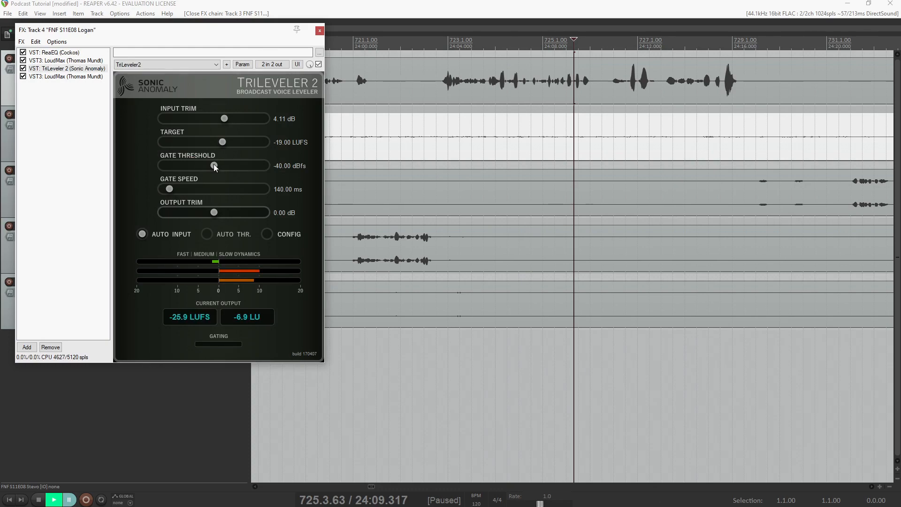
{"action": "key", "text": "Escape"}
Set the TriLeveler 2 gate threshold on track 5 to about -41 dBfs and close its effects window
{"action": "left_click", "coordinate": [136, 282]}
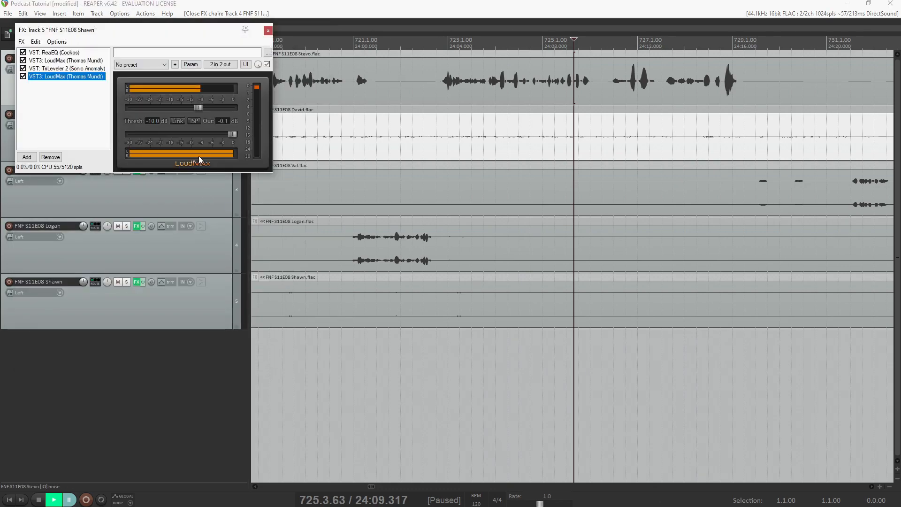
{"action": "left_click", "coordinate": [78, 70]}
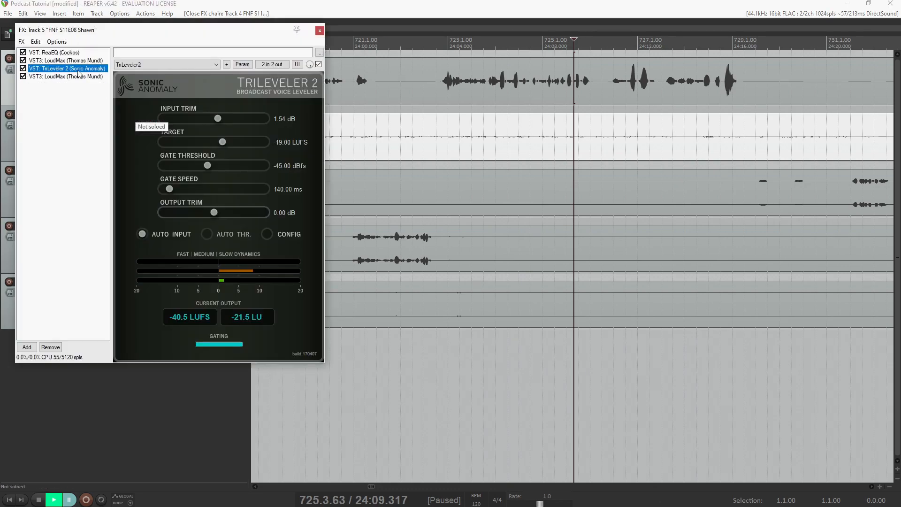
{"action": "left_click", "coordinate": [207, 166]}
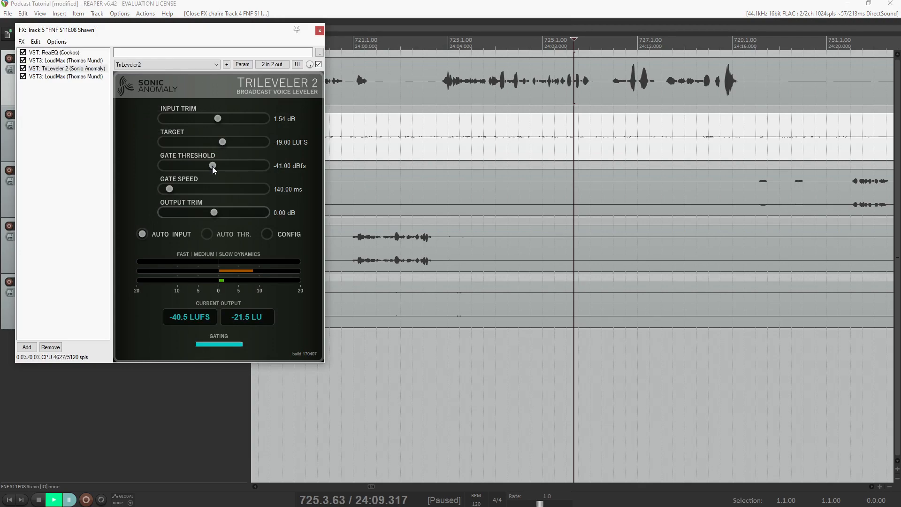
{"action": "key", "text": "Escape"}
Return the edit cursor to the start of the project and save the project
{"action": "left_click", "coordinate": [561, 400]}
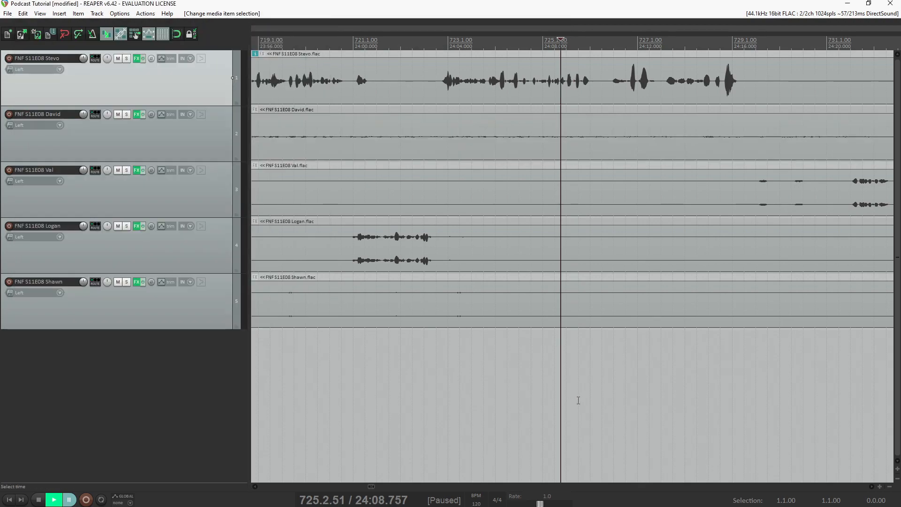
{"action": "key", "text": "Home"}
{"action": "scroll", "coordinate": [690, 379], "scroll_direction": "down", "scroll_amount": 15}
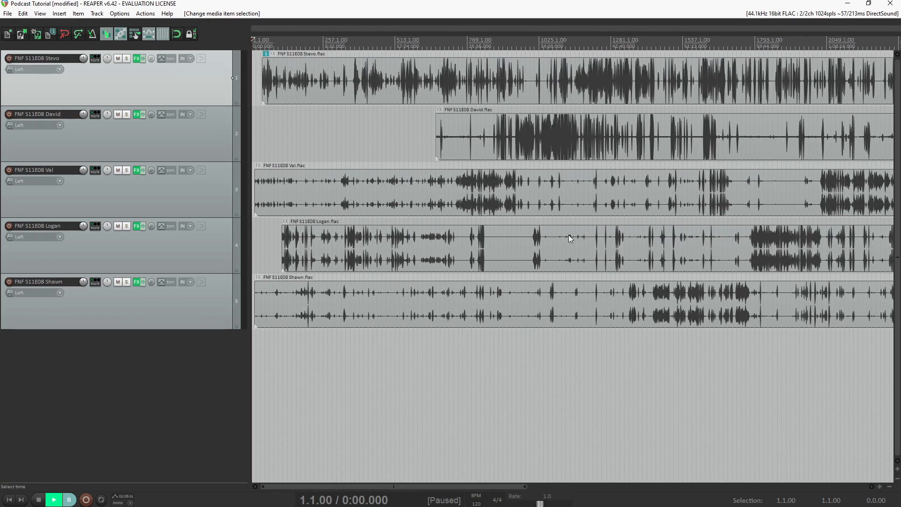
{"action": "key", "text": "ctrl+s"}
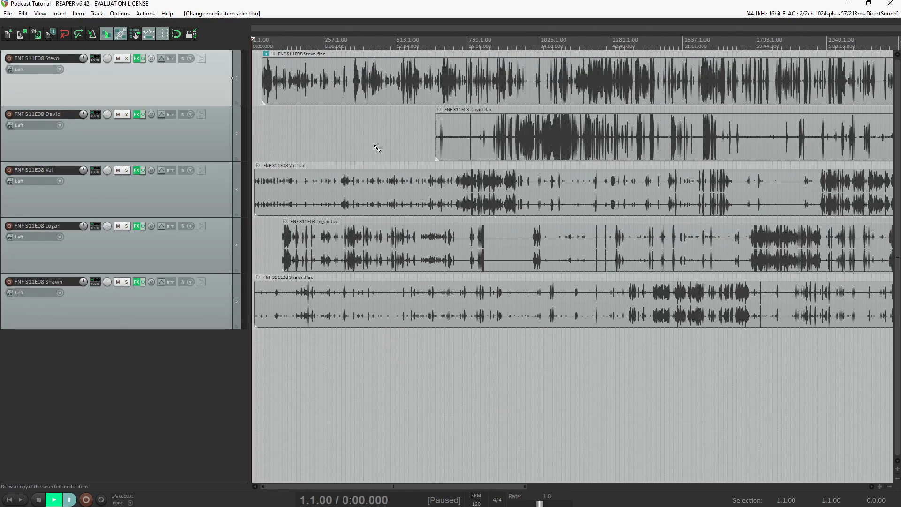
Play the unsoloed tracks from about 33:16, where the speakers alternate, to check how the processed voices sound together
{"action": "left_click", "coordinate": [598, 281]}
{"action": "scroll", "coordinate": [683, 319], "scroll_direction": "up", "scroll_amount": 5}
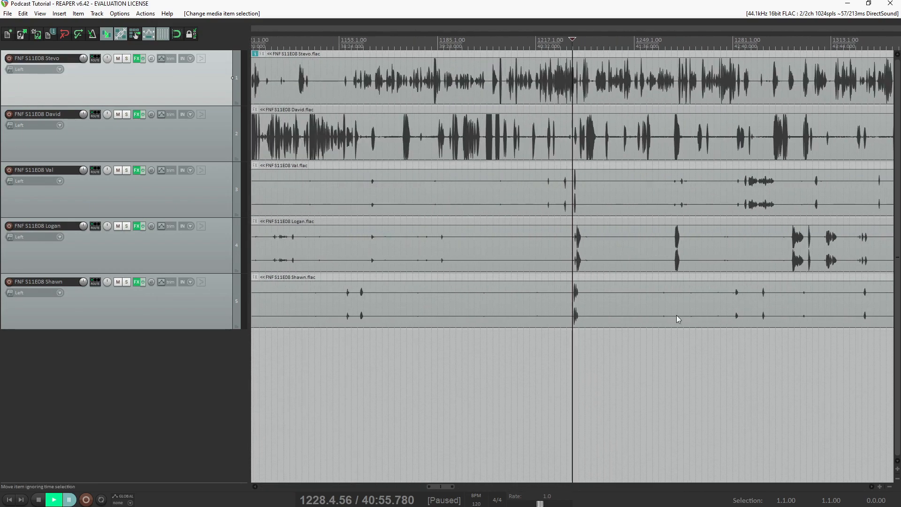
{"action": "left_click", "coordinate": [392, 349]}
{"action": "scroll", "coordinate": [403, 348], "scroll_direction": "up", "scroll_amount": 3}
{"action": "left_click", "coordinate": [358, 356]}
{"action": "scroll", "coordinate": [469, 364], "scroll_direction": "up", "scroll_amount": 2}
{"action": "key", "text": "space"}
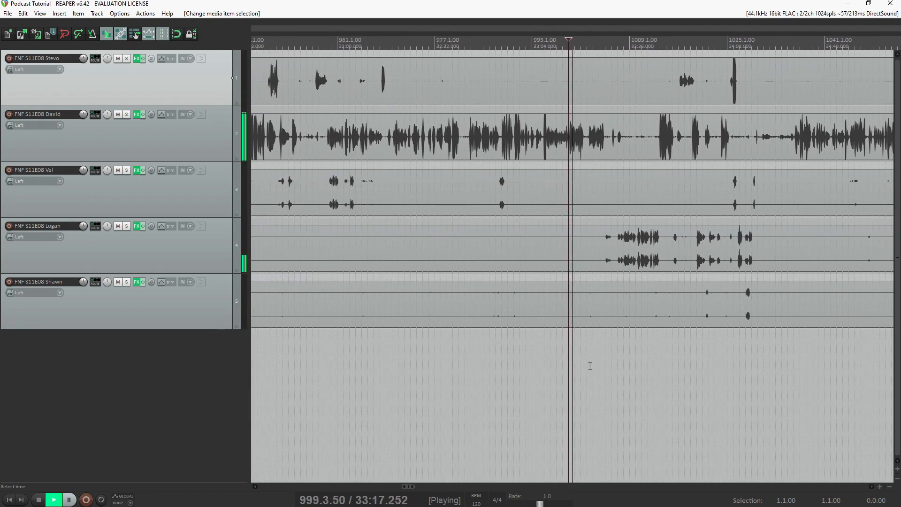
{"action": "scroll", "coordinate": [590, 366], "scroll_direction": "up", "scroll_amount": 8}
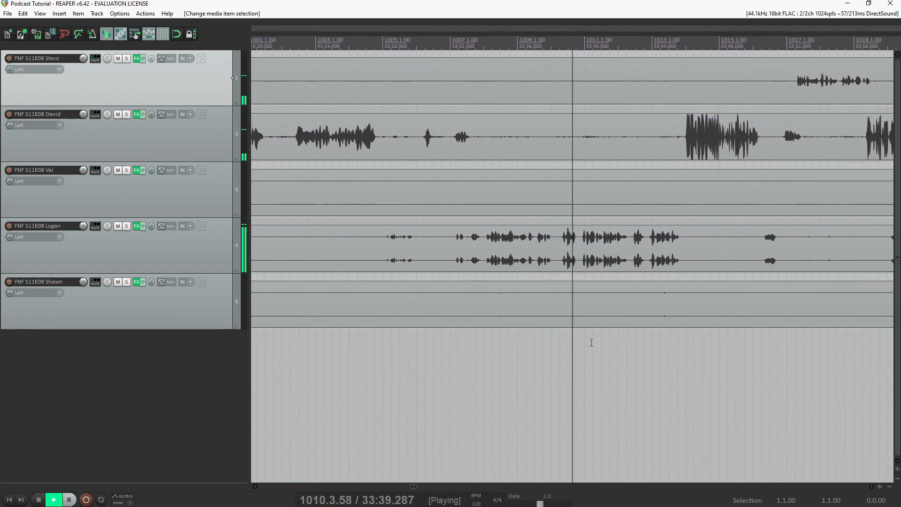
{"action": "key", "text": "ctrl+space"}
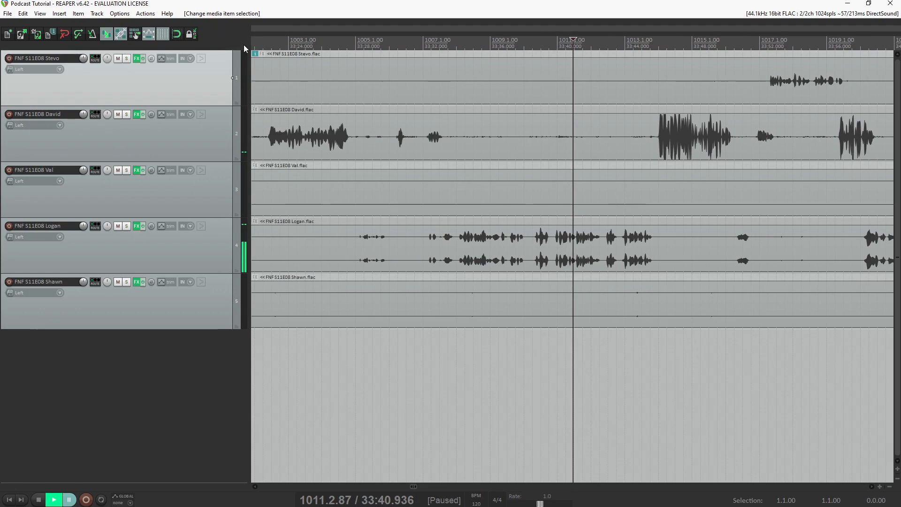
Set the TriLeveler 2 gate threshold on track 2 to -28 dBfs and close its effects window
{"action": "key", "text": "f"}
{"action": "left_click_drag", "start_coordinate": [612, 280], "coordinate": [619, 280]}
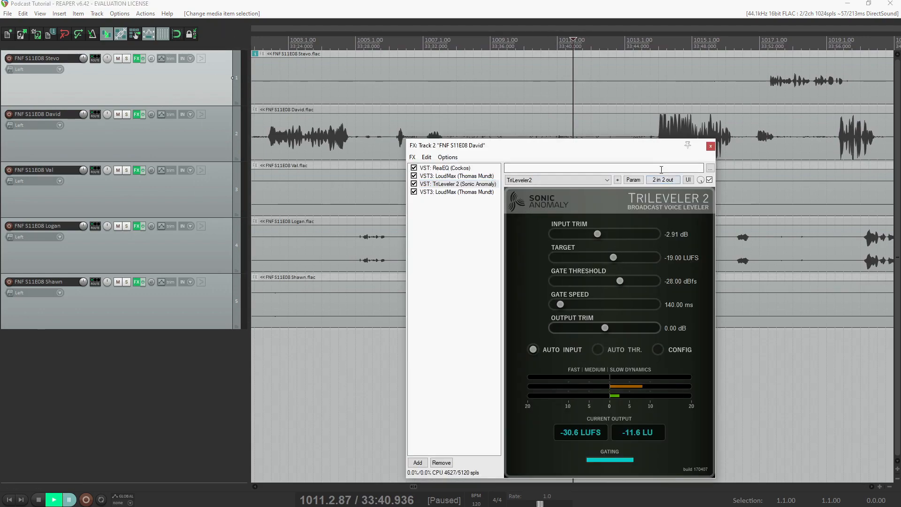
{"action": "key", "text": "Escape"}
Play the tracks from about 33:38 to check how track 2 sounds with the raised gate threshold
{"action": "left_click", "coordinate": [532, 140]}
{"action": "key", "text": "space"}
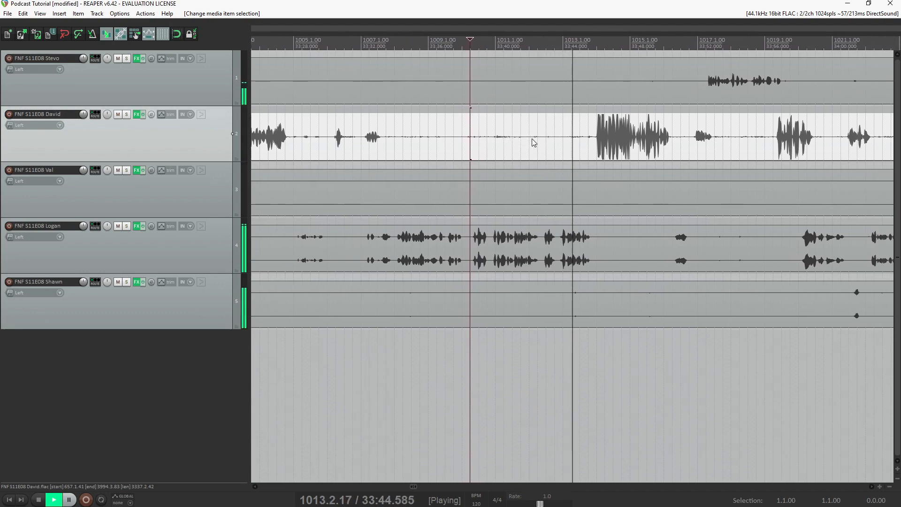
{"action": "key", "text": "Return"}
{"action": "scroll", "coordinate": [519, 204], "scroll_direction": "down", "scroll_amount": 10}
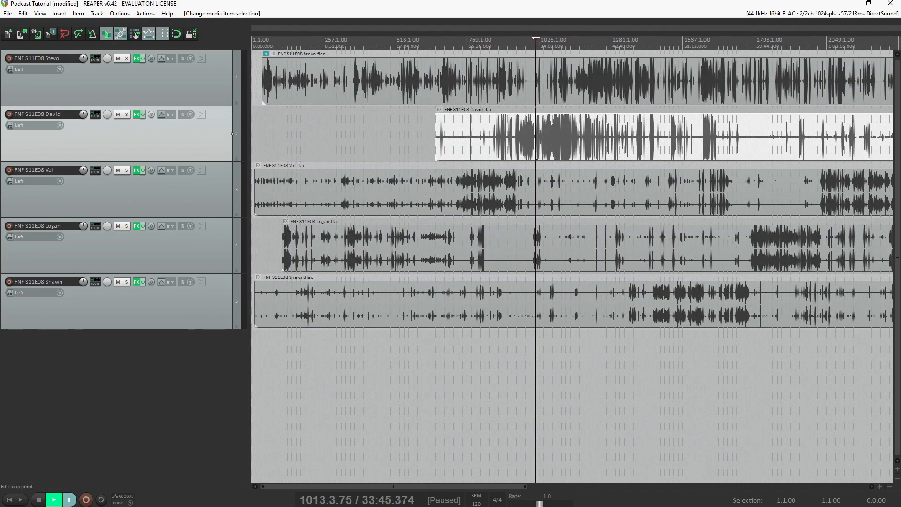
{"action": "key", "text": "ctrl+s"}
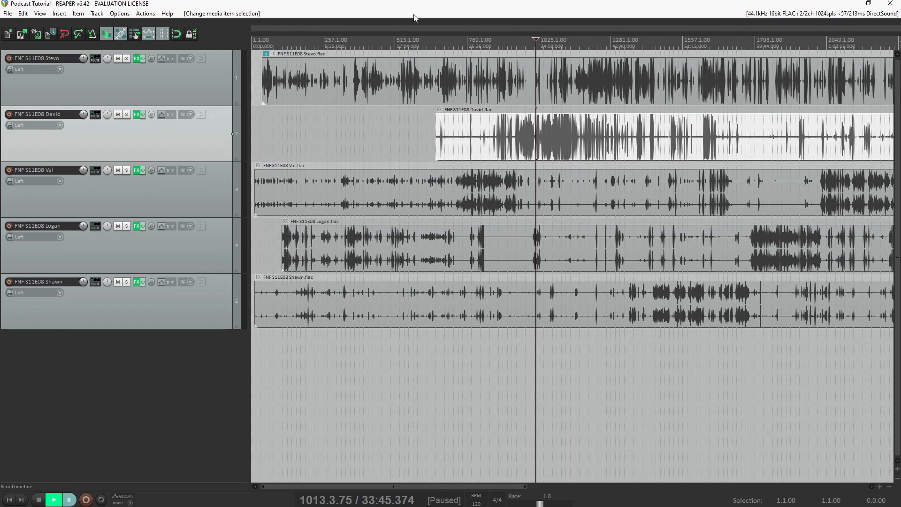
{"action": "left_click", "coordinate": [427, 90]}
{"action": "scroll", "coordinate": [665, 139], "scroll_direction": "down", "scroll_amount": 4}
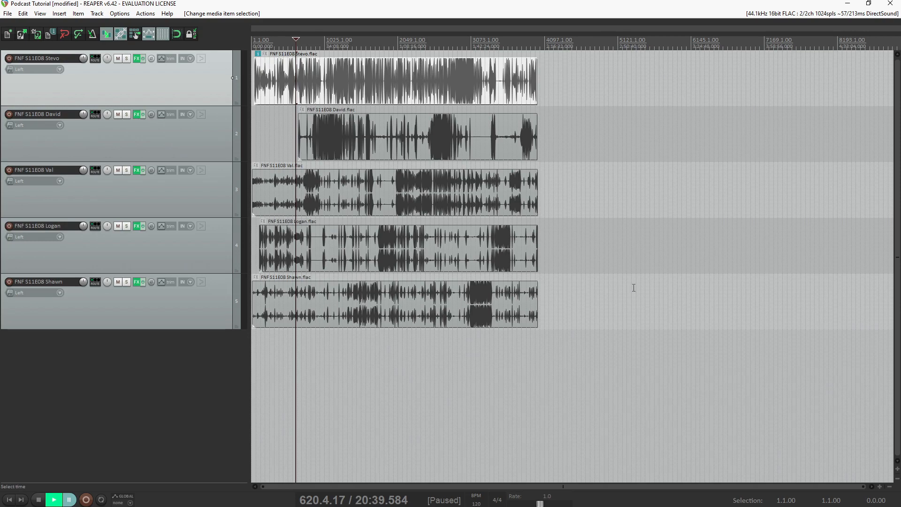
{"action": "left_click_drag", "start_coordinate": [603, 360], "coordinate": [198, 196]}
{"action": "left_click_drag", "start_coordinate": [643, 400], "coordinate": [358, 3]}
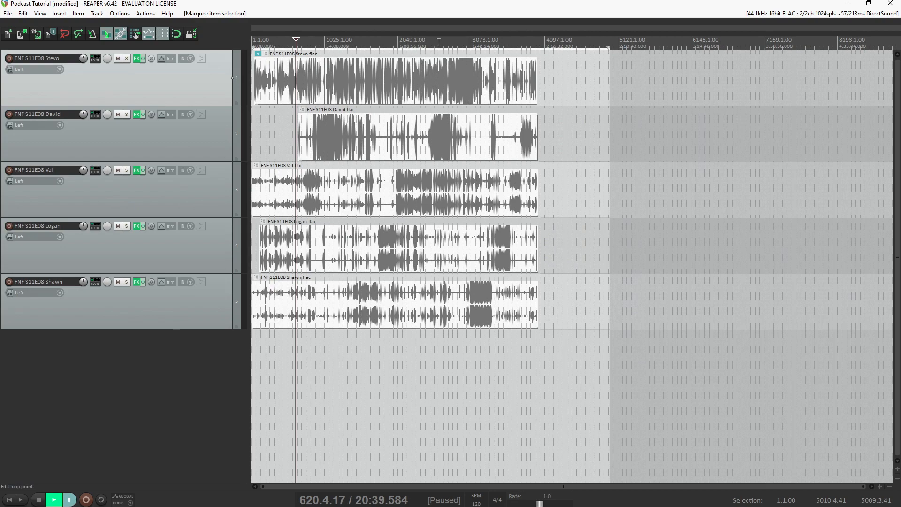
{"action": "right_click", "coordinate": [473, 39]}
{"action": "left_click", "coordinate": [490, 46]}
{"action": "scroll", "coordinate": [454, 224], "scroll_direction": "up", "scroll_amount": 5}
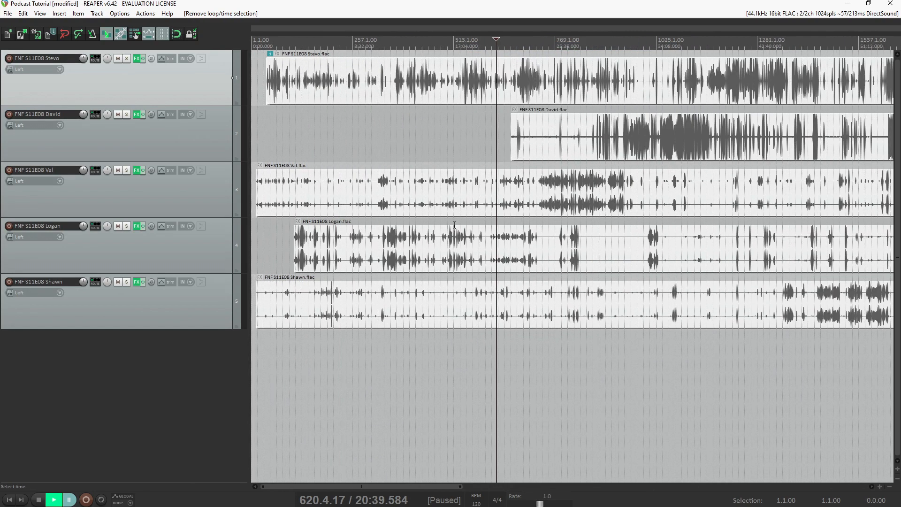
Start auto trim/split on the media item of track 1 and set the threshold to -13 dB
{"action": "left_click", "coordinate": [367, 75]}
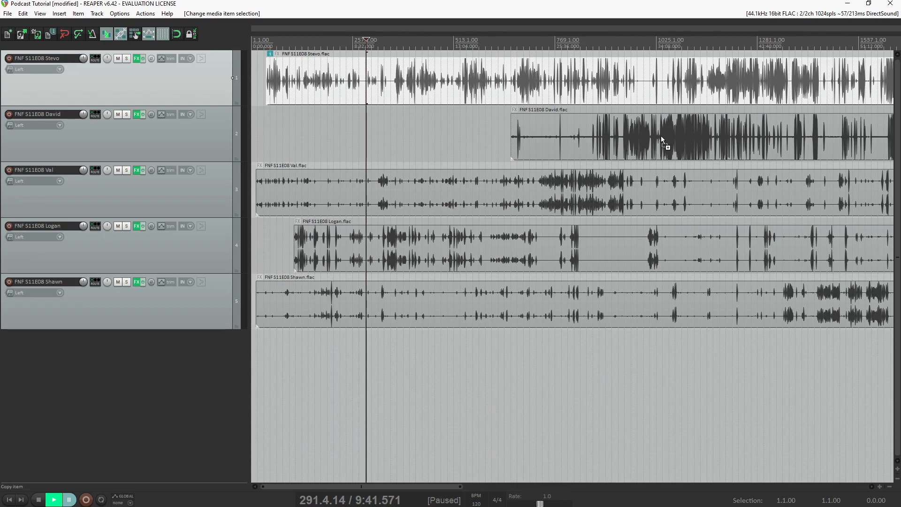
{"action": "key", "text": "ctrl+shift+d"}
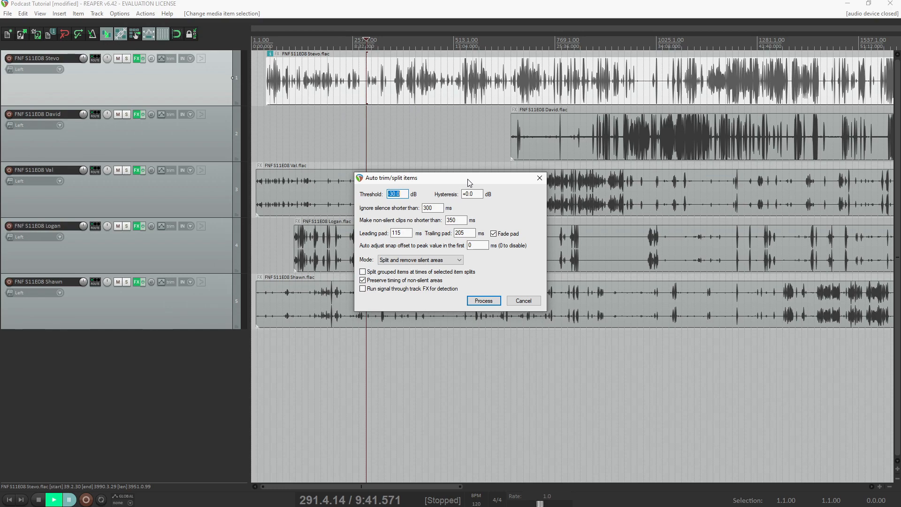
{"action": "type", "text": "-13"}
{"action": "key", "text": "Tab"}
{"action": "key", "text": "Tab"}
{"action": "key", "text": "Tab"}
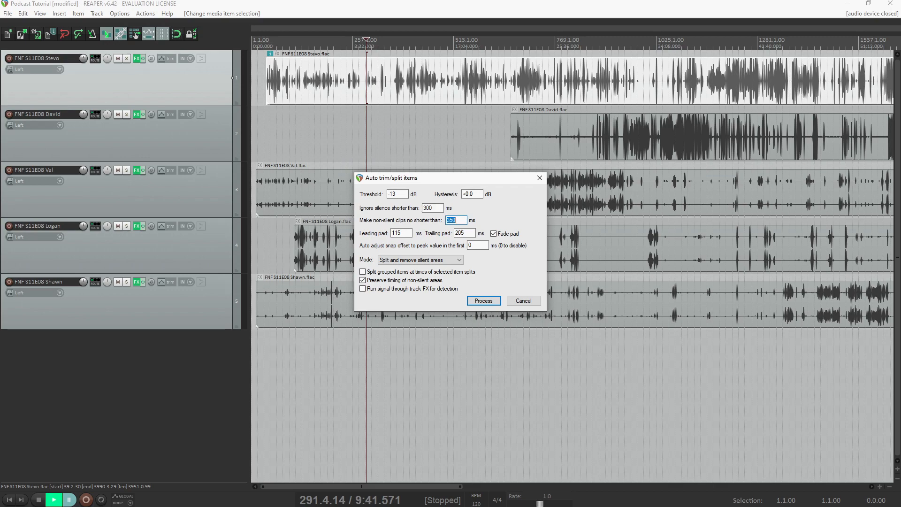
Set the leading pad to 100 ms and the trailing pad to 190 ms for the auto trim/split
{"action": "key", "text": "Tab"}
{"action": "type", "text": "100"}
{"action": "key", "text": "Tab"}
{"action": "type", "text": "190"}
{"action": "key", "text": "Tab"}
Enable running the signal through the track FX for detection and process the split of the track 1 item
{"action": "key", "text": "Tab"}
{"action": "key", "text": "Tab"}
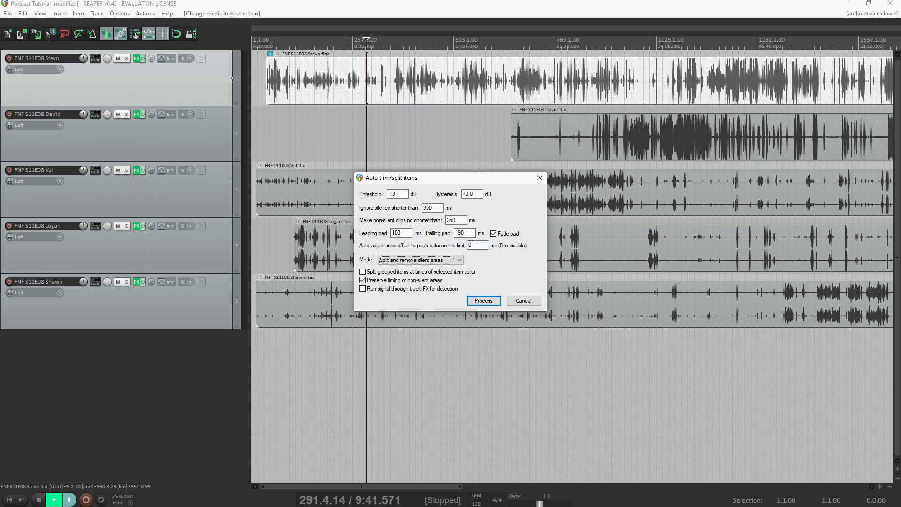
{"action": "key", "text": "Tab"}
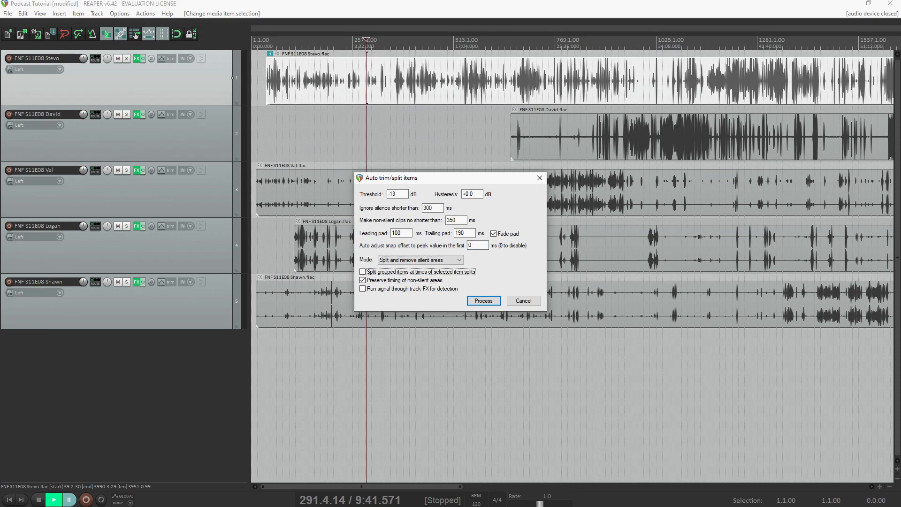
{"action": "key", "text": "Tab"}
{"action": "key", "text": "Tab"}
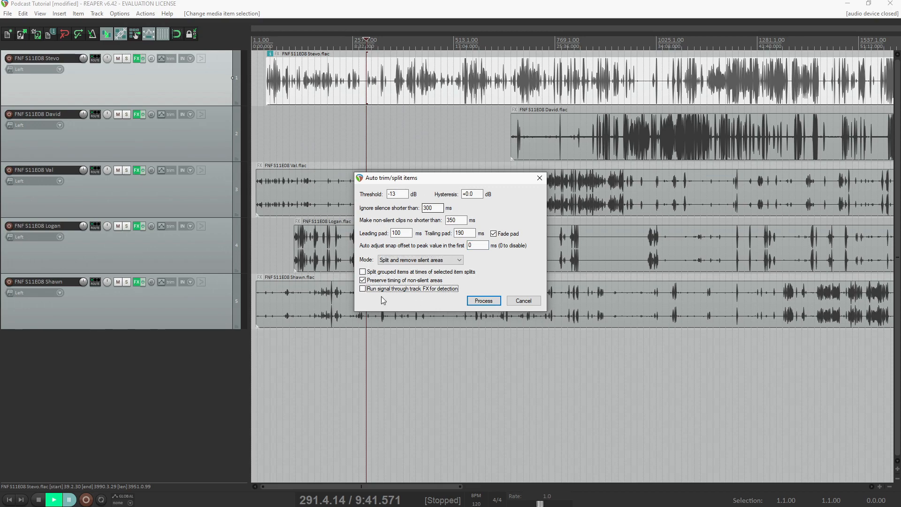
{"action": "left_click", "coordinate": [417, 289]}
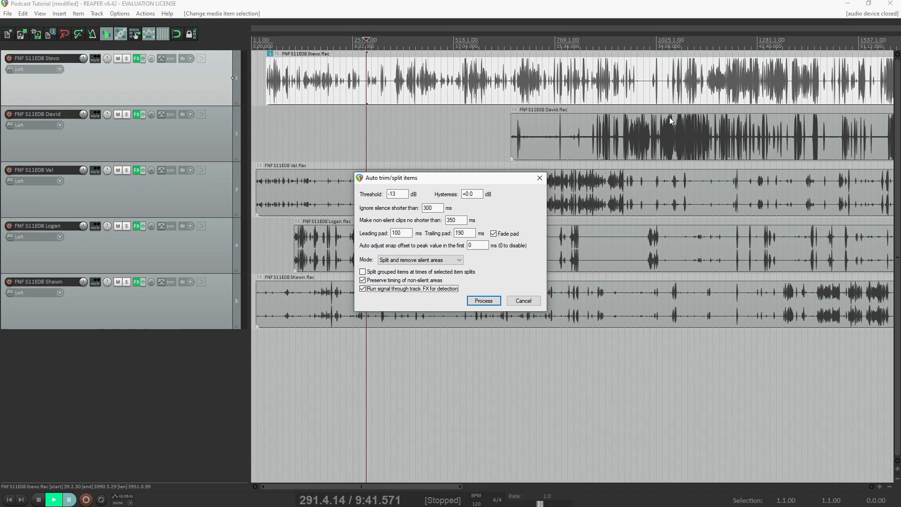
{"action": "left_click", "coordinate": [482, 302]}
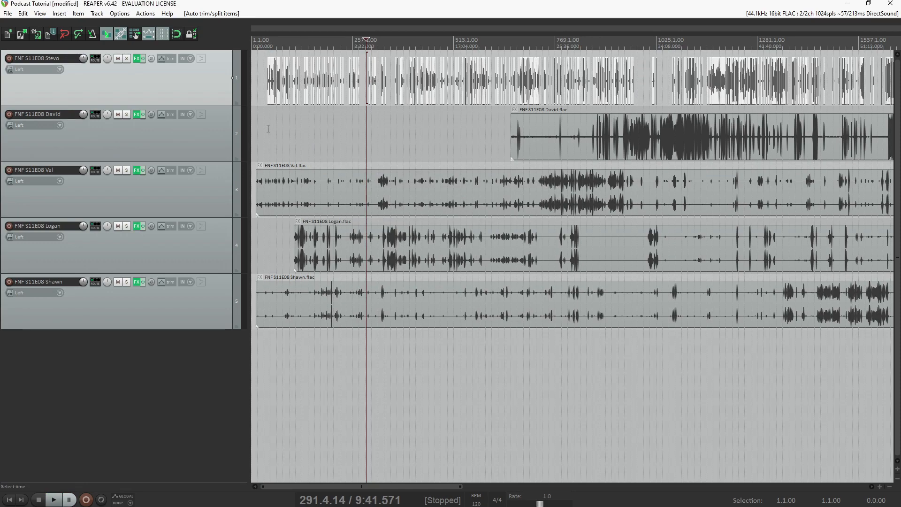
Check in the Project Bay's source media list how many instances the track 1 file has
{"action": "scroll", "coordinate": [527, 128], "scroll_direction": "down", "scroll_amount": 5}
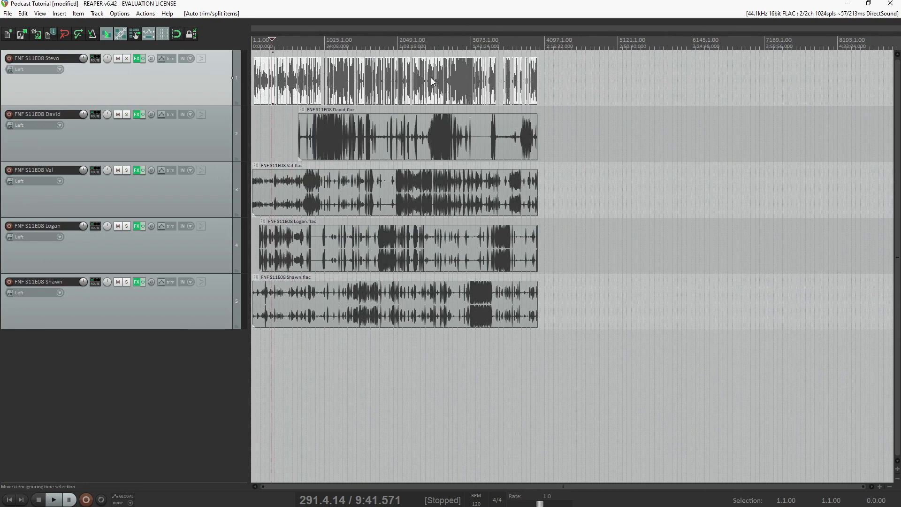
{"action": "key", "text": "ctrl+b"}
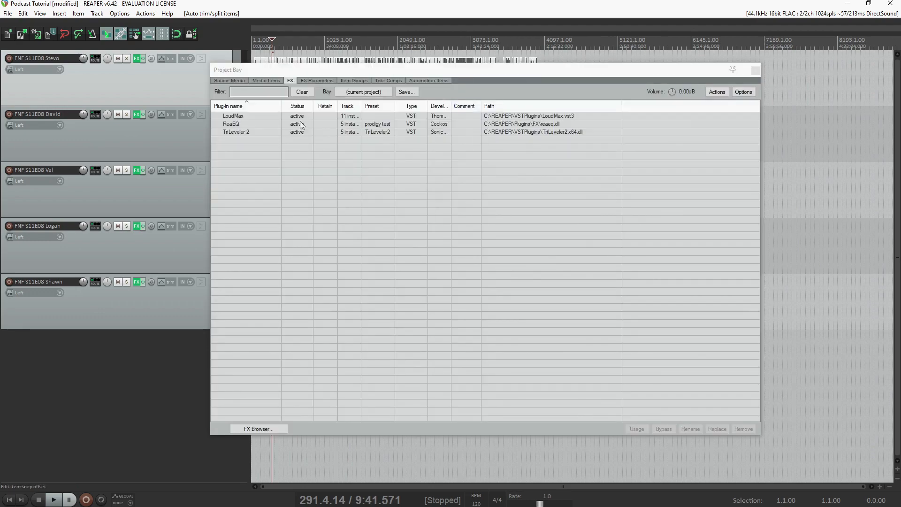
{"action": "left_click", "coordinate": [227, 81]}
{"action": "left_click", "coordinate": [262, 140]}
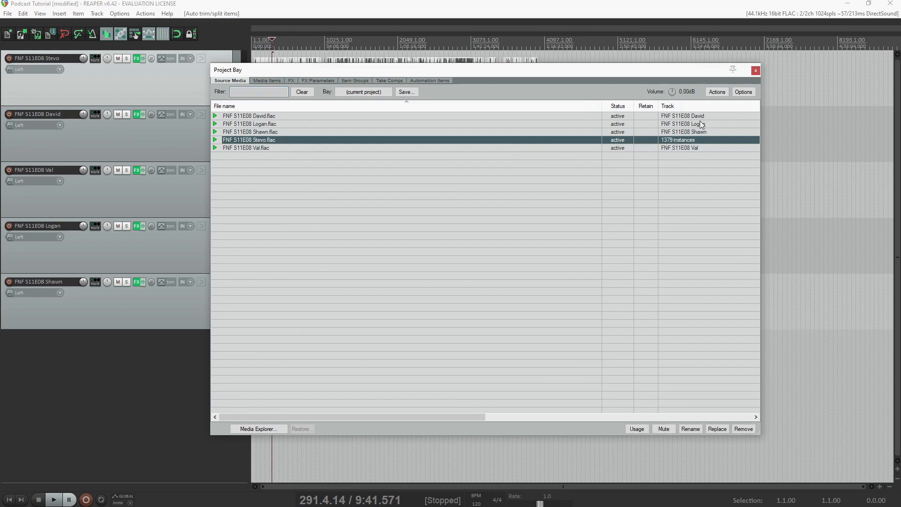
{"action": "key", "text": "Escape"}
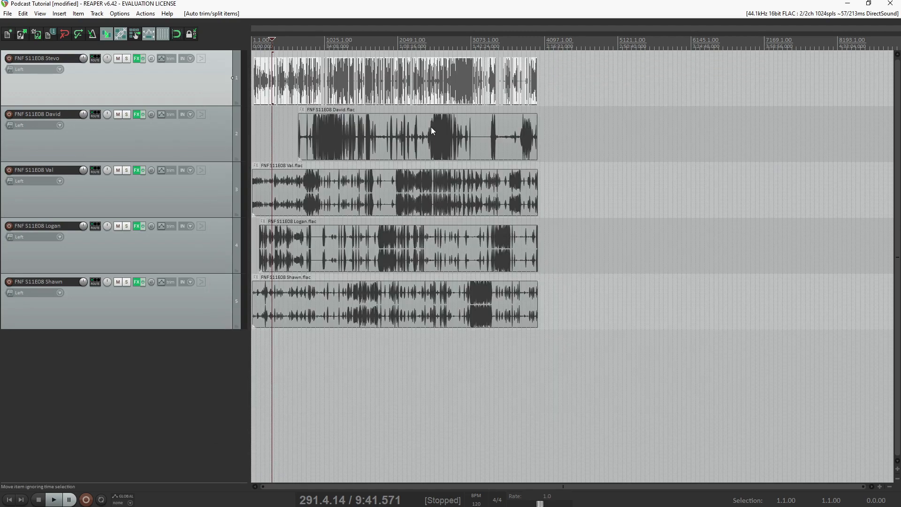
Inspect the split clips and their fades on track 1 around 9:52 and play that passage with the other tracks
{"action": "scroll", "coordinate": [441, 132], "scroll_direction": "up", "scroll_amount": 15}
{"action": "left_click", "coordinate": [747, 124]}
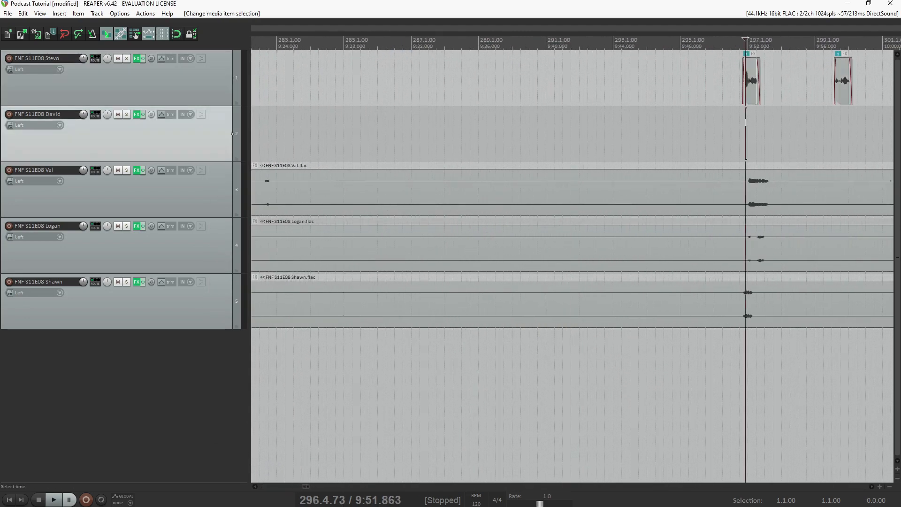
{"action": "scroll", "coordinate": [551, 137], "scroll_direction": "up", "scroll_amount": 5}
{"action": "scroll", "coordinate": [551, 136], "scroll_direction": "down", "scroll_amount": 4}
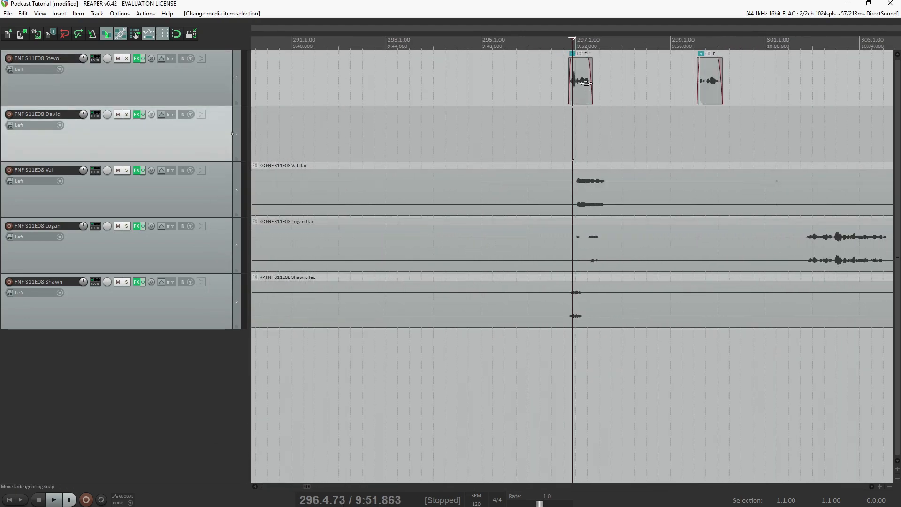
{"action": "left_click", "coordinate": [596, 96]}
{"action": "scroll", "coordinate": [592, 100], "scroll_direction": "up", "scroll_amount": 2}
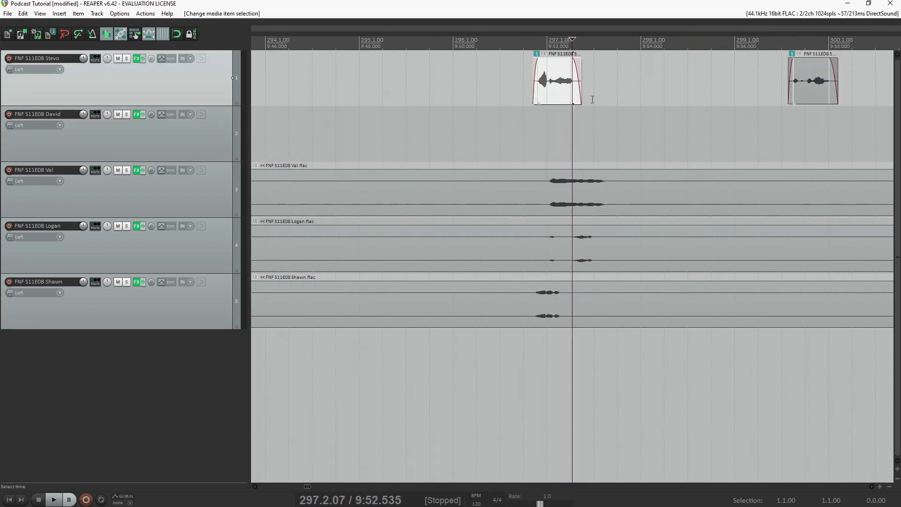
{"action": "left_click", "coordinate": [524, 127]}
{"action": "key", "text": "space"}
{"action": "scroll", "coordinate": [809, 126], "scroll_direction": "down", "scroll_amount": 3}
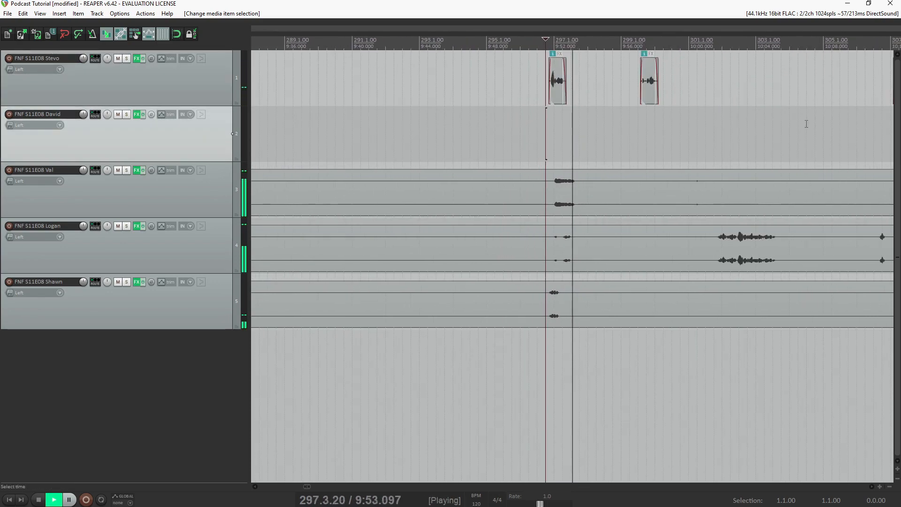
{"action": "key", "text": "ctrl+space"}
{"action": "scroll", "coordinate": [704, 125], "scroll_direction": "down", "scroll_amount": 8}
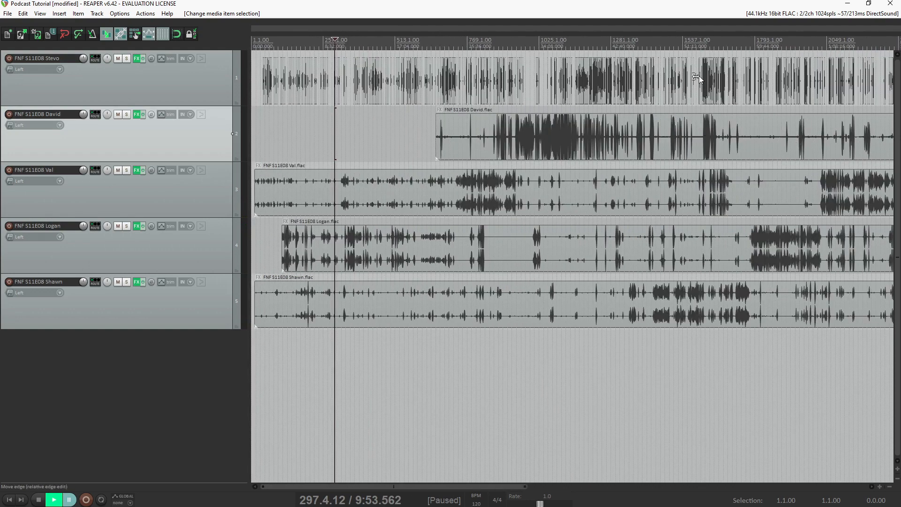
Examine the split clips and the removed silences on track 1 around 55:17
{"action": "left_click", "coordinate": [718, 79]}
{"action": "scroll", "coordinate": [725, 99], "scroll_direction": "up", "scroll_amount": 10}
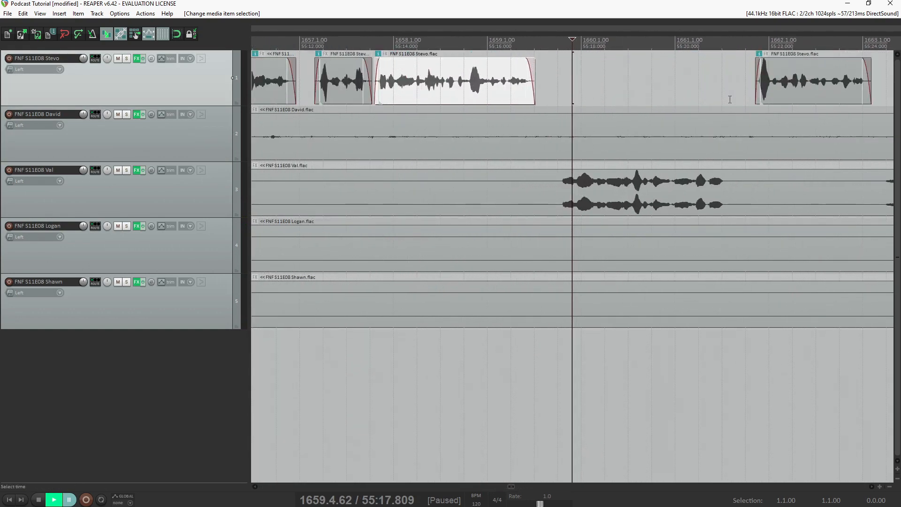
{"action": "scroll", "coordinate": [571, 133], "scroll_direction": "down", "scroll_amount": 10}
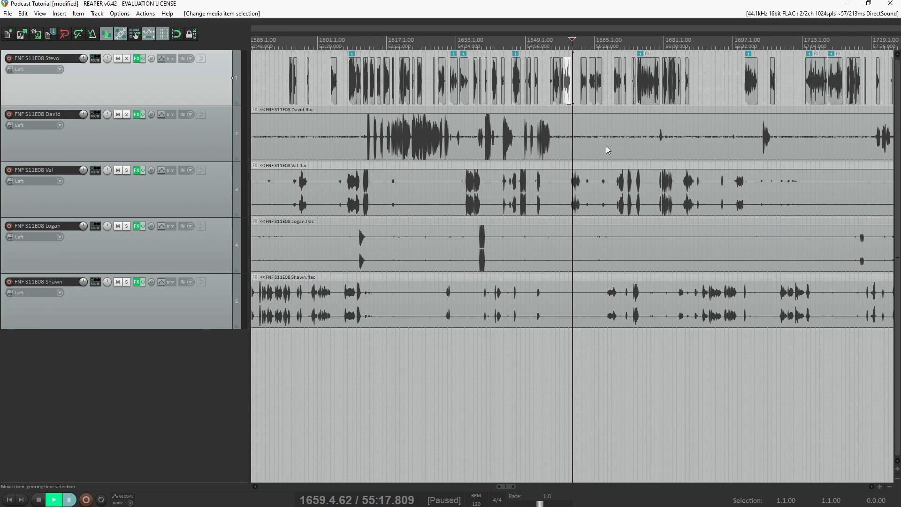
Split the items on tracks 2 to 5 and remove their silent areas using the same auto trim/split settings
{"action": "scroll", "coordinate": [609, 141], "scroll_direction": "down", "scroll_amount": 8}
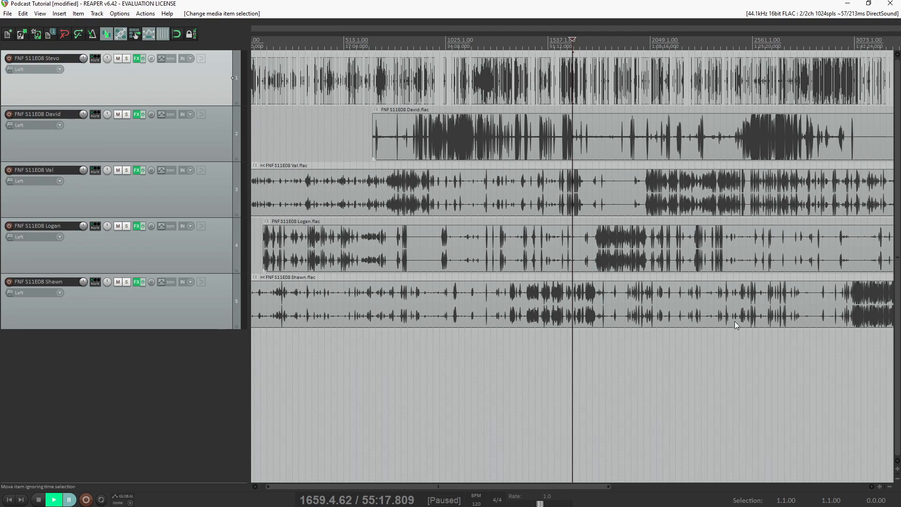
{"action": "left_click_drag", "start_coordinate": [705, 363], "coordinate": [569, 123]}
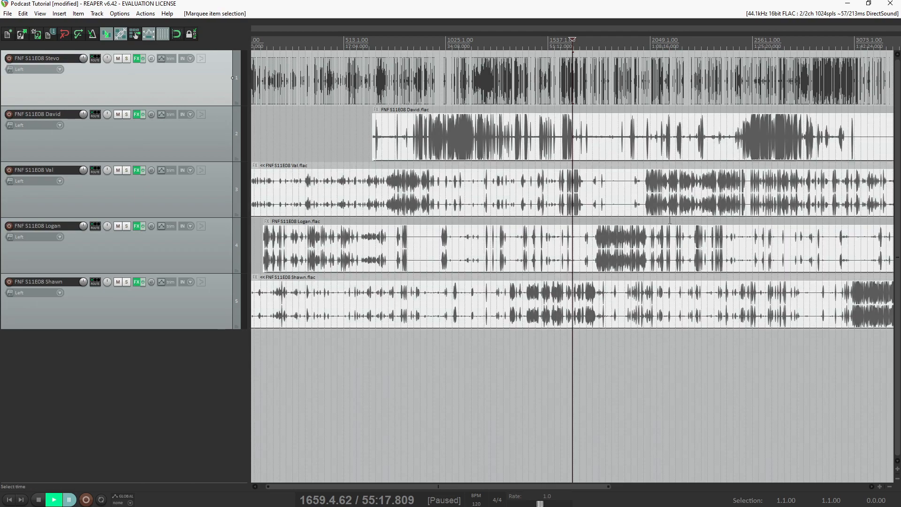
{"action": "key", "text": "d"}
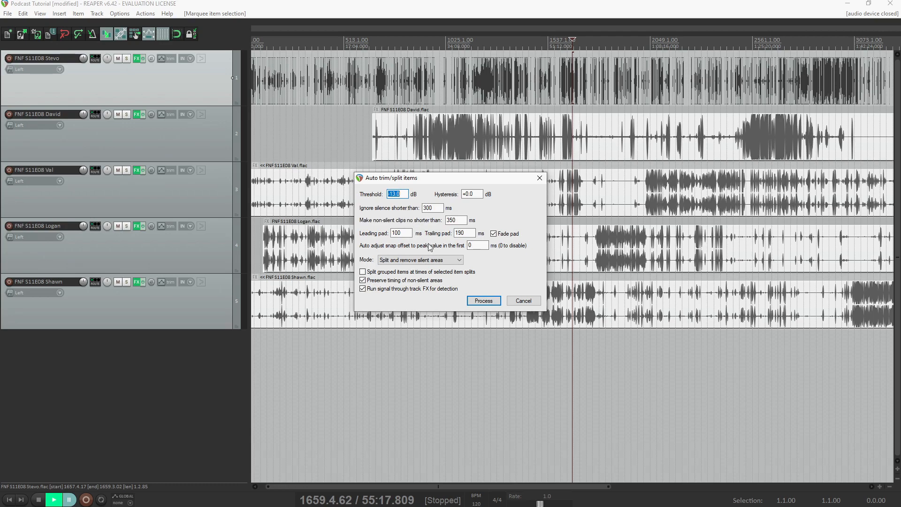
{"action": "left_click", "coordinate": [481, 303]}
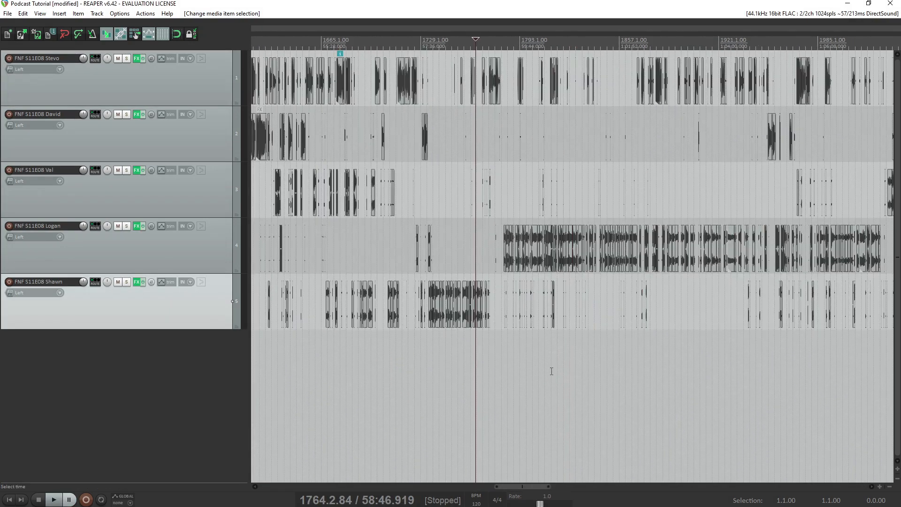
Look over the split clips on all five tracks, including the passage around 6:17, and return to the project start
{"action": "scroll", "coordinate": [554, 371], "scroll_direction": "down", "scroll_amount": 4}
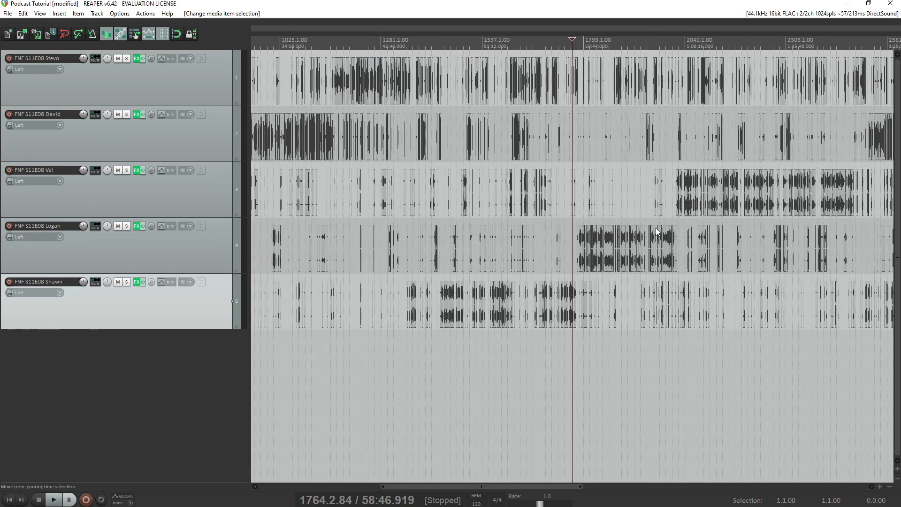
{"action": "scroll", "coordinate": [488, 340], "scroll_direction": "down", "scroll_amount": 5}
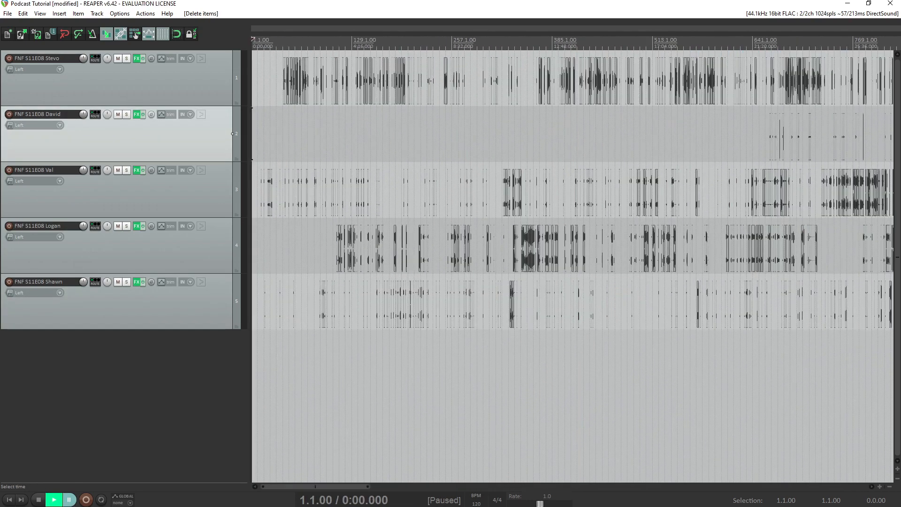
{"action": "scroll", "coordinate": [762, 269], "scroll_direction": "up", "scroll_amount": 12}
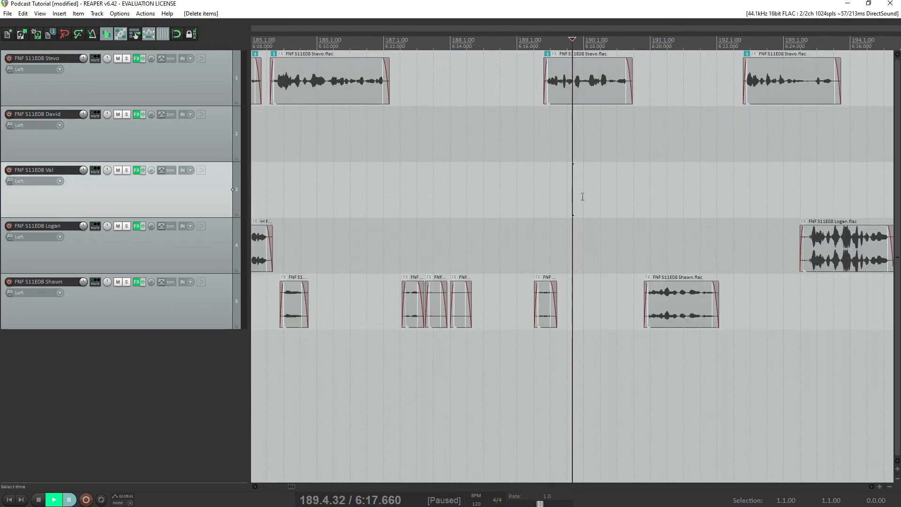
{"action": "scroll", "coordinate": [587, 203], "scroll_direction": "down", "scroll_amount": 8}
{"action": "key", "text": "Home"}
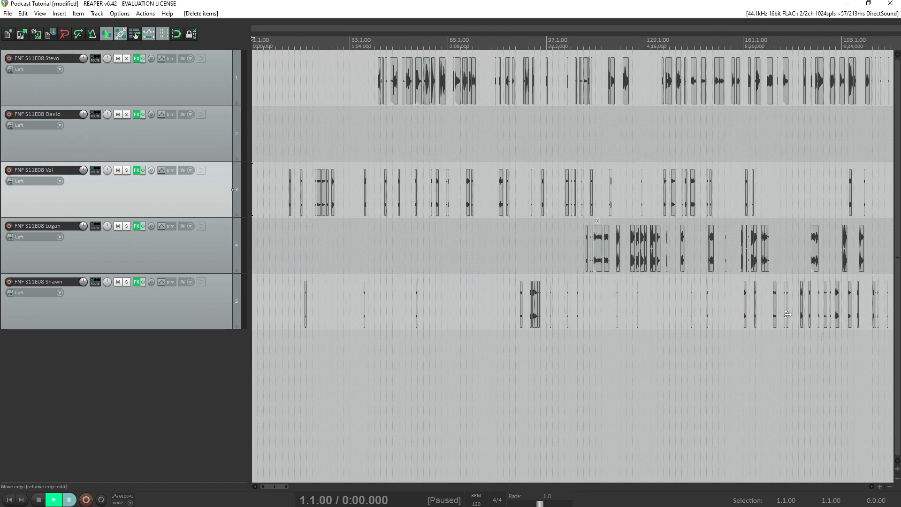
{"action": "scroll", "coordinate": [820, 334], "scroll_direction": "down", "scroll_amount": 5}
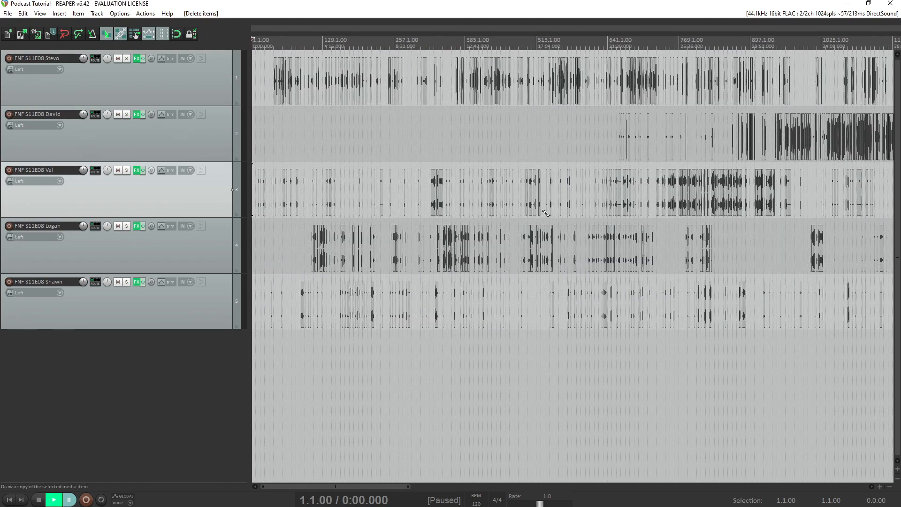
Render the master mix of the entire project with the rendered item added to a new track, and check its waveform
{"action": "key", "text": "ctrl+alt+r"}
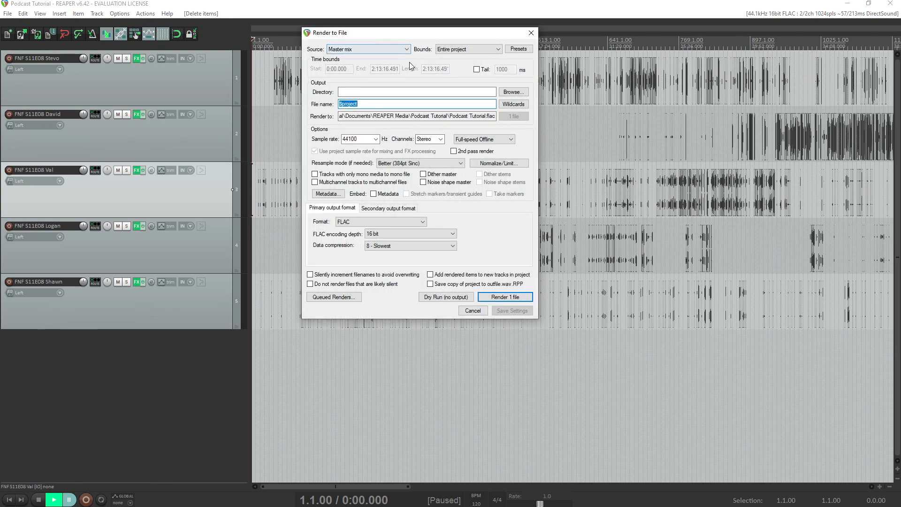
{"action": "left_click", "coordinate": [460, 277]}
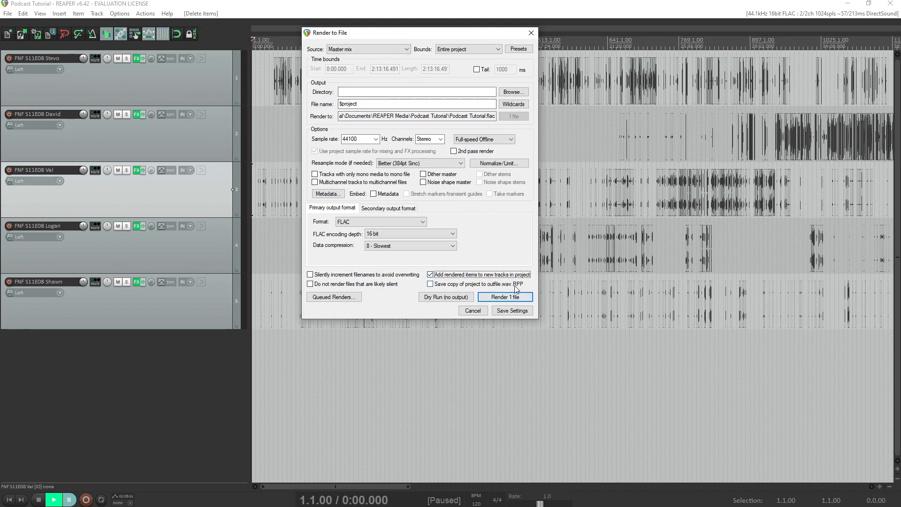
{"action": "left_click", "coordinate": [505, 298]}
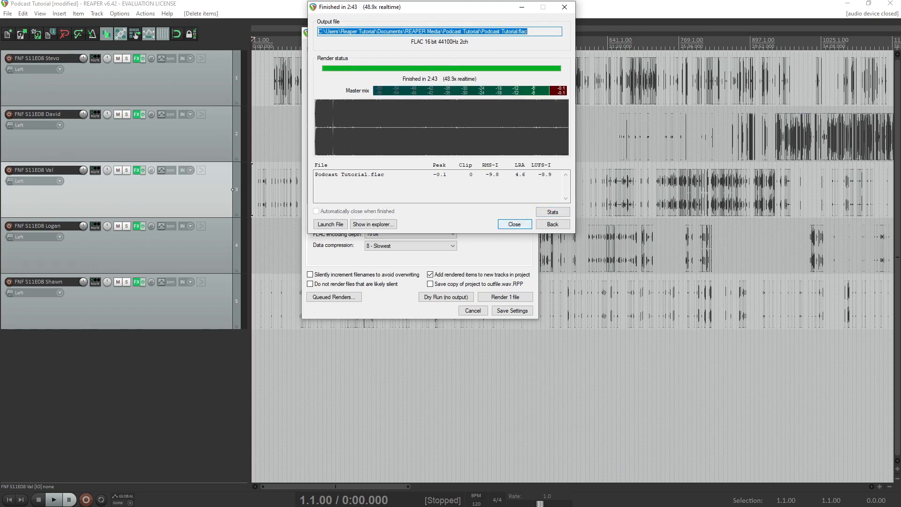
{"action": "left_click", "coordinate": [518, 224]}
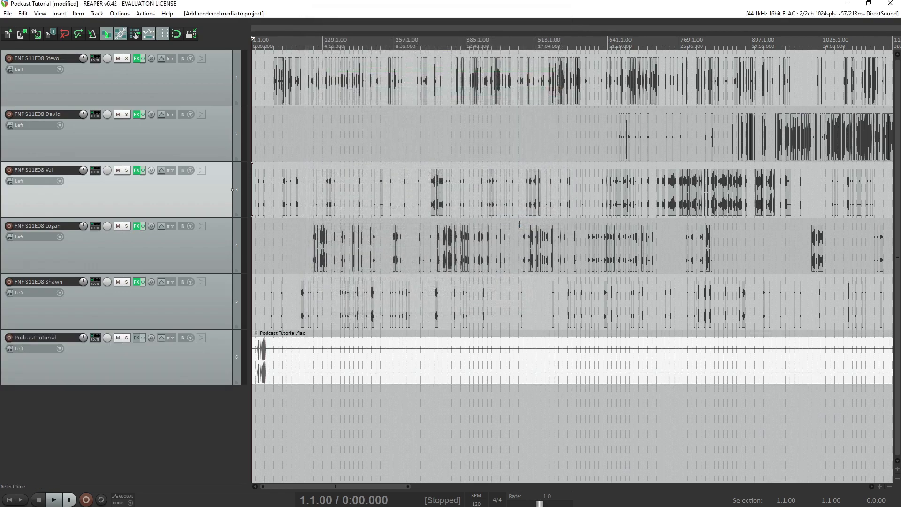
{"action": "left_click", "coordinate": [369, 367]}
{"action": "scroll", "coordinate": [499, 368], "scroll_direction": "down", "scroll_amount": 3}
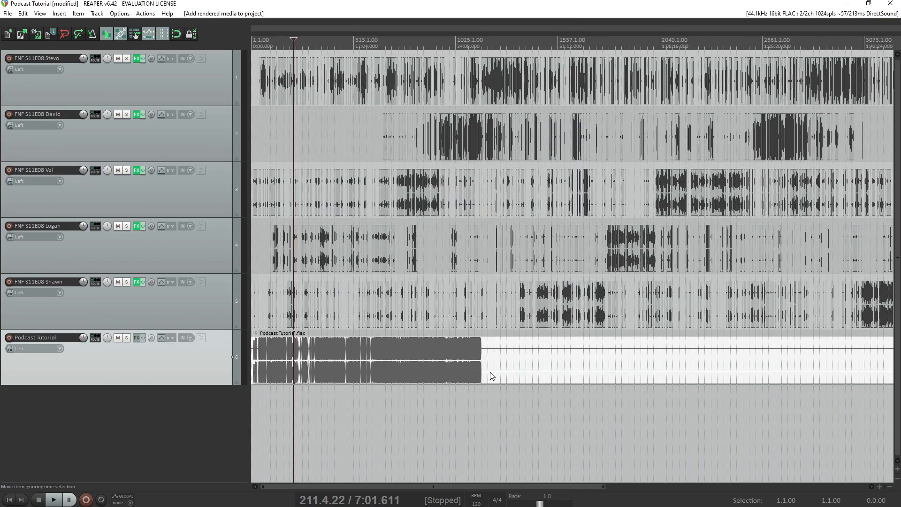
{"action": "scroll", "coordinate": [494, 375], "scroll_direction": "up", "scroll_amount": 8}
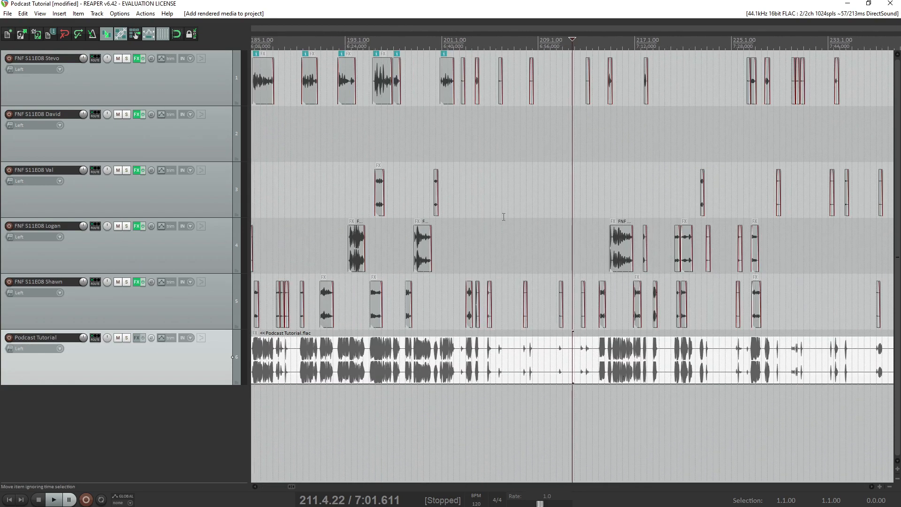
Split the rendered mix and remove silent areas using a -30 dB threshold, 115 ms leading pad and 205 ms trailing pad, without track FX detection
{"action": "key", "text": "Home"}
{"action": "left_click", "coordinate": [353, 365]}
{"action": "key", "text": "ctrl+shift+d"}
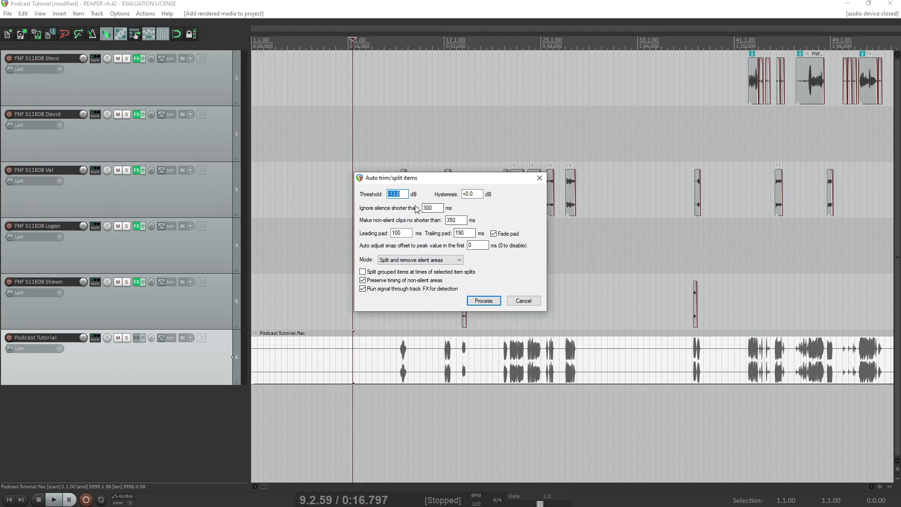
{"action": "key", "text": "BackSpace"}
{"action": "key", "text": "Tab"}
{"action": "key", "text": "Tab"}
{"action": "key", "text": "Tab"}
{"action": "key", "text": "Tab"}
{"action": "type", "text": "11"}
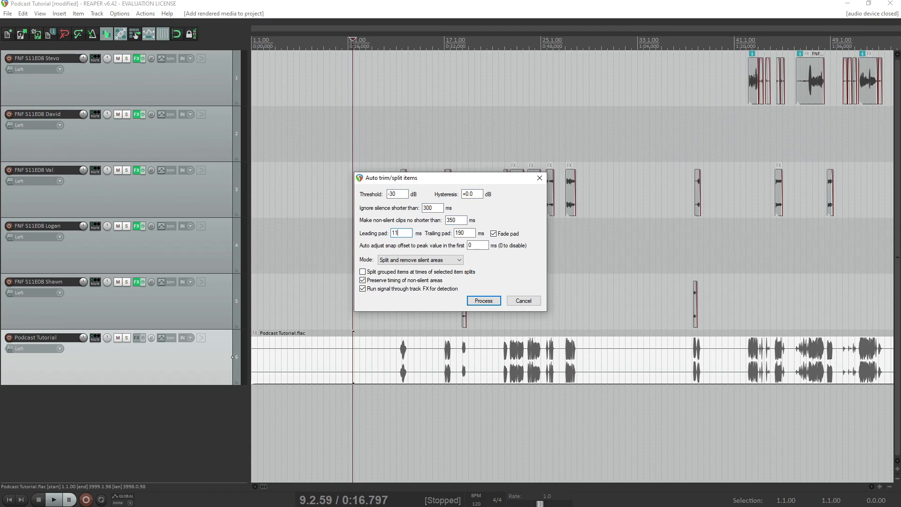
{"action": "key", "text": "Tab"}
{"action": "type", "text": "20"}
{"action": "left_click", "coordinate": [384, 288]}
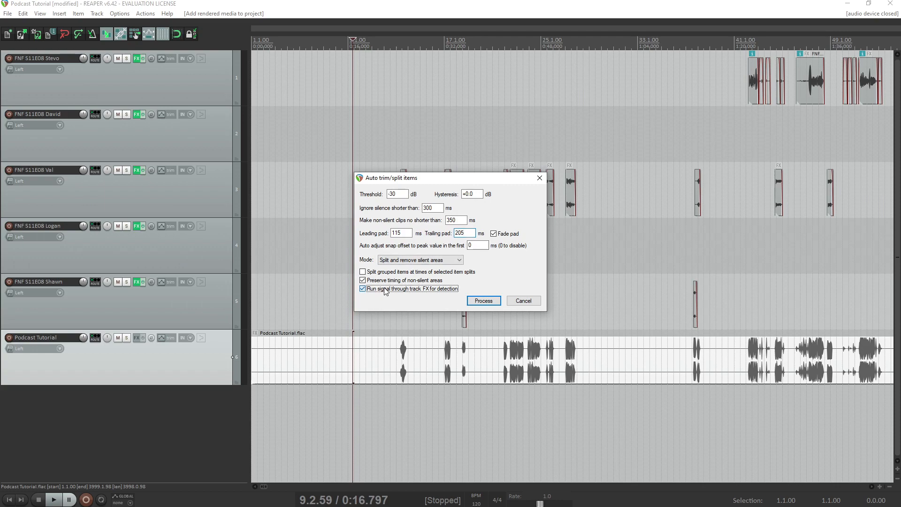
{"action": "left_click", "coordinate": [484, 301]}
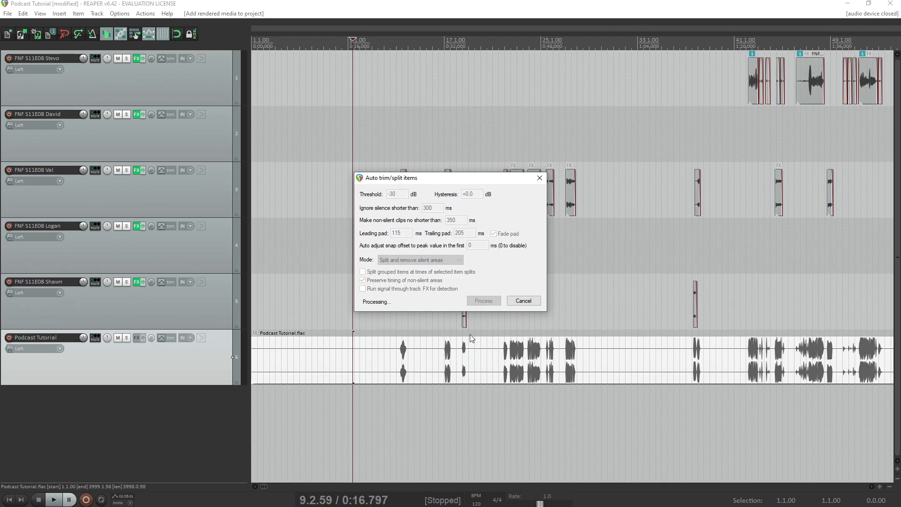
Try deleting the first clip on the rendered mix track and splitting it at about 0:25, undoing each change
{"action": "left_click", "coordinate": [403, 359]}
{"action": "scroll", "coordinate": [679, 357], "scroll_direction": "up", "scroll_amount": 5}
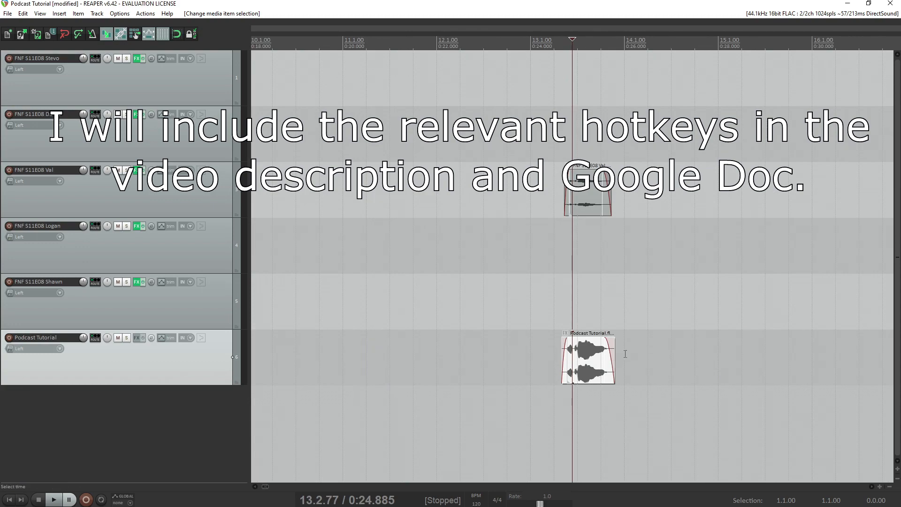
{"action": "scroll", "coordinate": [595, 373], "scroll_direction": "down", "scroll_amount": 3}
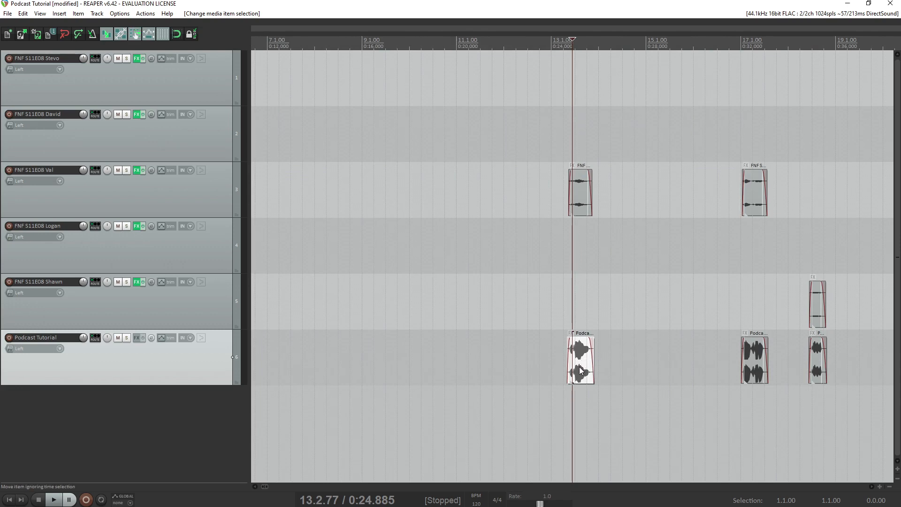
{"action": "key", "text": "alt+p"}
{"action": "key", "text": "Delete"}
{"action": "key", "text": "ctrl+z"}
{"action": "left_click", "coordinate": [581, 398]}
{"action": "key", "text": "s"}
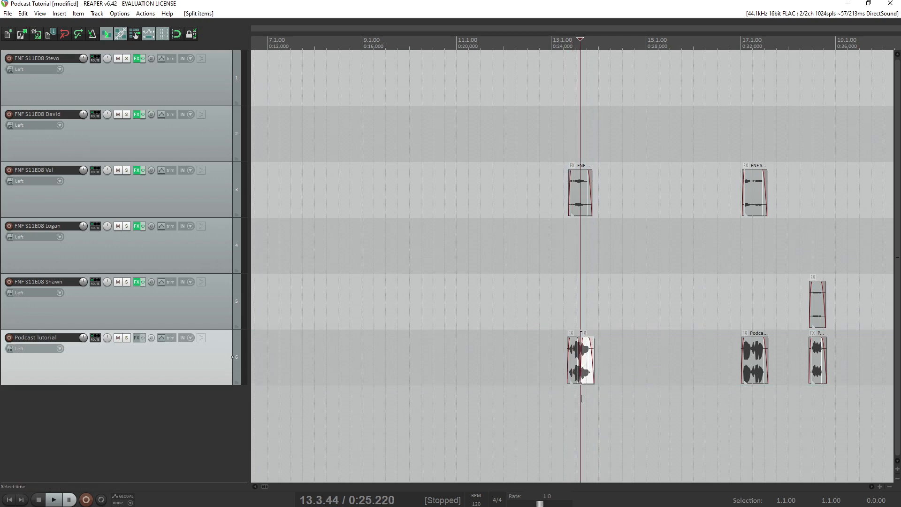
{"action": "key", "text": "ctrl+z"}
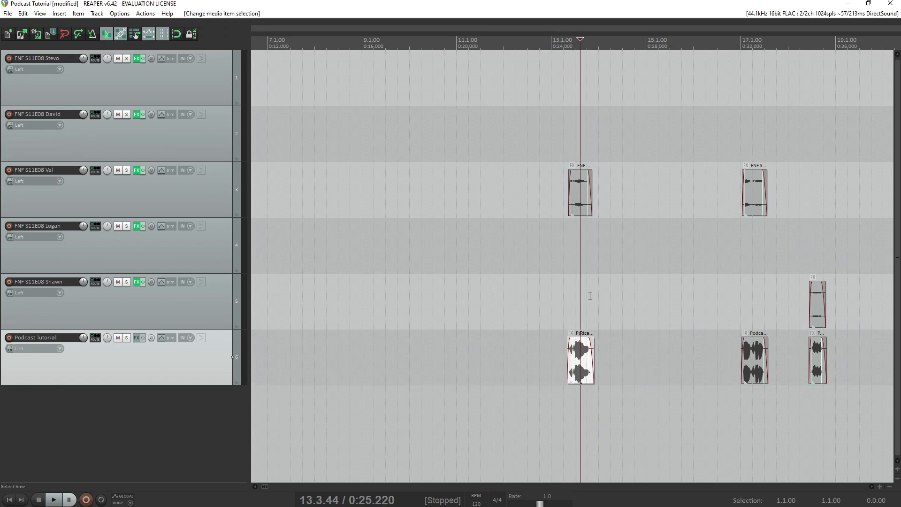
Play the empty stretch before the first clip from about 0:16 and again from about 0:14
{"action": "left_click", "coordinate": [548, 290]}
{"action": "left_click", "coordinate": [513, 301]}
{"action": "left_click", "coordinate": [320, 206]}
{"action": "key", "text": "space"}
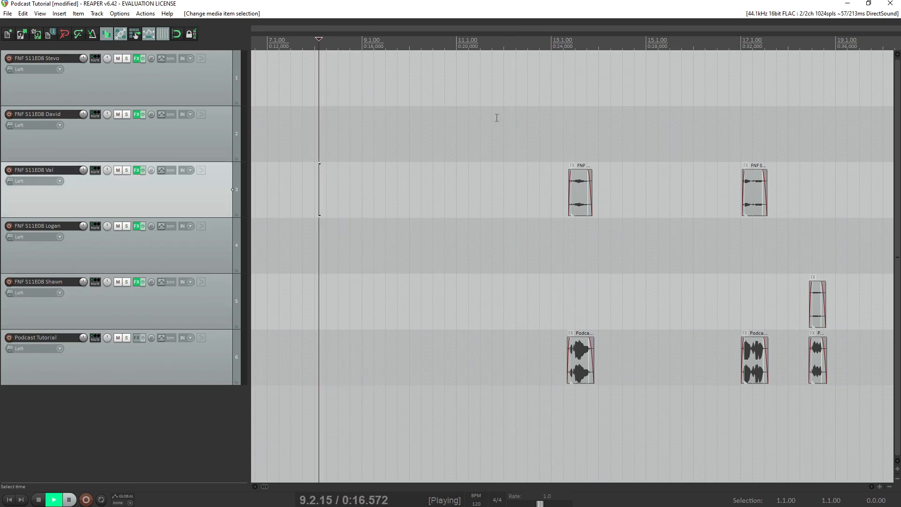
{"action": "key", "text": "ctrl+space"}
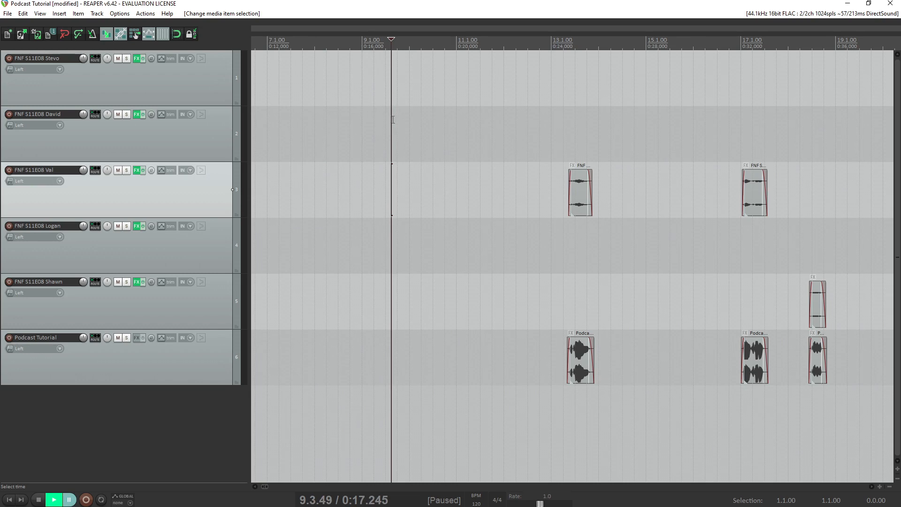
{"action": "left_click", "coordinate": [315, 102]}
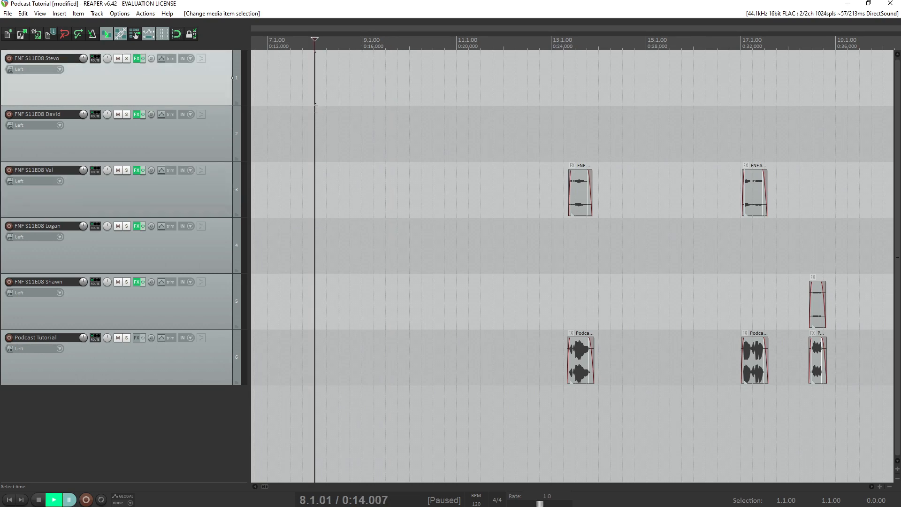
{"action": "key", "text": "space"}
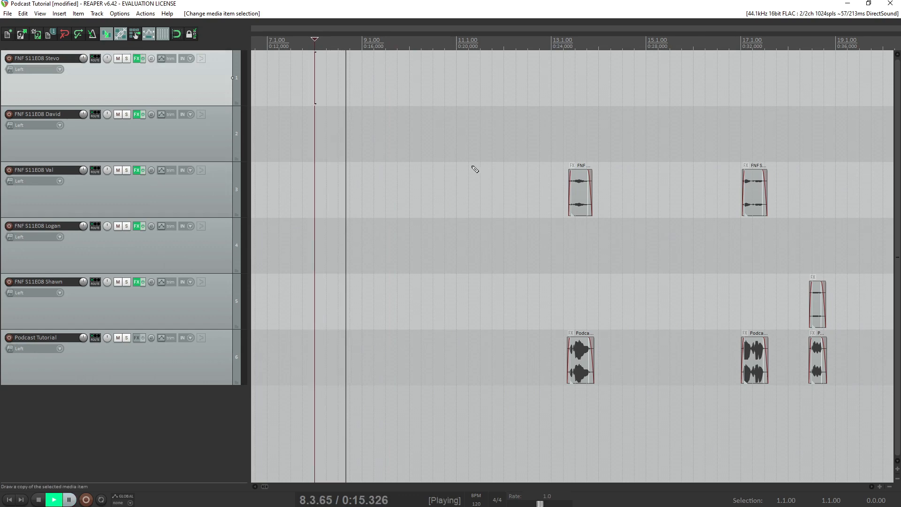
{"action": "key", "text": "space"}
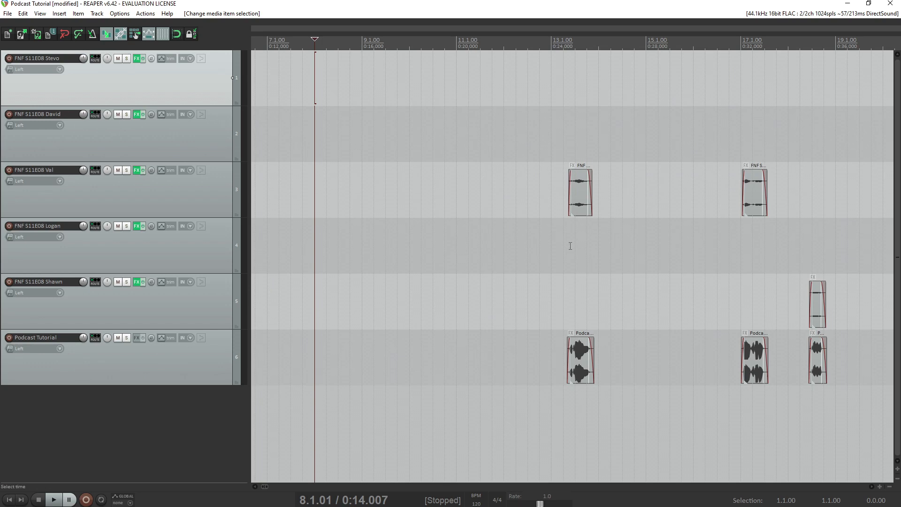
Examine the gaps between the clips on all six tracks in roughly the first minute of the project
{"action": "scroll", "coordinate": [567, 264], "scroll_direction": "down", "scroll_amount": 5}
{"action": "scroll", "coordinate": [557, 291], "scroll_direction": "up", "scroll_amount": 5}
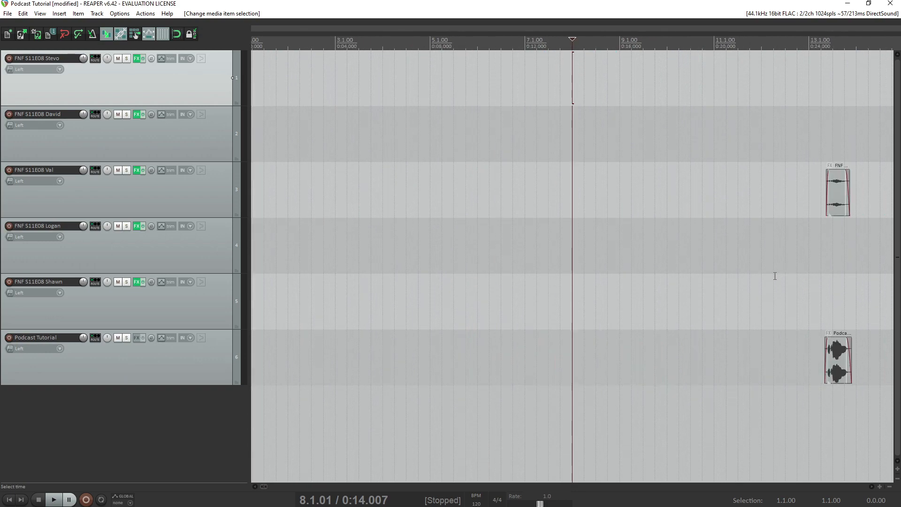
{"action": "left_click", "coordinate": [733, 245]}
{"action": "scroll", "coordinate": [737, 245], "scroll_direction": "down", "scroll_amount": 2}
{"action": "key", "text": "Home"}
{"action": "left_click", "coordinate": [555, 236]}
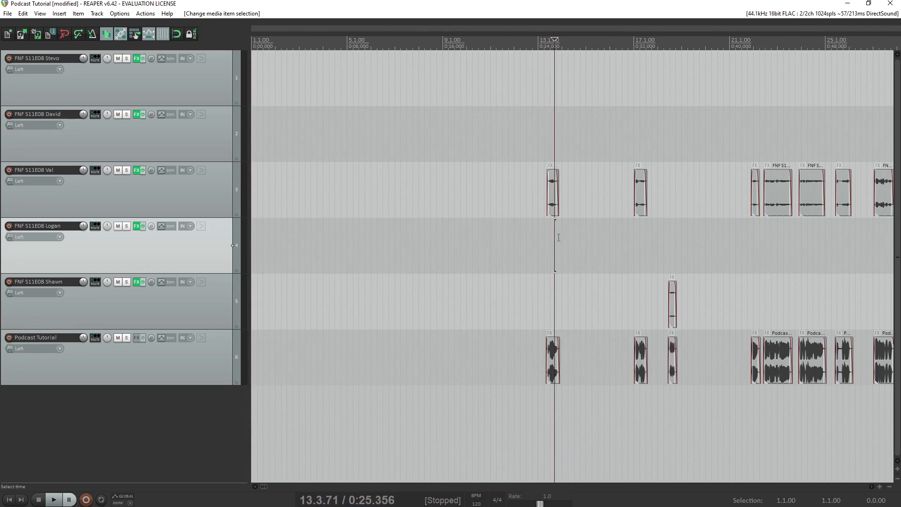
{"action": "scroll", "coordinate": [483, 246], "scroll_direction": "down", "scroll_amount": 3}
{"action": "left_click", "coordinate": [704, 244]}
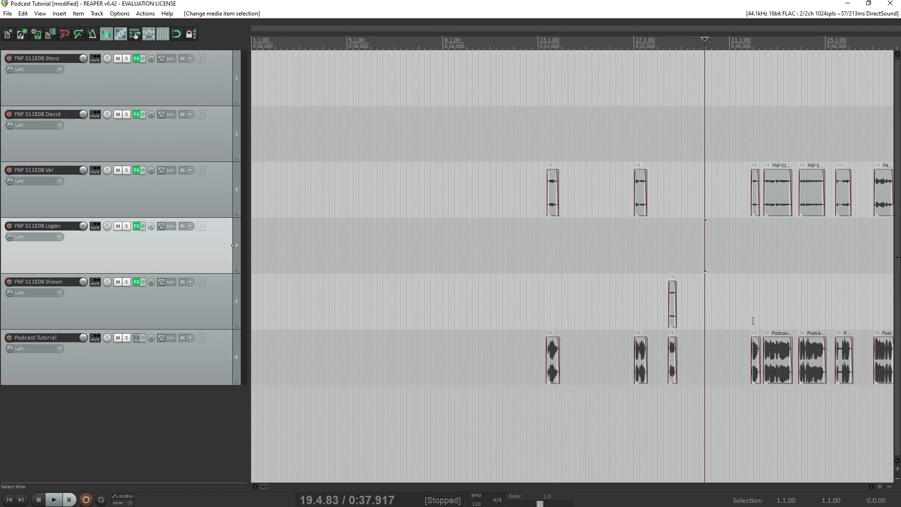
{"action": "left_click", "coordinate": [876, 253]}
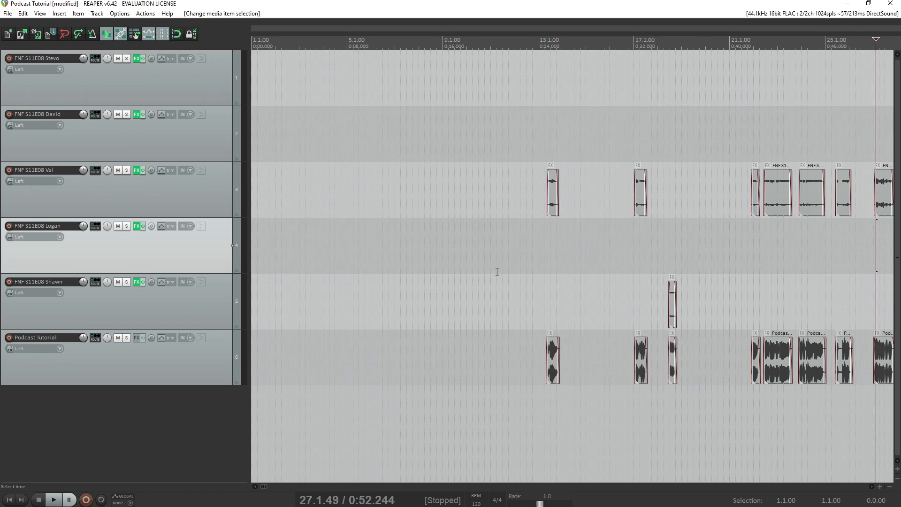
Play short passages from about 0:52, 0:40 and 1:13 to audition the silences between clips, and pause playback
{"action": "key", "text": "space"}
{"action": "left_click", "coordinate": [433, 259]}
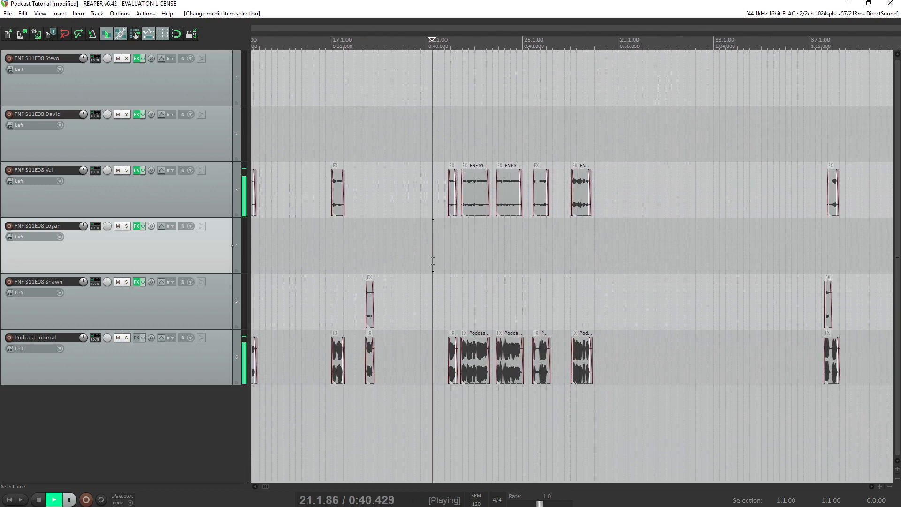
{"action": "left_click", "coordinate": [825, 231]}
{"action": "left_click_drag", "start_coordinate": [268, 486], "coordinate": [411, 486]}
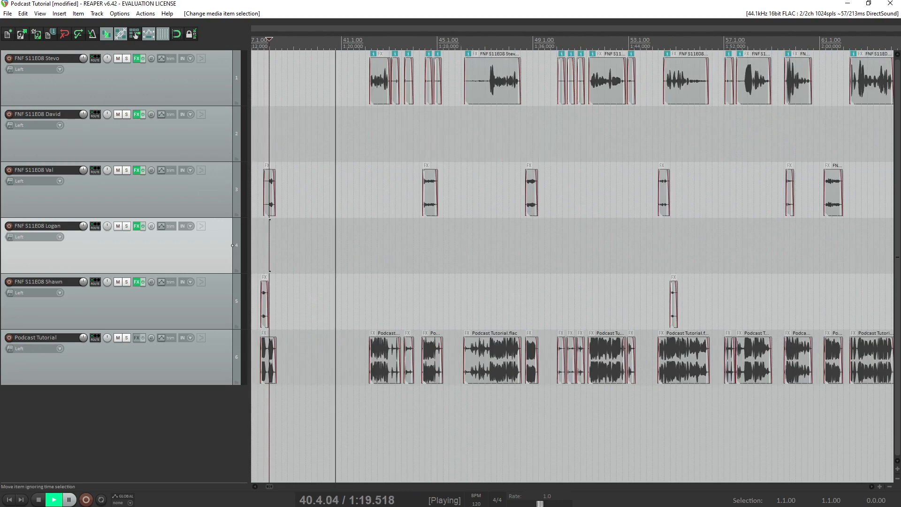
{"action": "key", "text": "ctrl+space"}
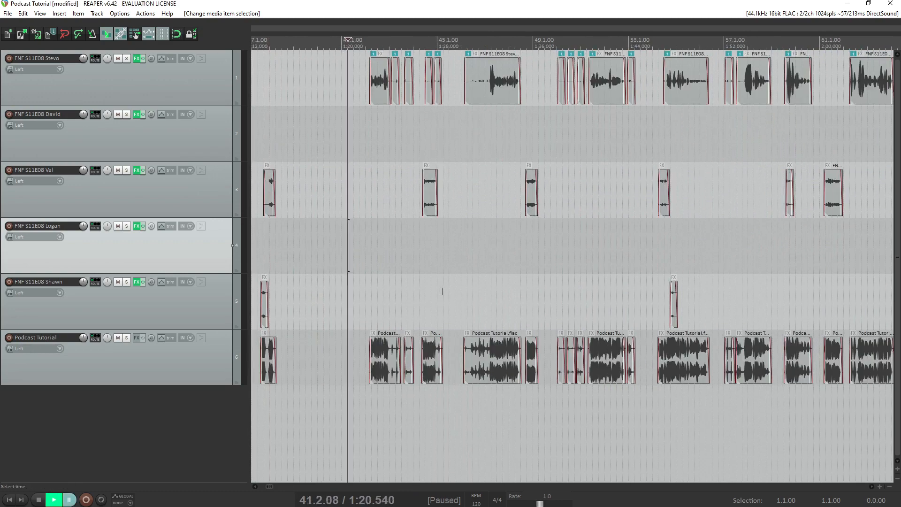
Move the first clip on the rendered mix track to the project start, rippling the clips on all tracks with it
{"action": "key", "text": "Home"}
{"action": "left_click", "coordinate": [553, 360]}
{"action": "key", "text": "alt+shift+g"}
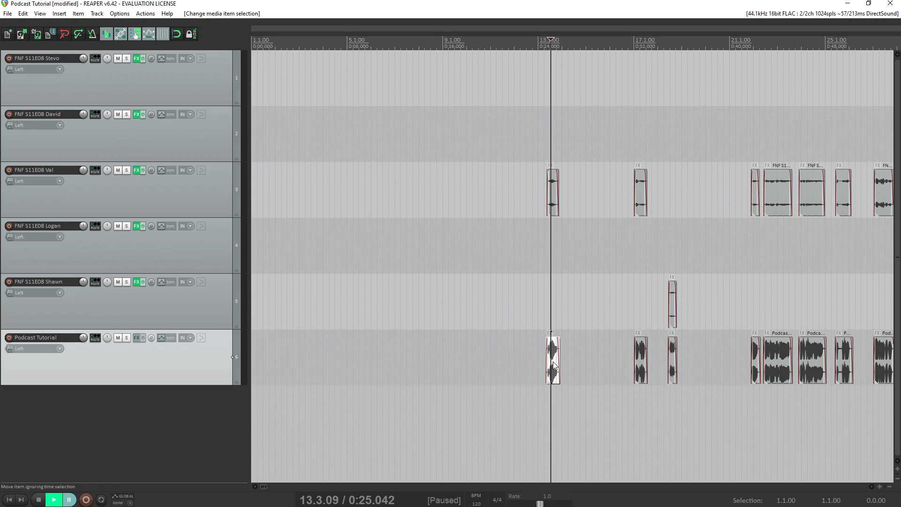
{"action": "left_click_drag", "start_coordinate": [553, 362], "coordinate": [197, 358]}
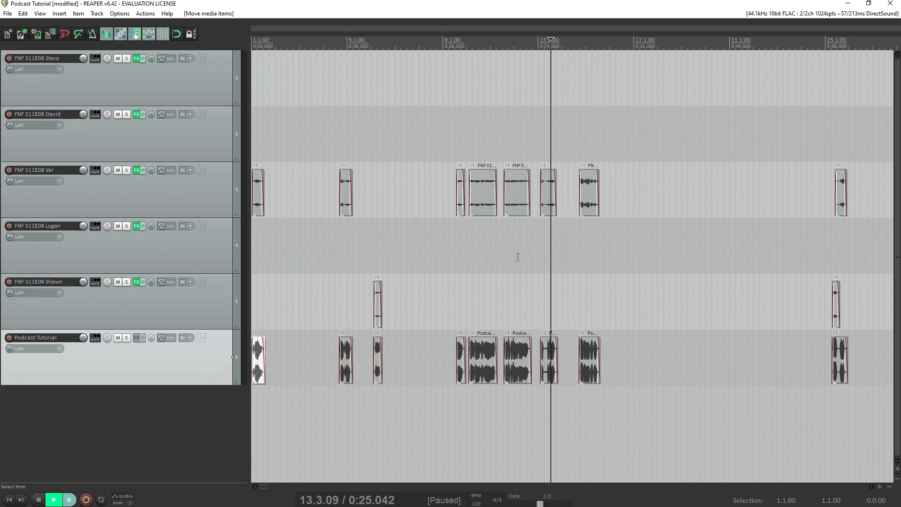
Try moving the second clip on track 3 up to track 2, and undo the move
{"action": "scroll", "coordinate": [406, 279], "scroll_direction": "up", "scroll_amount": 5}
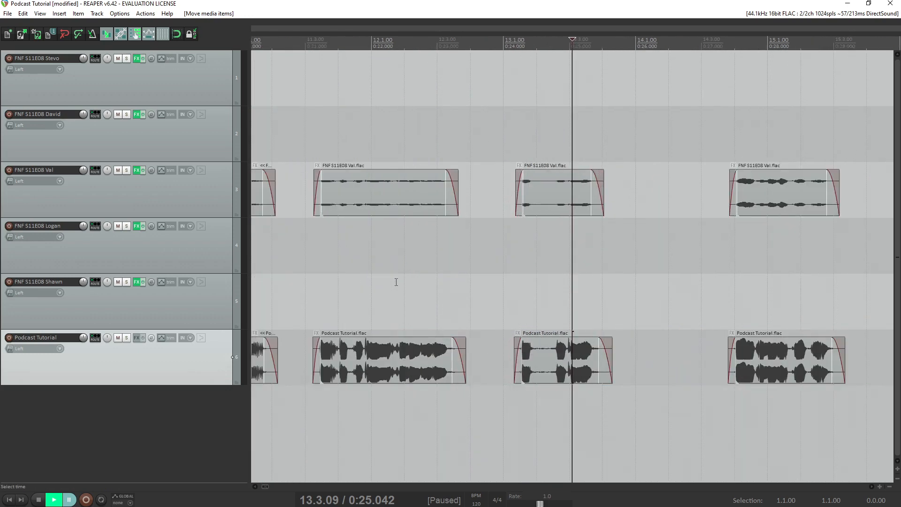
{"action": "key", "text": "Home"}
{"action": "scroll", "coordinate": [610, 300], "scroll_direction": "down", "scroll_amount": 2}
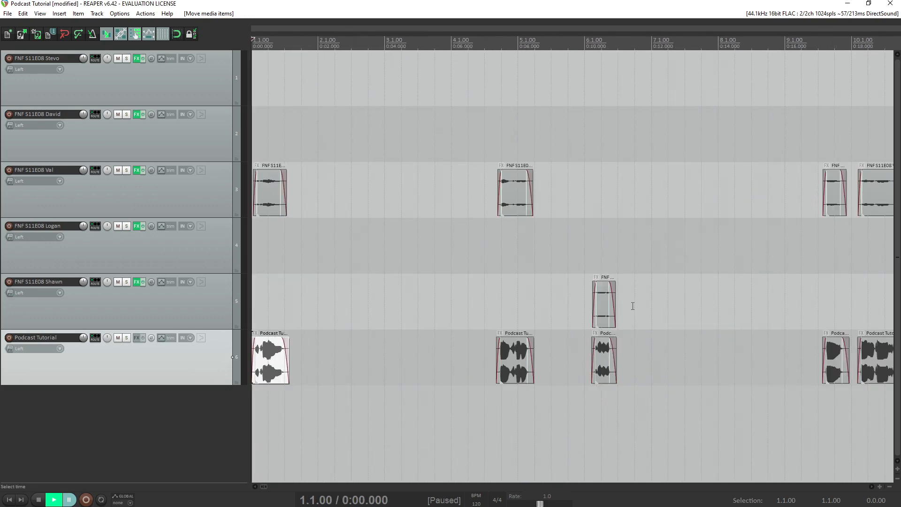
{"action": "left_click_drag", "start_coordinate": [523, 199], "coordinate": [528, 150]}
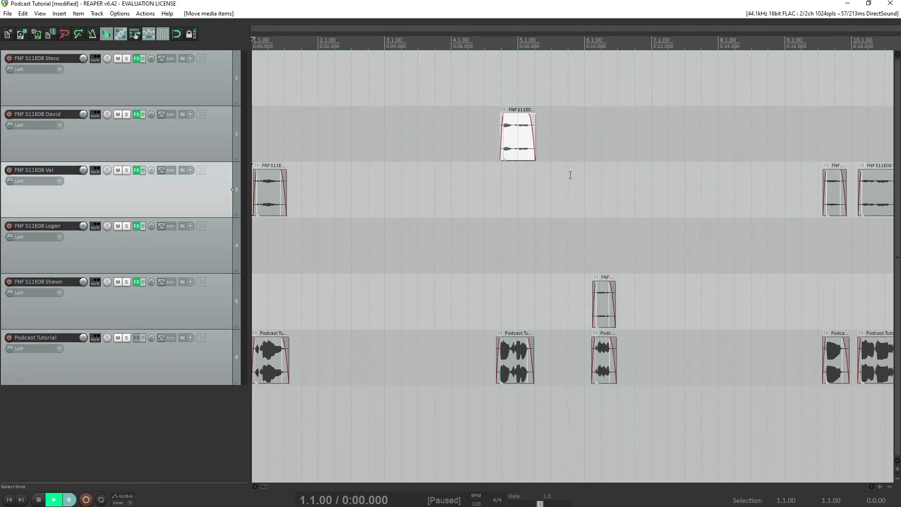
{"action": "key", "text": "ctrl+z"}
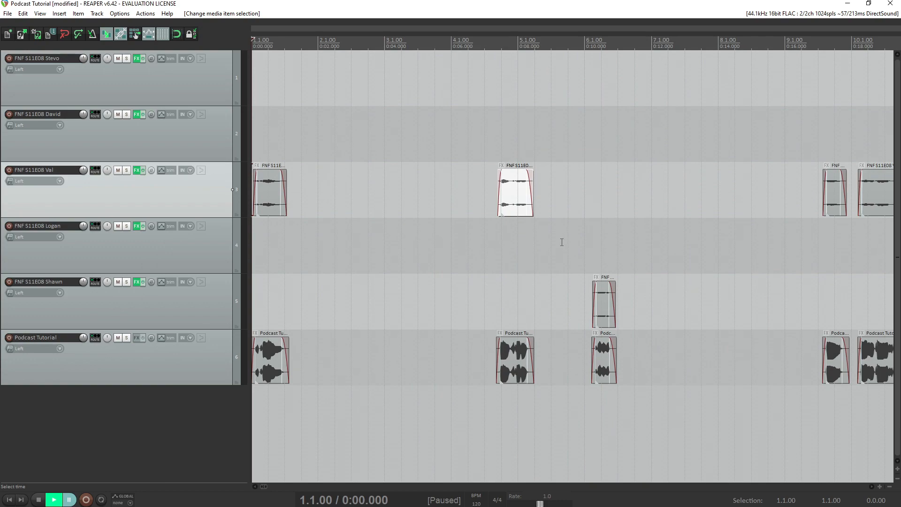
Try shifting the second clip on track 3 along the timeline and nudging it slightly, undoing each move
{"action": "scroll", "coordinate": [564, 216], "scroll_direction": "down", "scroll_amount": 2}
{"action": "left_click_drag", "start_coordinate": [383, 192], "coordinate": [519, 199]}
{"action": "key", "text": "ctrl+z"}
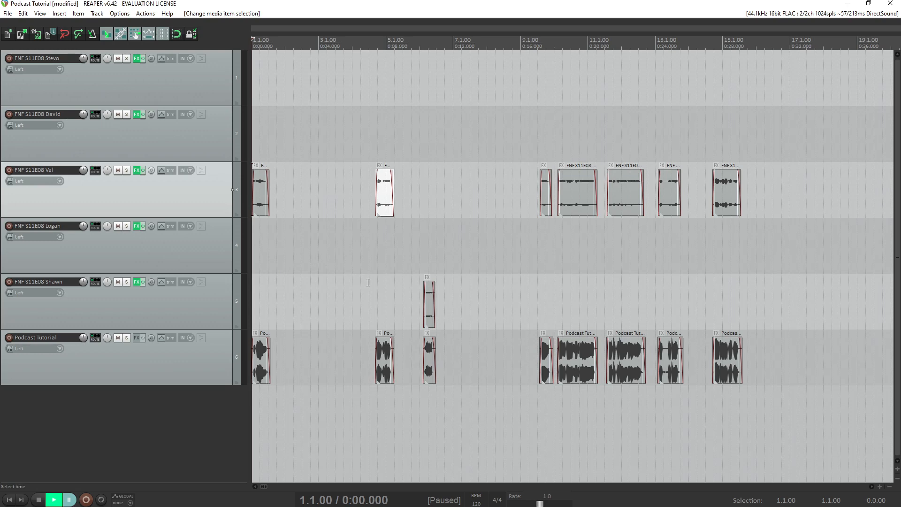
{"action": "mouse_move", "coordinate": [380, 211]}
{"action": "left_mouse_down"}
{"action": "mouse_move", "coordinate": [620, 211]}
{"action": "mouse_move", "coordinate": [384, 205]}
{"action": "left_mouse_up"}
{"action": "key", "text": "ctrl+z"}
Select the first clip on the rendered mix track and look over the clips across all six tracks
{"action": "left_click", "coordinate": [255, 357]}
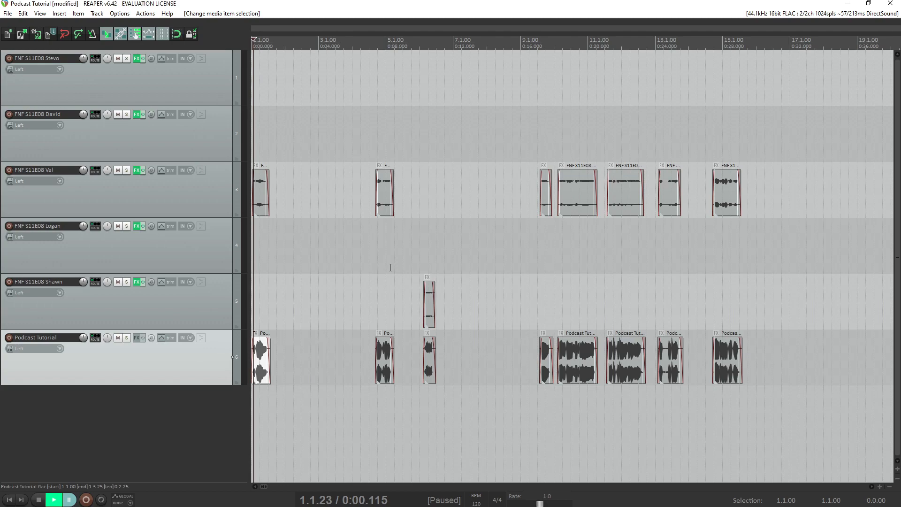
{"action": "scroll", "coordinate": [390, 268], "scroll_direction": "down", "scroll_amount": 15}
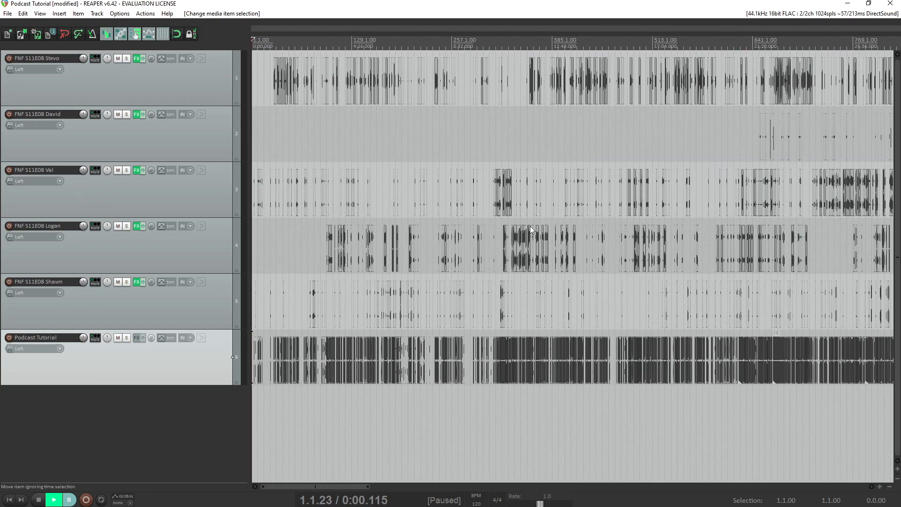
Examine the last clips at the end of the project, at about 2:12:51, across all six tracks
{"action": "left_click", "coordinate": [540, 102]}
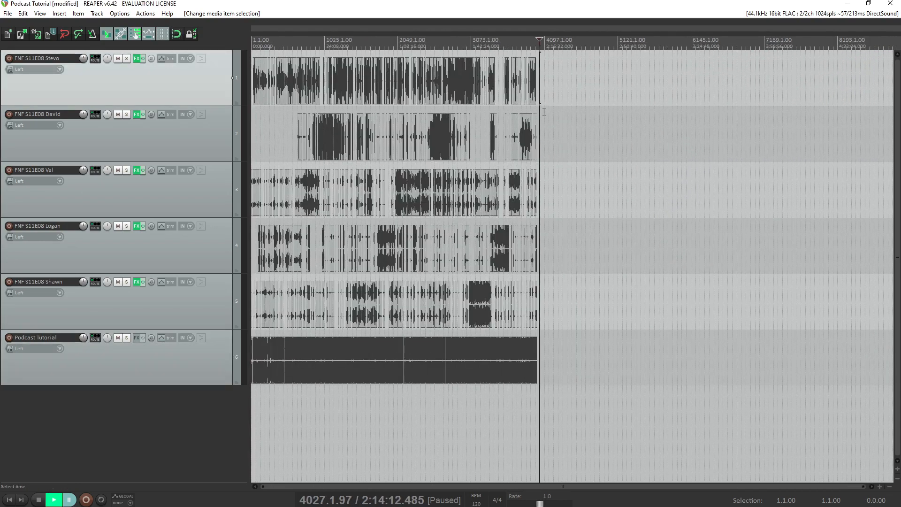
{"action": "scroll", "coordinate": [539, 100], "scroll_direction": "up", "scroll_amount": 5}
{"action": "left_click", "coordinate": [549, 129]}
{"action": "scroll", "coordinate": [606, 130], "scroll_direction": "up", "scroll_amount": 8}
{"action": "scroll", "coordinate": [606, 130], "scroll_direction": "up", "scroll_amount": 3}
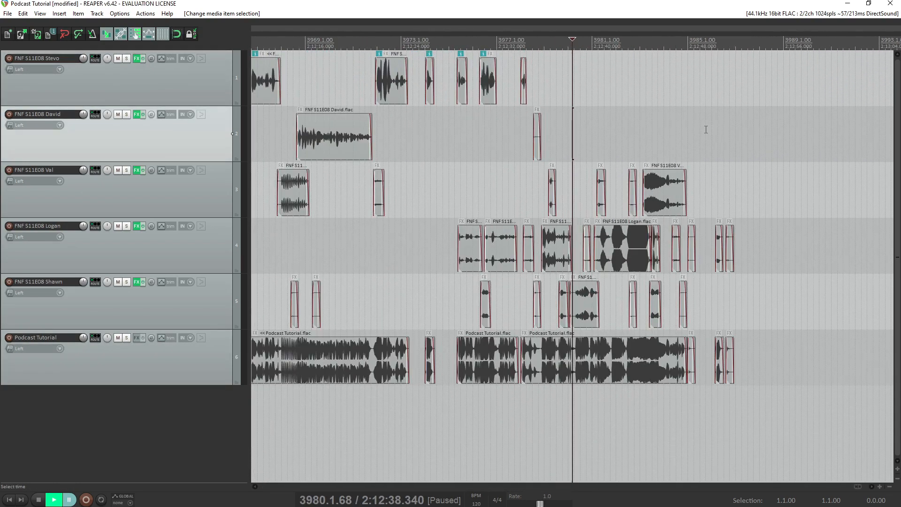
{"action": "left_click", "coordinate": [738, 119]}
{"action": "scroll", "coordinate": [704, 148], "scroll_direction": "up", "scroll_amount": 6}
{"action": "left_click", "coordinate": [560, 142]}
{"action": "scroll", "coordinate": [543, 155], "scroll_direction": "up", "scroll_amount": 5}
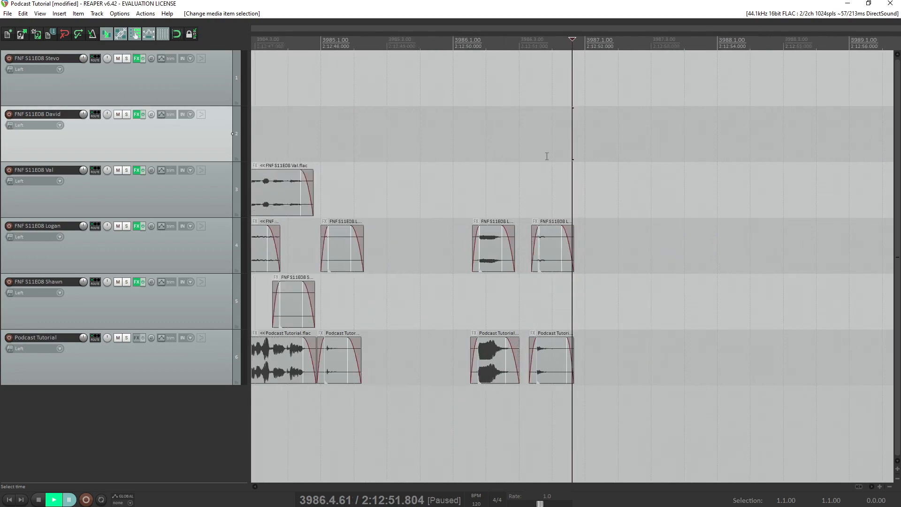
Close the gap after the first clip on the rendered mix track with the custom "TEST remove empty areas" action, starting from the project start
{"action": "key", "text": "Home"}
{"action": "scroll", "coordinate": [602, 164], "scroll_direction": "down", "scroll_amount": 8}
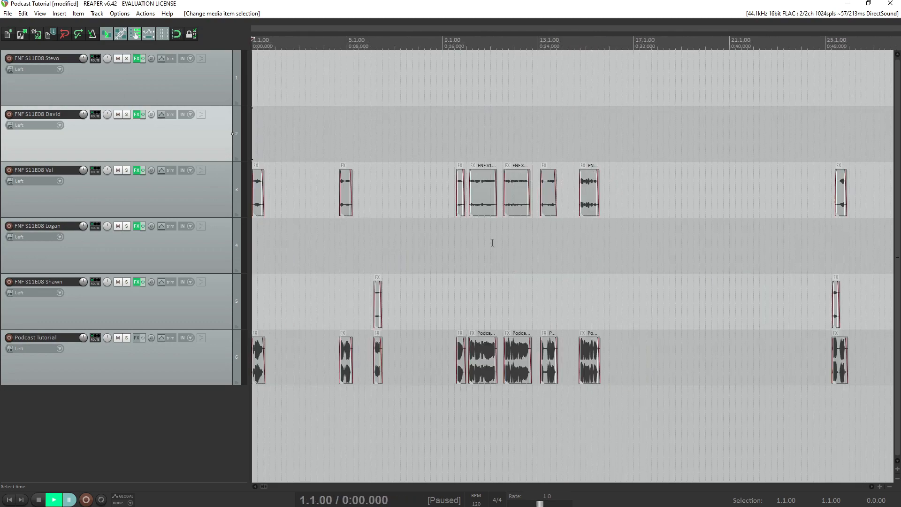
{"action": "left_click", "coordinate": [258, 359]}
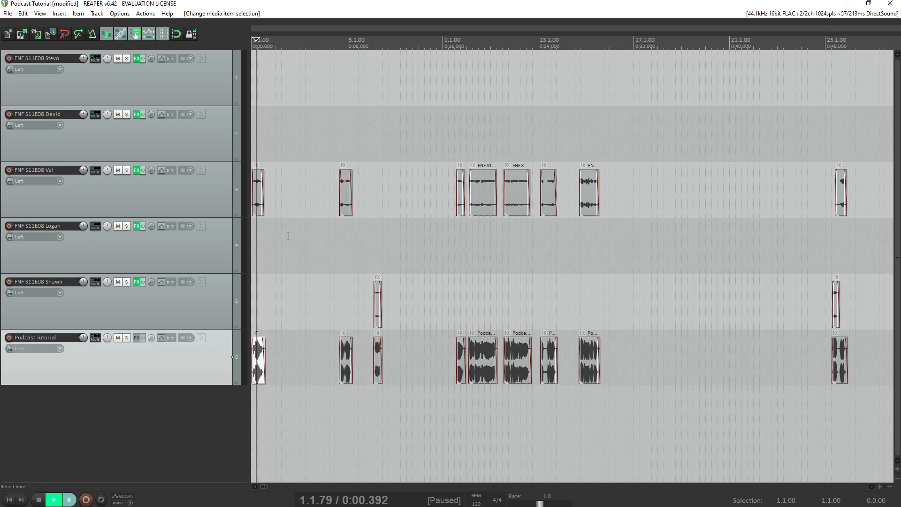
{"action": "scroll", "coordinate": [287, 235], "scroll_direction": "up", "scroll_amount": 6}
{"action": "left_click", "coordinate": [288, 350]}
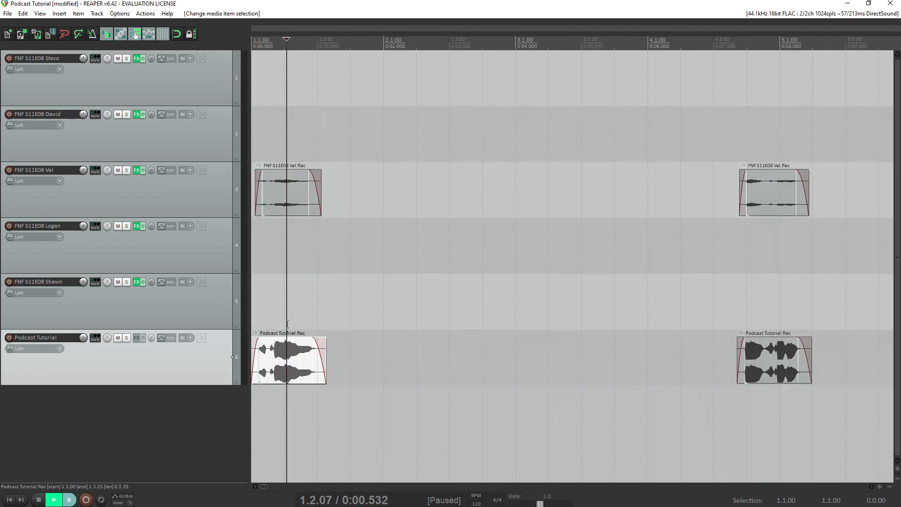
{"action": "left_click", "coordinate": [279, 357]}
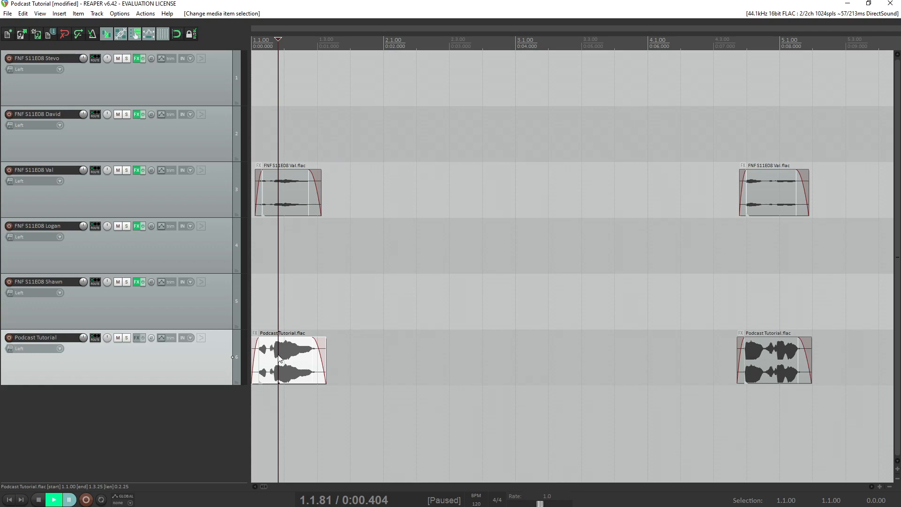
{"action": "scroll", "coordinate": [513, 365], "scroll_direction": "down", "scroll_amount": 5}
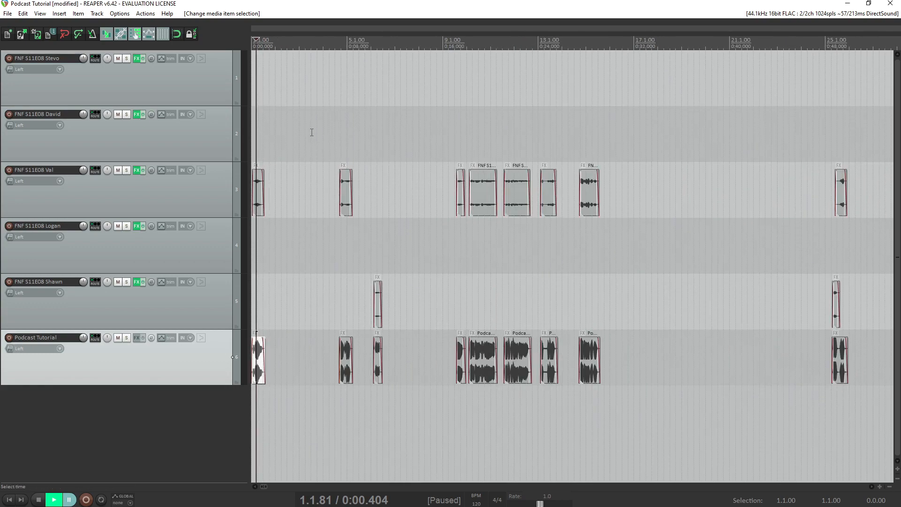
{"action": "scroll", "coordinate": [274, 353], "scroll_direction": "up", "scroll_amount": 3}
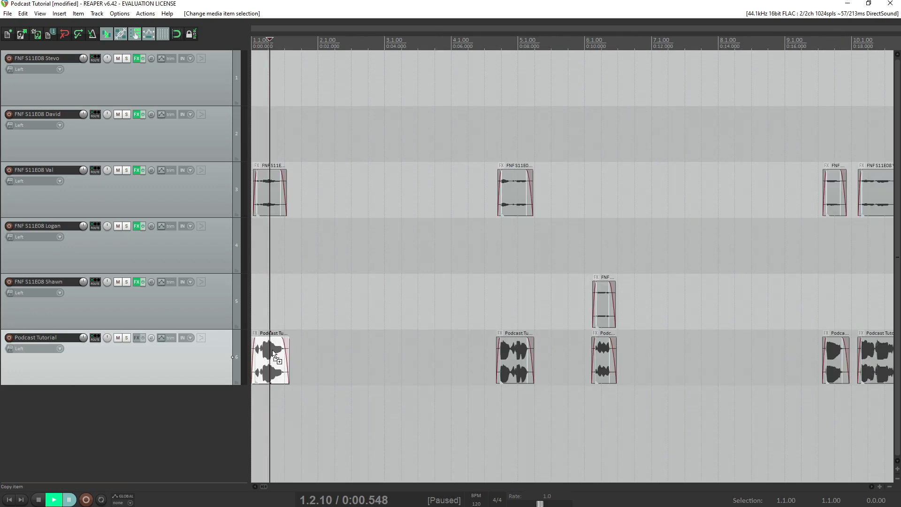
{"action": "key", "text": "ctrl+shift+x"}
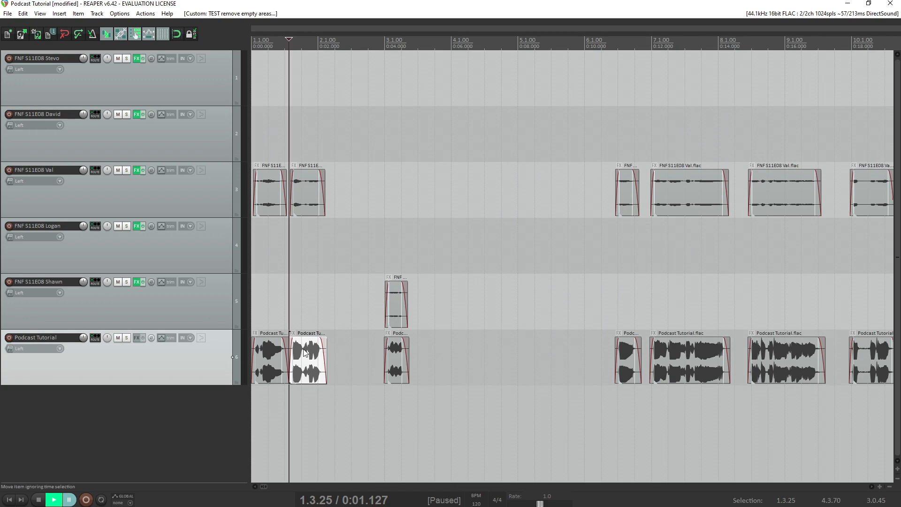
Examine the joint between the first two rendered mix clips and the gap before the third one
{"action": "scroll", "coordinate": [389, 329], "scroll_direction": "up", "scroll_amount": 8}
{"action": "left_click", "coordinate": [450, 299]}
{"action": "scroll", "coordinate": [489, 309], "scroll_direction": "up", "scroll_amount": 3}
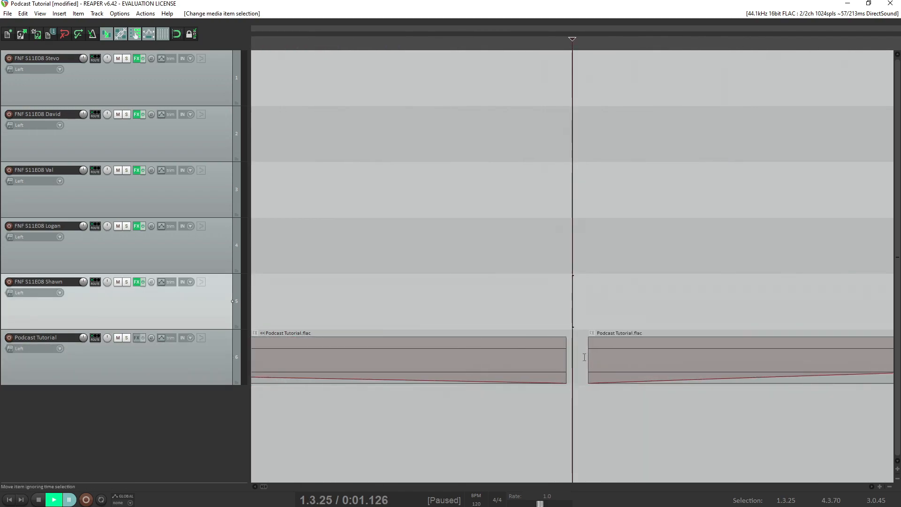
{"action": "scroll", "coordinate": [600, 356], "scroll_direction": "down", "scroll_amount": 3}
{"action": "scroll", "coordinate": [598, 353], "scroll_direction": "down", "scroll_amount": 8}
{"action": "scroll", "coordinate": [389, 350], "scroll_direction": "up", "scroll_amount": 3}
{"action": "left_click", "coordinate": [390, 351]}
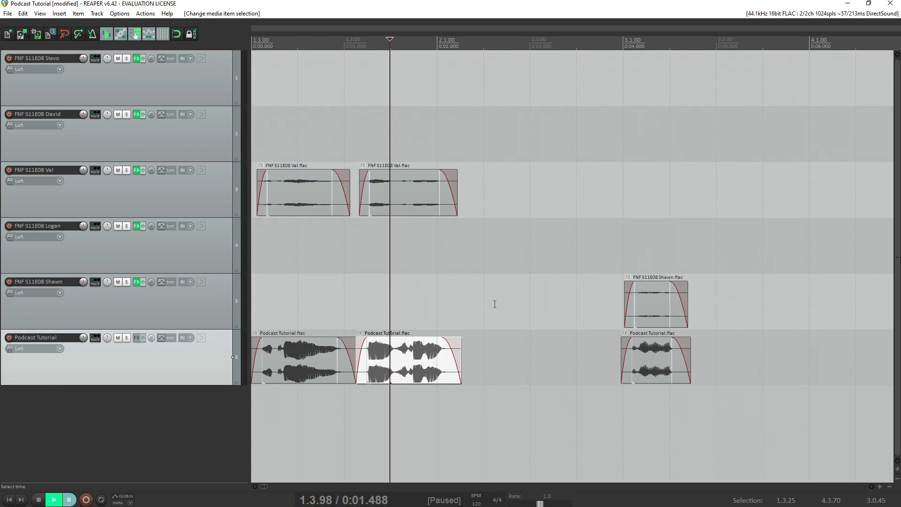
{"action": "left_click", "coordinate": [635, 354]}
Close the gaps between the second and sixth rendered mix clips by running the custom remove-empty-areas action four times
{"action": "left_click", "coordinate": [382, 356]}
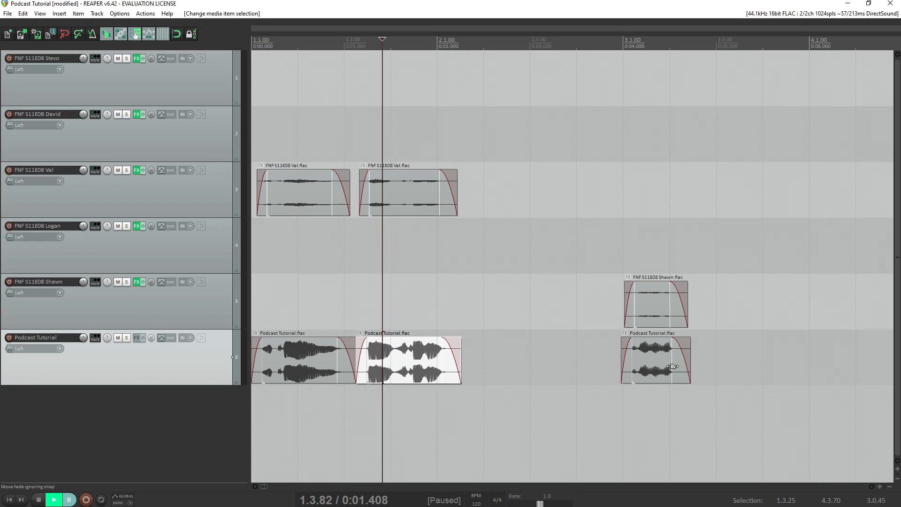
{"action": "left_click", "coordinate": [389, 361]}
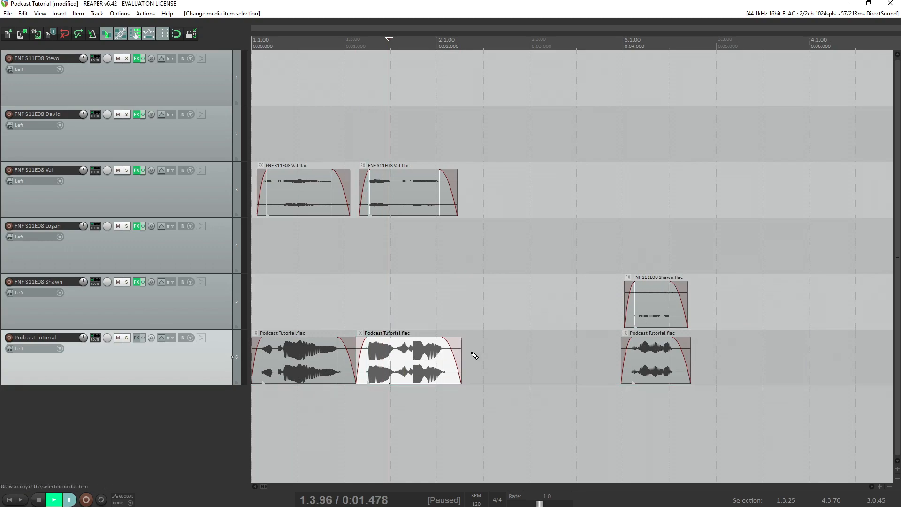
{"action": "key", "text": "ctrl+Delete"}
{"action": "key", "text": "ctrl+Delete"}
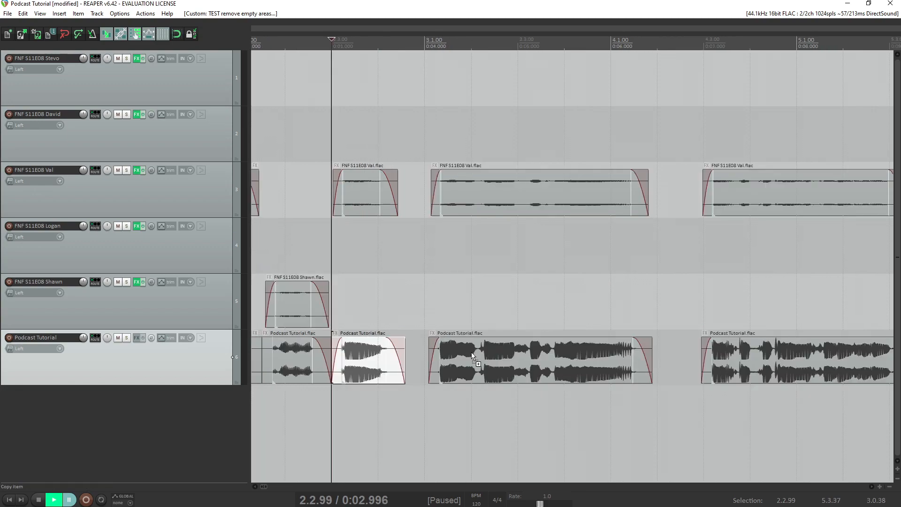
{"action": "key", "text": "ctrl+Delete"}
{"action": "key", "text": "ctrl+Delete"}
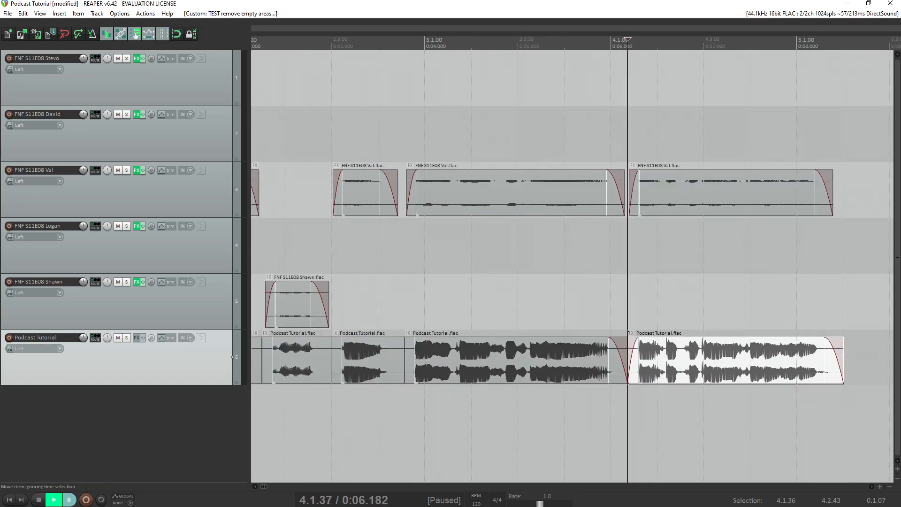
Keep closing gaps with the custom remove-empty-areas action through to the last clip on the rendered mix track, and dismiss the error message
{"action": "scroll", "coordinate": [568, 345], "scroll_direction": "down", "scroll_amount": 4}
{"action": "scroll", "coordinate": [590, 345], "scroll_direction": "up", "scroll_amount": 3}
{"action": "left_click", "coordinate": [597, 347]}
{"action": "scroll", "coordinate": [641, 273], "scroll_direction": "down", "scroll_amount": 4}
{"action": "scroll", "coordinate": [640, 272], "scroll_direction": "down", "scroll_amount": 1}
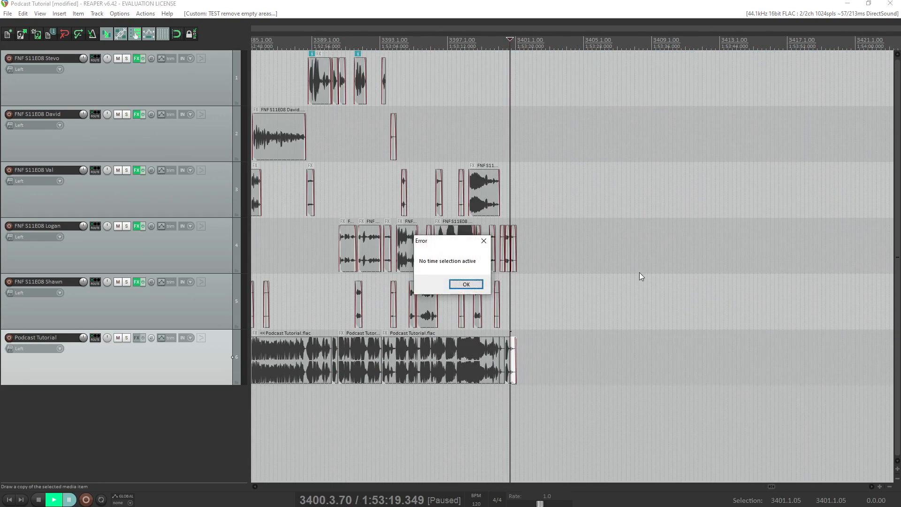
{"action": "key", "text": "Return"}
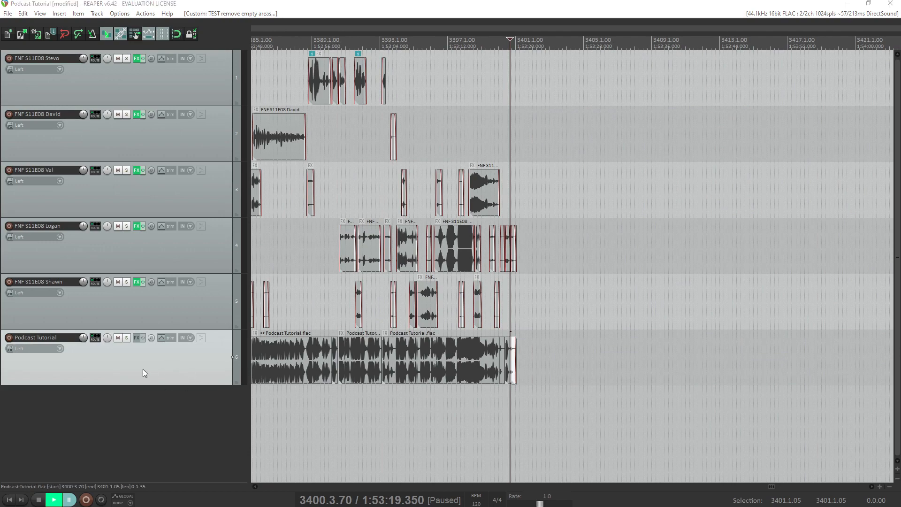
Delete the rendered mix track, including its media items, leaving the five speaker tracks
{"action": "key", "text": "Delete"}
{"action": "left_click", "coordinate": [435, 284]}
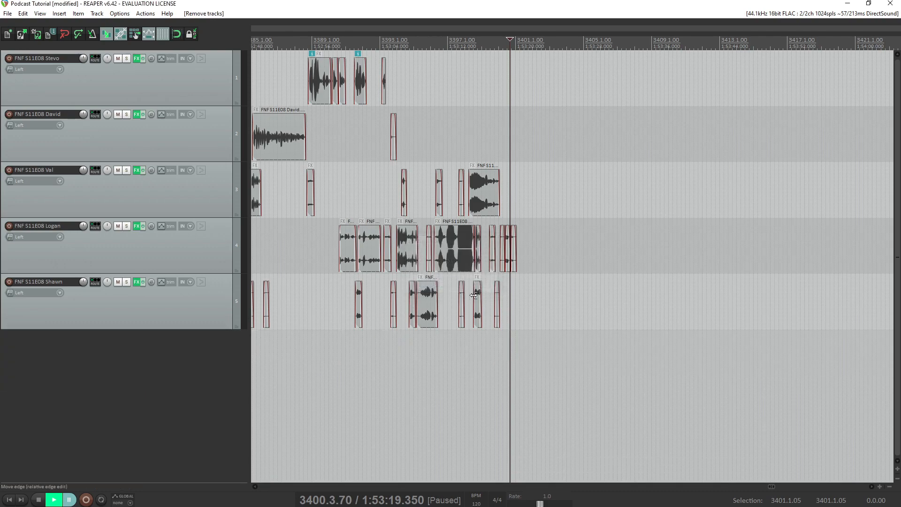
{"action": "scroll", "coordinate": [541, 293], "scroll_direction": "down", "scroll_amount": 10}
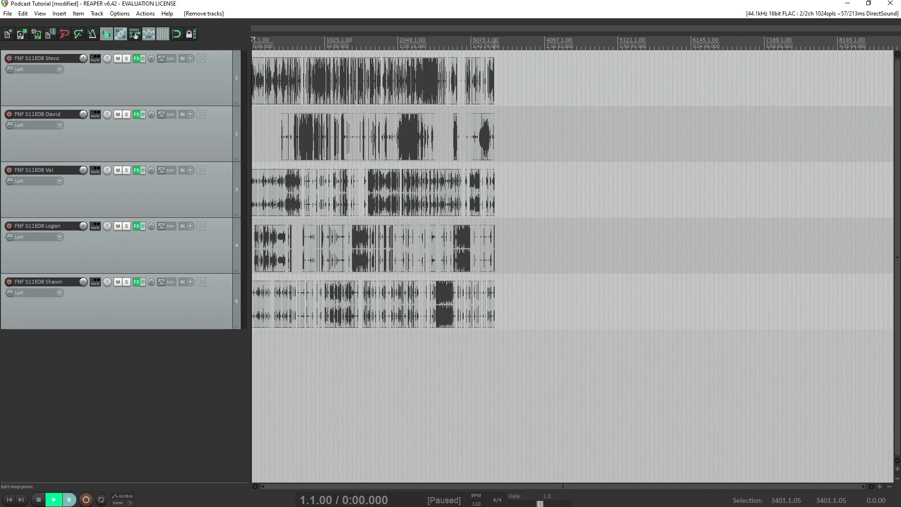
Examine the spacing of the clips on the five speaker tracks at the project's end and start
{"action": "scroll", "coordinate": [626, 77], "scroll_direction": "up", "scroll_amount": 15}
{"action": "scroll", "coordinate": [714, 58], "scroll_direction": "up", "scroll_amount": 4}
{"action": "left_click", "coordinate": [639, 46]}
{"action": "scroll", "coordinate": [694, 80], "scroll_direction": "up", "scroll_amount": 2}
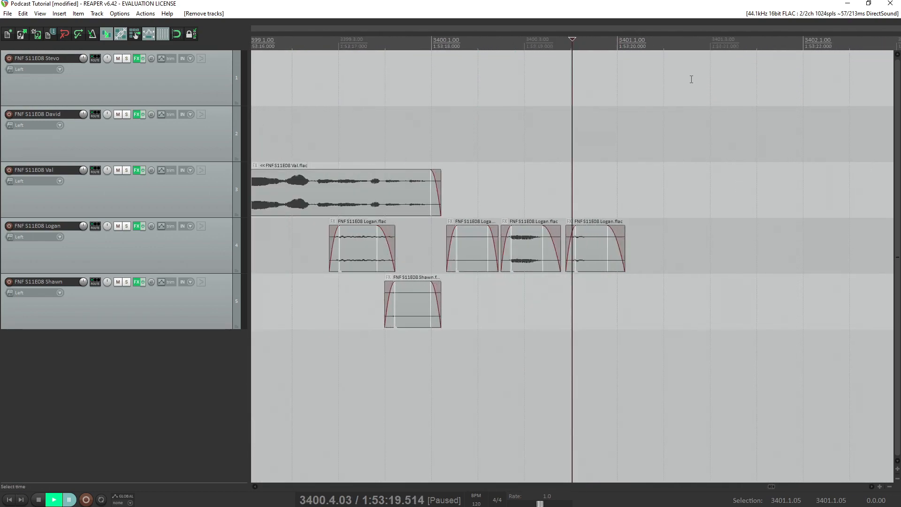
{"action": "left_click", "coordinate": [611, 109]}
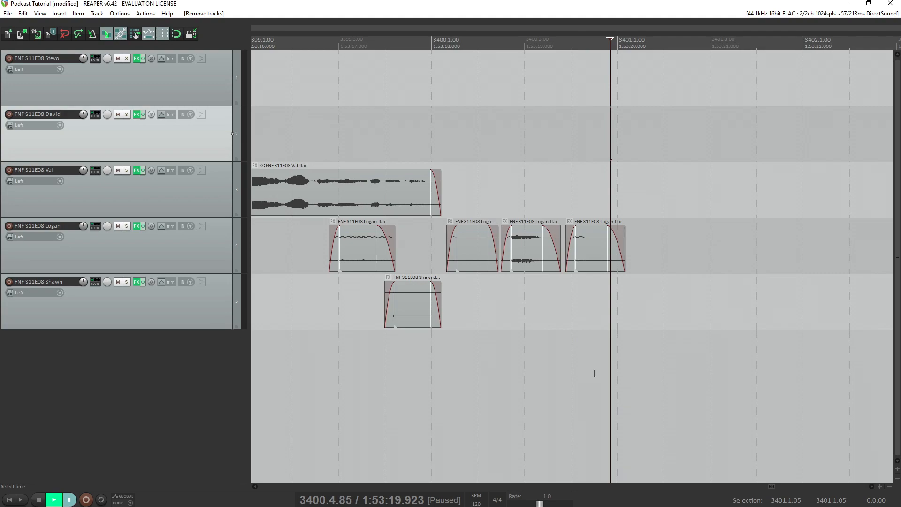
{"action": "scroll", "coordinate": [620, 364], "scroll_direction": "down", "scroll_amount": 8}
{"action": "key", "text": "Home"}
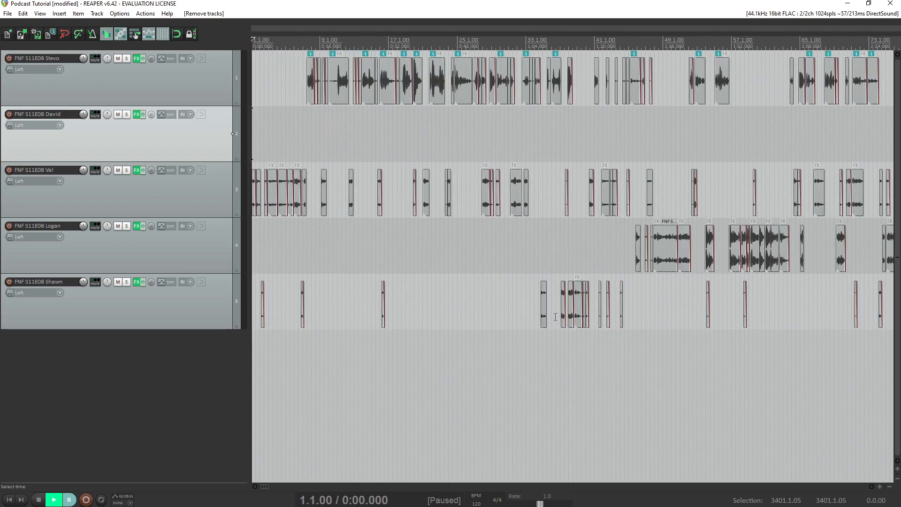
{"action": "scroll", "coordinate": [648, 265], "scroll_direction": "down", "scroll_amount": 6}
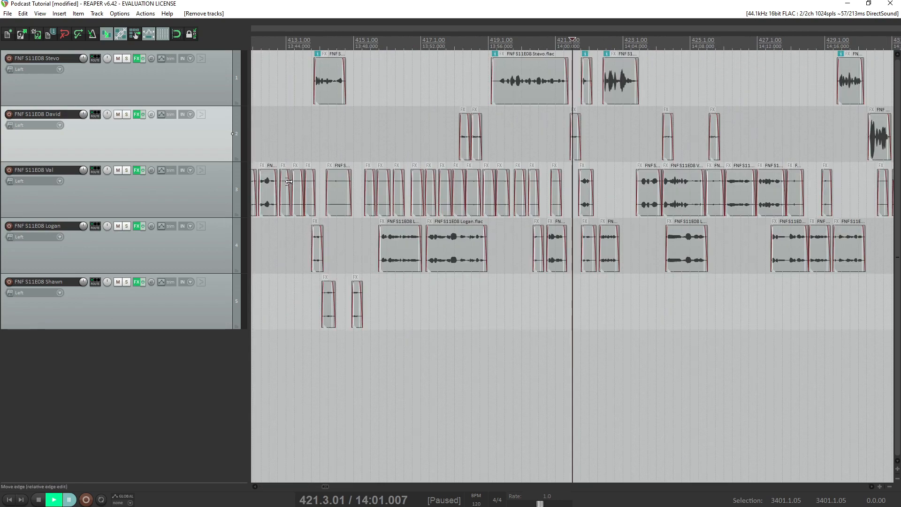
Select the run of near-silent clips on track 3 between about bars 413 and 421 and delete them
{"action": "left_click_drag", "start_coordinate": [286, 180], "coordinate": [566, 196]}
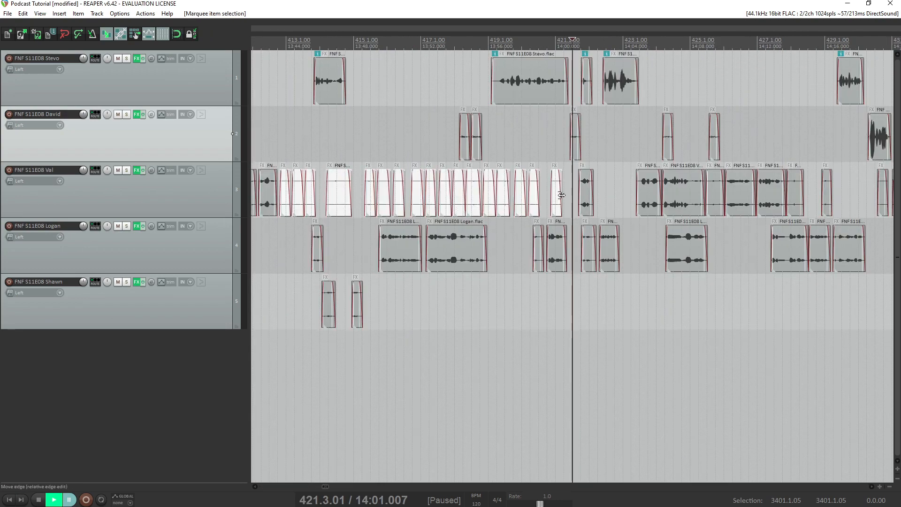
{"action": "key", "text": "Delete"}
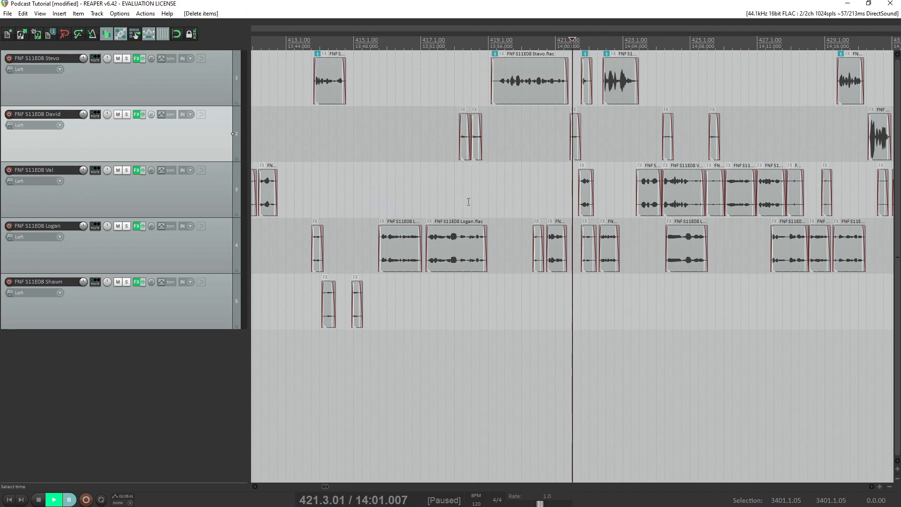
{"action": "left_click", "coordinate": [440, 204]}
{"action": "scroll", "coordinate": [795, 248], "scroll_direction": "up", "scroll_amount": 4}
{"action": "scroll", "coordinate": [638, 193], "scroll_direction": "down", "scroll_amount": 4}
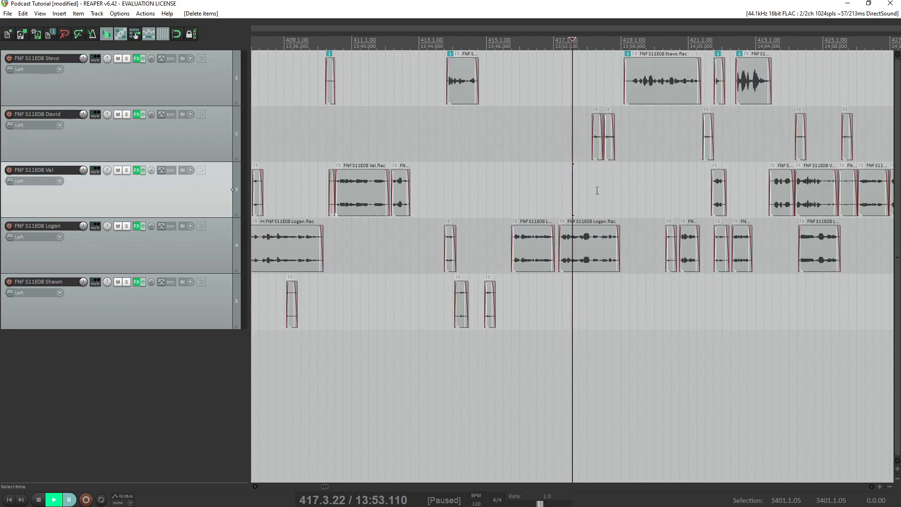
{"action": "scroll", "coordinate": [557, 190], "scroll_direction": "up", "scroll_amount": 5}
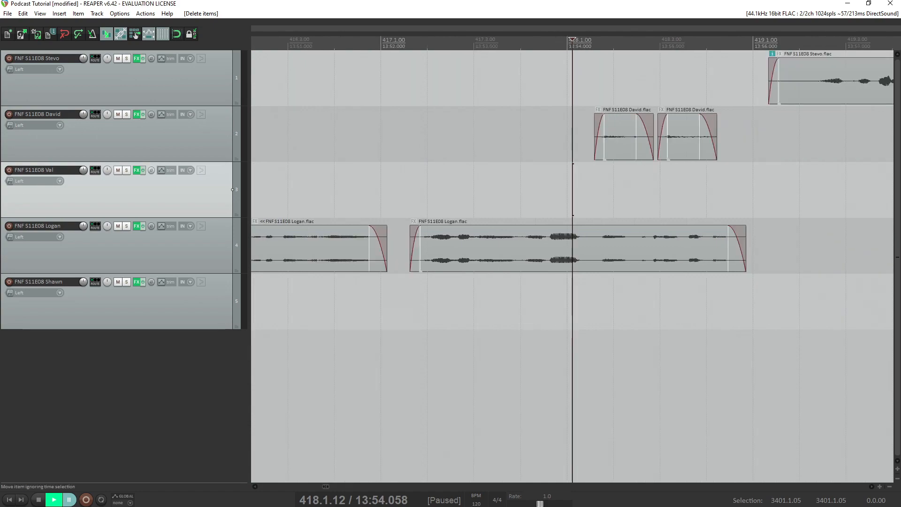
{"action": "left_click", "coordinate": [586, 195]}
{"action": "scroll", "coordinate": [555, 160], "scroll_direction": "down", "scroll_amount": 5}
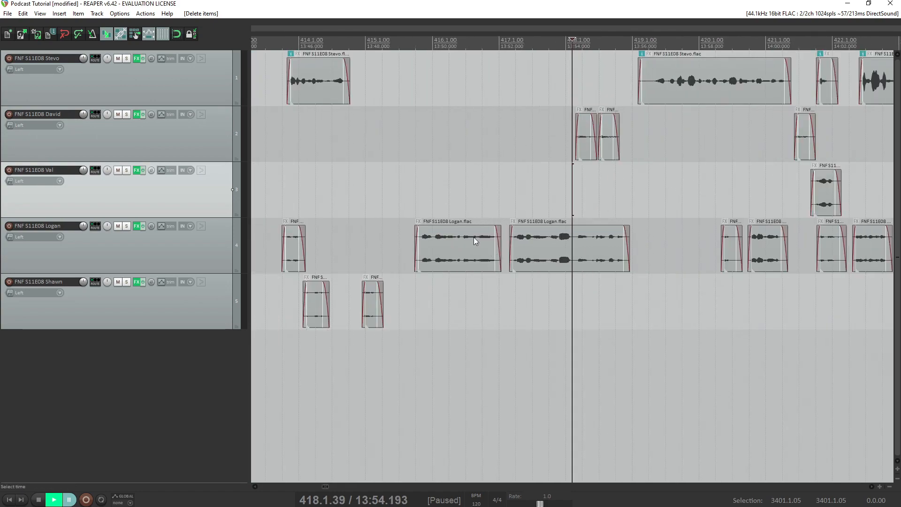
Shift the track 4 clip at bar 417 slightly later with rippling, and delete the two short clips on track 2 near bar 418
{"action": "left_click", "coordinate": [553, 252]}
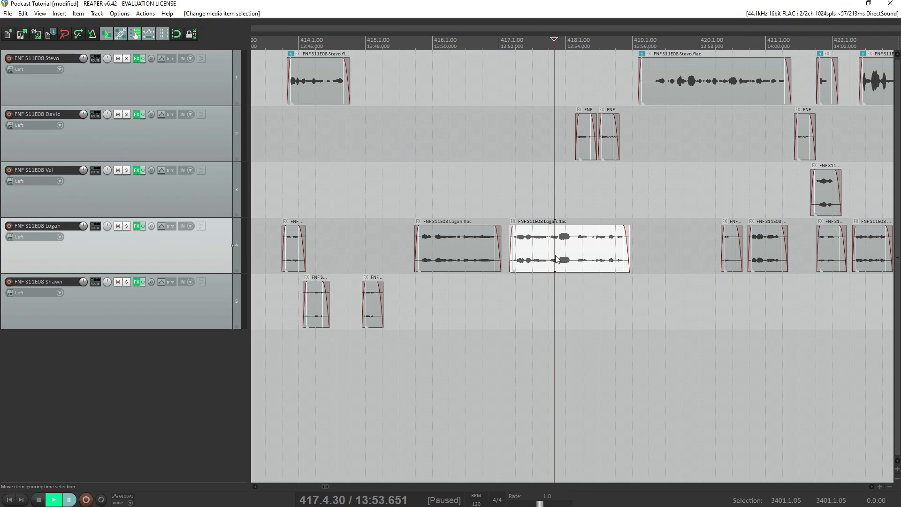
{"action": "left_click_drag", "start_coordinate": [557, 258], "coordinate": [571, 258]}
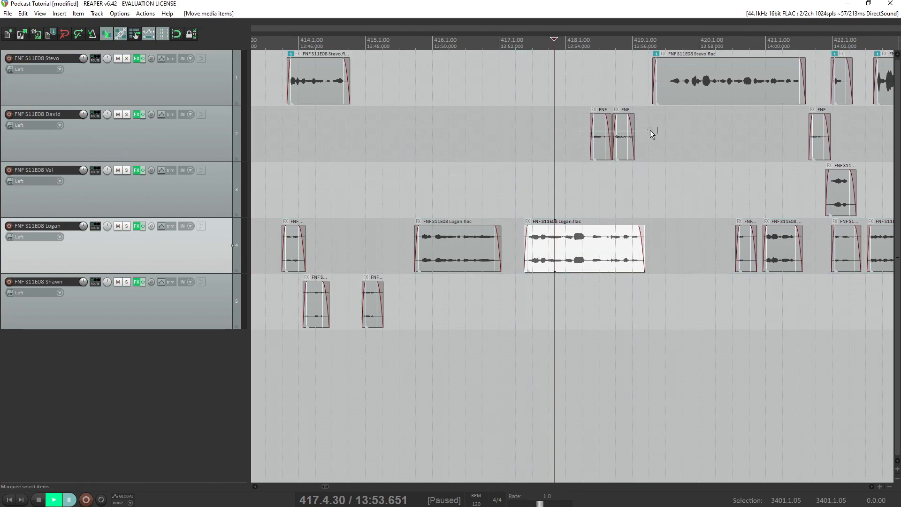
{"action": "left_click_drag", "start_coordinate": [644, 132], "coordinate": [647, 135]}
{"action": "key", "text": "Delete"}
Move the long track 1 clip near bar 419 slightly earlier, rippling the following clips, and trim the silence at its start
{"action": "left_click_drag", "start_coordinate": [708, 100], "coordinate": [670, 100]}
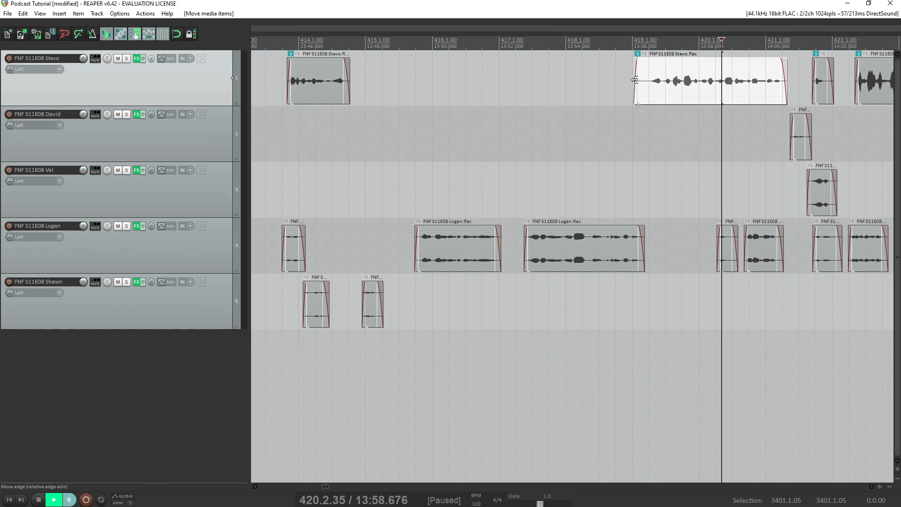
{"action": "left_click_drag", "start_coordinate": [635, 79], "coordinate": [650, 76]}
{"action": "left_click", "coordinate": [637, 164]}
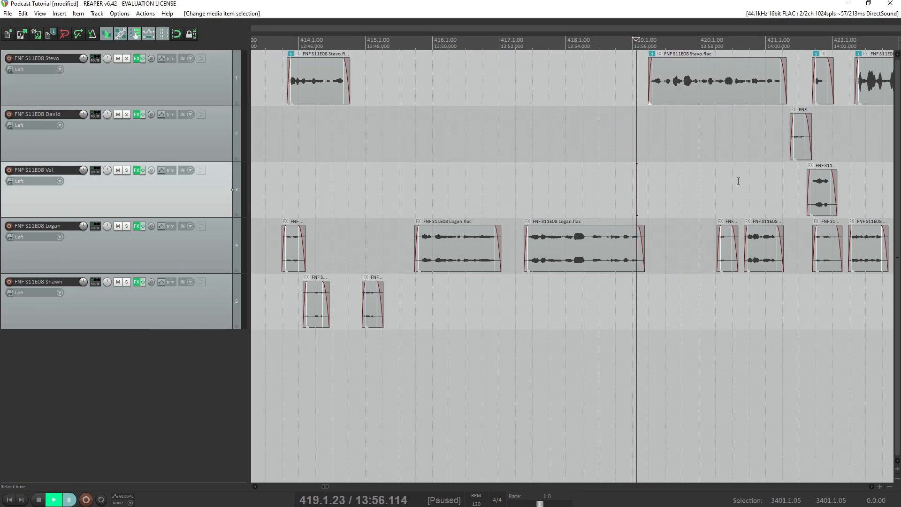
Delete the short quiet clip on track 2 just after bar 424
{"action": "scroll", "coordinate": [738, 181], "scroll_direction": "down", "scroll_amount": 3}
{"action": "left_click", "coordinate": [716, 181]}
{"action": "scroll", "coordinate": [798, 217], "scroll_direction": "up", "scroll_amount": 6}
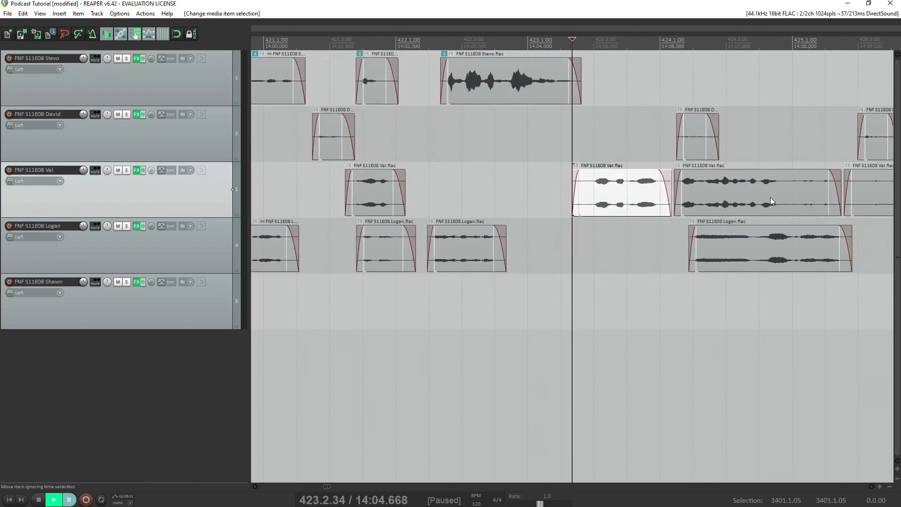
{"action": "left_click", "coordinate": [722, 136]}
{"action": "key", "text": "Delete"}
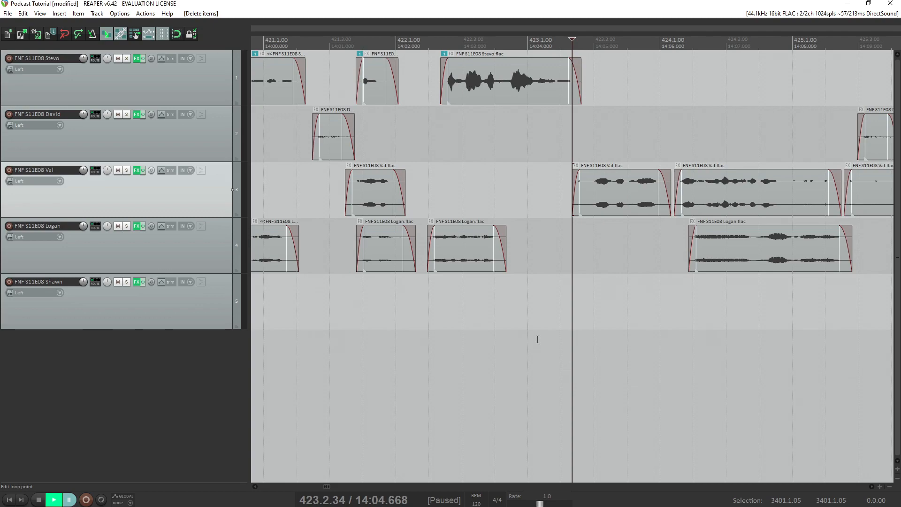
Play back from before bar 418 and delete the short quiet clip on track 4 at bar 420
{"action": "scroll", "coordinate": [538, 340], "scroll_direction": "up", "scroll_amount": 2}
{"action": "left_click", "coordinate": [432, 136]}
{"action": "scroll", "coordinate": [546, 190], "scroll_direction": "down", "scroll_amount": 2}
{"action": "left_click", "coordinate": [267, 142]}
{"action": "key", "text": "space"}
{"action": "scroll", "coordinate": [171, 215], "scroll_direction": "up", "scroll_amount": 2}
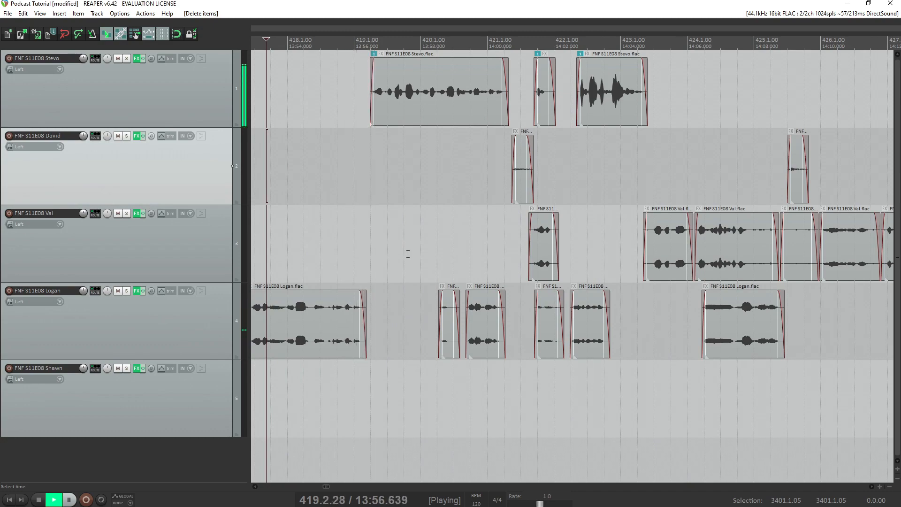
{"action": "left_click_drag", "start_coordinate": [443, 312], "coordinate": [451, 300]}
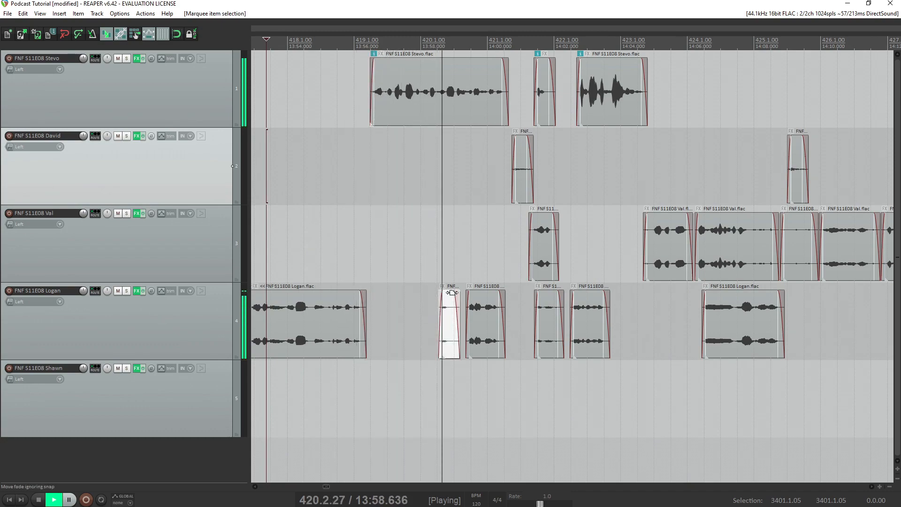
{"action": "key", "text": "Delete"}
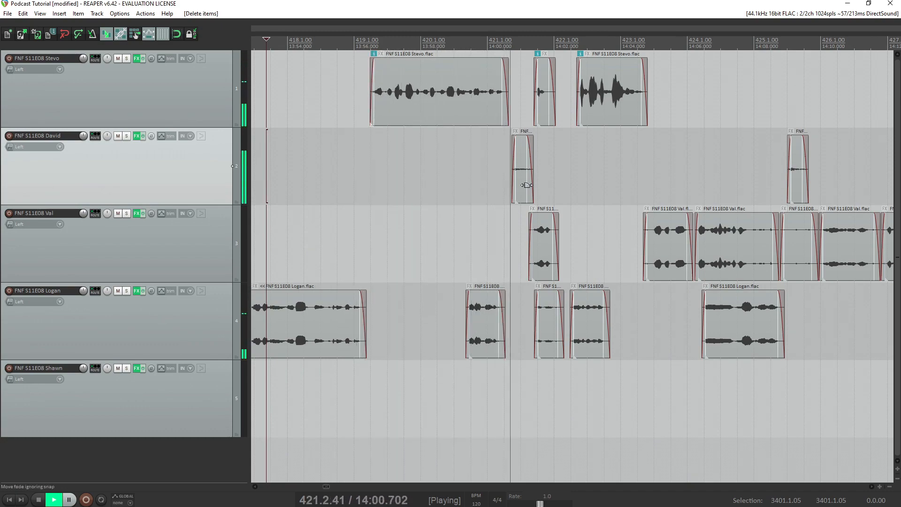
Delete the short clips on tracks 1 to 3 and the two short track 4 clips between about bars 421 and 423
{"action": "left_click_drag", "start_coordinate": [487, 185], "coordinate": [540, 188]}
{"action": "key", "text": "Delete"}
{"action": "scroll", "coordinate": [538, 307], "scroll_direction": "right", "scroll_amount": 1}
{"action": "left_click_drag", "start_coordinate": [528, 322], "coordinate": [536, 221]}
{"action": "key", "text": "Delete"}
{"action": "left_click_drag", "start_coordinate": [535, 136], "coordinate": [533, 106]}
{"action": "key", "text": "Delete"}
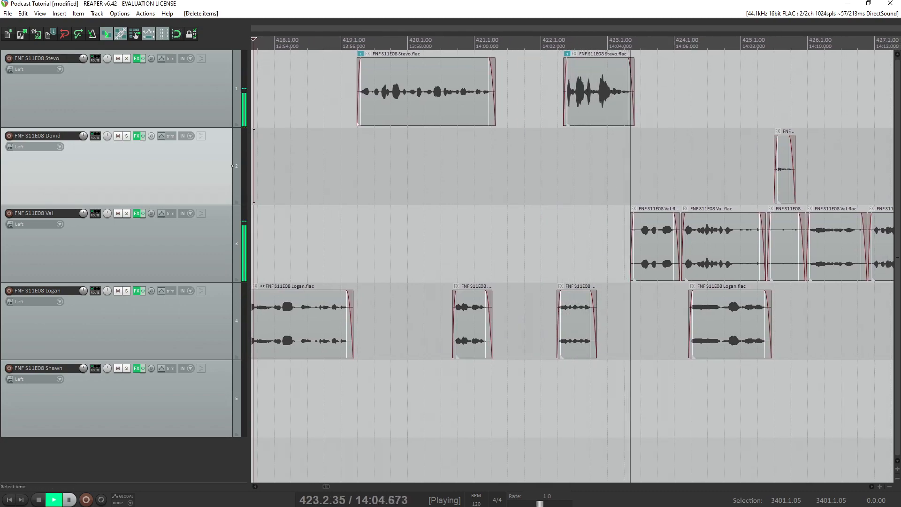
{"action": "left_click", "coordinate": [568, 285]}
{"action": "key", "text": "Delete"}
Move the track 1 clip near bar 422 earlier and the track 4 clip near bar 423 slightly later, rippling the following clips
{"action": "left_click_drag", "start_coordinate": [590, 114], "coordinate": [534, 115]}
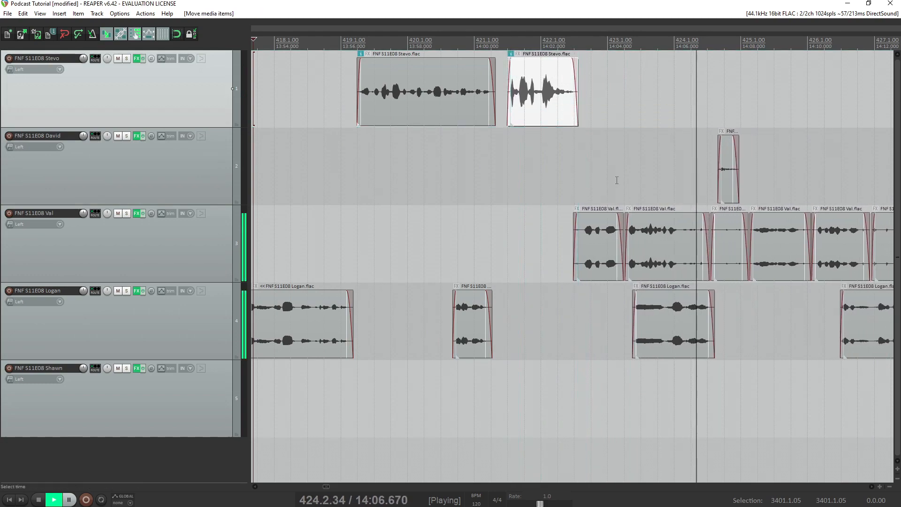
{"action": "key", "text": "space"}
{"action": "left_click", "coordinate": [648, 248]}
{"action": "left_click_drag", "start_coordinate": [664, 321], "coordinate": [708, 319]}
{"action": "left_click", "coordinate": [633, 327]}
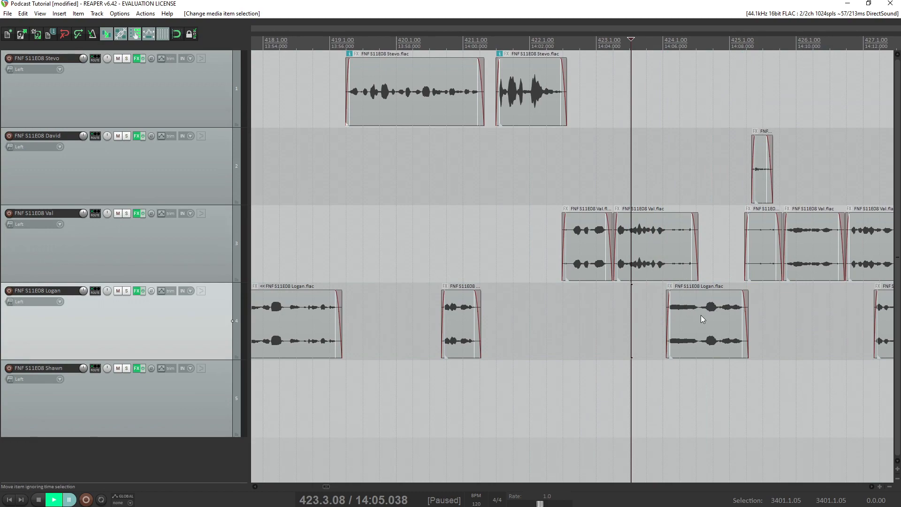
Split the track 3 clip at about bar 424 where its speech ends and delete the quiet tail
{"action": "left_click", "coordinate": [669, 240]}
{"action": "key", "text": "s"}
{"action": "key", "text": "Delete"}
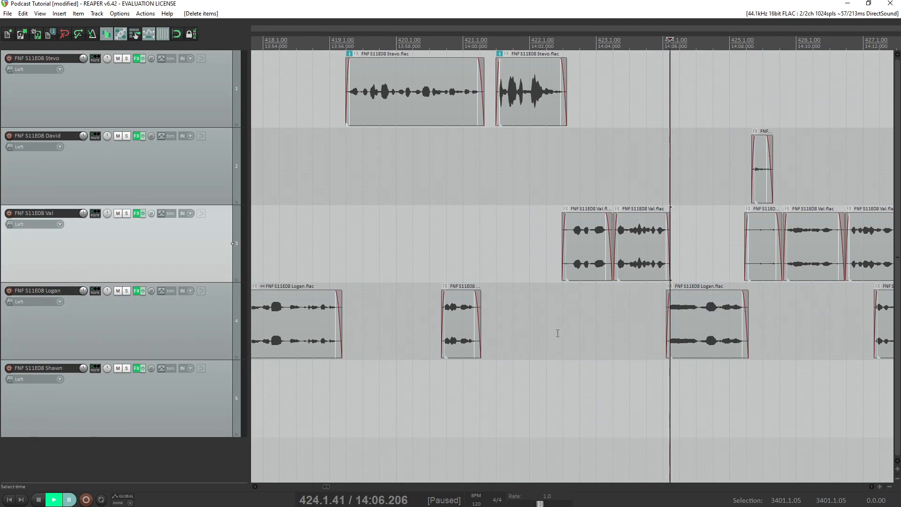
Play on from about bar 422 and delete the quiet clips on tracks 3 and 2 near bar 425
{"action": "left_click", "coordinate": [555, 336]}
{"action": "key", "text": "space"}
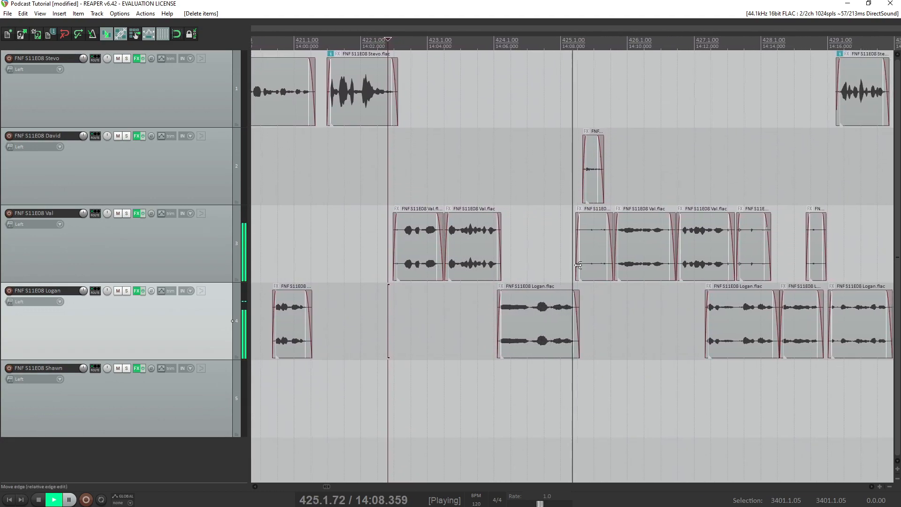
{"action": "left_click", "coordinate": [572, 253]}
{"action": "key", "text": "Delete"}
{"action": "left_click", "coordinate": [574, 161]}
{"action": "key", "text": "Delete"}
Move the track 3 clip near bar 426 slightly earlier, rippling the clips after it
{"action": "key", "text": "alt+p"}
{"action": "left_click_drag", "start_coordinate": [628, 255], "coordinate": [598, 256]}
{"action": "key", "text": "space"}
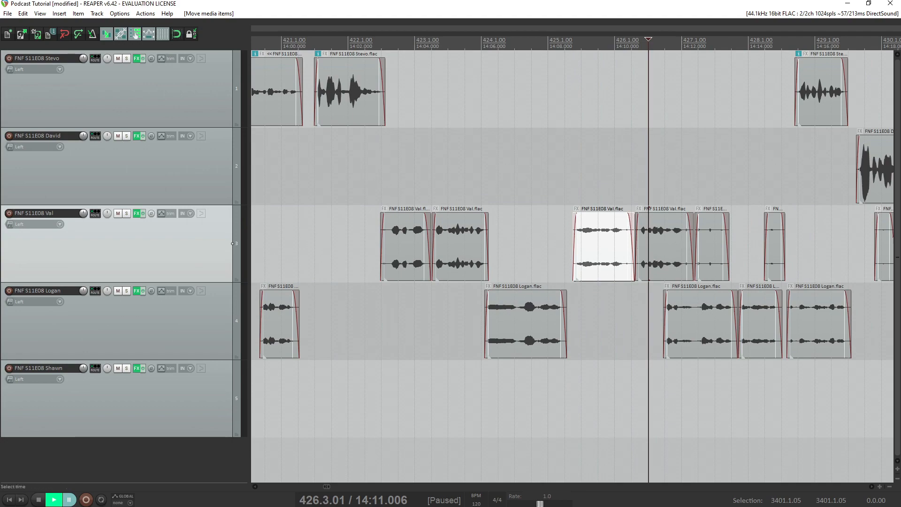
{"action": "left_click", "coordinate": [618, 244]}
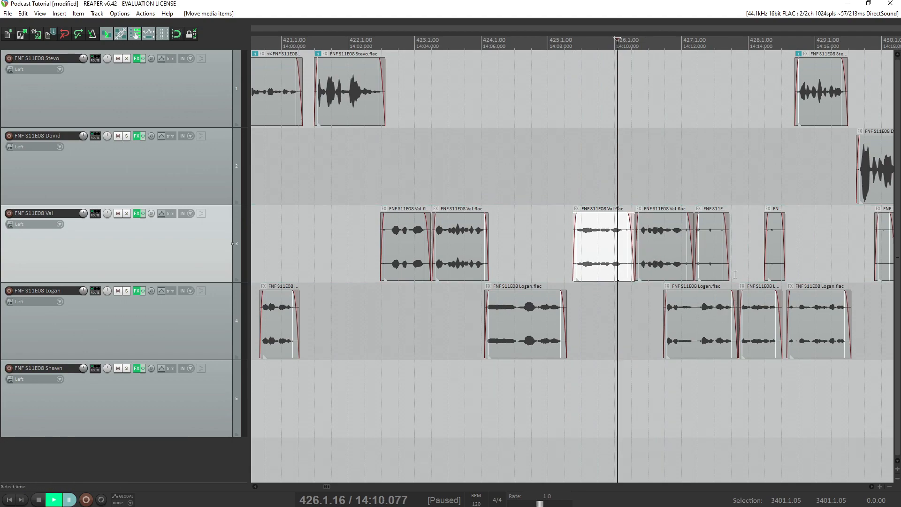
Delete the two short quiet clips on track 3 near bars 427 and 428
{"action": "left_click", "coordinate": [718, 253]}
{"action": "key", "text": "Delete"}
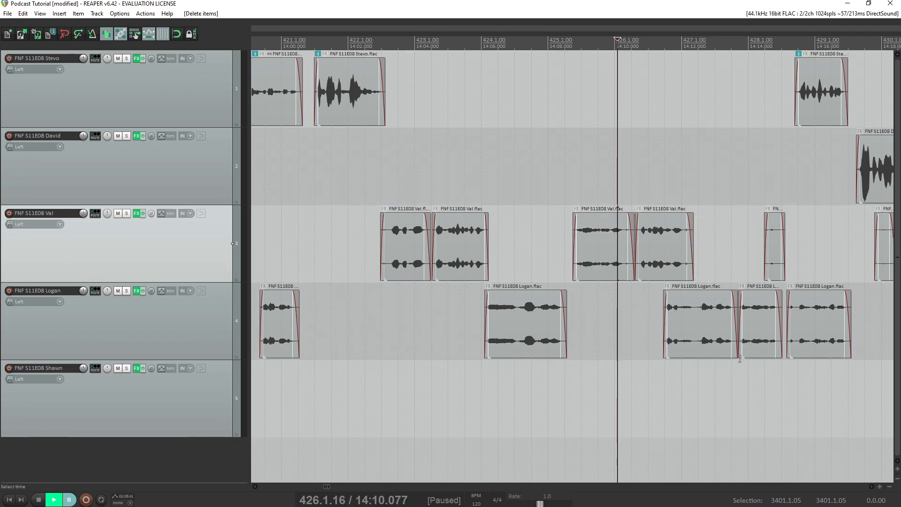
{"action": "left_click", "coordinate": [780, 275]}
{"action": "key", "text": "Delete"}
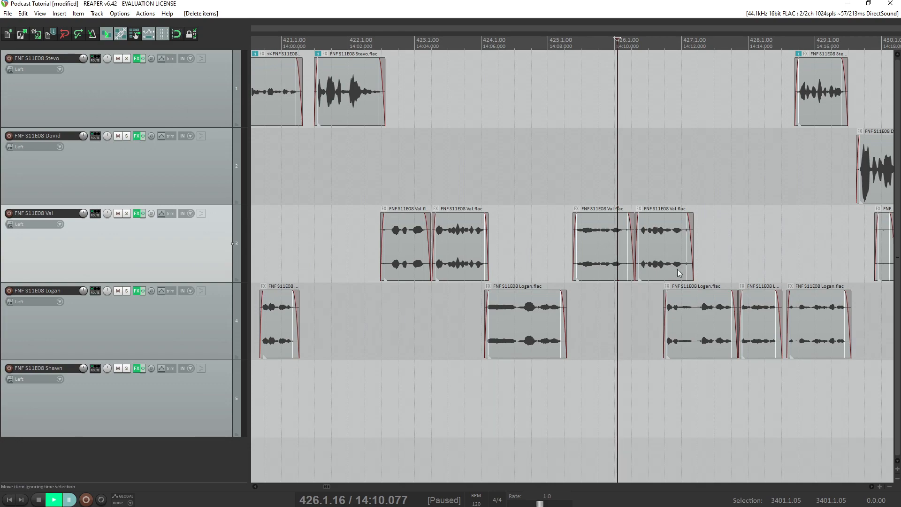
Delete the short quiet clip on track 3 near bar 430 and the quiet clip farther along track 5
{"action": "left_click", "coordinate": [582, 242]}
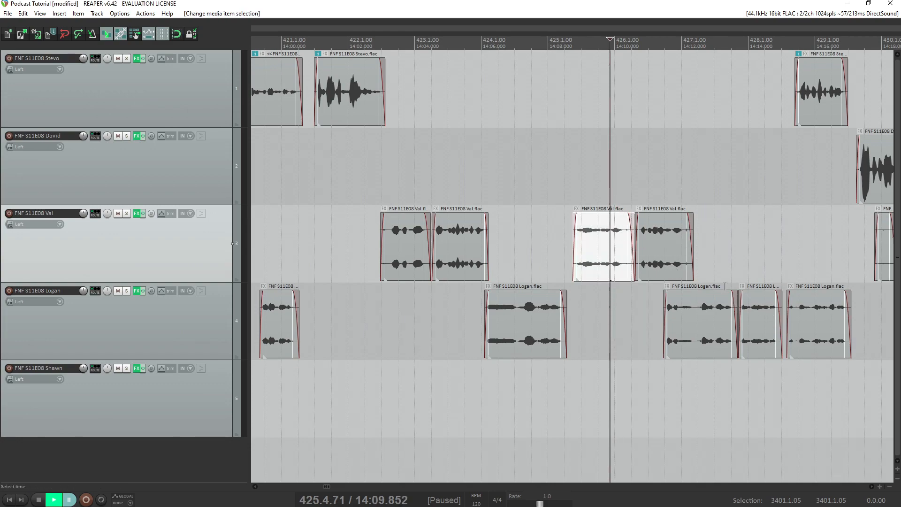
{"action": "scroll", "coordinate": [832, 279], "scroll_direction": "down", "scroll_amount": 2}
{"action": "left_click", "coordinate": [767, 241]}
{"action": "key", "text": "Delete"}
{"action": "left_click", "coordinate": [870, 396]}
{"action": "key", "text": "Delete"}
Trim the near-silent start off the track 3 clip before bar 431 and move the clip later to about bar 431.3, with rippling
{"action": "left_click", "coordinate": [806, 262]}
{"action": "scroll", "coordinate": [588, 253], "scroll_direction": "up", "scroll_amount": 8}
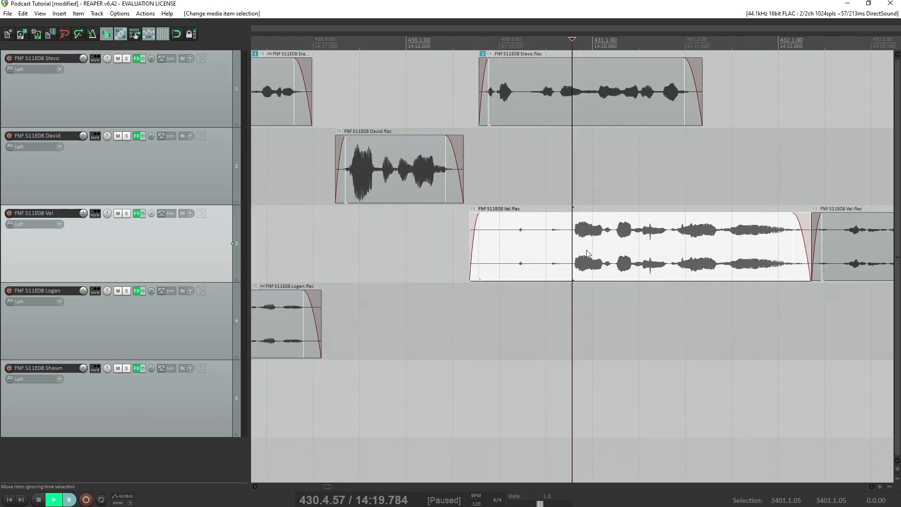
{"action": "key", "text": "s"}
{"action": "left_click", "coordinate": [519, 253]}
{"action": "key", "text": "Delete"}
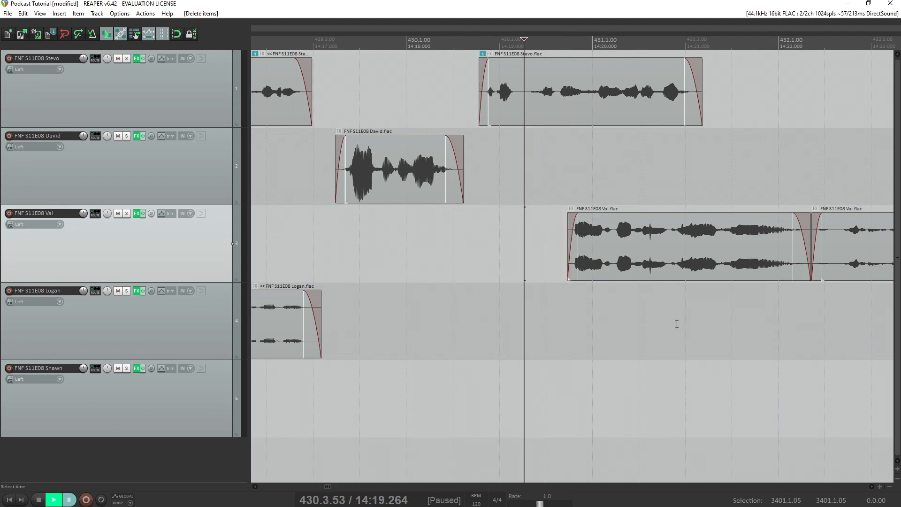
{"action": "left_click_drag", "start_coordinate": [651, 254], "coordinate": [780, 256]}
{"action": "left_click", "coordinate": [496, 253]}
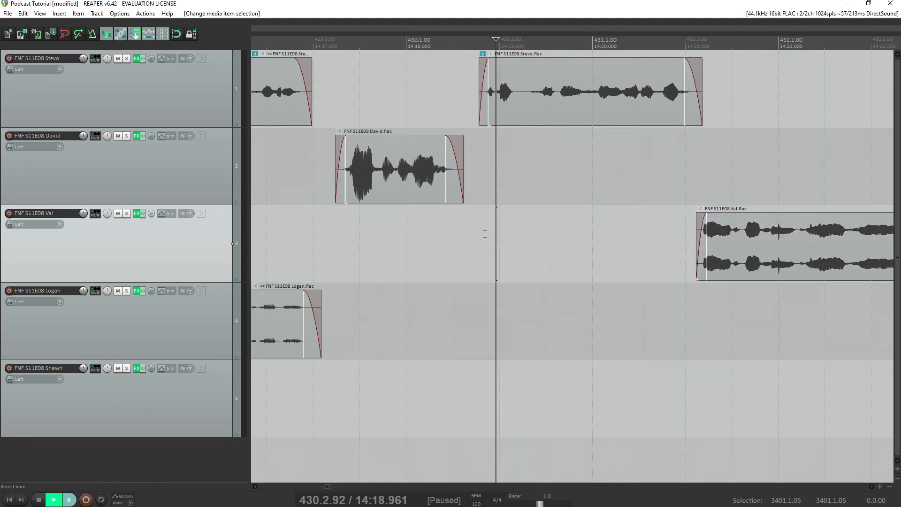
{"action": "key", "text": "space"}
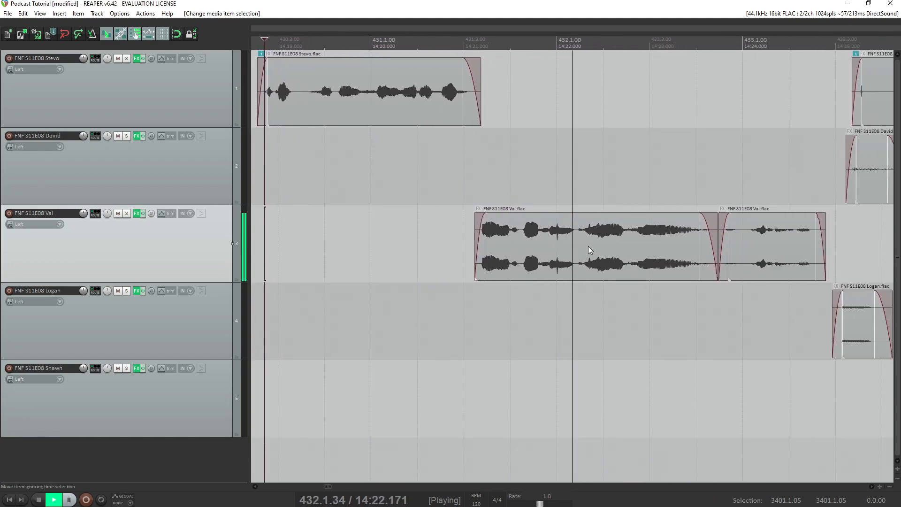
Delete the short quiet clip on track 2 just after bar 433
{"action": "scroll", "coordinate": [692, 261], "scroll_direction": "down", "scroll_amount": 3}
{"action": "left_click_drag", "start_coordinate": [610, 177], "coordinate": [683, 191]}
{"action": "key", "text": "Delete"}
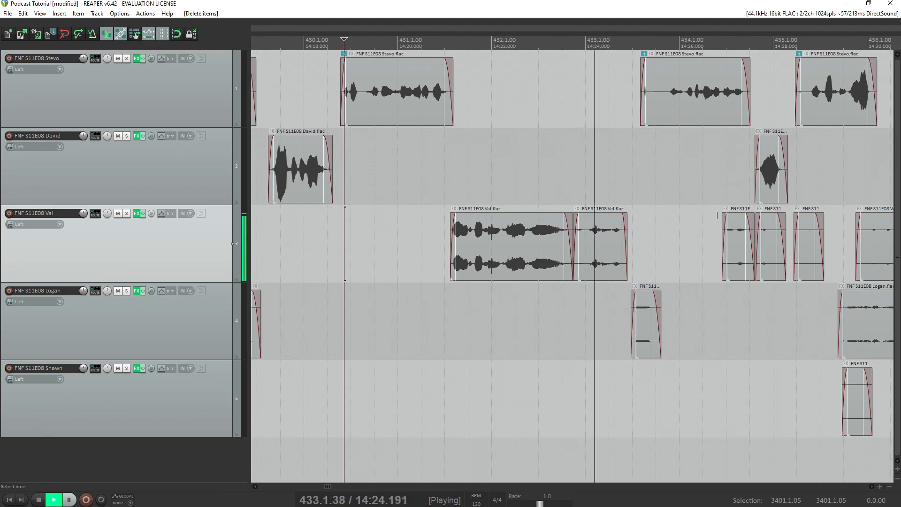
Split the long track 3 clip at about bar 432.2 in the gap before its last sound and delete the final section
{"action": "key", "text": "space"}
{"action": "left_click", "coordinate": [538, 239]}
{"action": "scroll", "coordinate": [563, 247], "scroll_direction": "up", "scroll_amount": 5}
{"action": "key", "text": "alt+p"}
{"action": "left_click", "coordinate": [536, 236]}
{"action": "left_click", "coordinate": [534, 237]}
{"action": "left_click", "coordinate": [531, 237]}
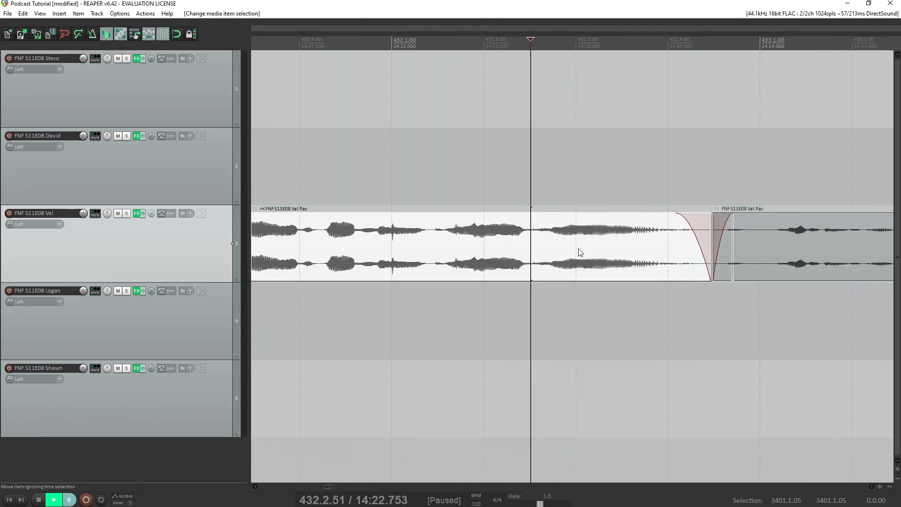
{"action": "key", "text": "s"}
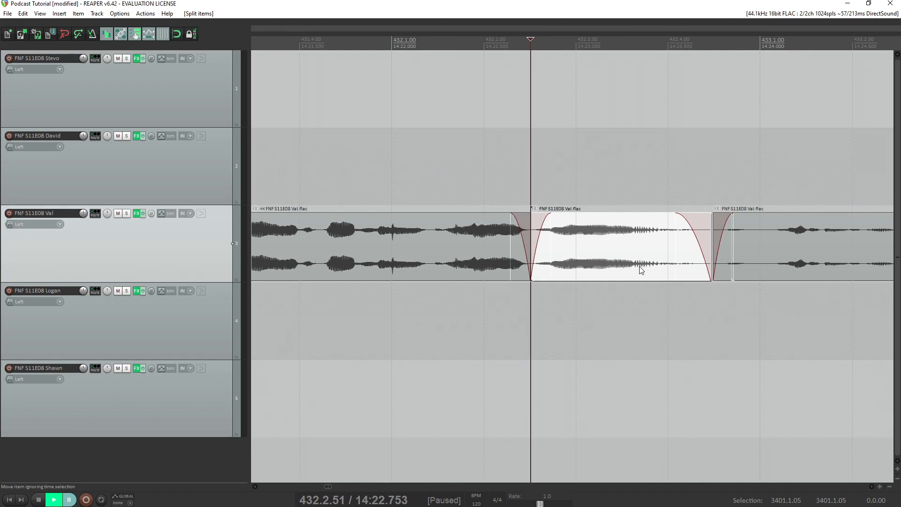
{"action": "key", "text": "Delete"}
Trim the quiet start off the following track 3 clip after bar 432, move it slightly earlier with rippling, and play the transition
{"action": "left_click", "coordinate": [582, 244]}
{"action": "key", "text": "s"}
{"action": "left_click", "coordinate": [571, 253]}
{"action": "key", "text": "Delete"}
{"action": "left_click_drag", "start_coordinate": [644, 252], "coordinate": [610, 248]}
{"action": "left_click", "coordinate": [430, 129]}
{"action": "left_click", "coordinate": [362, 131]}
{"action": "key", "text": "space"}
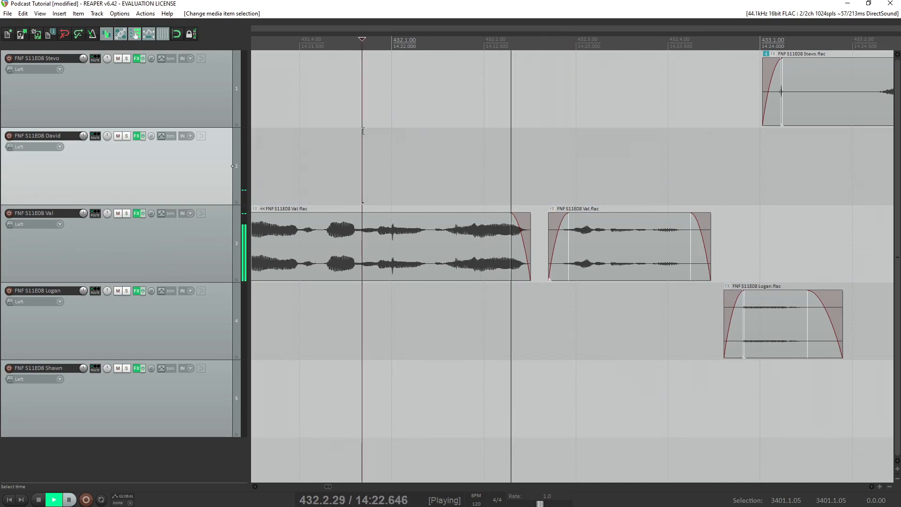
Move the second track 3 clip after bar 432 slightly later, extend the preceding clip's end a little, and play the transition
{"action": "key", "text": "space"}
{"action": "left_click_drag", "start_coordinate": [571, 272], "coordinate": [597, 272]}
{"action": "mouse_move", "coordinate": [469, 242]}
{"action": "left_mouse_down"}
{"action": "mouse_move", "coordinate": [497, 241]}
{"action": "mouse_move", "coordinate": [473, 241]}
{"action": "mouse_move", "coordinate": [484, 239]}
{"action": "left_mouse_up"}
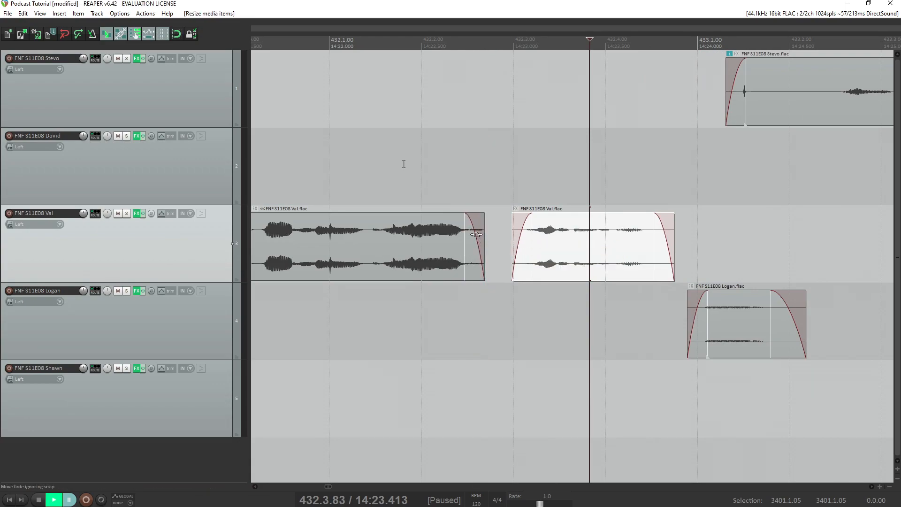
{"action": "left_click", "coordinate": [337, 113]}
{"action": "key", "text": "space"}
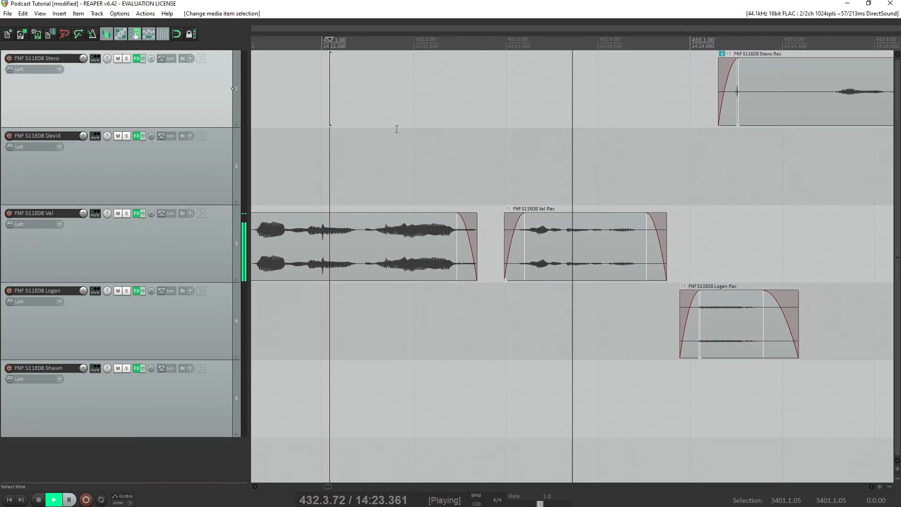
{"action": "key", "text": "space"}
Split the track 1 clip near bar 433 just before its speech and delete the quiet beginning
{"action": "left_click", "coordinate": [627, 328]}
{"action": "scroll", "coordinate": [578, 169], "scroll_direction": "down", "scroll_amount": 4}
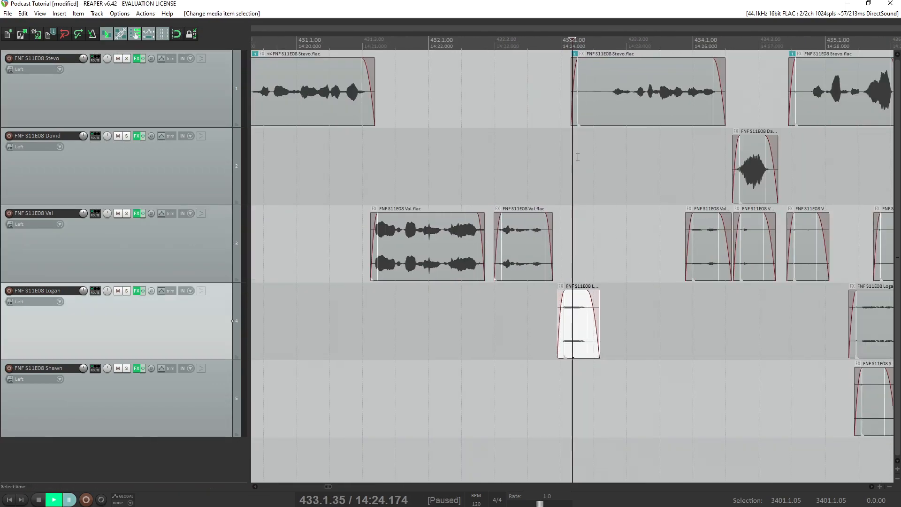
{"action": "left_click", "coordinate": [613, 87]}
{"action": "key", "text": "s"}
{"action": "left_click", "coordinate": [578, 98]}
{"action": "key", "text": "Delete"}
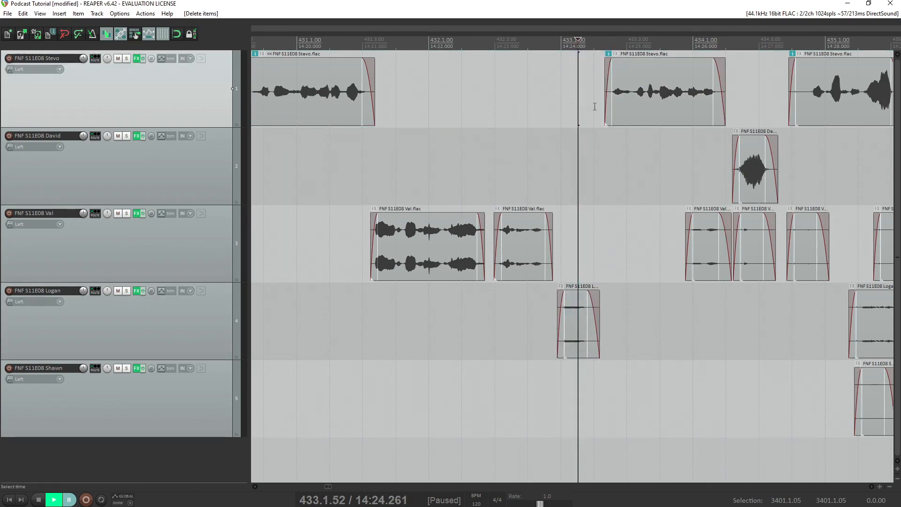
Delete the quiet track 3 clips from just before bar 435 onward and the quiet track 5 clip near bar 435
{"action": "left_click", "coordinate": [795, 253]}
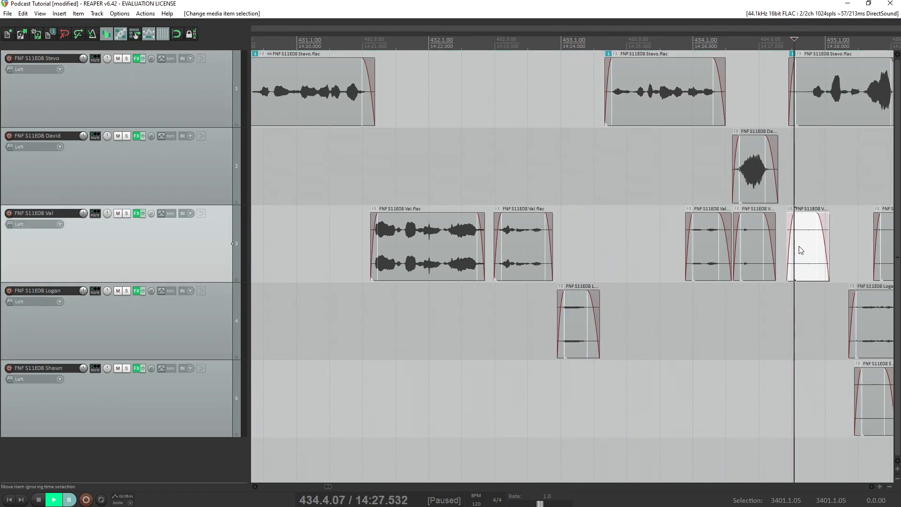
{"action": "key", "text": "Delete"}
{"action": "scroll", "coordinate": [804, 252], "scroll_direction": "down", "scroll_amount": 1}
{"action": "left_click_drag", "start_coordinate": [688, 237], "coordinate": [797, 232]}
{"action": "key", "text": "Delete"}
{"action": "left_click_drag", "start_coordinate": [643, 384], "coordinate": [708, 385]}
{"action": "key", "text": "Delete"}
Move the long track 4 clip near bar 435 later with rippling, so it starts just after the track 1 clip ends
{"action": "left_click", "coordinate": [610, 187]}
{"action": "scroll", "coordinate": [686, 242], "scroll_direction": "up", "scroll_amount": 1}
{"action": "scroll", "coordinate": [685, 242], "scroll_direction": "up", "scroll_amount": 1}
{"action": "key", "text": "alt+p"}
{"action": "left_click_drag", "start_coordinate": [631, 311], "coordinate": [714, 311]}
{"action": "left_click", "coordinate": [535, 226]}
{"action": "scroll", "coordinate": [647, 279], "scroll_direction": "down", "scroll_amount": 1}
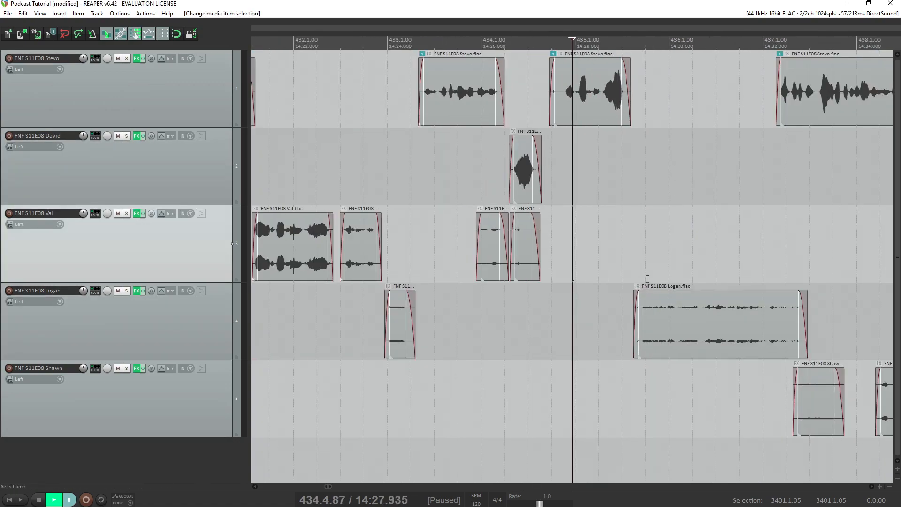
Delete the short quiet clips on track 4 near bar 438 and on track 3 near bar 439
{"action": "scroll", "coordinate": [590, 302], "scroll_direction": "down", "scroll_amount": 1}
{"action": "left_click", "coordinate": [815, 244]}
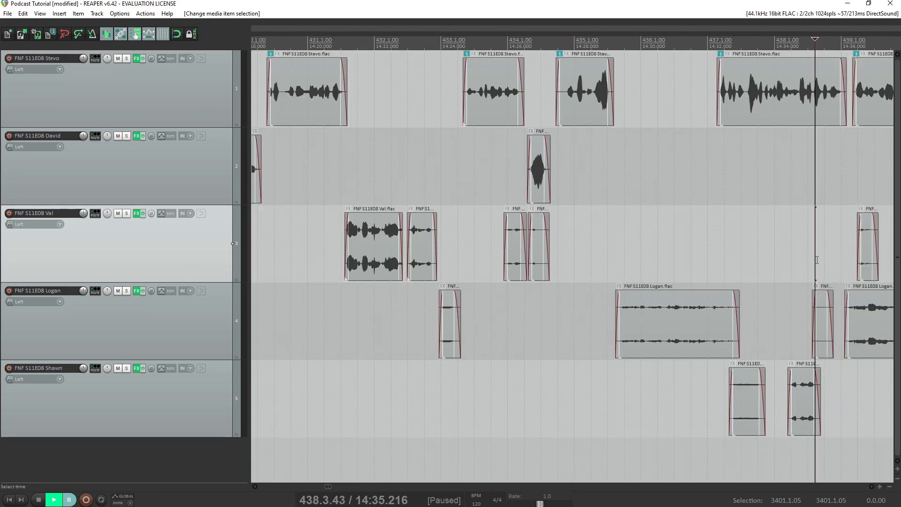
{"action": "scroll", "coordinate": [472, 305], "scroll_direction": "up", "scroll_amount": 3}
{"action": "left_click", "coordinate": [600, 319]}
{"action": "key", "text": "Delete"}
{"action": "left_click", "coordinate": [812, 250]}
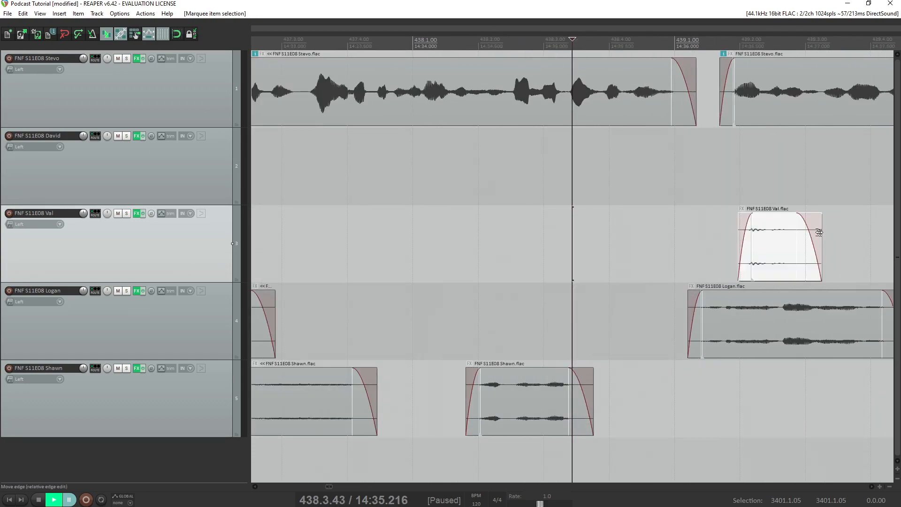
{"action": "key", "text": "Delete"}
Delete the quiet clip on track 3 near bar 441 and the short quiet clip on track 5 near bar 443
{"action": "scroll", "coordinate": [812, 250], "scroll_direction": "down", "scroll_amount": 1}
{"action": "left_click", "coordinate": [688, 310]}
{"action": "scroll", "coordinate": [688, 319], "scroll_direction": "down", "scroll_amount": 1}
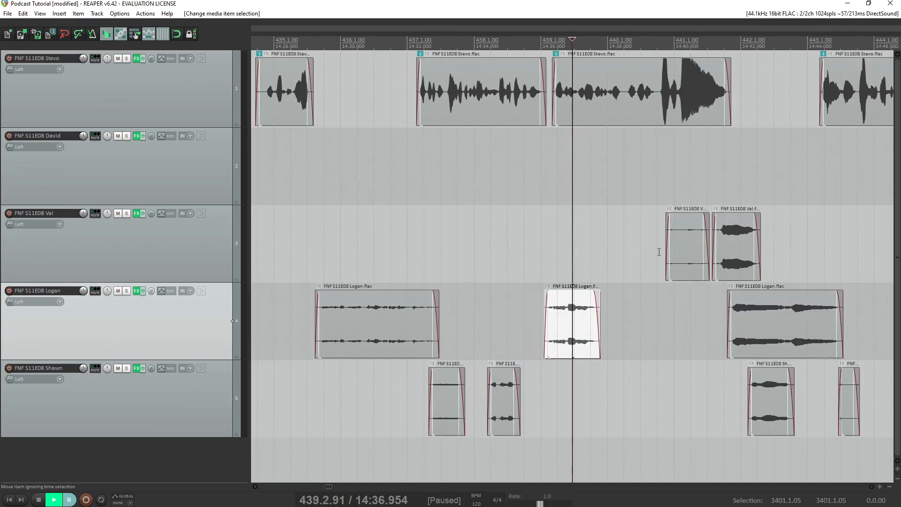
{"action": "left_click", "coordinate": [690, 234]}
{"action": "key", "text": "Delete"}
{"action": "left_click", "coordinate": [849, 394]}
{"action": "key", "text": "Delete"}
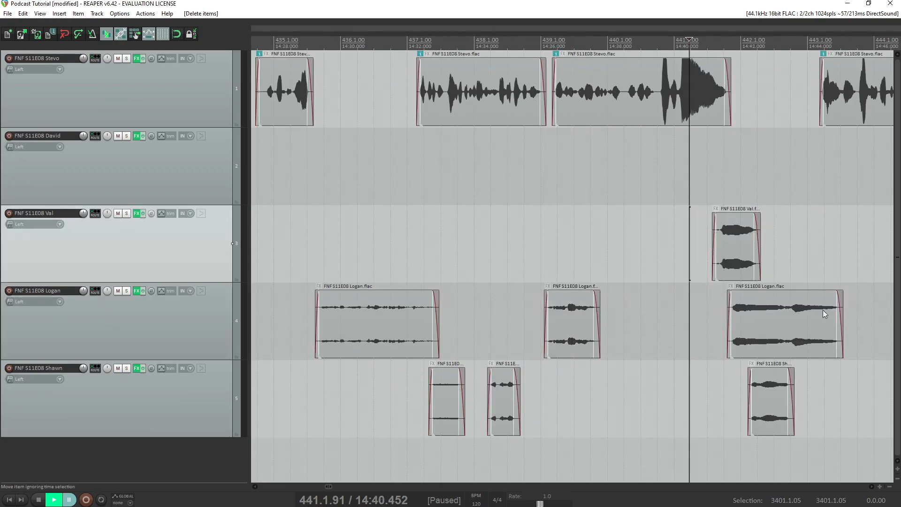
Delete the unwanted clips on tracks 2 and 3 around bar 448 and the short quiet track 1 clip near bar 448
{"action": "scroll", "coordinate": [824, 315], "scroll_direction": "down", "scroll_amount": 2}
{"action": "left_click", "coordinate": [573, 246]}
{"action": "scroll", "coordinate": [674, 246], "scroll_direction": "up", "scroll_amount": 2}
{"action": "left_click", "coordinate": [659, 226]}
{"action": "scroll", "coordinate": [658, 226], "scroll_direction": "up", "scroll_amount": 2}
{"action": "left_click_drag", "start_coordinate": [773, 244], "coordinate": [406, 148]}
{"action": "key", "text": "Delete"}
{"action": "scroll", "coordinate": [780, 237], "scroll_direction": "down", "scroll_amount": 2}
{"action": "scroll", "coordinate": [780, 238], "scroll_direction": "down", "scroll_amount": 2}
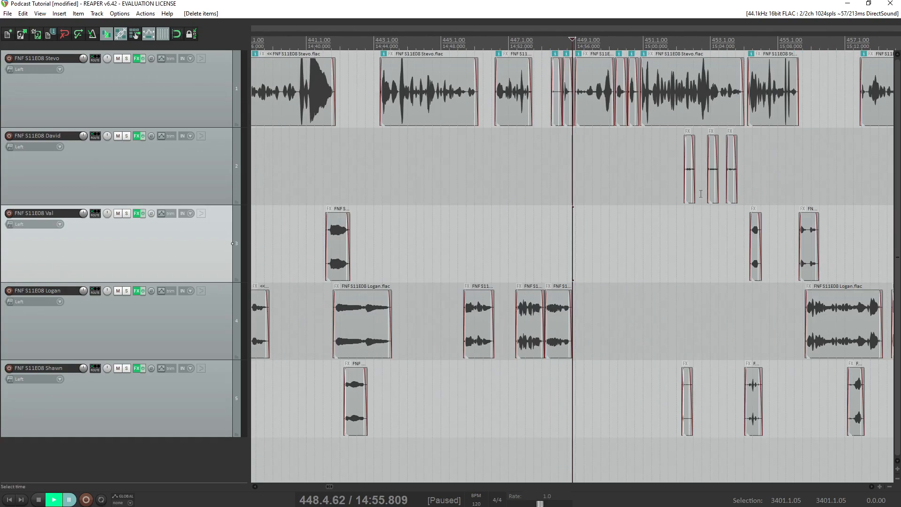
{"action": "left_click", "coordinate": [557, 89]}
{"action": "scroll", "coordinate": [677, 173], "scroll_direction": "up", "scroll_amount": 1}
Delete the three quiet clips on track 2 between bars 452 and 454 and the quiet track 5 clip at bar 452
{"action": "left_click", "coordinate": [689, 244]}
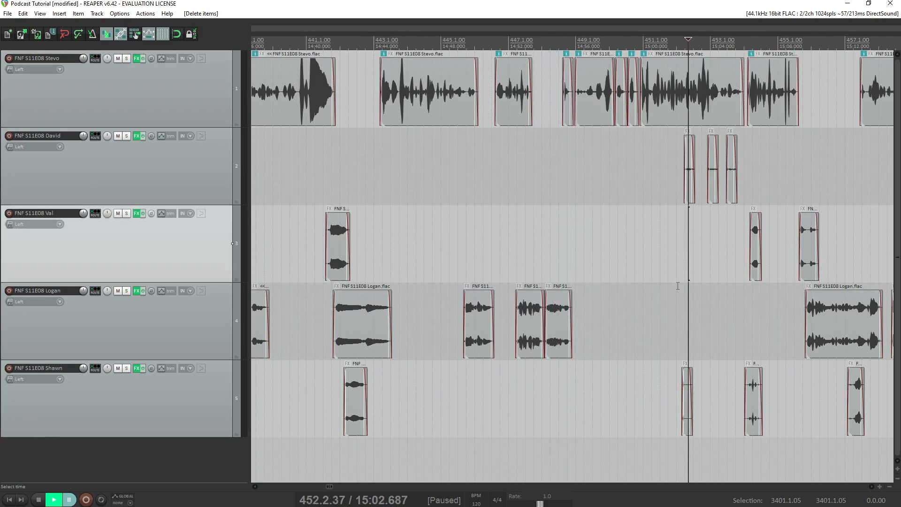
{"action": "scroll", "coordinate": [672, 286], "scroll_direction": "up", "scroll_amount": 2}
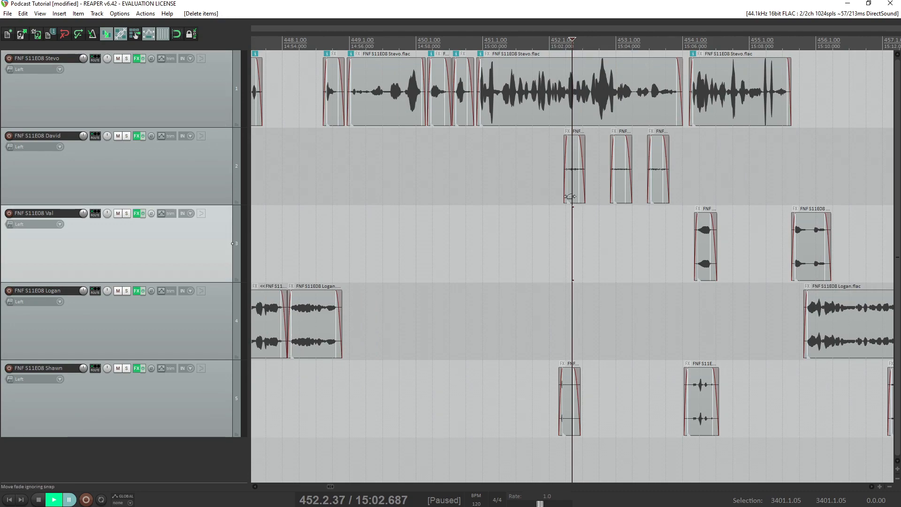
{"action": "left_click_drag", "start_coordinate": [573, 170], "coordinate": [726, 155]}
{"action": "key", "text": "Delete"}
{"action": "left_click_drag", "start_coordinate": [603, 403], "coordinate": [543, 385]}
{"action": "key", "text": "Delete"}
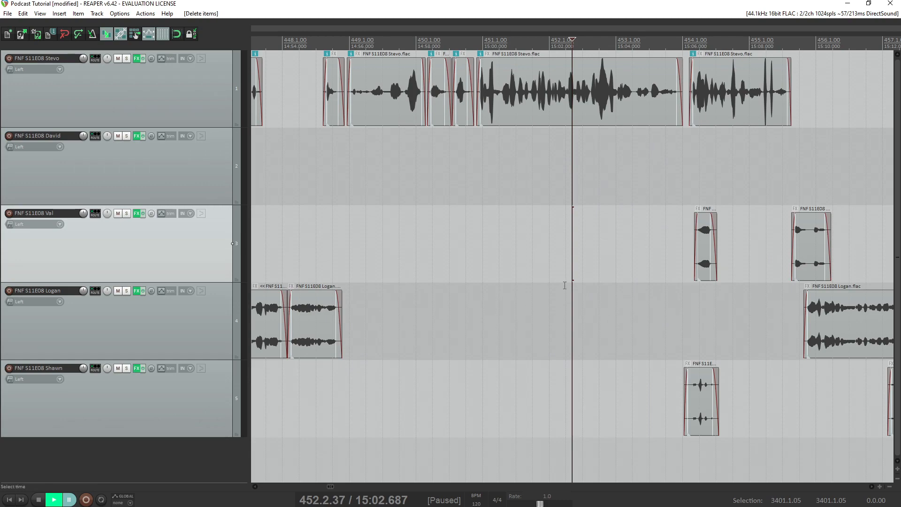
Check the remaining clips on the speaker tracks between bars 448 and 459 for unwanted material
{"action": "scroll", "coordinate": [547, 299], "scroll_direction": "down", "scroll_amount": 2}
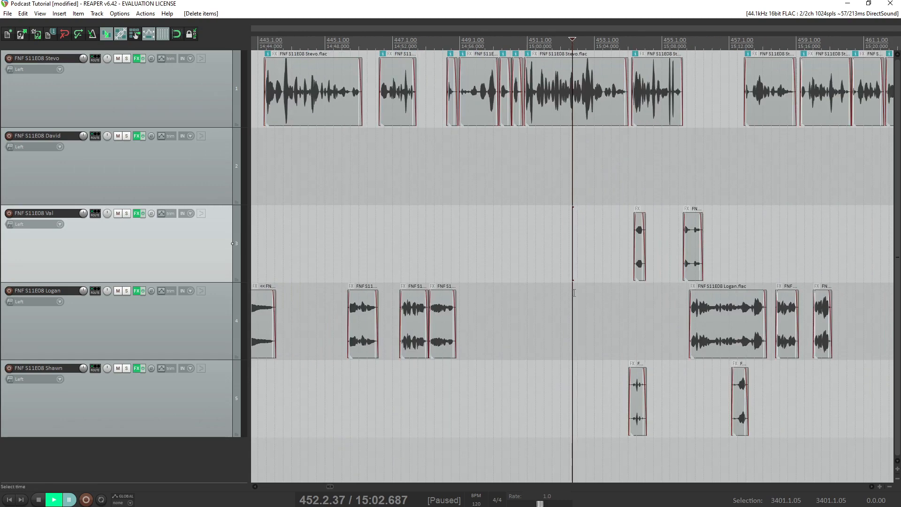
{"action": "scroll", "coordinate": [662, 294], "scroll_direction": "up", "scroll_amount": 3}
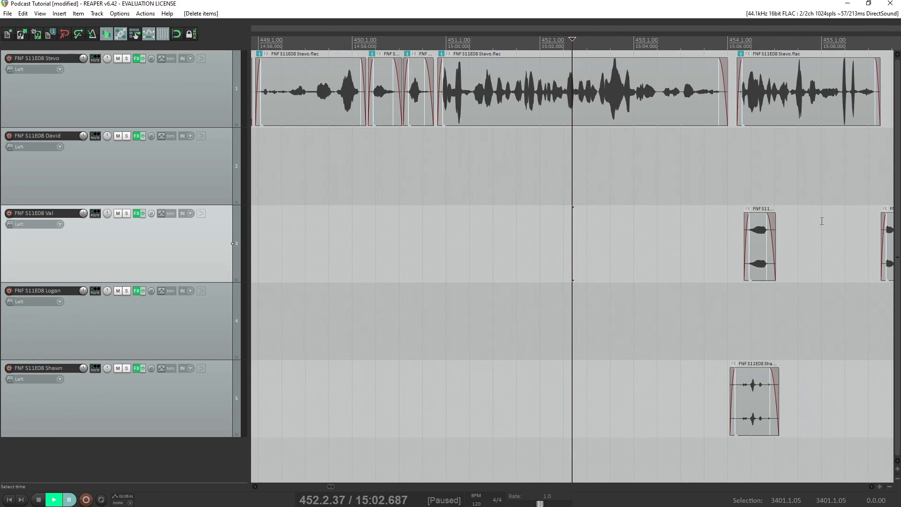
{"action": "scroll", "coordinate": [722, 246], "scroll_direction": "down", "scroll_amount": 1}
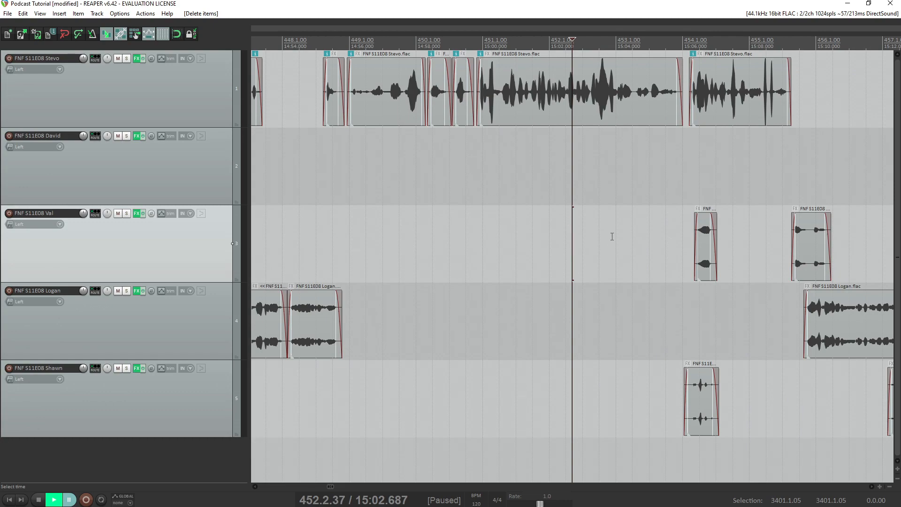
{"action": "scroll", "coordinate": [696, 219], "scroll_direction": "down", "scroll_amount": 2}
{"action": "left_click", "coordinate": [624, 196]}
{"action": "scroll", "coordinate": [697, 249], "scroll_direction": "up", "scroll_amount": 5}
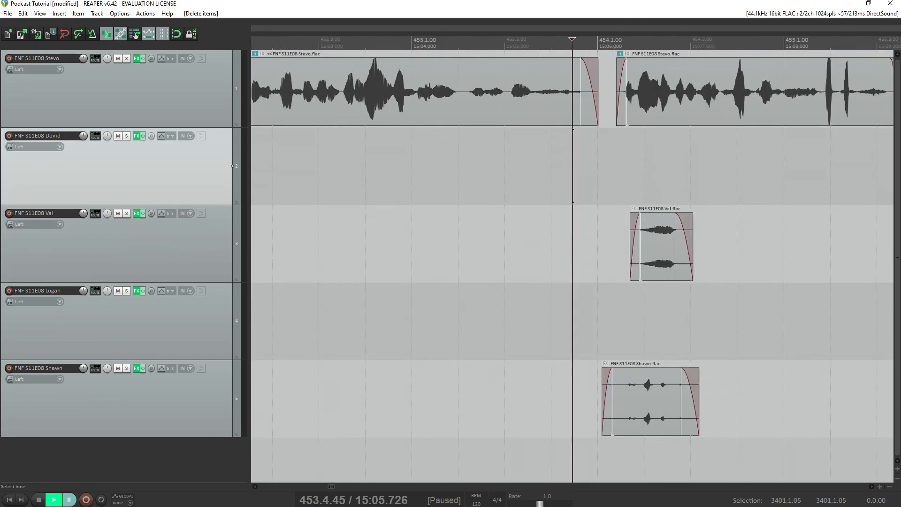
{"action": "left_click", "coordinate": [659, 254]}
{"action": "scroll", "coordinate": [676, 252], "scroll_direction": "down", "scroll_amount": 3}
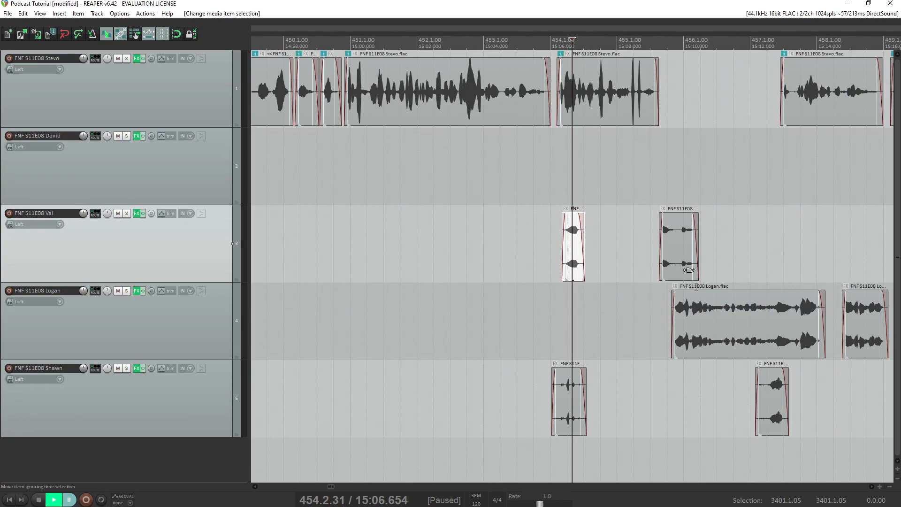
Survey the whole edited timeline, return to the project start and inspect the opening clips with reduced track heights
{"action": "left_click", "coordinate": [703, 337]}
{"action": "scroll", "coordinate": [702, 338], "scroll_direction": "down", "scroll_amount": 15}
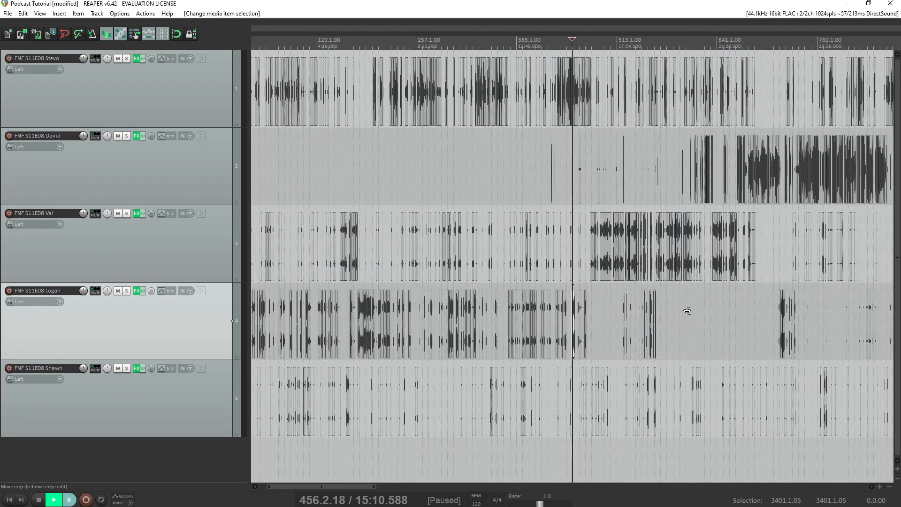
{"action": "scroll", "coordinate": [644, 166], "scroll_direction": "down", "scroll_amount": 3}
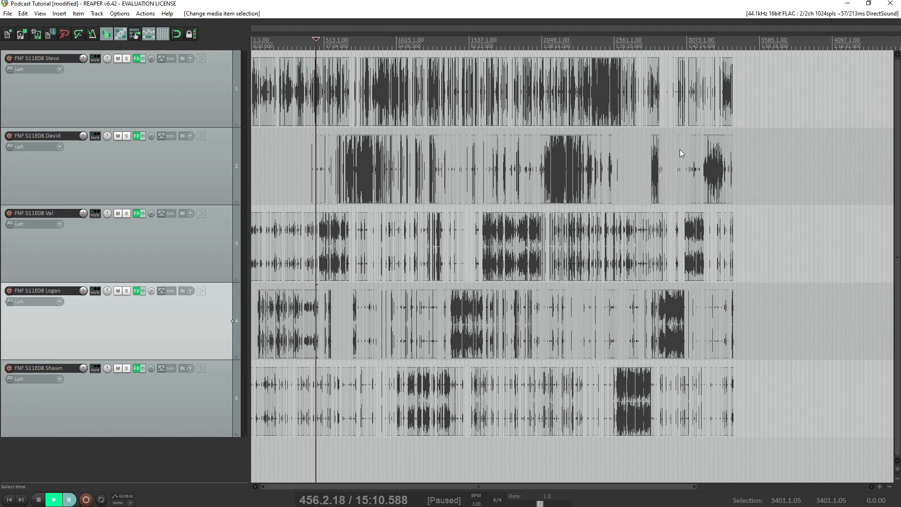
{"action": "left_click", "coordinate": [274, 249]}
{"action": "scroll", "coordinate": [291, 247], "scroll_direction": "up", "scroll_amount": 5}
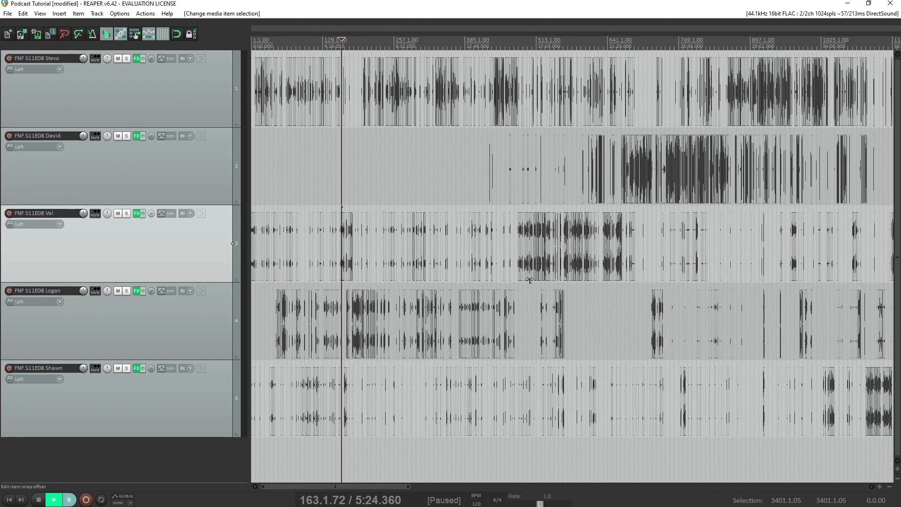
{"action": "scroll", "coordinate": [538, 273], "scroll_direction": "up", "scroll_amount": 2}
{"action": "key", "text": "Home"}
{"action": "key", "text": "Page_Down"}
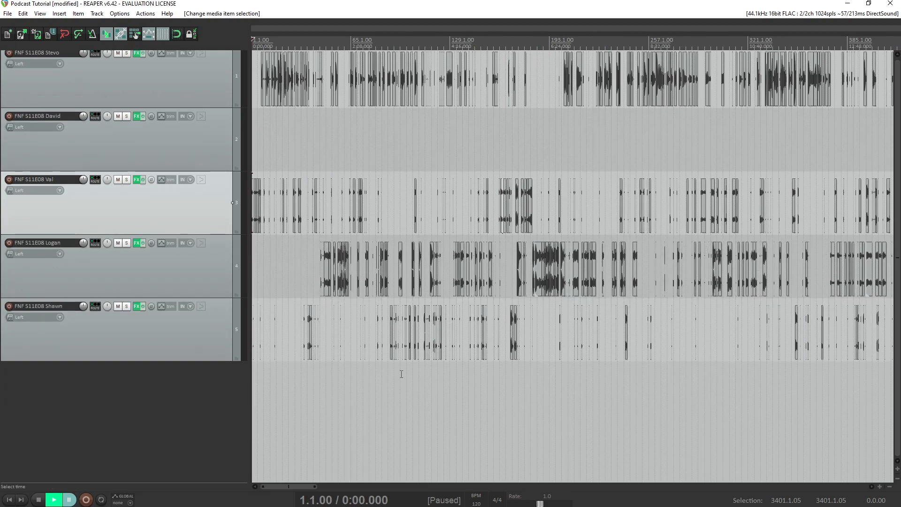
{"action": "scroll", "coordinate": [402, 369], "scroll_direction": "up", "scroll_amount": 3}
{"action": "scroll", "coordinate": [425, 342], "scroll_direction": "up", "scroll_amount": 4}
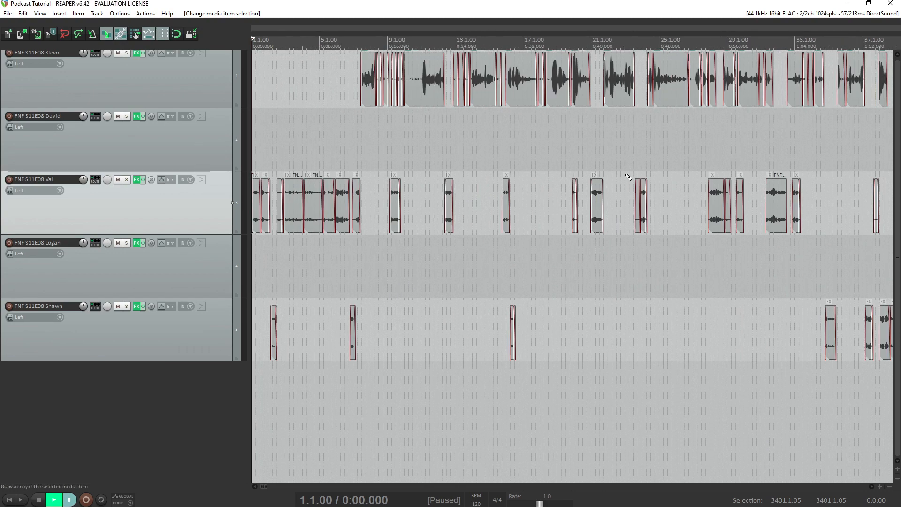
Try MP3 (encoder by LAME project) output with Target quality (VBR) mode in the render settings, leaving without rendering
{"action": "key", "text": "ctrl+alt+r"}
{"action": "left_click", "coordinate": [486, 276]}
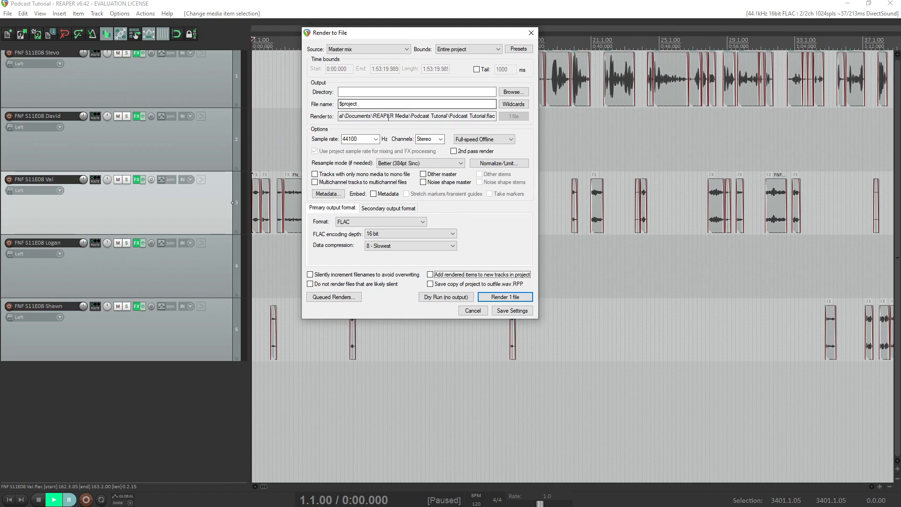
{"action": "left_click", "coordinate": [366, 223]}
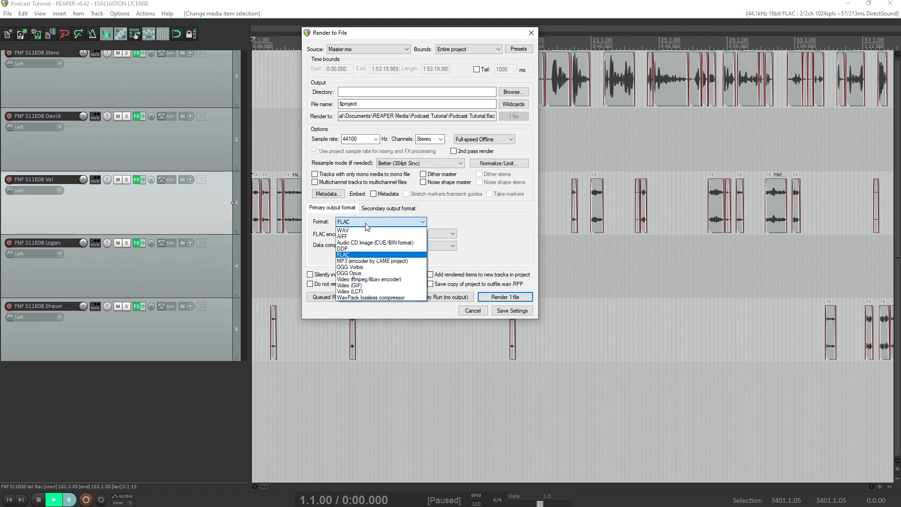
{"action": "left_click", "coordinate": [368, 261]}
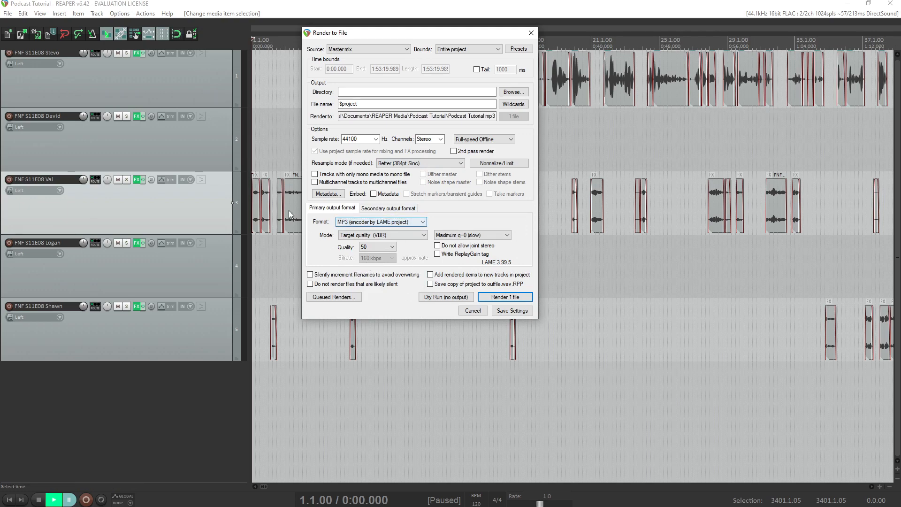
{"action": "left_click", "coordinate": [422, 235]}
{"action": "left_click", "coordinate": [410, 240]}
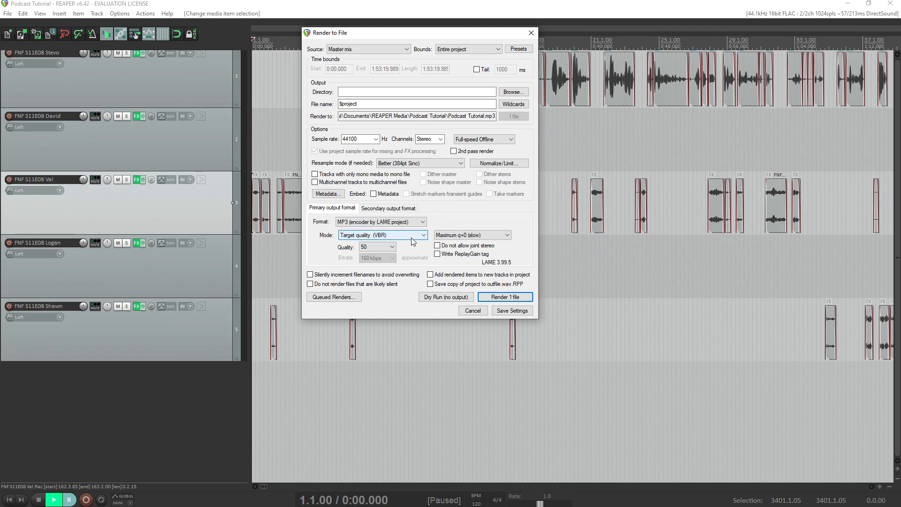
{"action": "left_click", "coordinate": [390, 247]}
{"action": "left_click", "coordinate": [379, 280]}
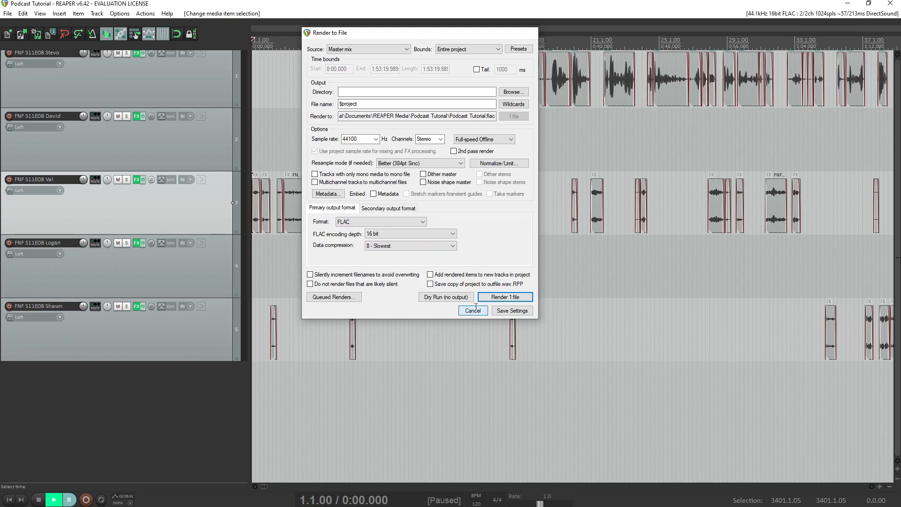
{"action": "left_click", "coordinate": [474, 310]}
Save the project and import 01 - Straight Tone and Strive Ahead from the Downloads folder onto a new track at the project start
{"action": "left_click", "coordinate": [296, 238]}
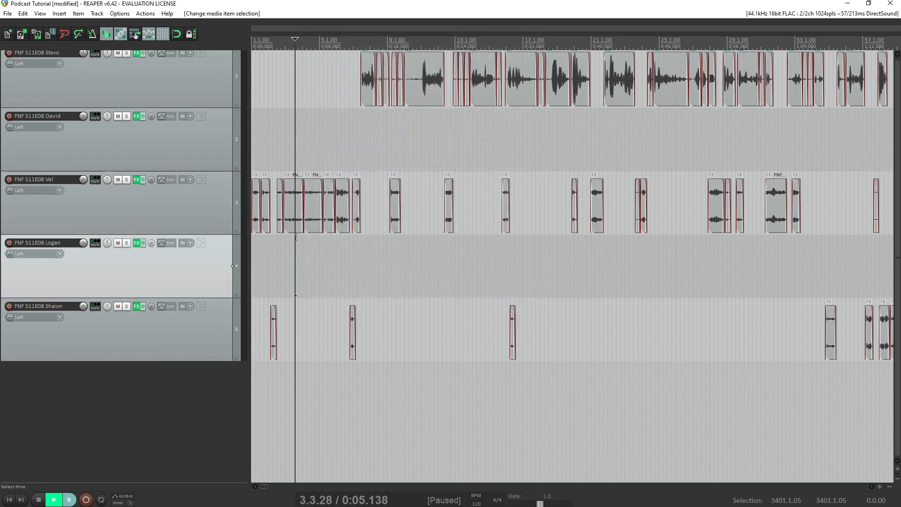
{"action": "key", "text": "ctrl+s"}
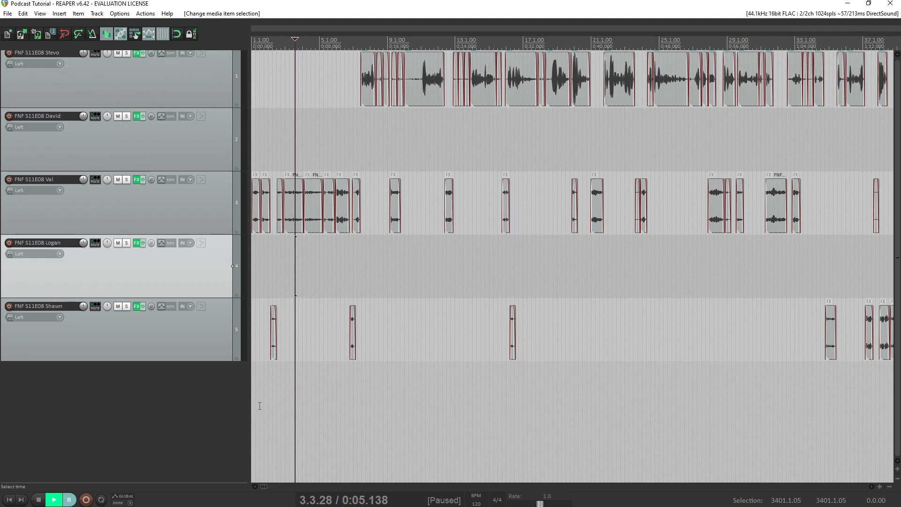
{"action": "key", "text": "alt+Tab"}
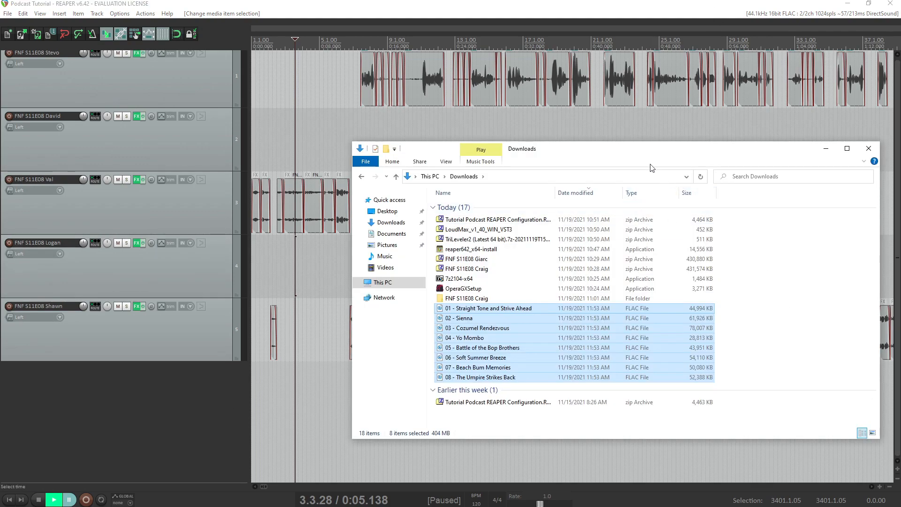
{"action": "left_click", "coordinate": [475, 328]}
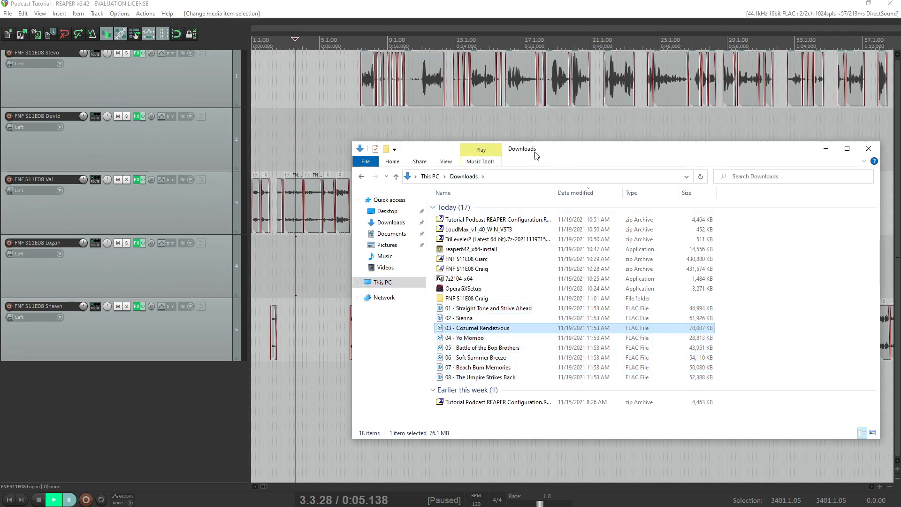
{"action": "left_click_drag", "start_coordinate": [536, 150], "coordinate": [600, 151]}
{"action": "left_click", "coordinate": [556, 309]}
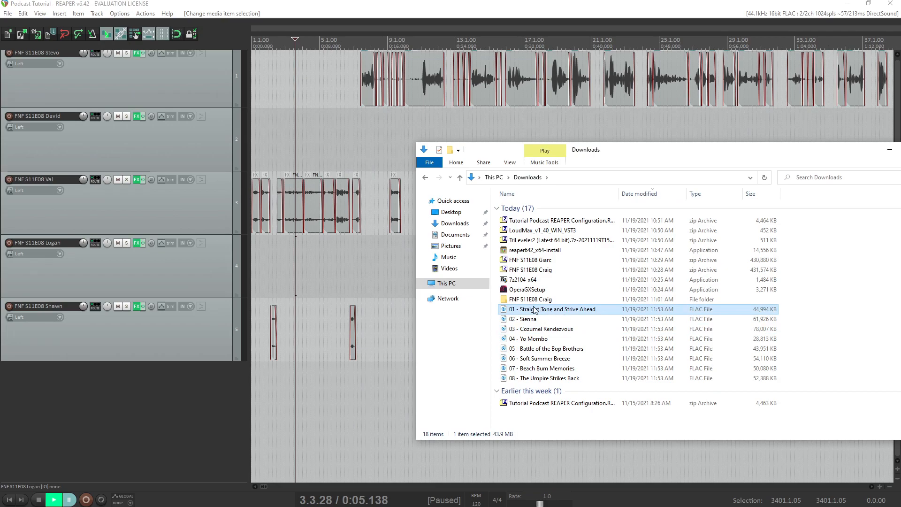
{"action": "left_click_drag", "start_coordinate": [527, 312], "coordinate": [335, 401]}
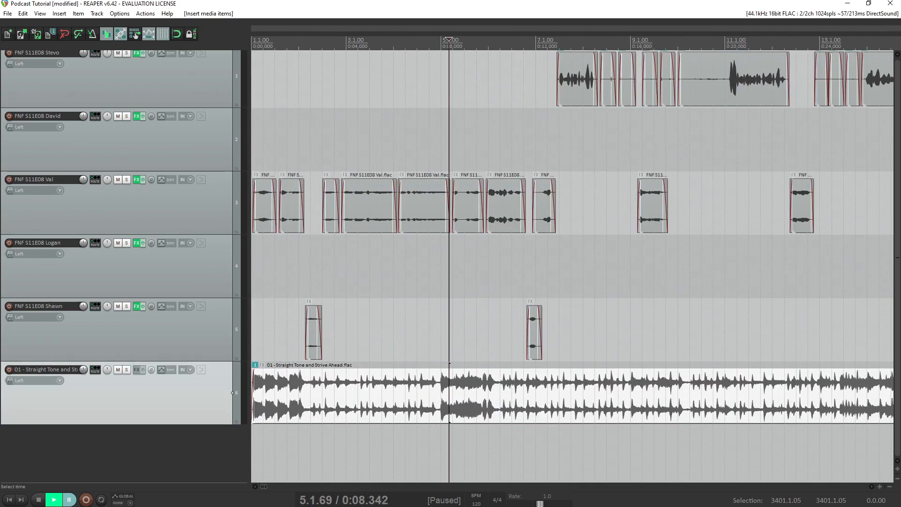
Enable ripple editing for all tracks and shift the first track 3 clip, with all following speaker clips, to about bar 5
{"action": "key", "text": "alt+shift+g"}
{"action": "left_click", "coordinate": [261, 201]}
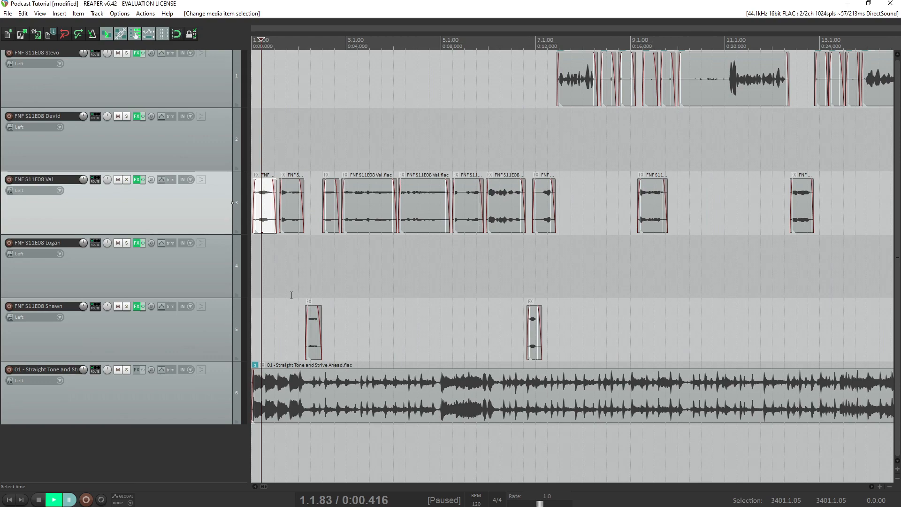
{"action": "left_click_drag", "start_coordinate": [268, 205], "coordinate": [465, 206]}
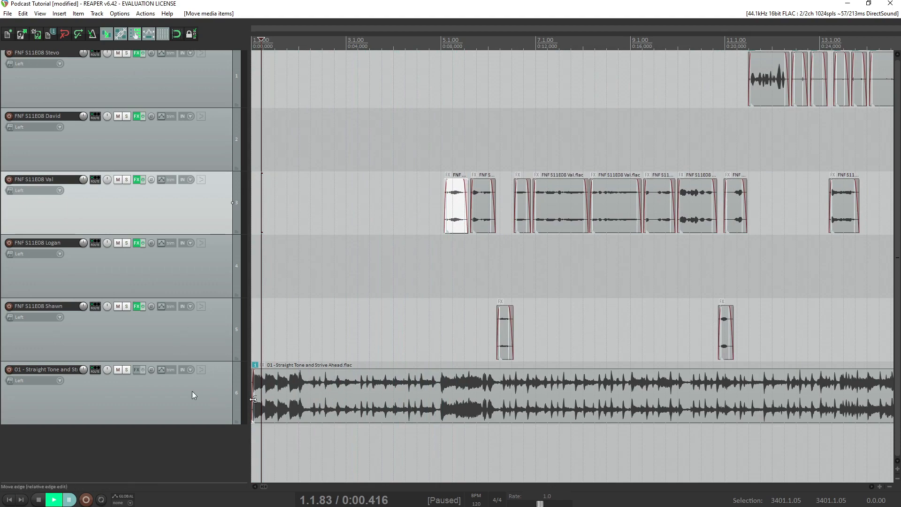
Draw a downward volume fade on the music track's envelope from about 0:04 to 0:07, keep the lower level after it, and hide the envelope
{"action": "left_click", "coordinate": [229, 406]}
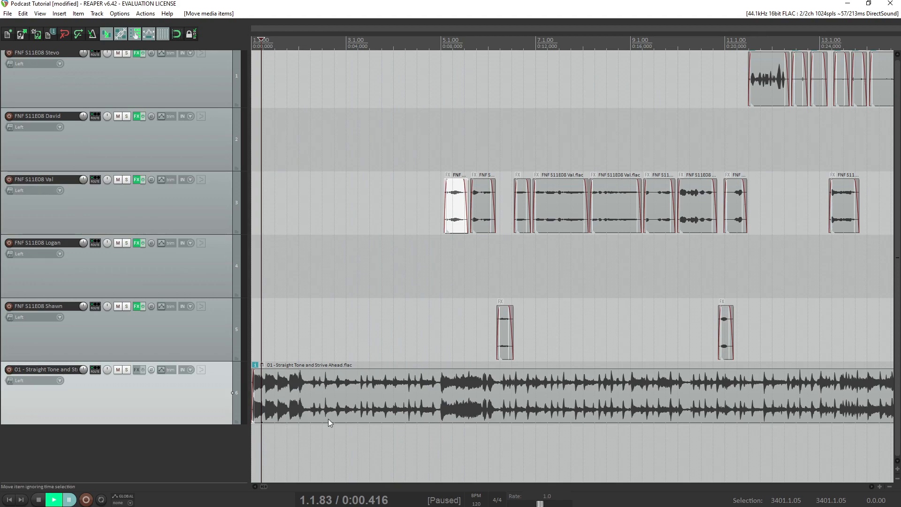
{"action": "key", "text": "v"}
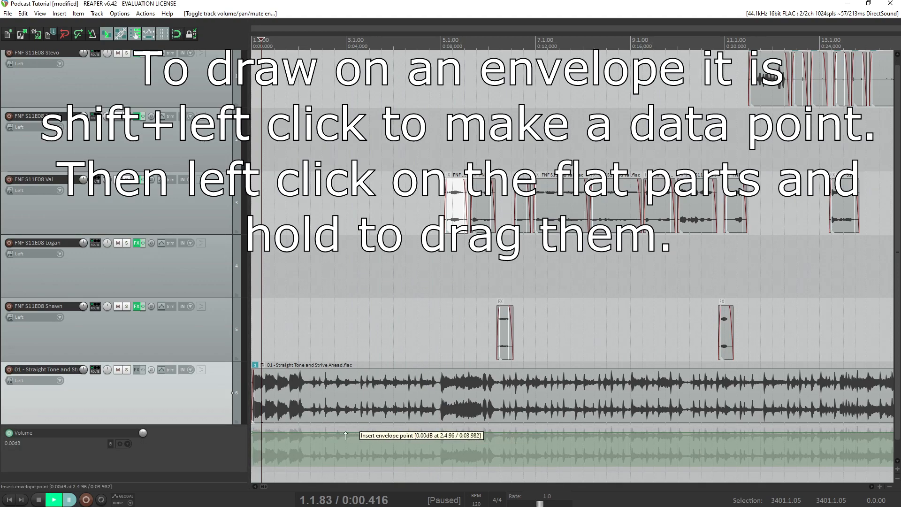
{"action": "left_click", "coordinate": [345, 432], "text": "shift"}
{"action": "left_click", "coordinate": [419, 431], "text": "shift"}
{"action": "left_click_drag", "start_coordinate": [442, 432], "coordinate": [434, 473]}
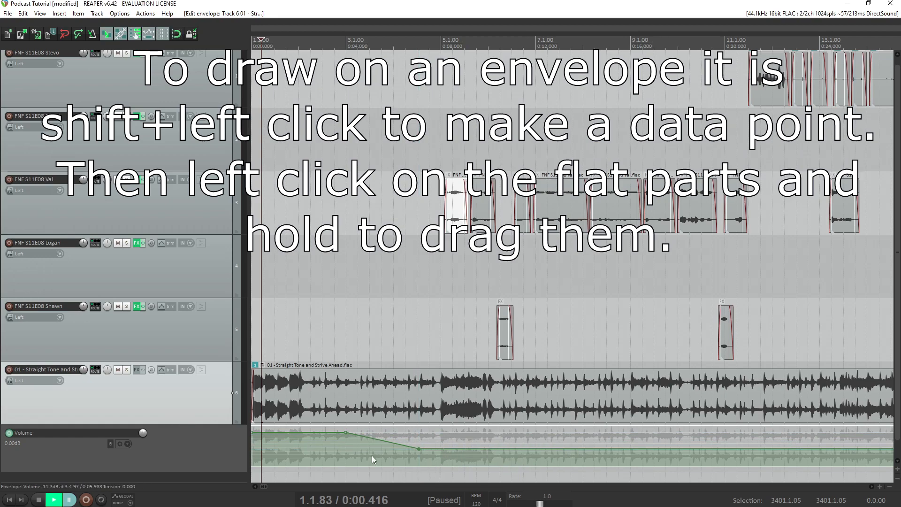
{"action": "key", "text": "v"}
Show the music track's volume envelope and hide it again
{"action": "mouse_move", "coordinate": [81, 369]}
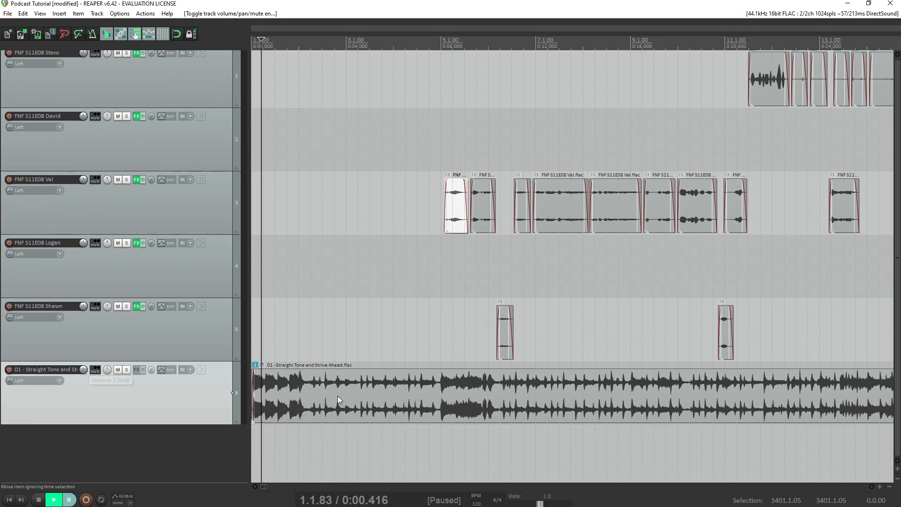
{"action": "left_click", "coordinate": [387, 393]}
{"action": "key", "text": "v"}
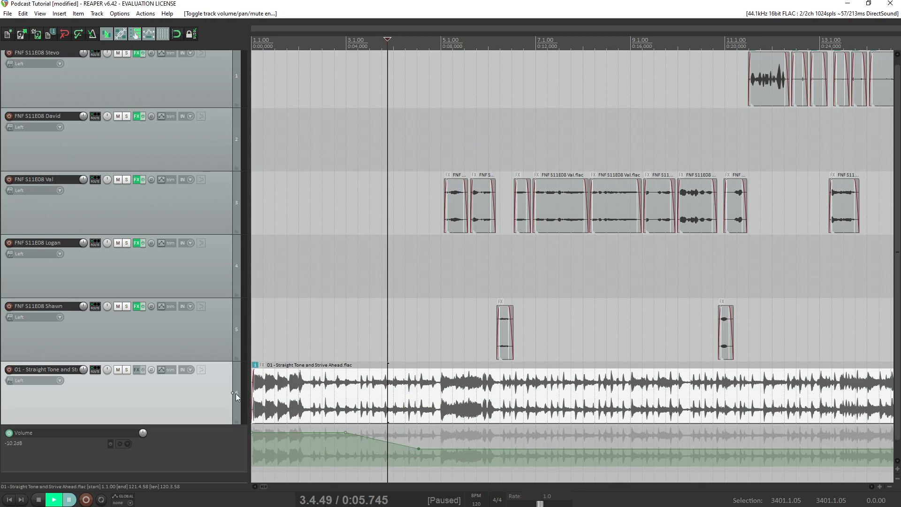
{"action": "left_click", "coordinate": [367, 394]}
{"action": "key", "text": "v"}
{"action": "left_click", "coordinate": [376, 395]}
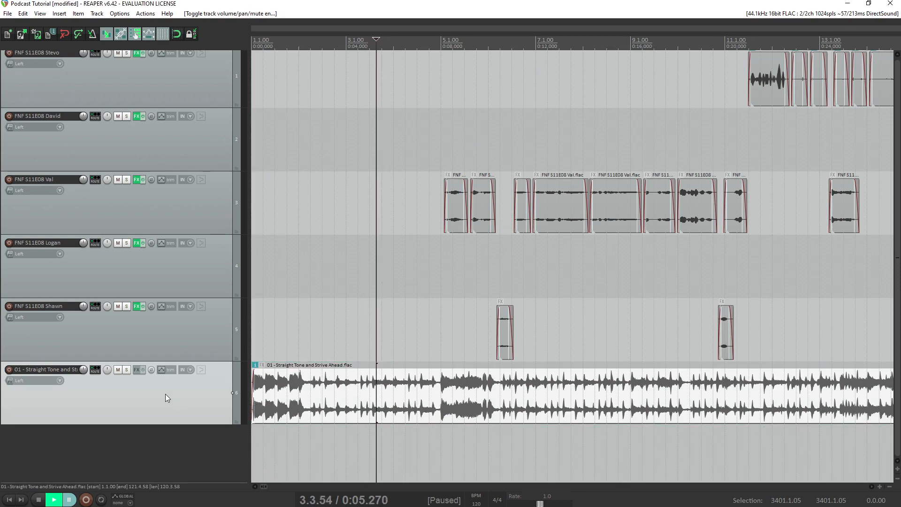
Load the Tutorial Podcast Music Track FX Chain on the music track and view its TriLeveler 2 and LoudMax settings
{"action": "right_click", "coordinate": [137, 368]}
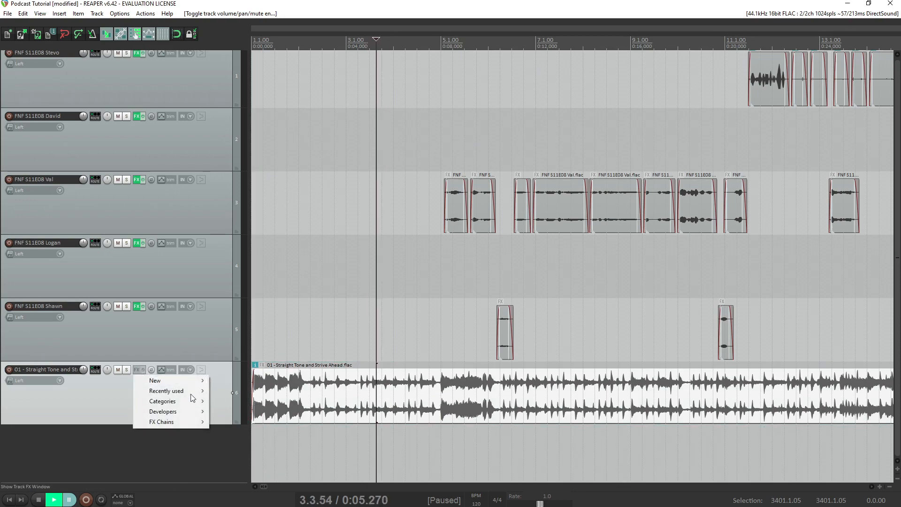
{"action": "mouse_move", "coordinate": [178, 424]}
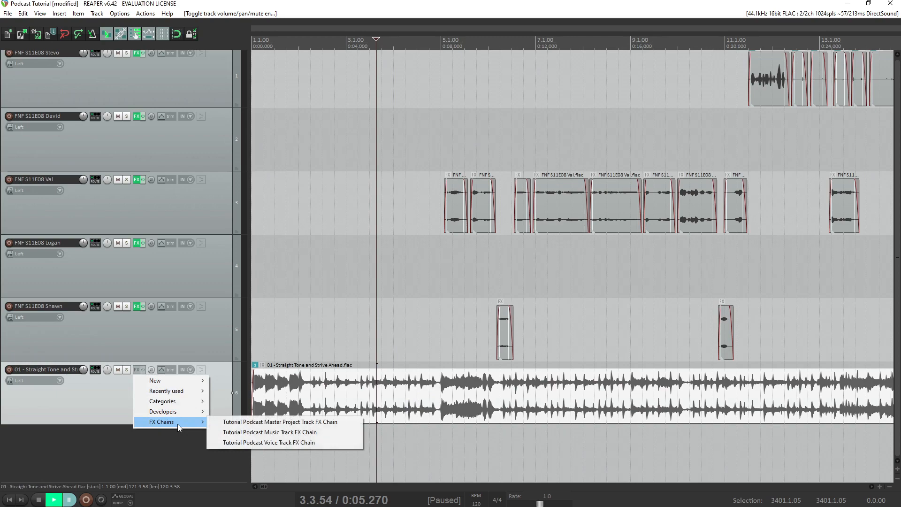
{"action": "left_click", "coordinate": [262, 436]}
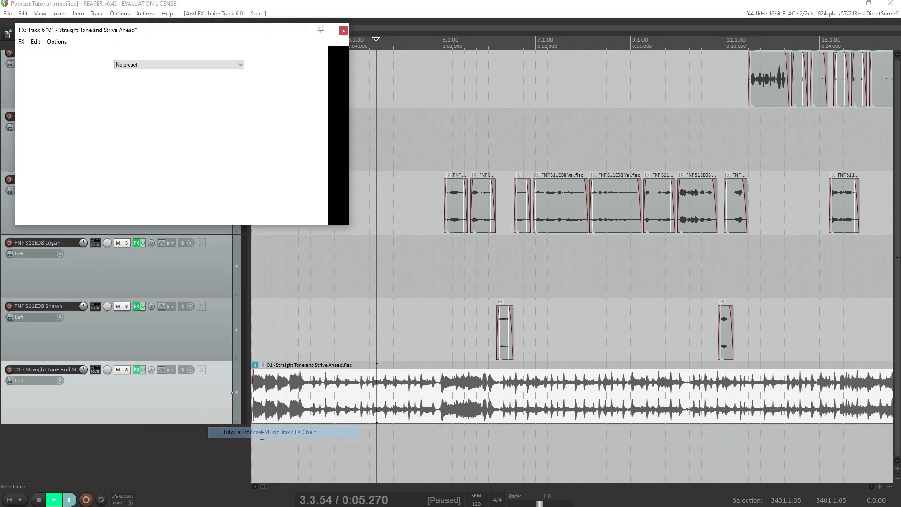
{"action": "left_click_drag", "start_coordinate": [168, 32], "coordinate": [617, 260]}
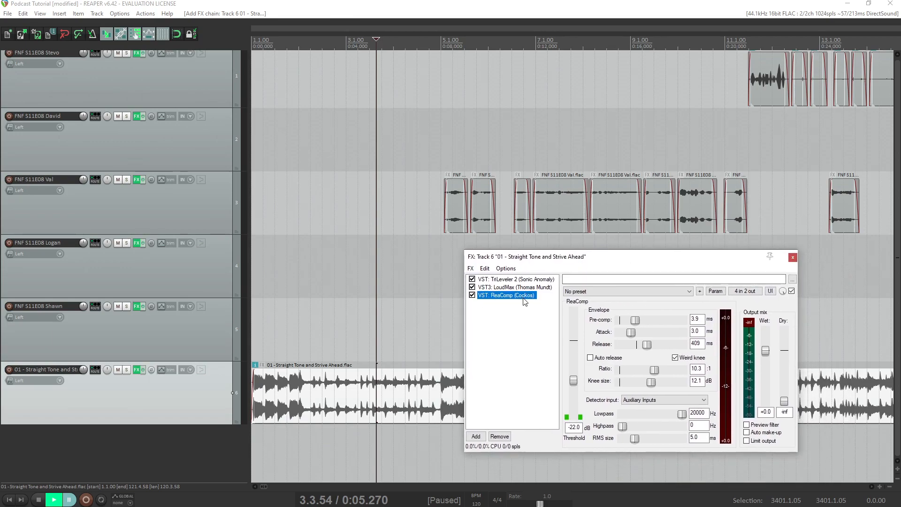
{"action": "left_click", "coordinate": [518, 279]}
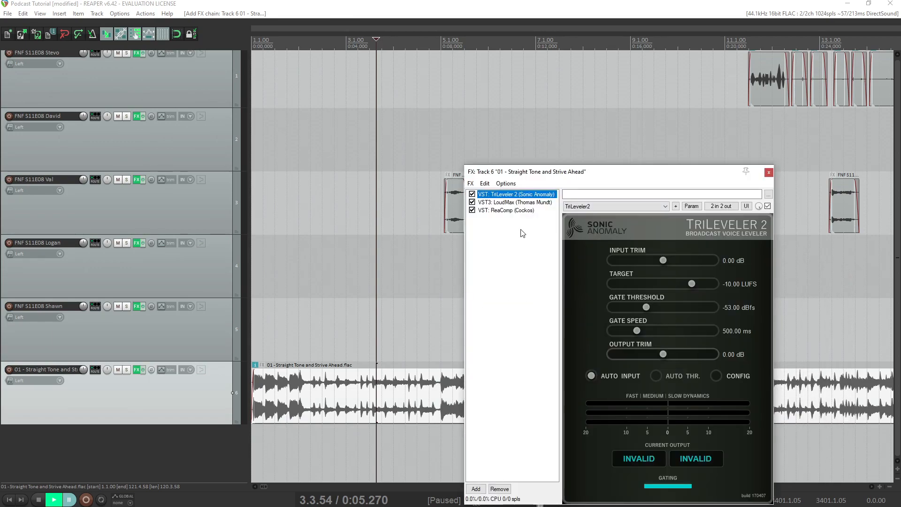
{"action": "left_click", "coordinate": [527, 202]}
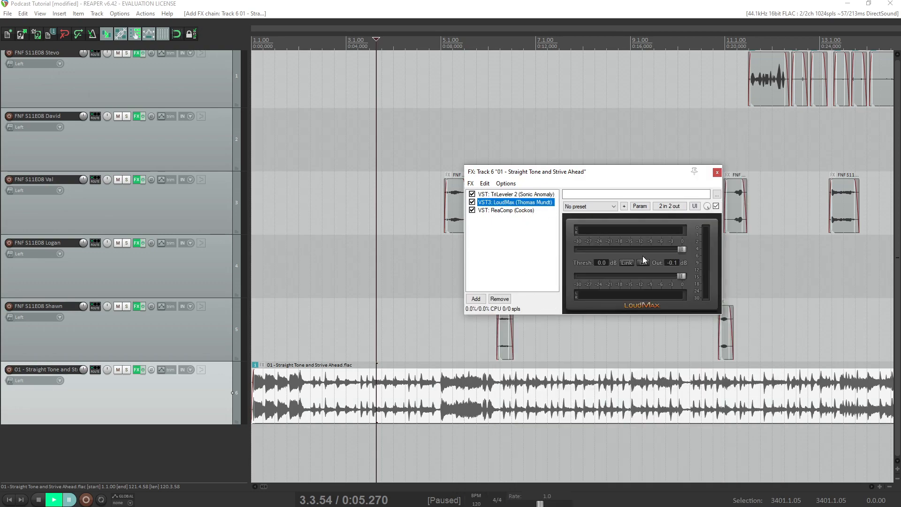
View the music track's ReaComp settings and close the FX chain window
{"action": "left_click", "coordinate": [491, 211]}
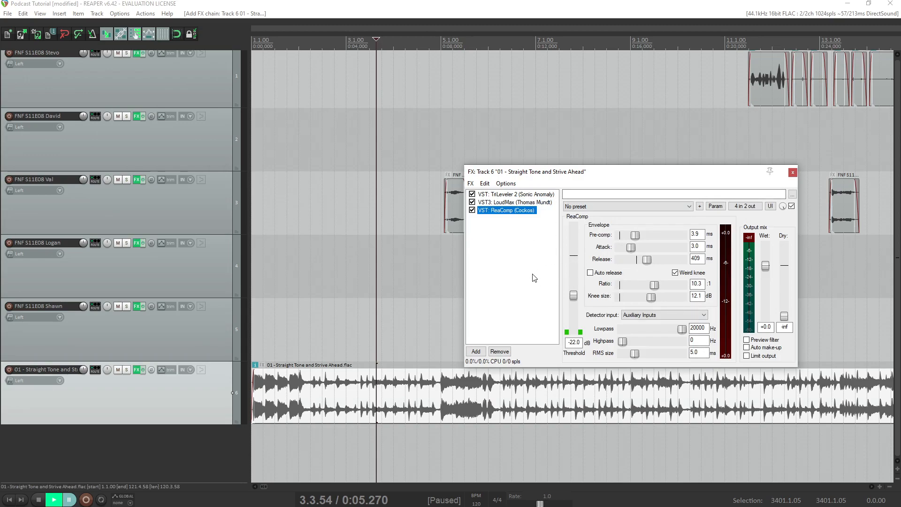
{"action": "key", "text": "Escape"}
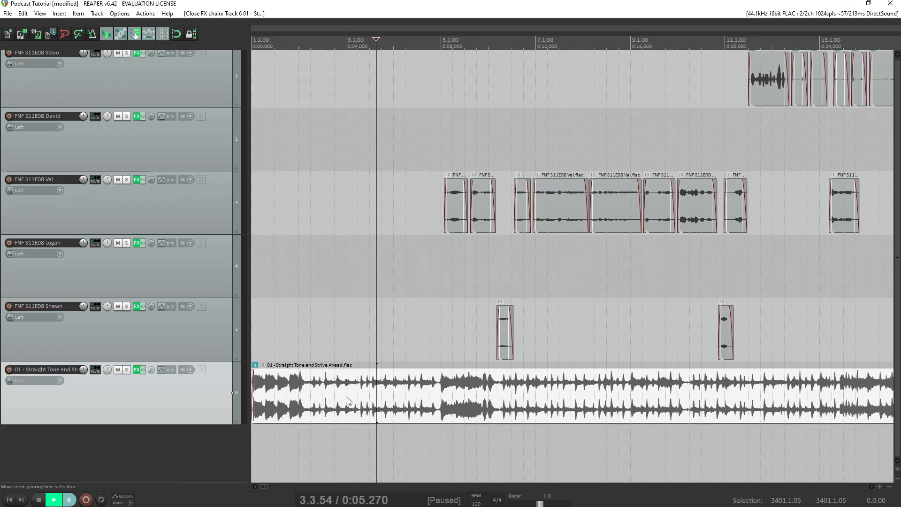
Show the music track's volume envelope and delete both points of the existing fade
{"action": "left_click", "coordinate": [402, 413]}
{"action": "key", "text": "v"}
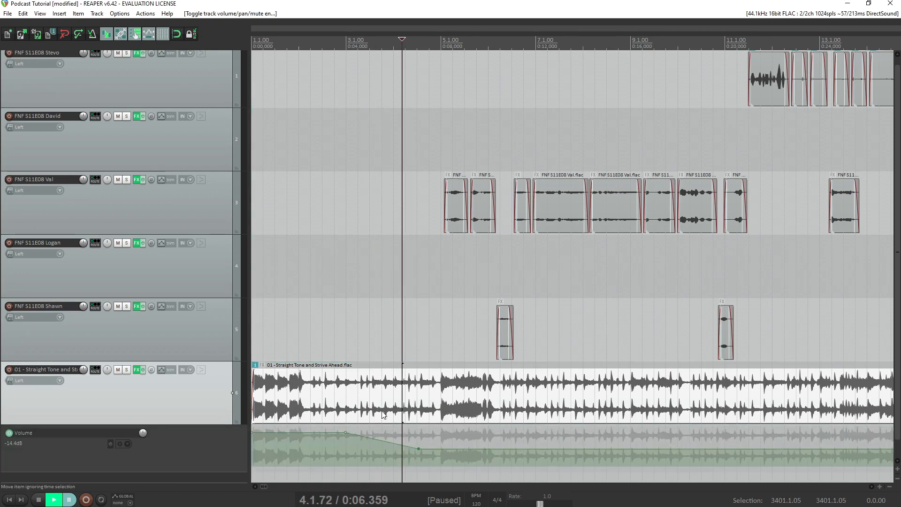
{"action": "left_click", "coordinate": [419, 449], "text": "alt"}
{"action": "left_click", "coordinate": [345, 432], "text": "alt"}
Bypass the music track's FX chain and play the mix from about 0:08 without the fade or effects
{"action": "left_click", "coordinate": [145, 367]}
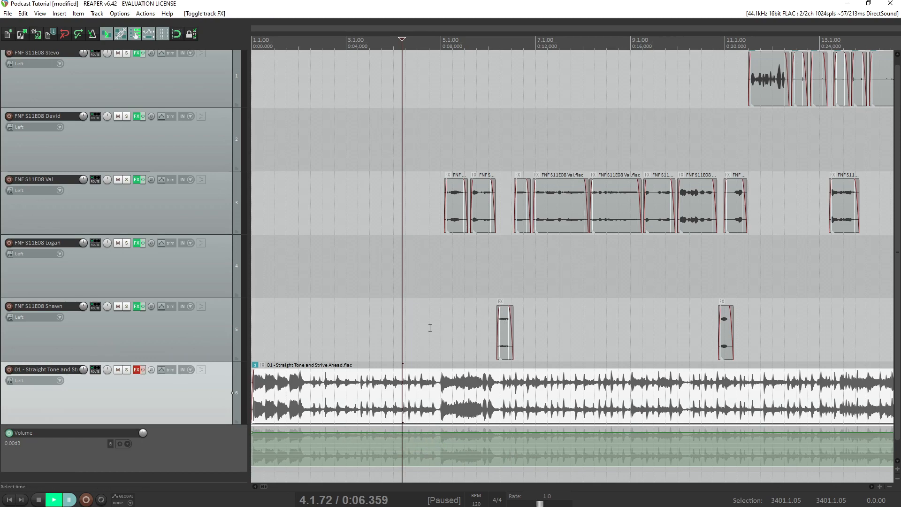
{"action": "left_click", "coordinate": [457, 279]}
{"action": "key", "text": "space"}
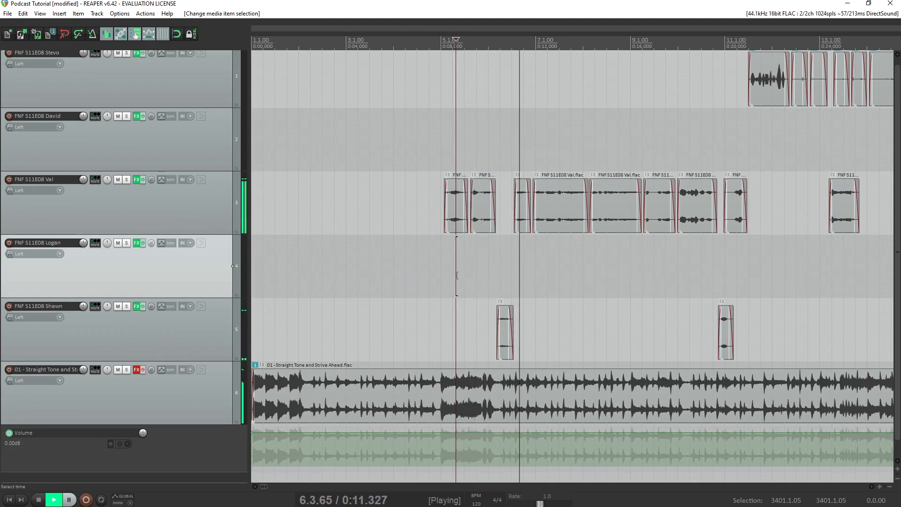
{"action": "key", "text": "ctrl+space"}
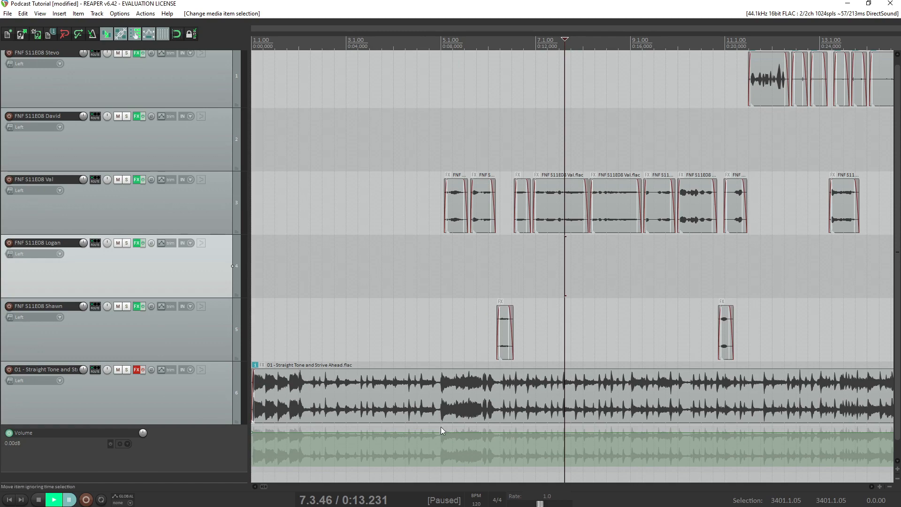
Draw a fade down to -20 dB on the music track's volume envelope from about 0:03 to 0:07, and play it back
{"action": "left_click", "coordinate": [320, 432]}
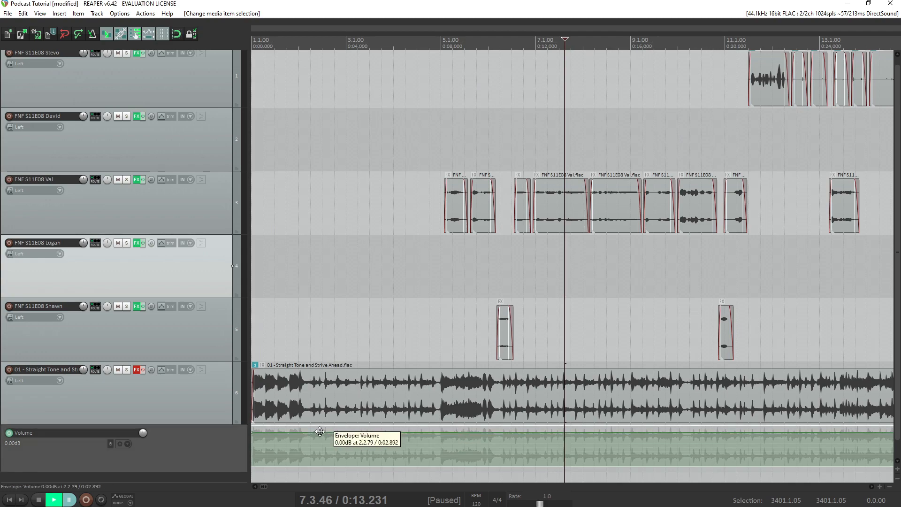
{"action": "left_click_drag", "start_coordinate": [410, 437], "coordinate": [427, 481]}
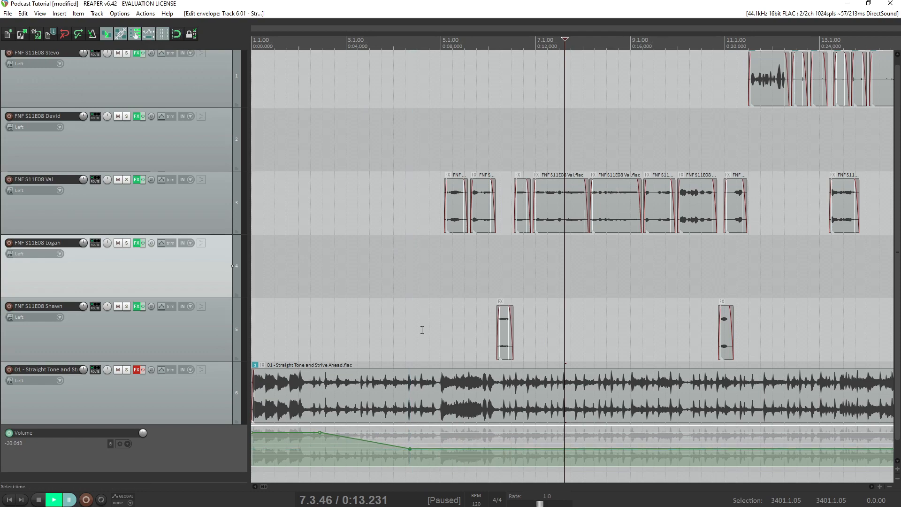
{"action": "left_click", "coordinate": [422, 329]}
{"action": "key", "text": "space"}
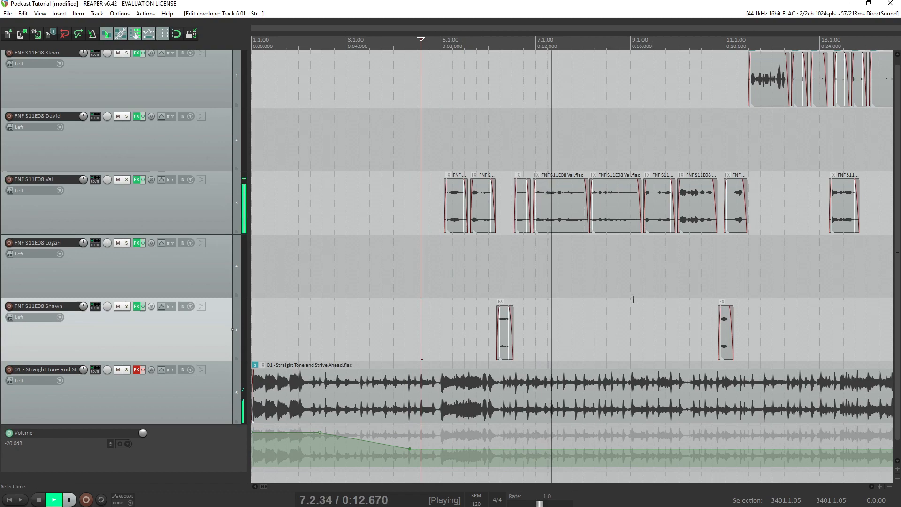
{"action": "key", "text": "ctrl+space"}
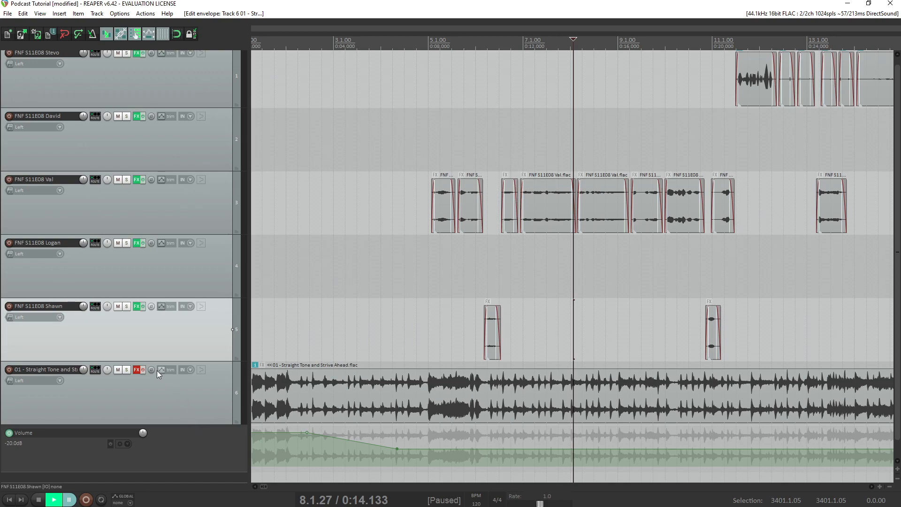
Re-enable the music track's FX chain and play the mix from about 1:41
{"action": "left_click", "coordinate": [142, 370]}
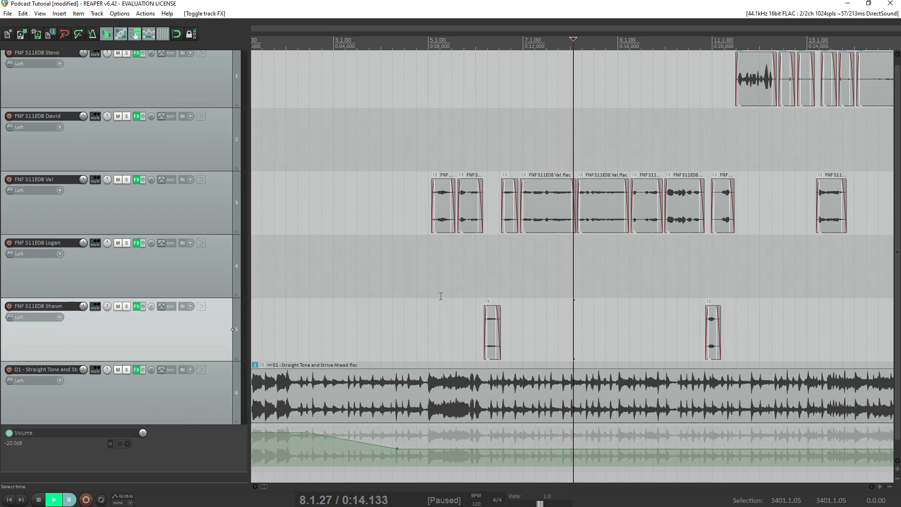
{"action": "scroll", "coordinate": [497, 291], "scroll_direction": "down", "scroll_amount": 6}
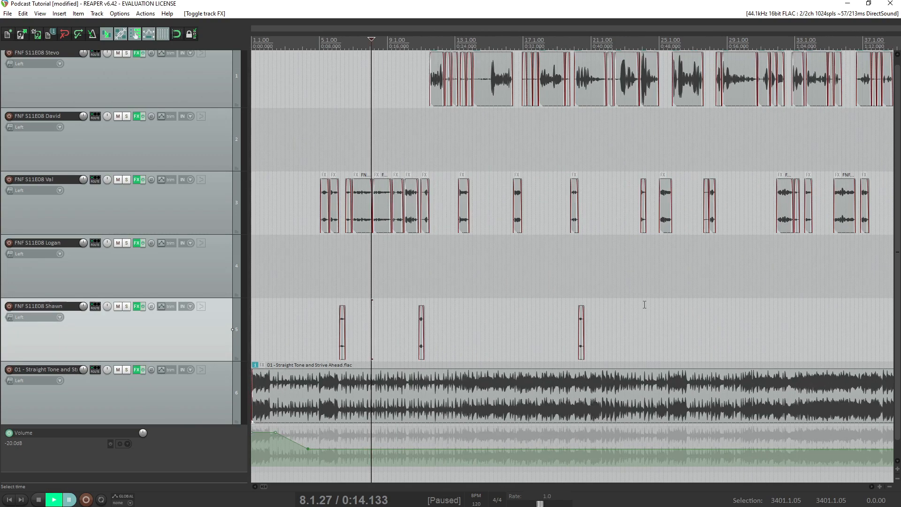
{"action": "left_click", "coordinate": [570, 162]}
{"action": "scroll", "coordinate": [572, 164], "scroll_direction": "up", "scroll_amount": 5}
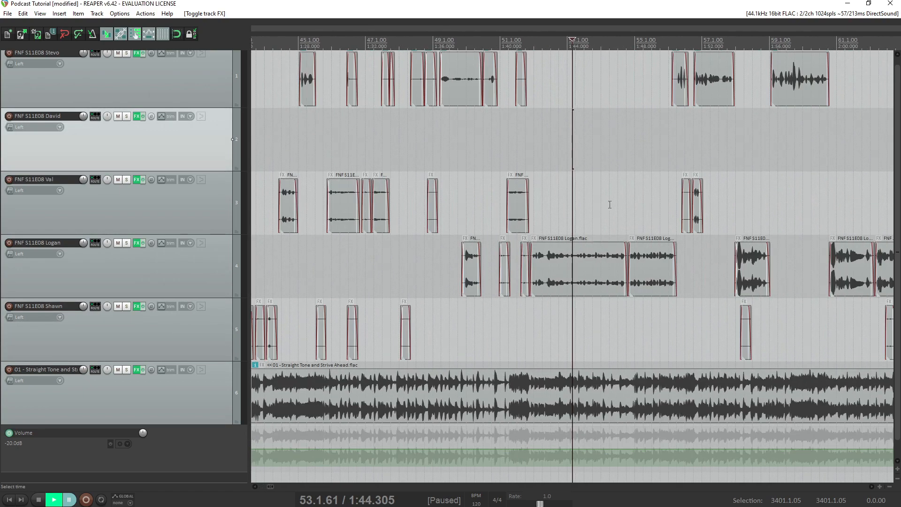
{"action": "left_click", "coordinate": [519, 151]}
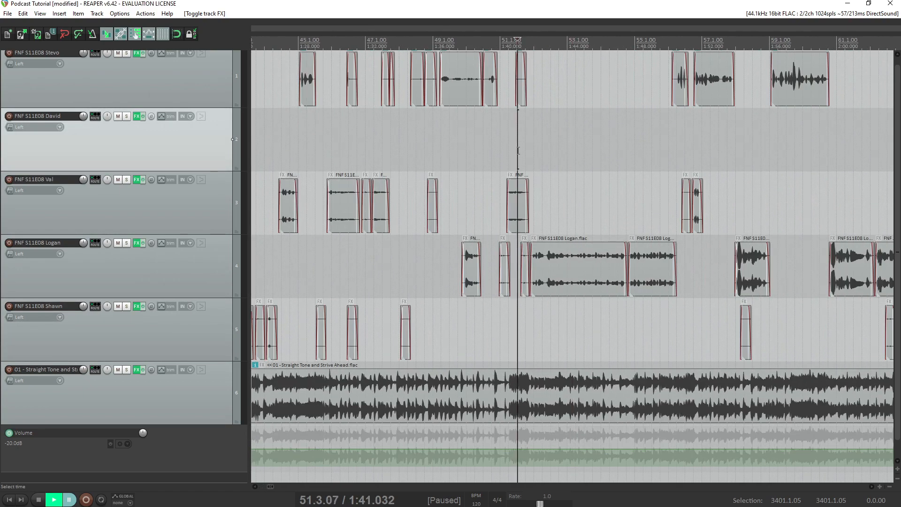
{"action": "key", "text": "space"}
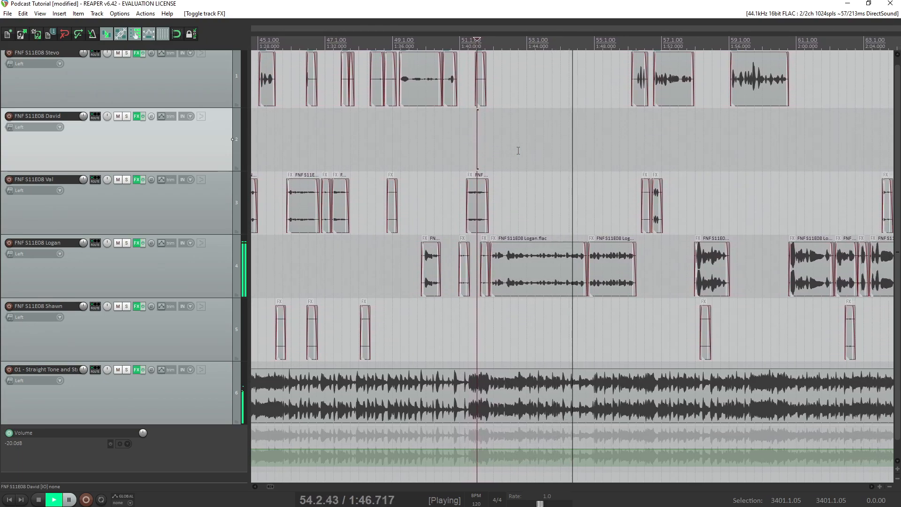
{"action": "key", "text": "ctrl+space"}
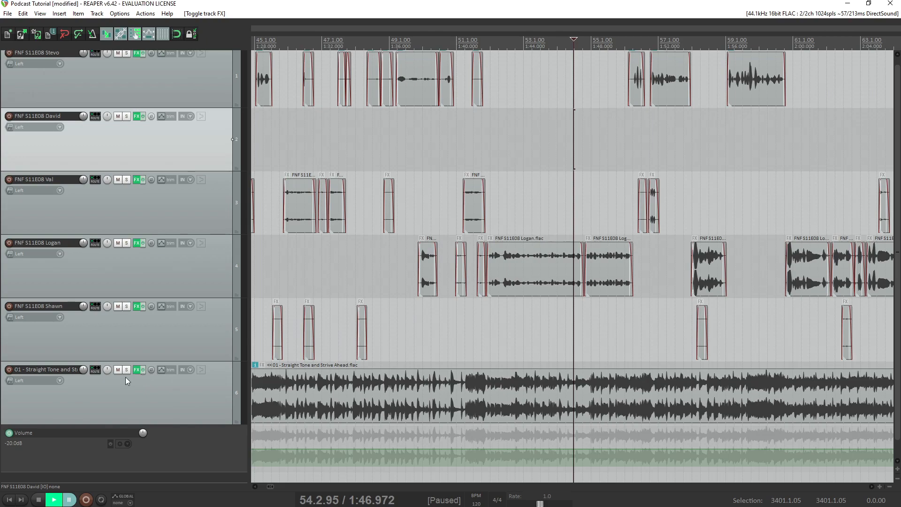
Add receives from all speaker tracks in the music track's routing
{"action": "left_click", "coordinate": [98, 369]}
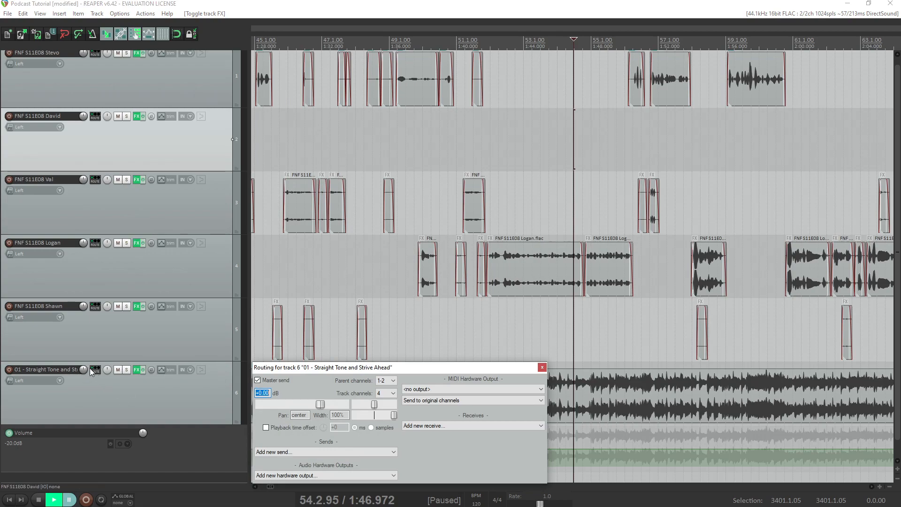
{"action": "left_click_drag", "start_coordinate": [278, 368], "coordinate": [266, 320]}
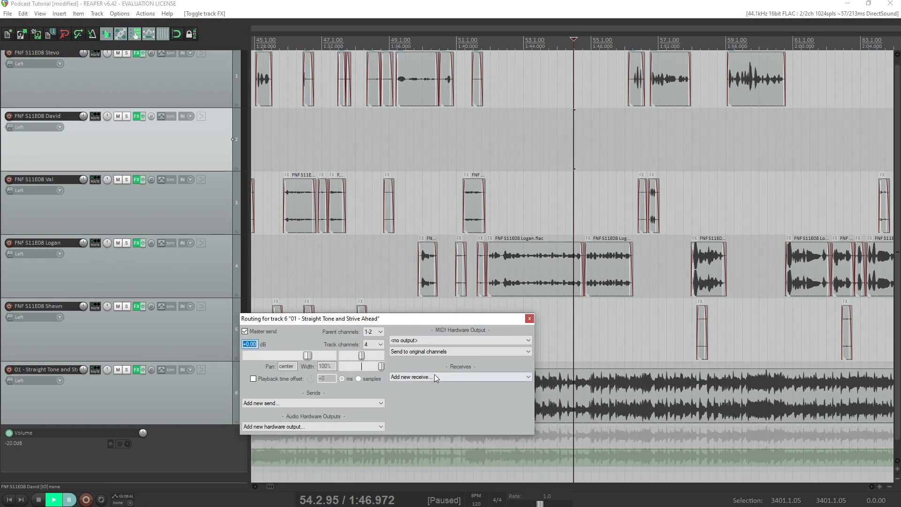
{"action": "left_click", "coordinate": [436, 378]}
{"action": "left_click", "coordinate": [440, 427]}
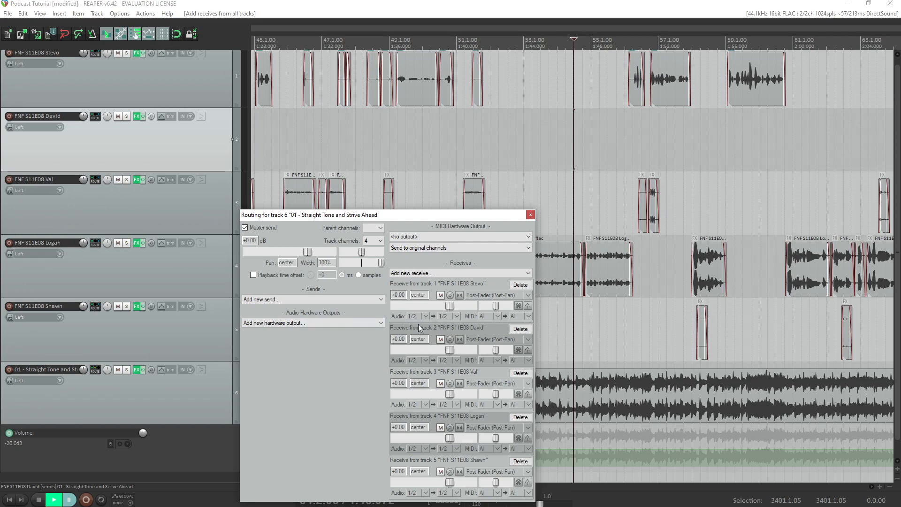
Set the destination audio channels of all five speaker receives on the music track to 3/4
{"action": "left_click", "coordinate": [450, 318]}
{"action": "left_click", "coordinate": [455, 346]}
{"action": "left_click", "coordinate": [449, 360]}
{"action": "left_click", "coordinate": [454, 391]}
{"action": "left_click", "coordinate": [451, 404]}
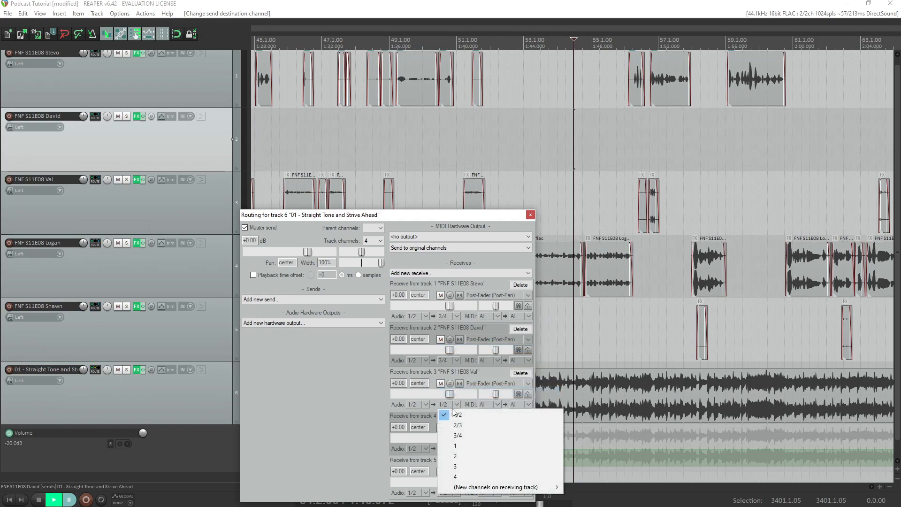
{"action": "left_click", "coordinate": [455, 435]}
{"action": "left_click", "coordinate": [451, 449]}
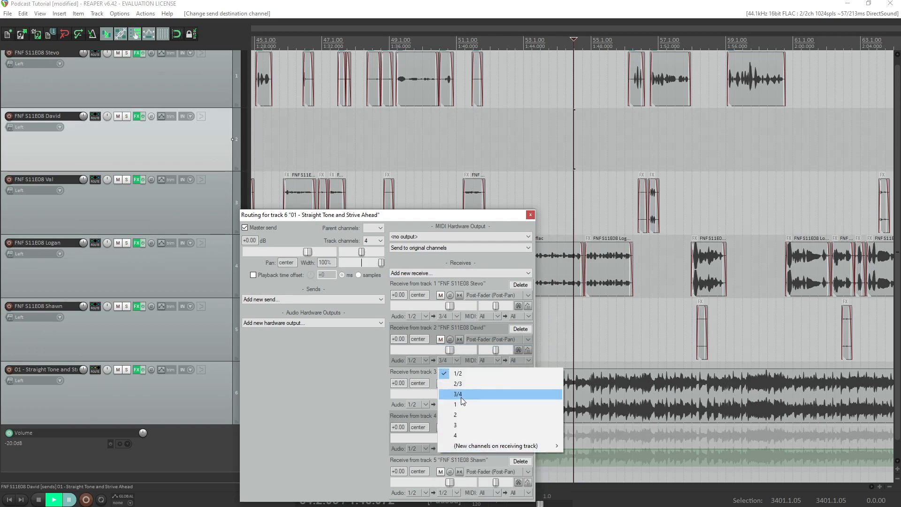
{"action": "left_click", "coordinate": [459, 395]}
{"action": "left_click", "coordinate": [443, 449]}
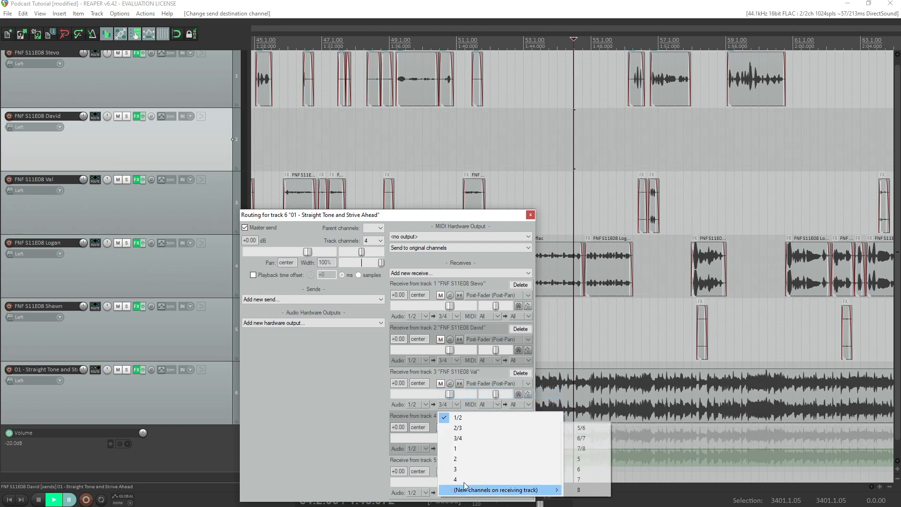
{"action": "left_click", "coordinate": [480, 439]}
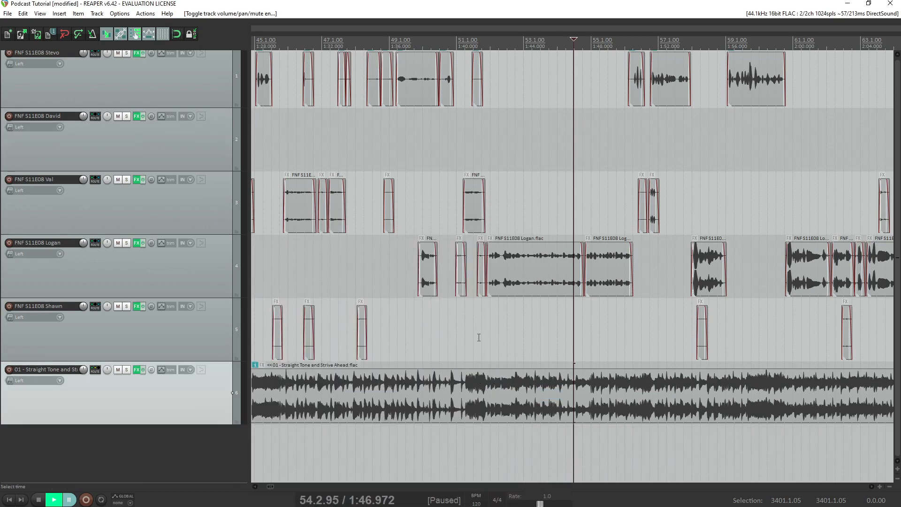
Play the mix twice from about 1:41 to check how the music level reacts to the speakers
{"action": "left_click", "coordinate": [478, 337]}
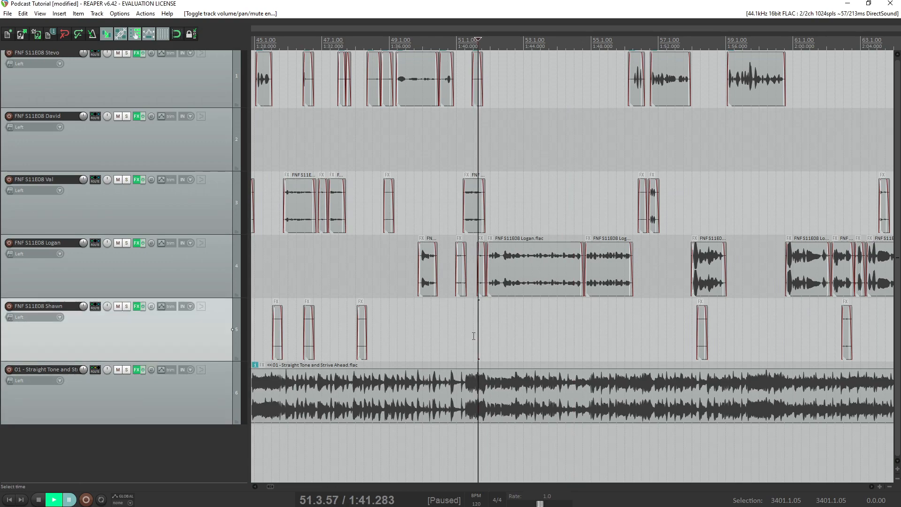
{"action": "key", "text": "space"}
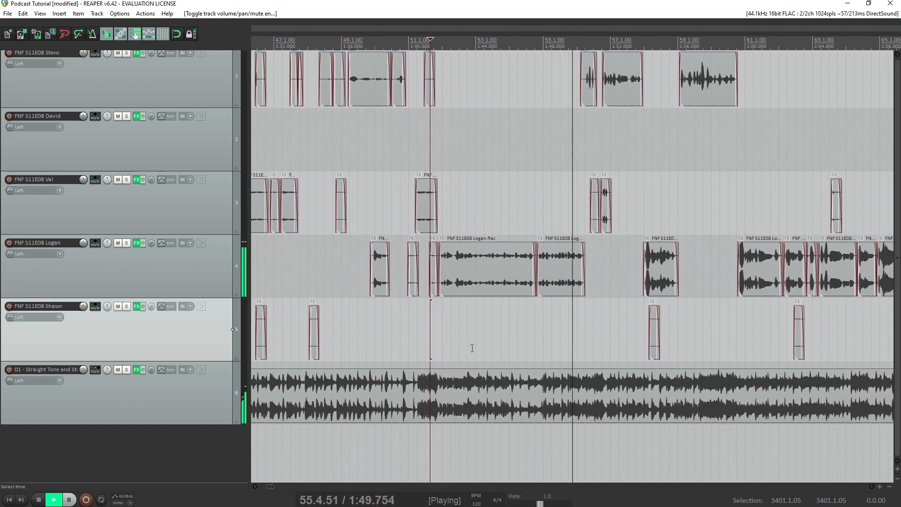
{"action": "key", "text": "ctrl+space"}
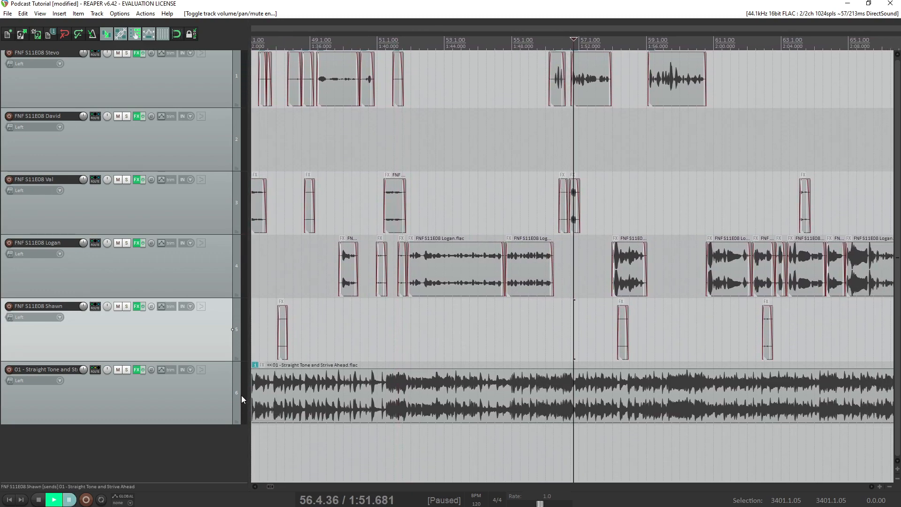
{"action": "left_click", "coordinate": [423, 321]}
{"action": "left_click", "coordinate": [408, 316]}
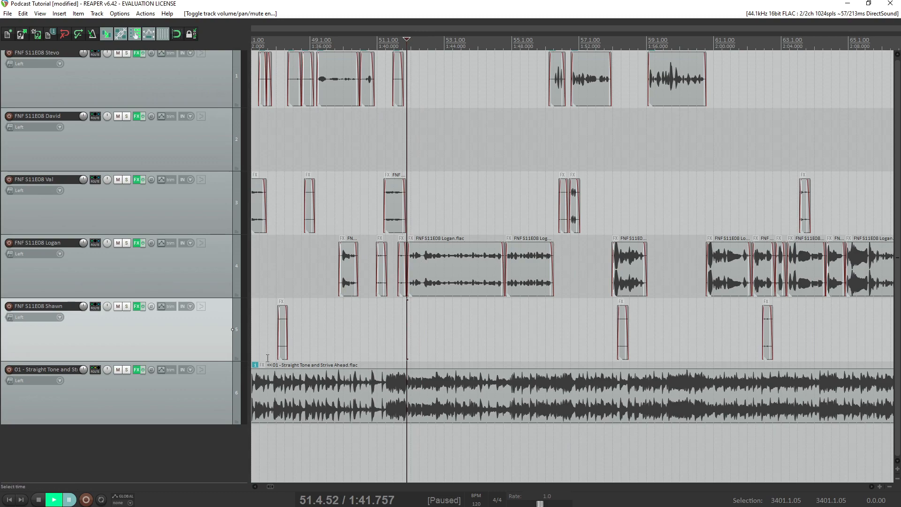
{"action": "left_click", "coordinate": [387, 311]}
{"action": "key", "text": "space"}
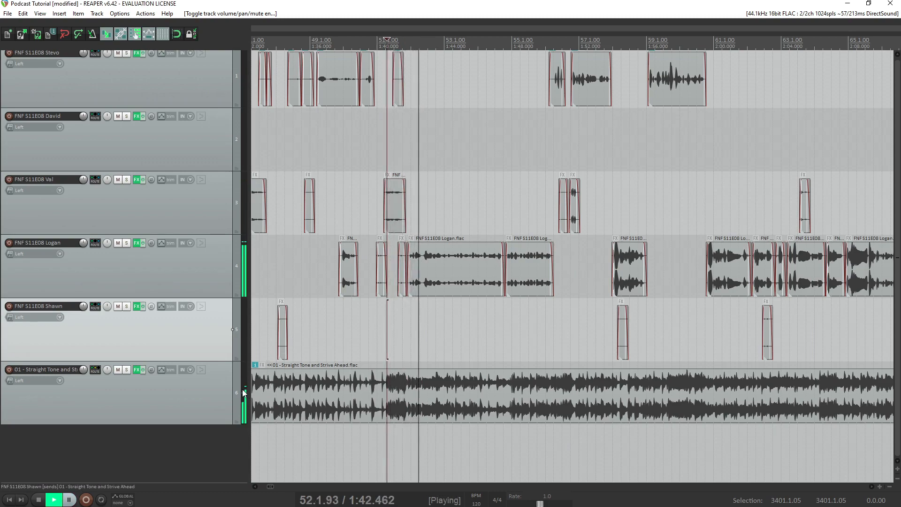
{"action": "key", "text": "space"}
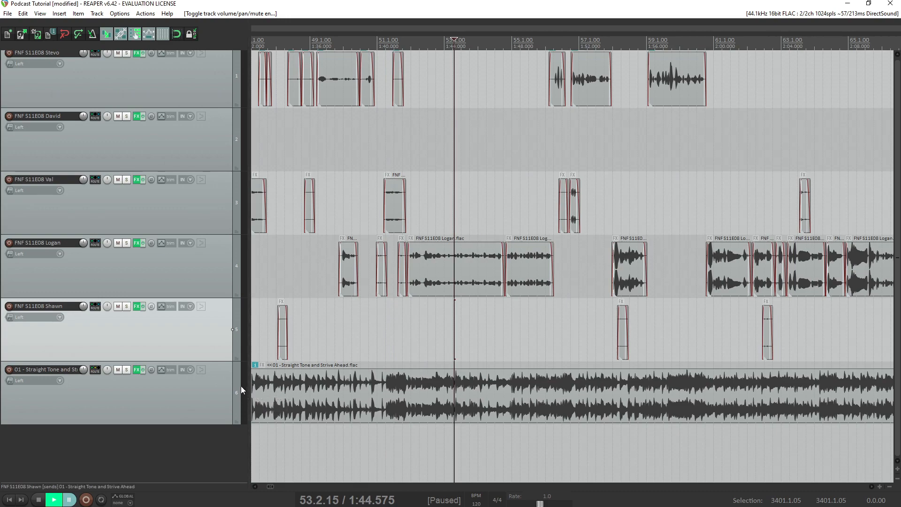
Delete the two track 5 clips between about 1:54 and 2:03 and the short track 3 clip near 1:51, and save the project
{"action": "left_click_drag", "start_coordinate": [619, 315], "coordinate": [843, 319]}
{"action": "key", "text": "Delete"}
{"action": "left_click", "coordinate": [562, 202]}
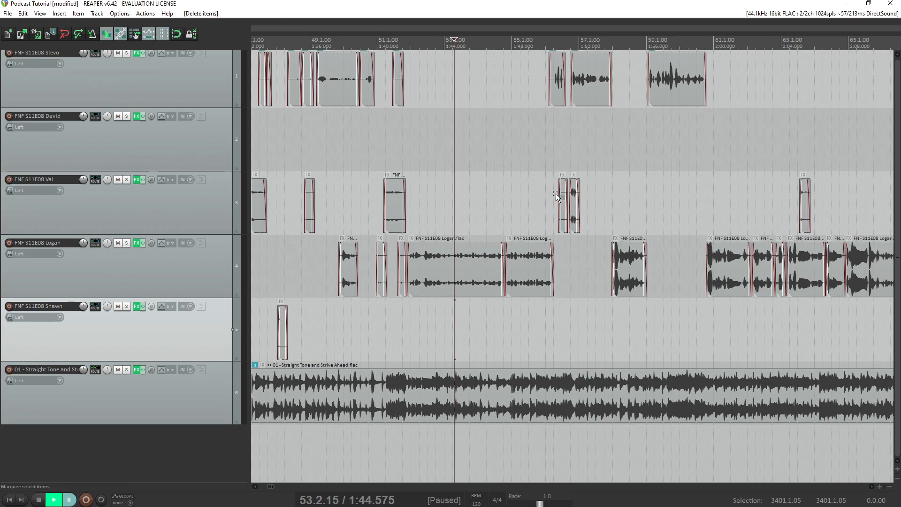
{"action": "key", "text": "Delete"}
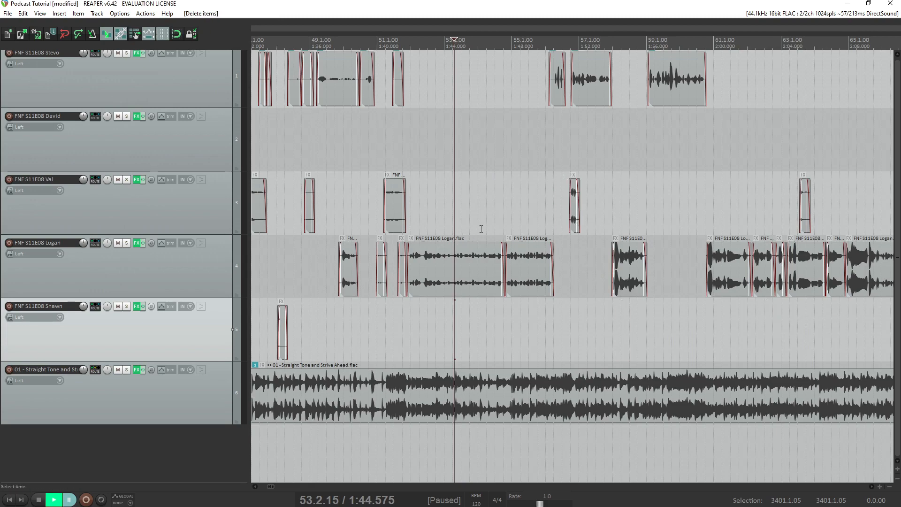
{"action": "left_click", "coordinate": [465, 211]}
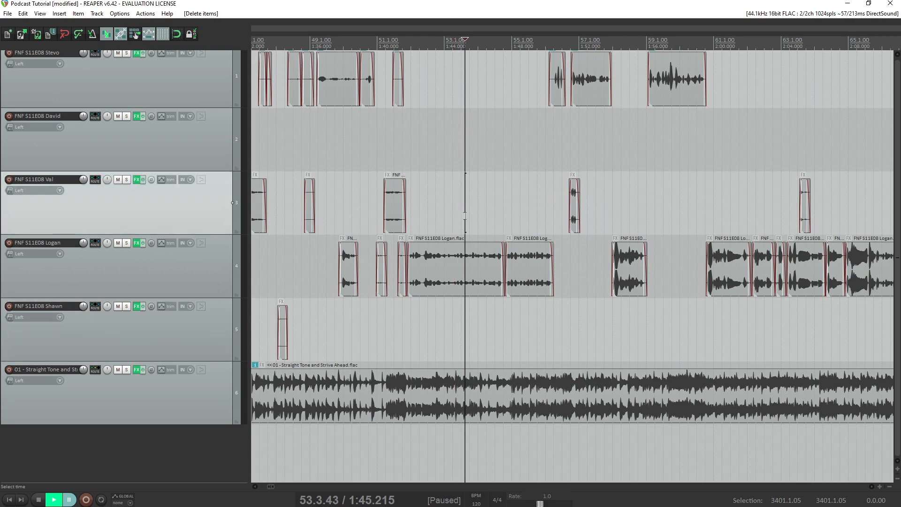
{"action": "key", "text": "ctrl+s"}
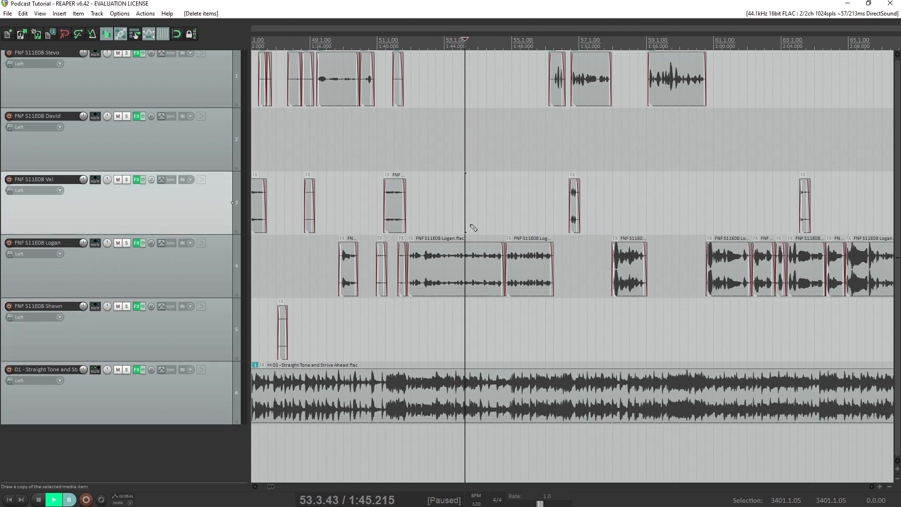
Open the project's render settings to review them, and cancel without rendering
{"action": "key", "text": "ctrl+alt+r"}
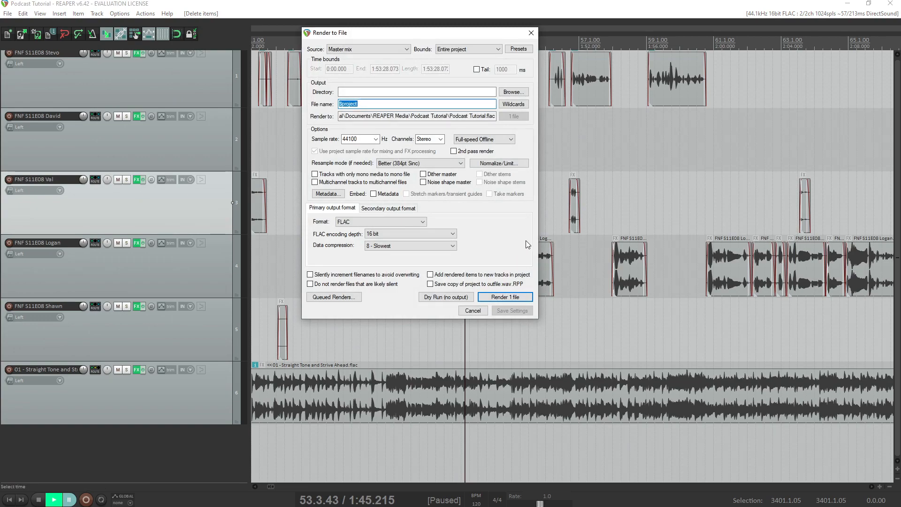
{"action": "left_click", "coordinate": [472, 310]}
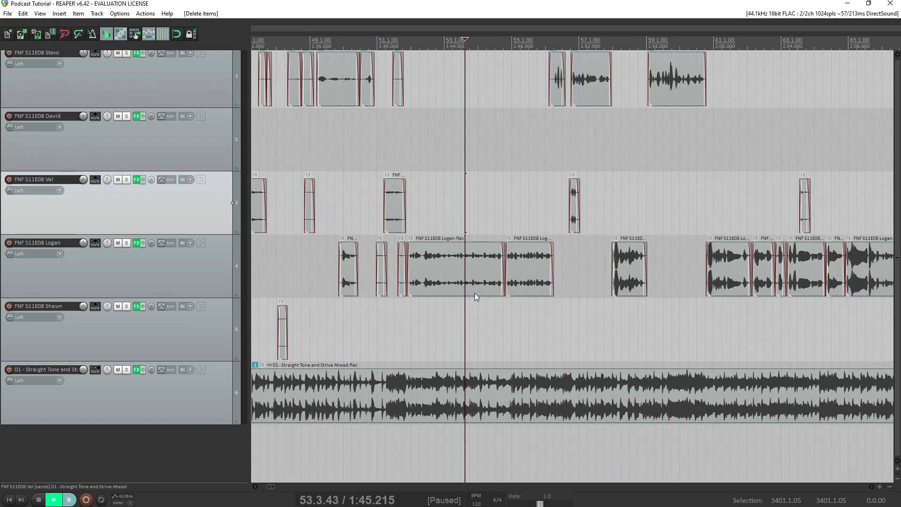
{"action": "left_click", "coordinate": [467, 193]}
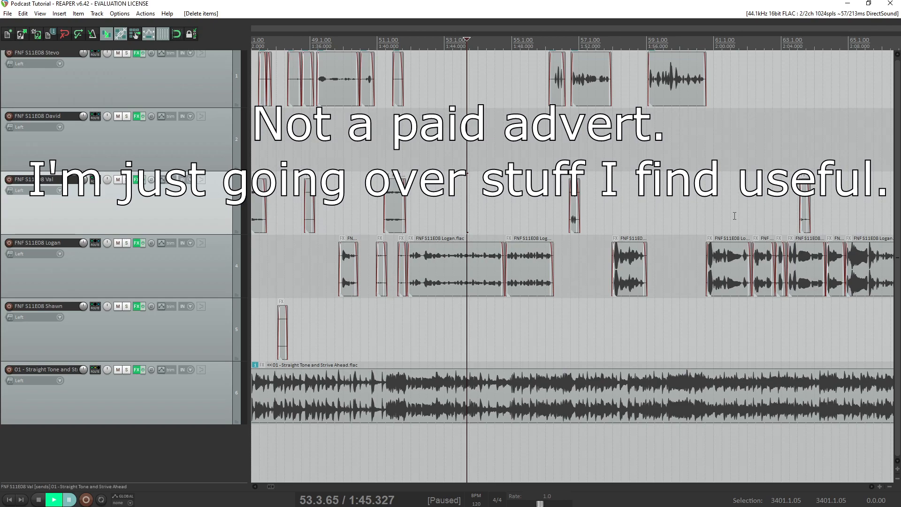
{"action": "scroll", "coordinate": [709, 219], "scroll_direction": "down", "scroll_amount": 7}
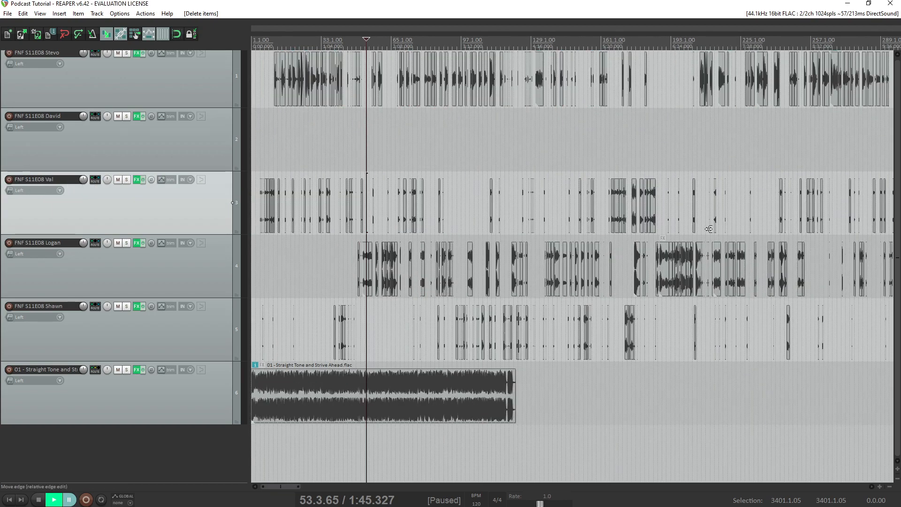